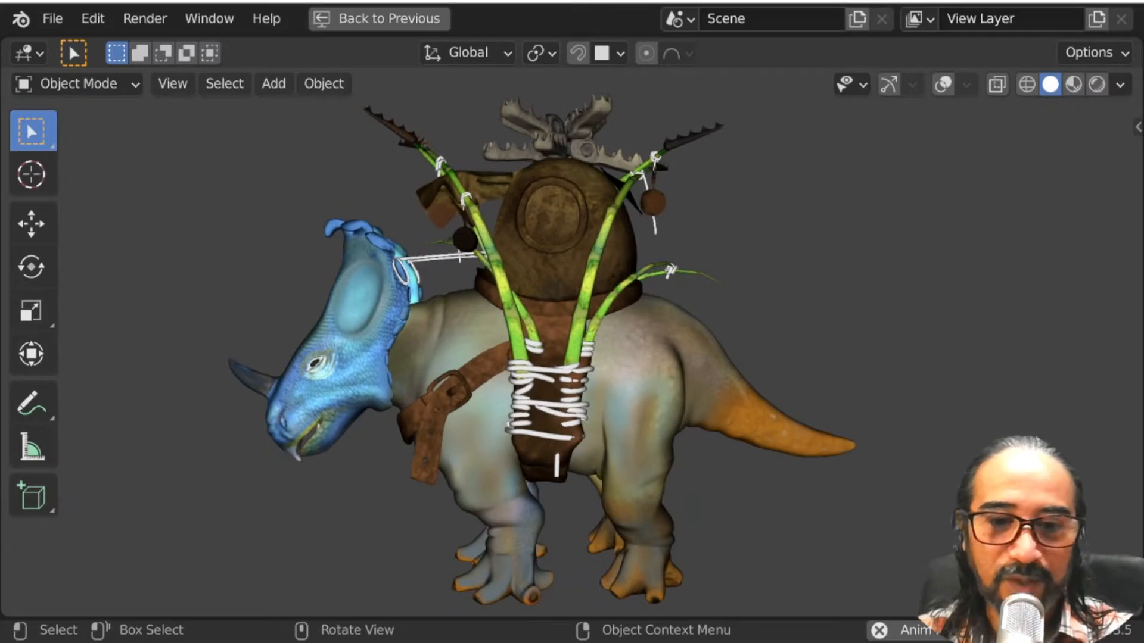
middle_click_drag(457, 213, 485, 230)
middle_click_drag(559, 277, 455, 211)
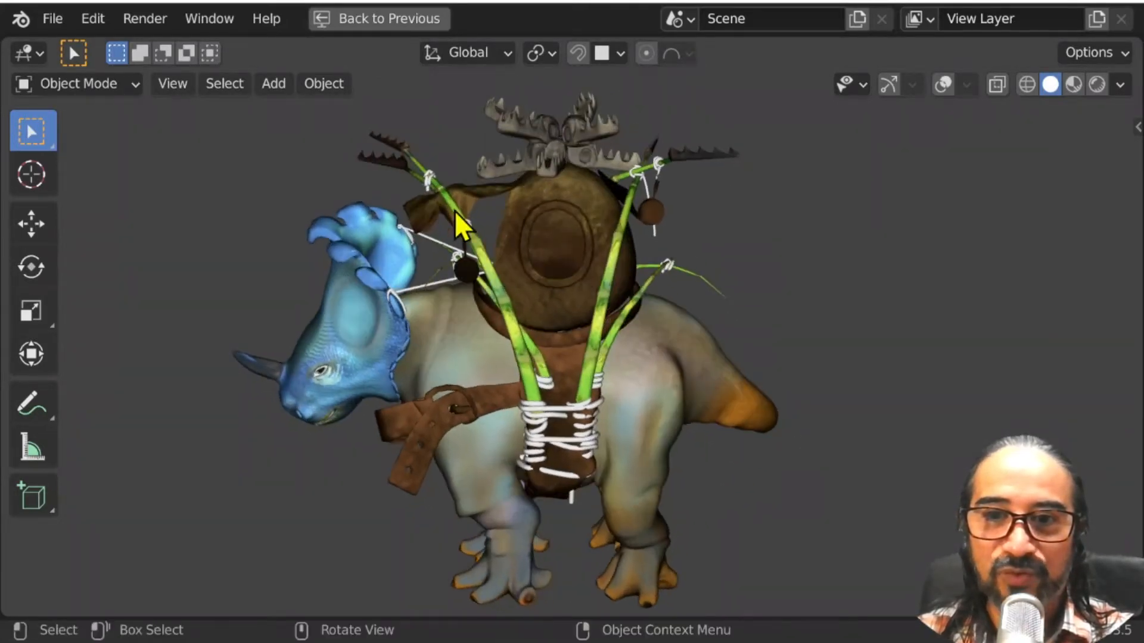
middle_click_drag(491, 413, 434, 221)
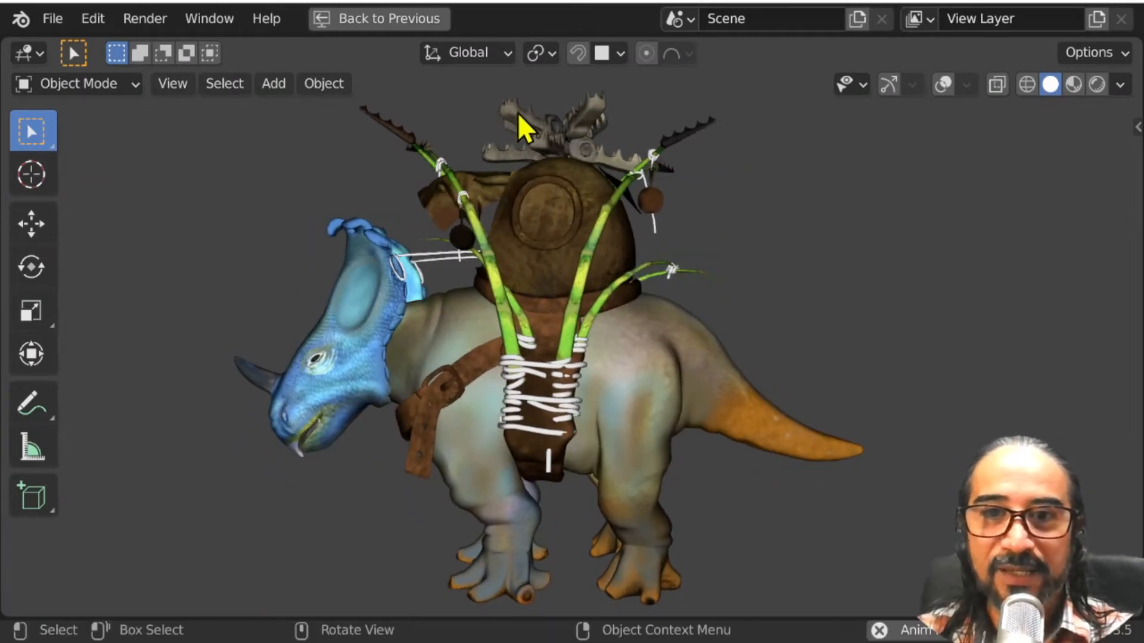
middle_click_drag(524, 117, 556, 184)
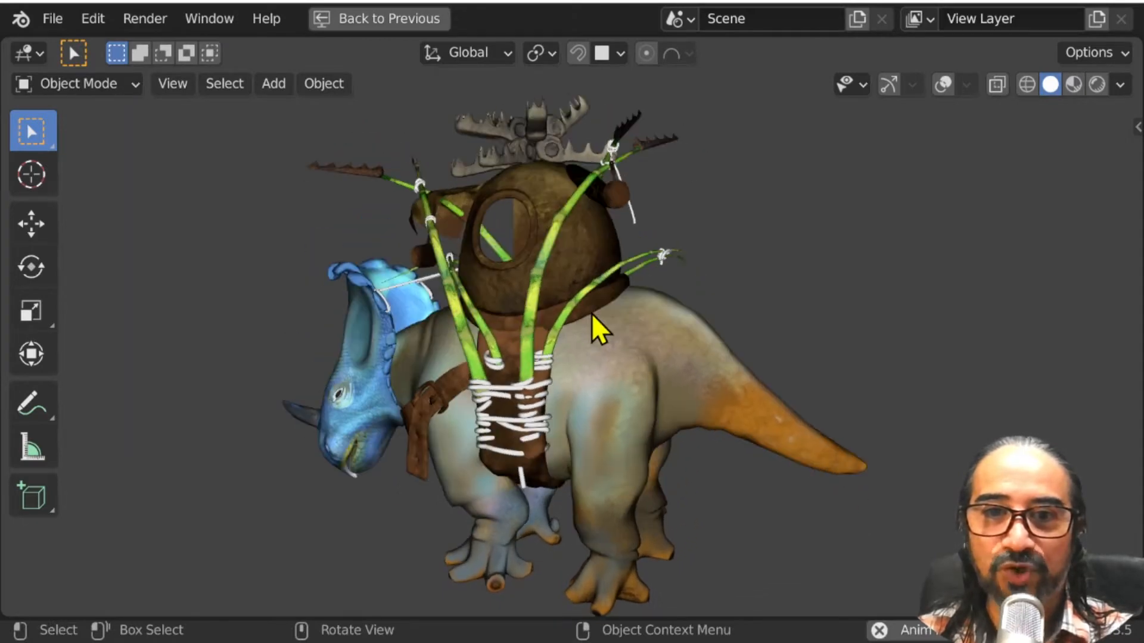
middle_click_drag(580, 353, 692, 389)
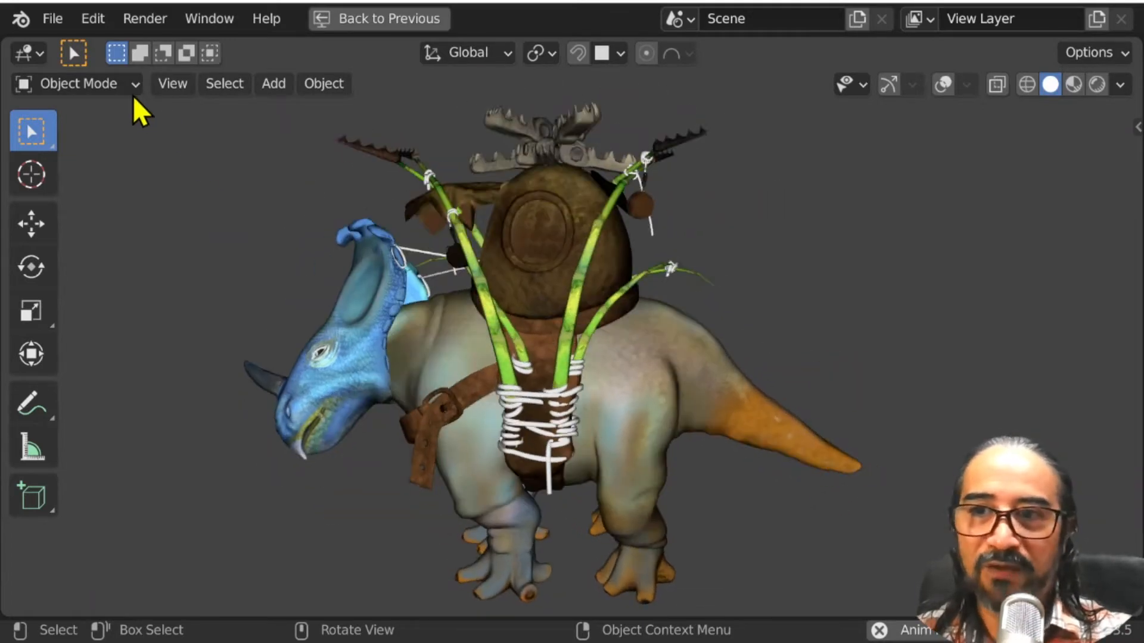
left_click(103, 83)
key("Escape")
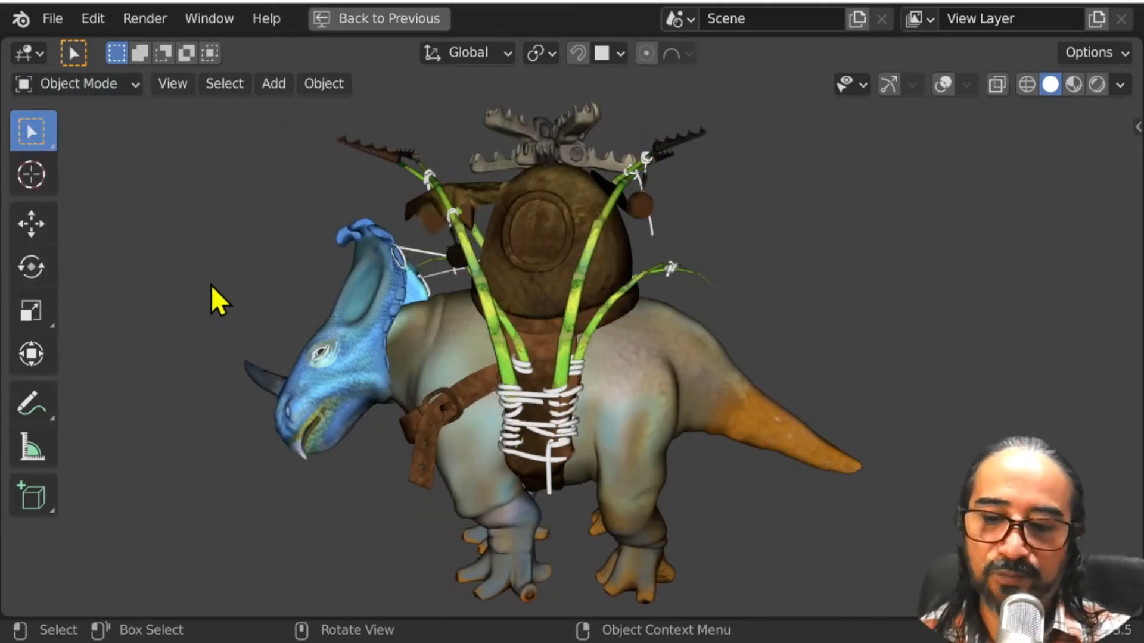
Step: Restore the full workspace from the maximised viewport and review the timeline's playback sync mode options
key("ctrl+space")
left_click(95, 52)
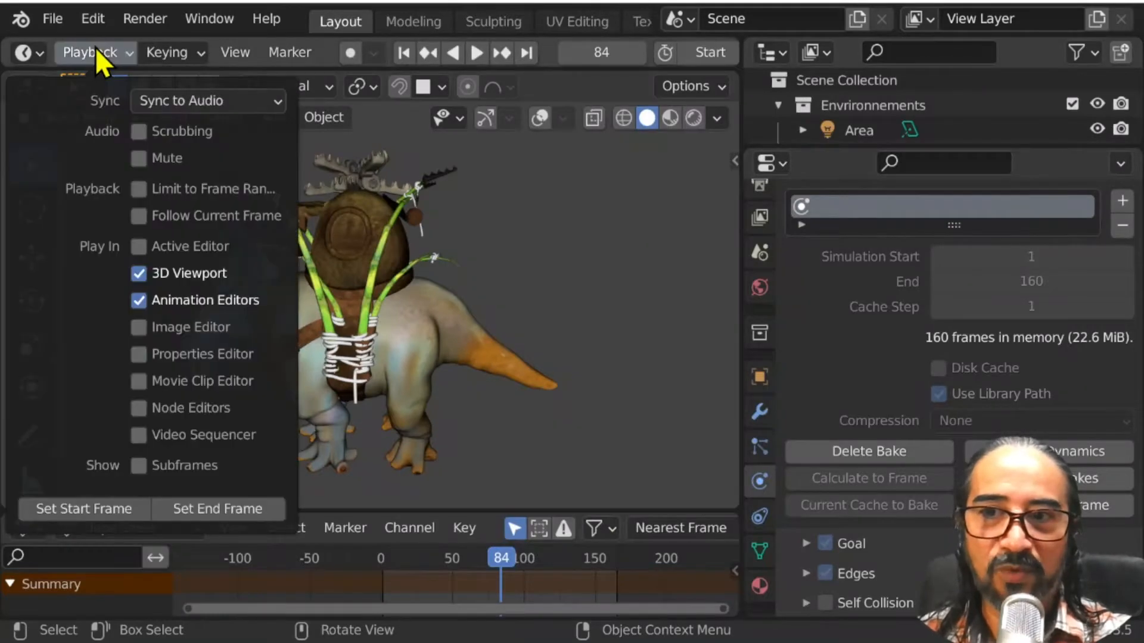
left_click(206, 101)
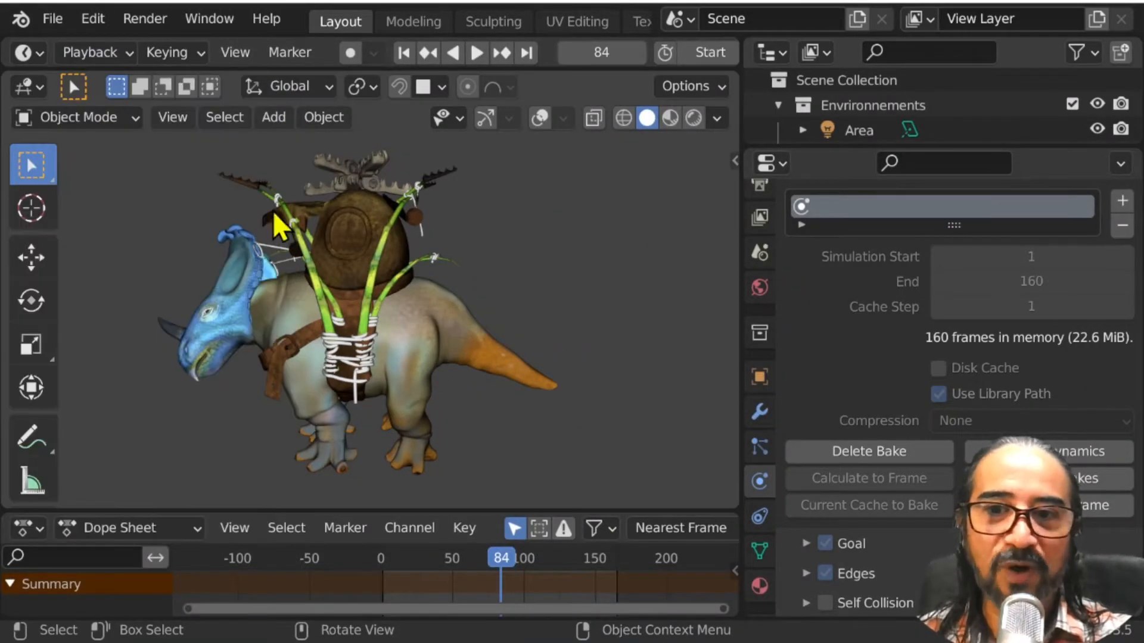
middle_click_drag(279, 225, 184, 161)
left_click(96, 51)
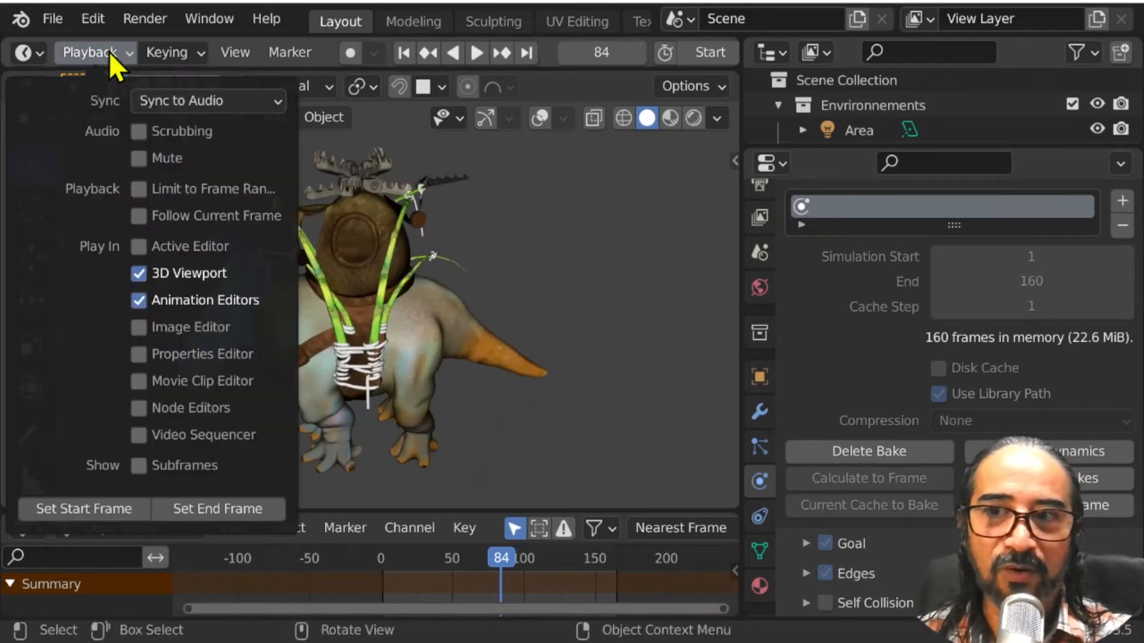
left_click(209, 101)
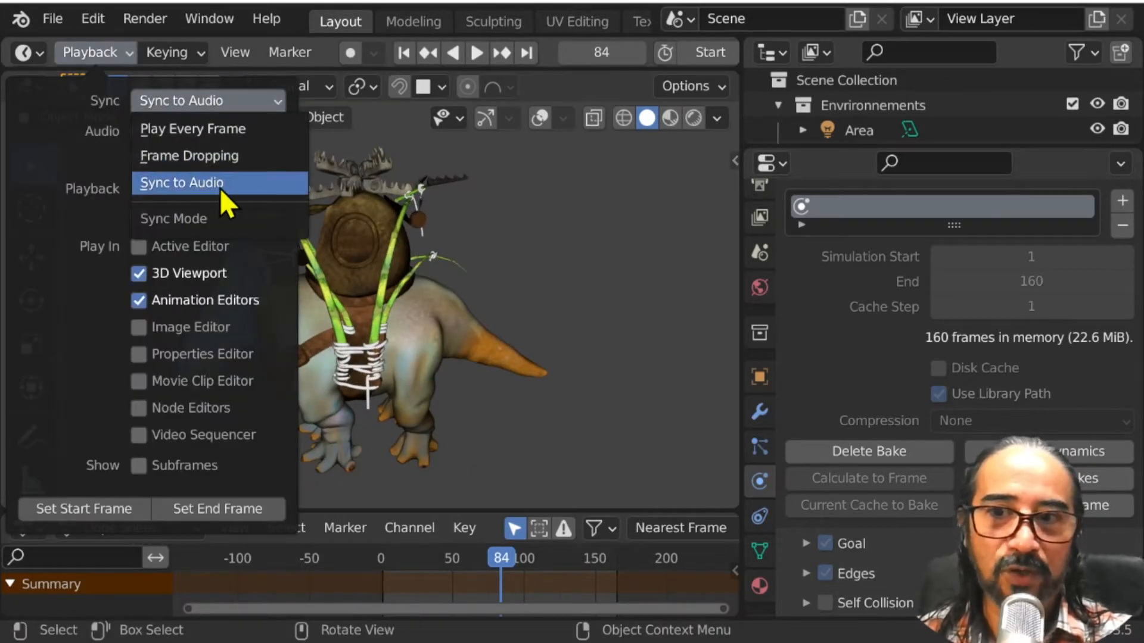
middle_click_drag(471, 418, 491, 414)
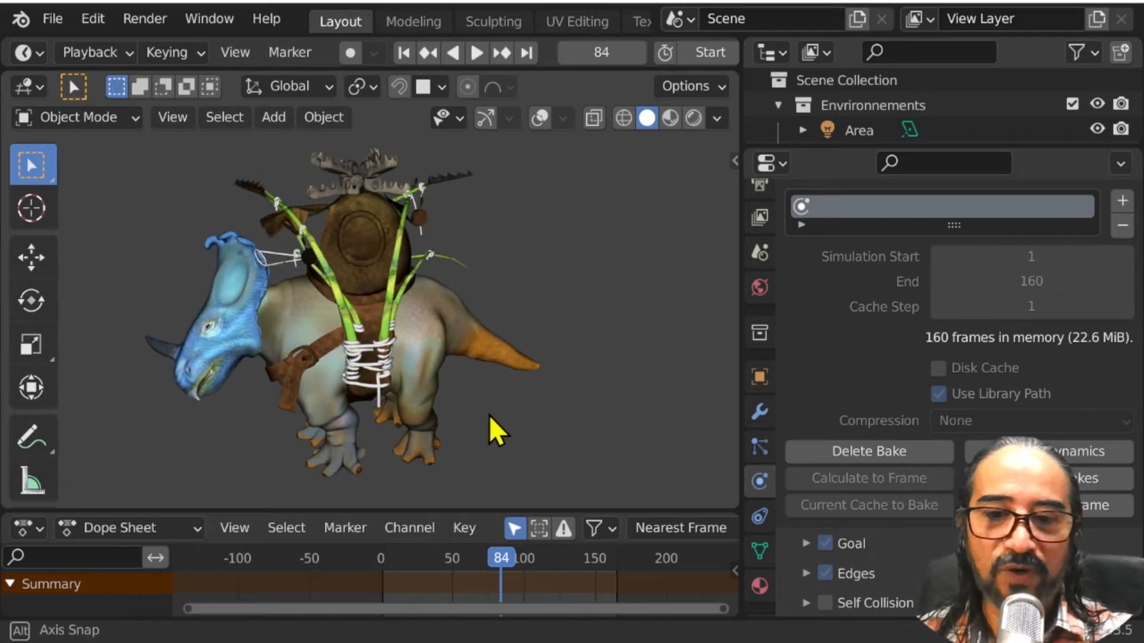
Step: Play the creature's animation from the beginning of the timeline and stop it partway through
left_click(365, 556)
key("space")
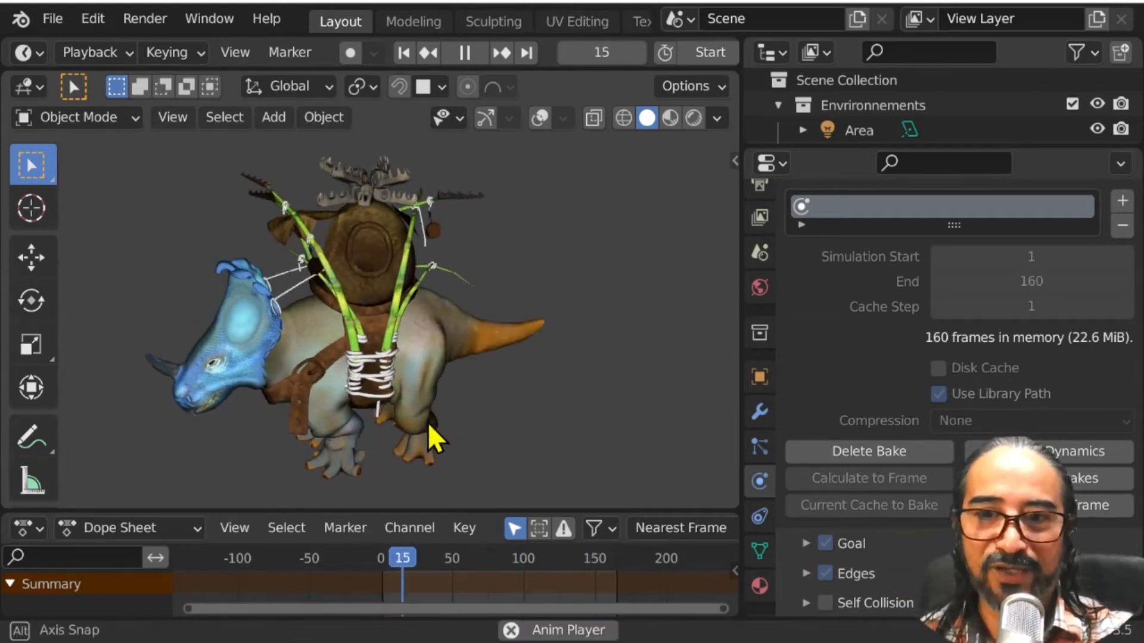
key("space")
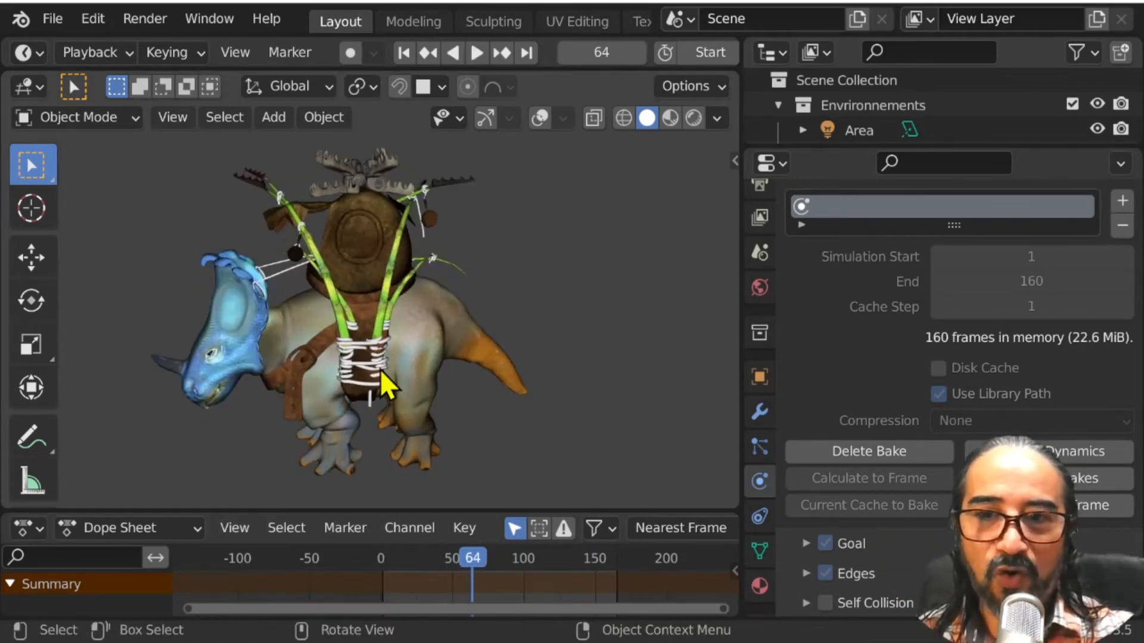
Step: Select the cabin's cloth cover and examine the cabin, skull ornaments and bamboo poles from several angles
middle_click_drag(286, 246, 394, 325)
scroll(311, 221, "up", 3)
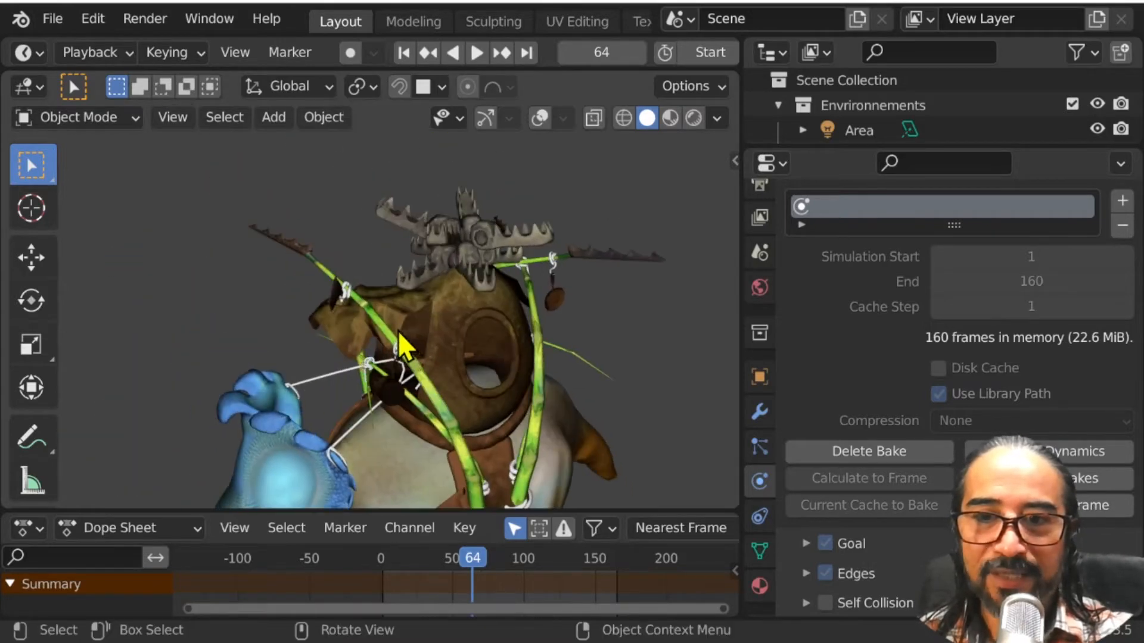
scroll(357, 332, "up", 3)
mouse_move(296, 339)
middle_mouse_down()
mouse_move(326, 369)
mouse_move(306, 347)
middle_mouse_up()
left_click(282, 317)
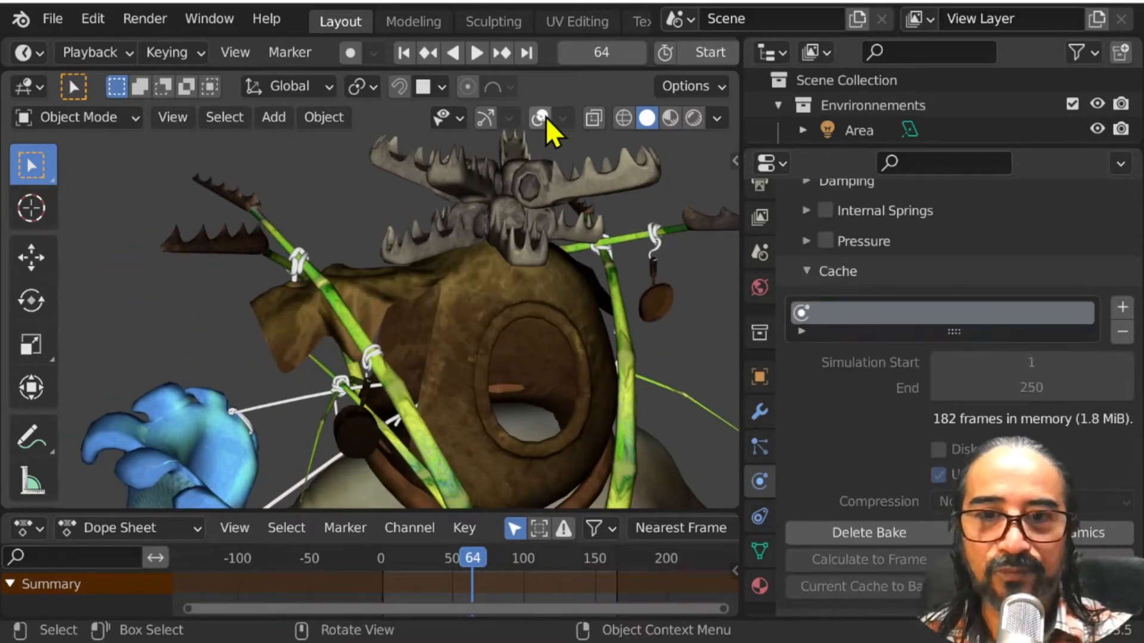
middle_click_drag(485, 324, 476, 236)
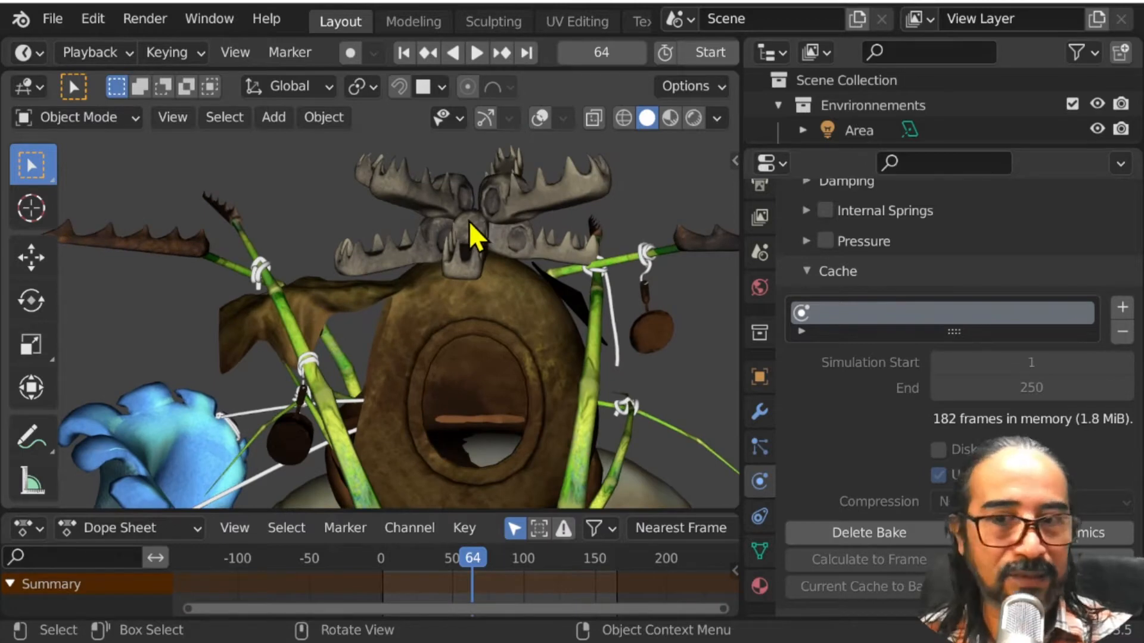
middle_click_drag(355, 324, 539, 304)
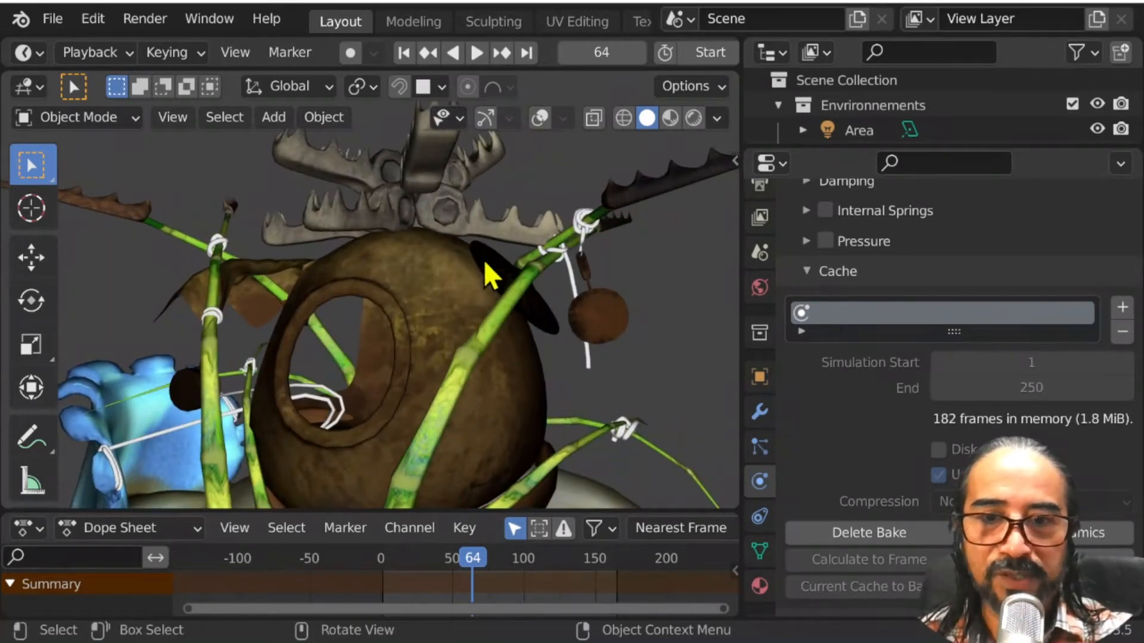
middle_click_drag(524, 363, 357, 387)
Step: Switch the viewport shading to Material Preview and inspect the cabin's materials up close
left_click(670, 116)
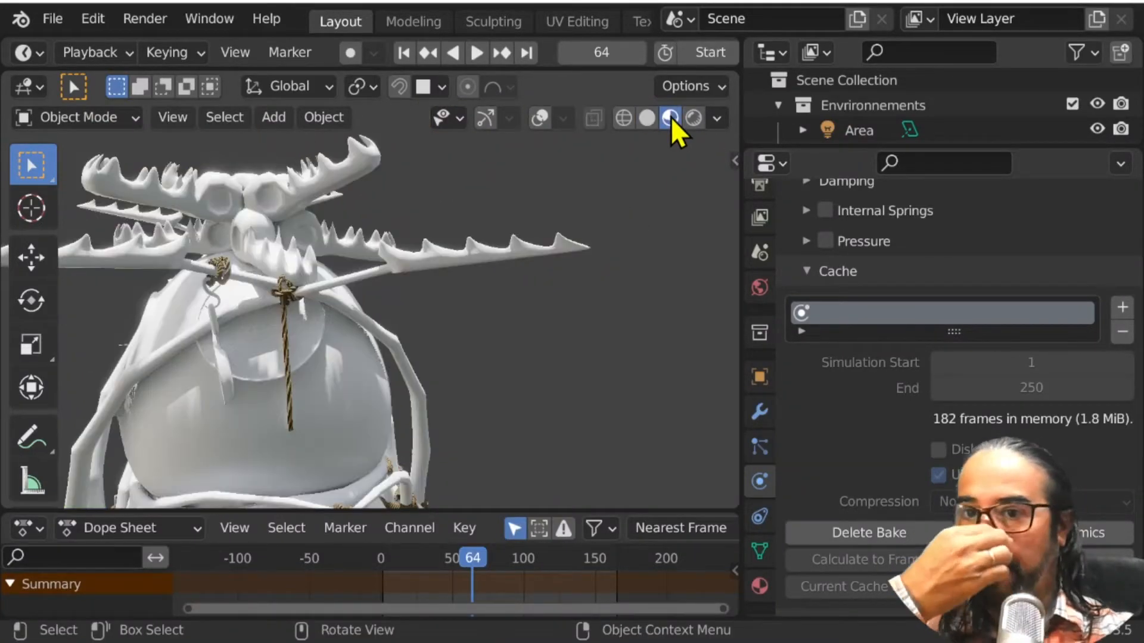
mouse_move(353, 314)
middle_mouse_down()
mouse_move(475, 307)
mouse_move(320, 319)
mouse_move(456, 304)
mouse_move(390, 293)
mouse_move(415, 341)
middle_mouse_up()
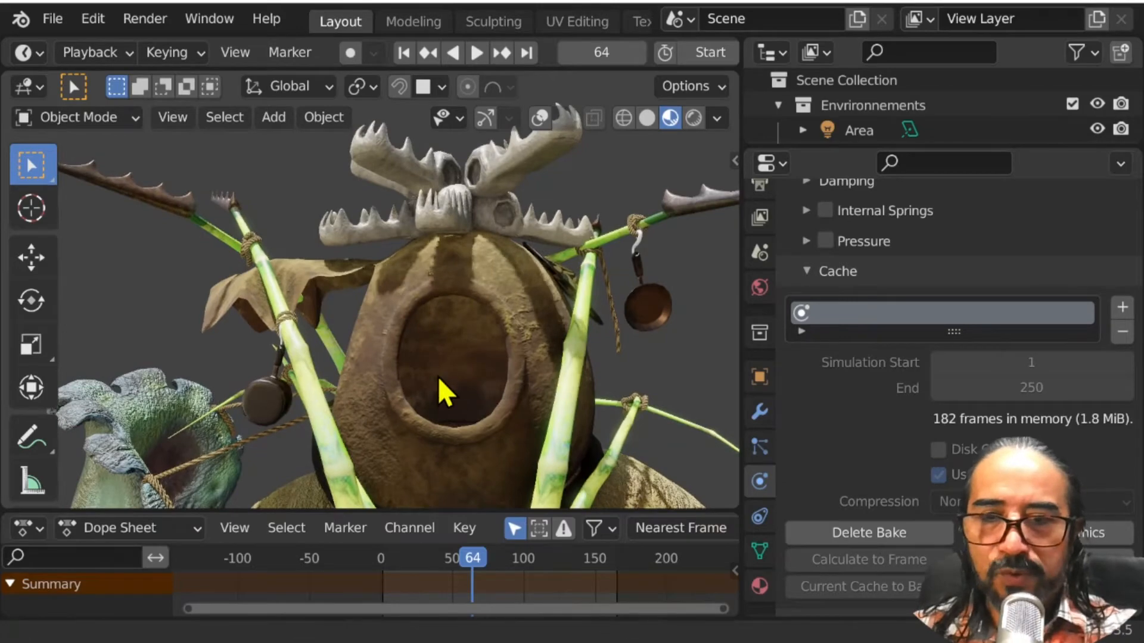
middle_click_drag(437, 377, 429, 255)
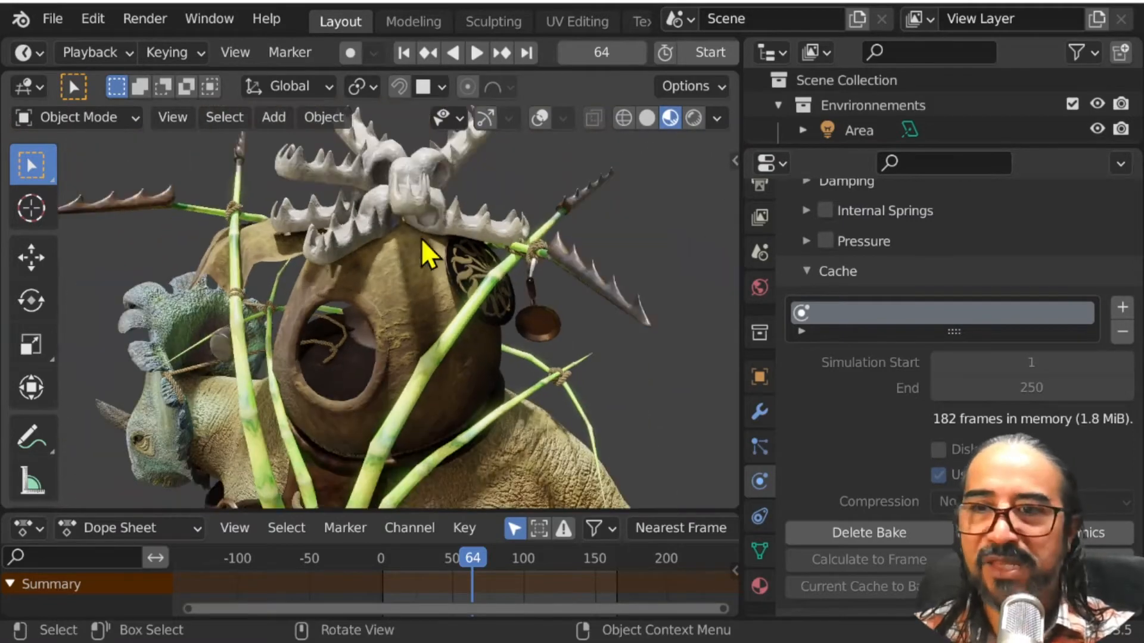
Step: Save the current file and open the recent file sinoceratops-RIG-3-11.blend
left_click(52, 18)
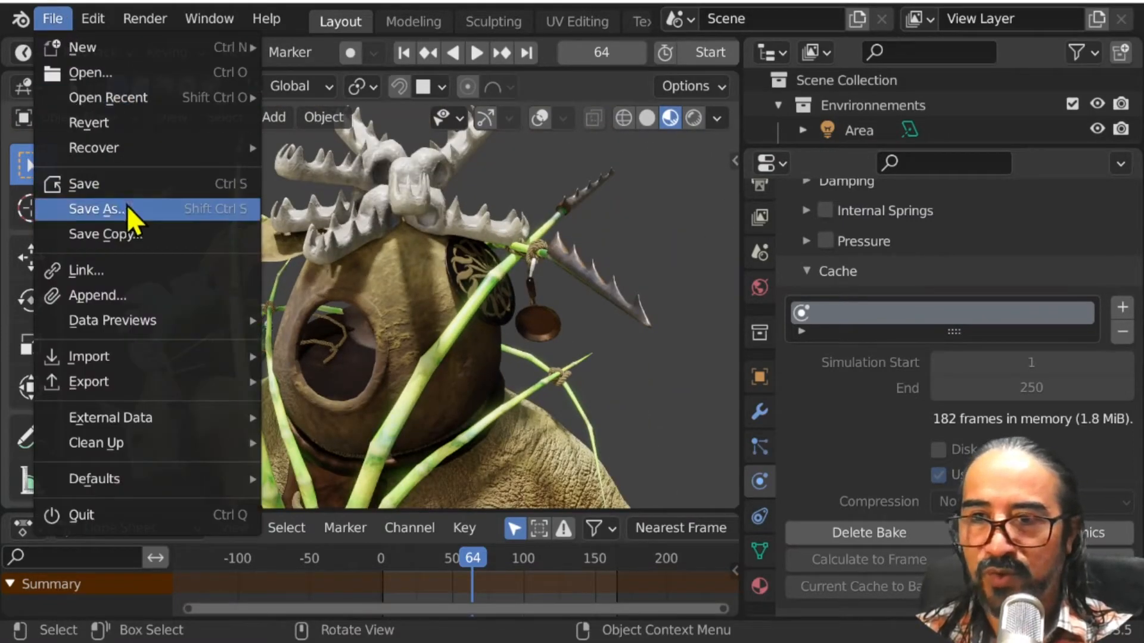
left_click(90, 187)
left_click(49, 16)
mouse_move(132, 101)
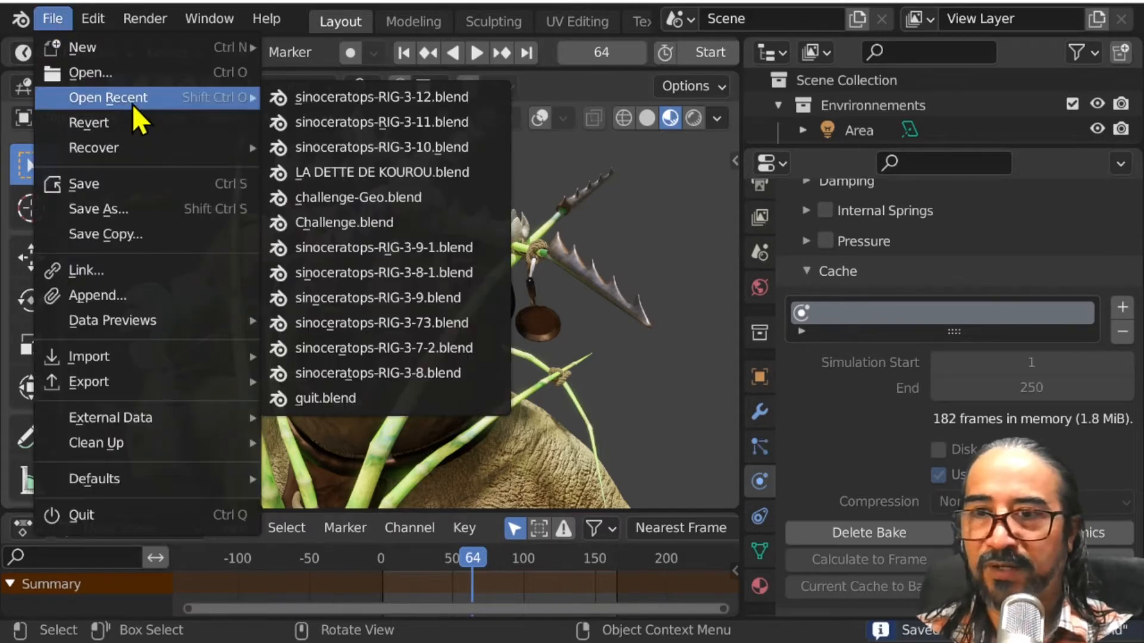
left_click(423, 122)
left_click(359, 19)
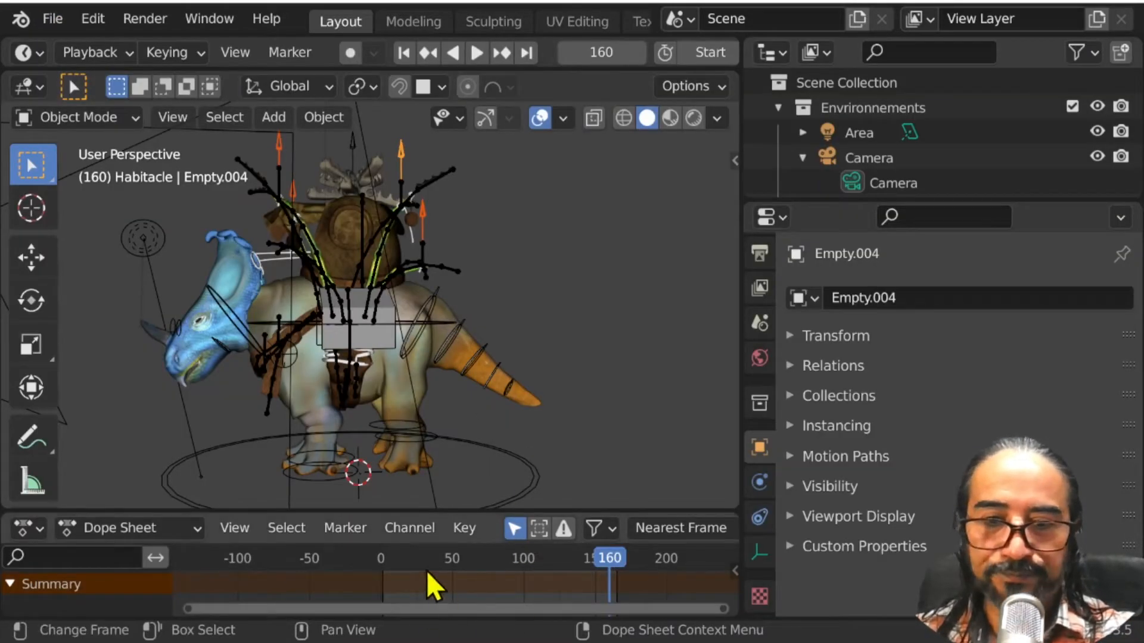
Step: Return to the start of the timeline, hide the viewport overlays and play the animation before stopping it
key("shift+Left")
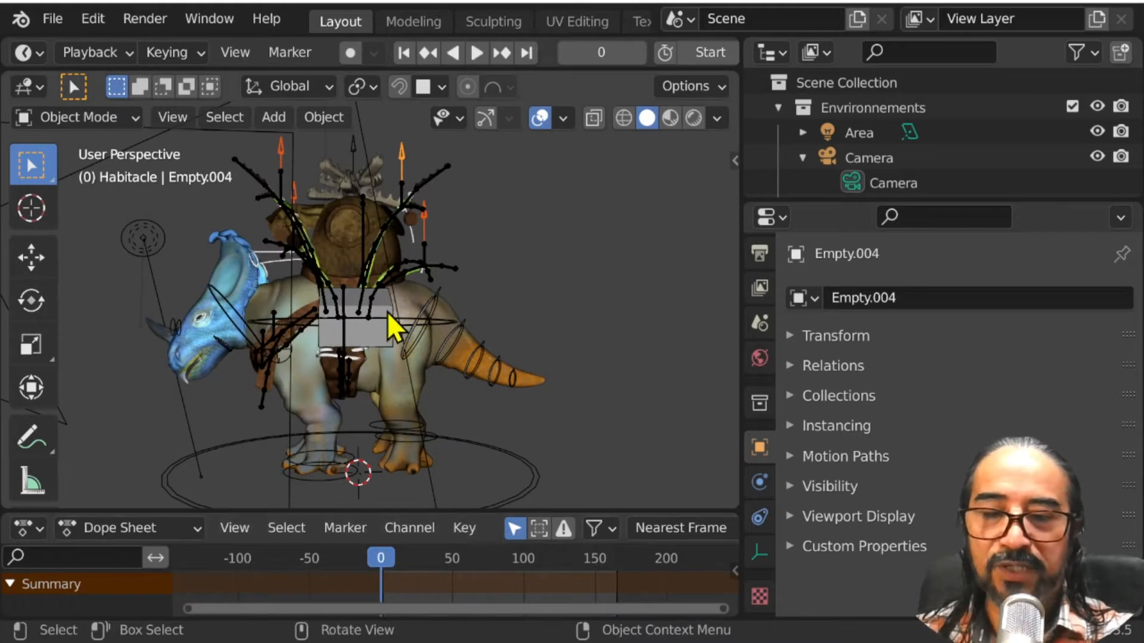
left_click(87, 52)
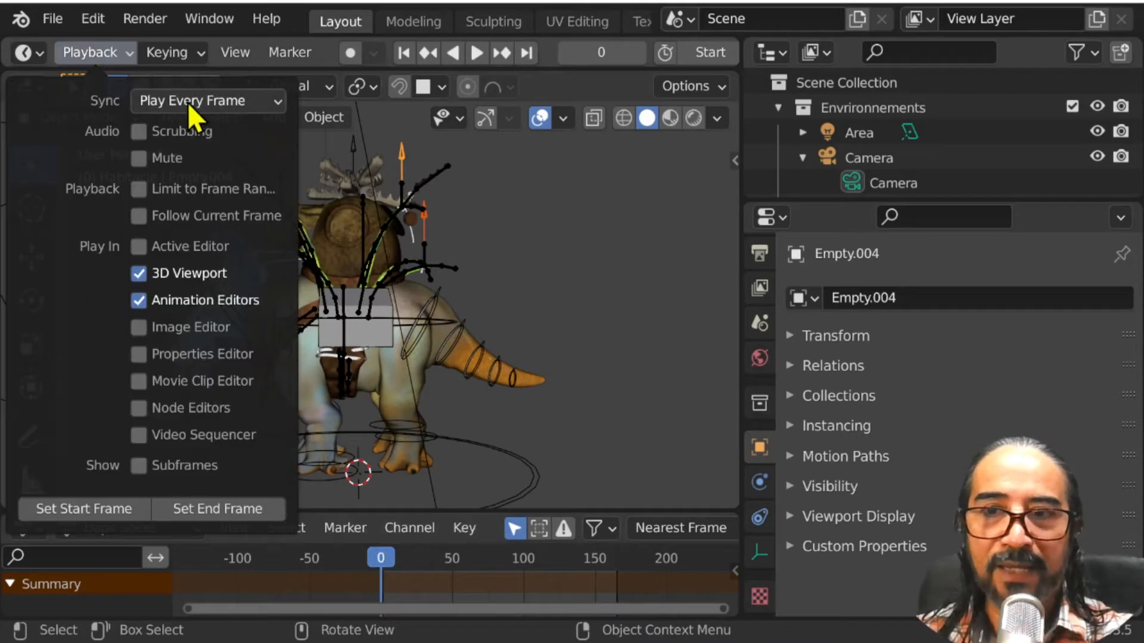
left_click(533, 114)
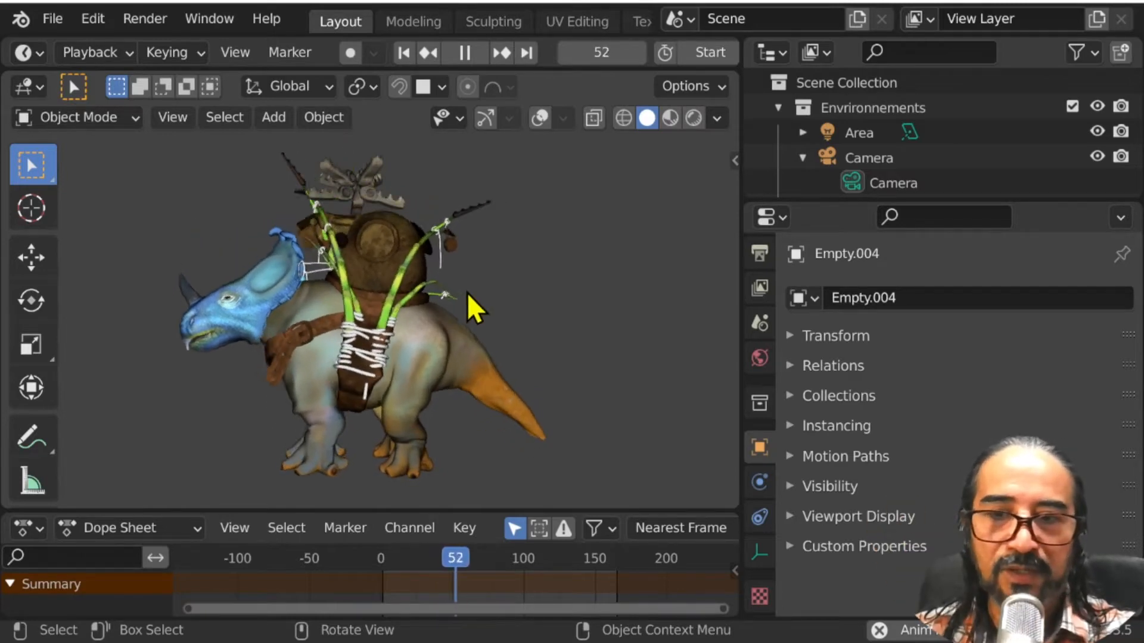
middle_click_drag(268, 281, 292, 309)
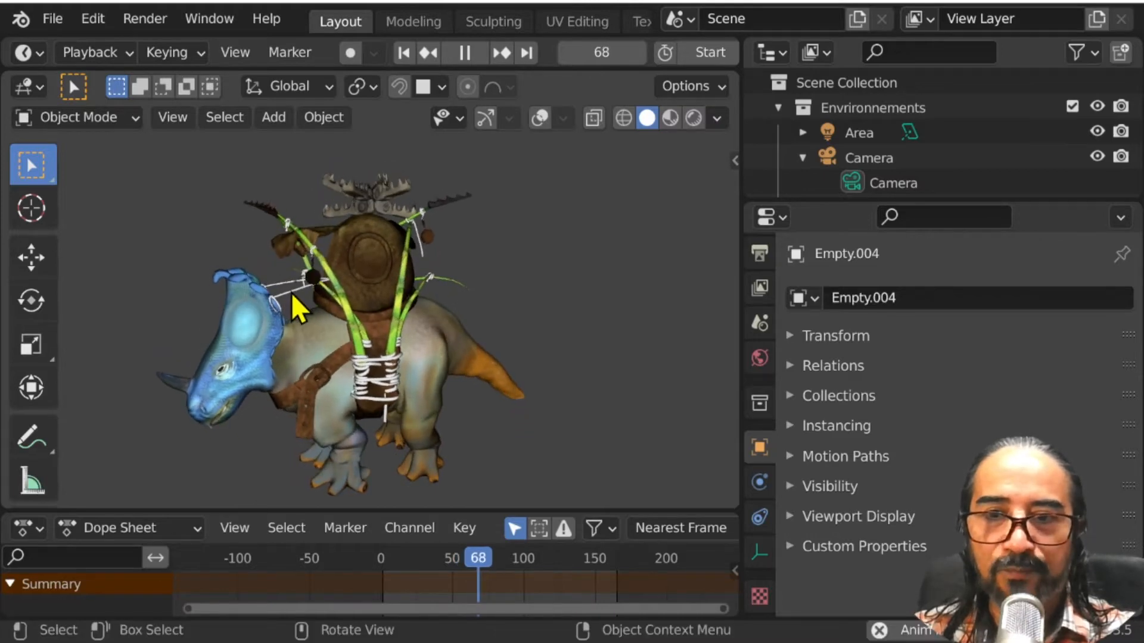
key("space")
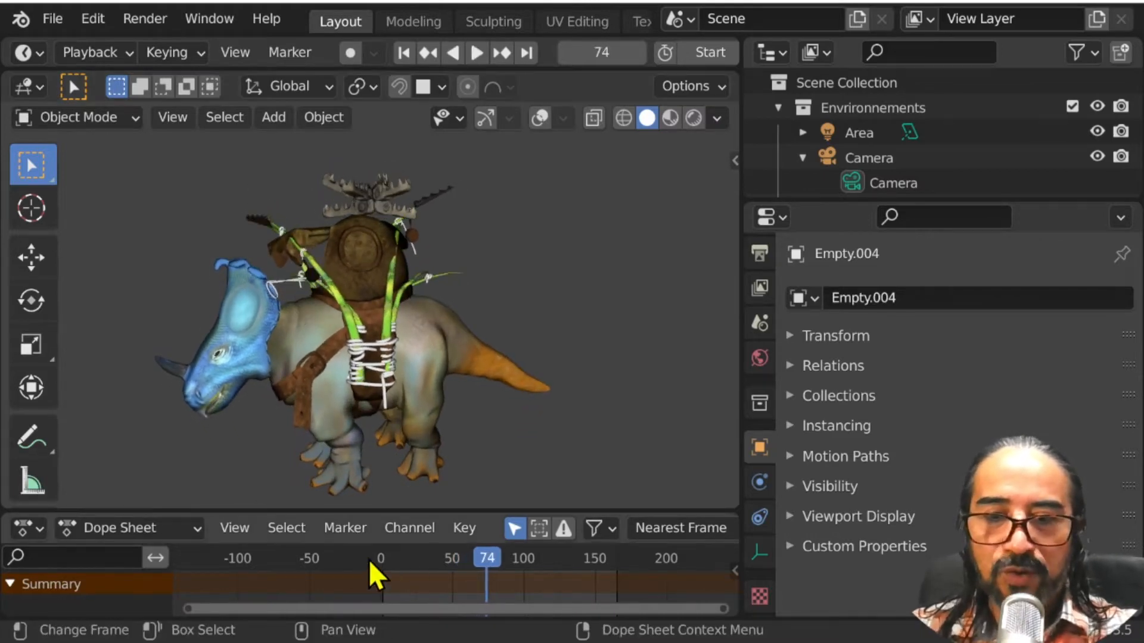
Step: Go to frame 0, show the viewport overlays again and select the cabin's cloth cover, Plane.002
left_click(376, 572)
scroll(434, 339, "up", 6)
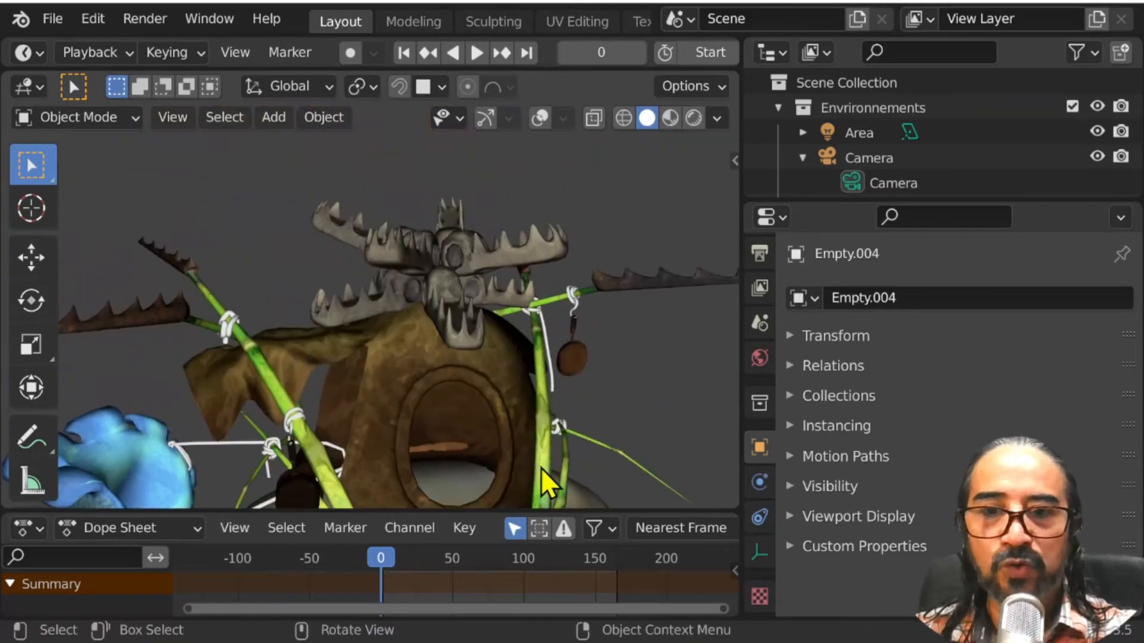
middle_click_drag(357, 293, 388, 370)
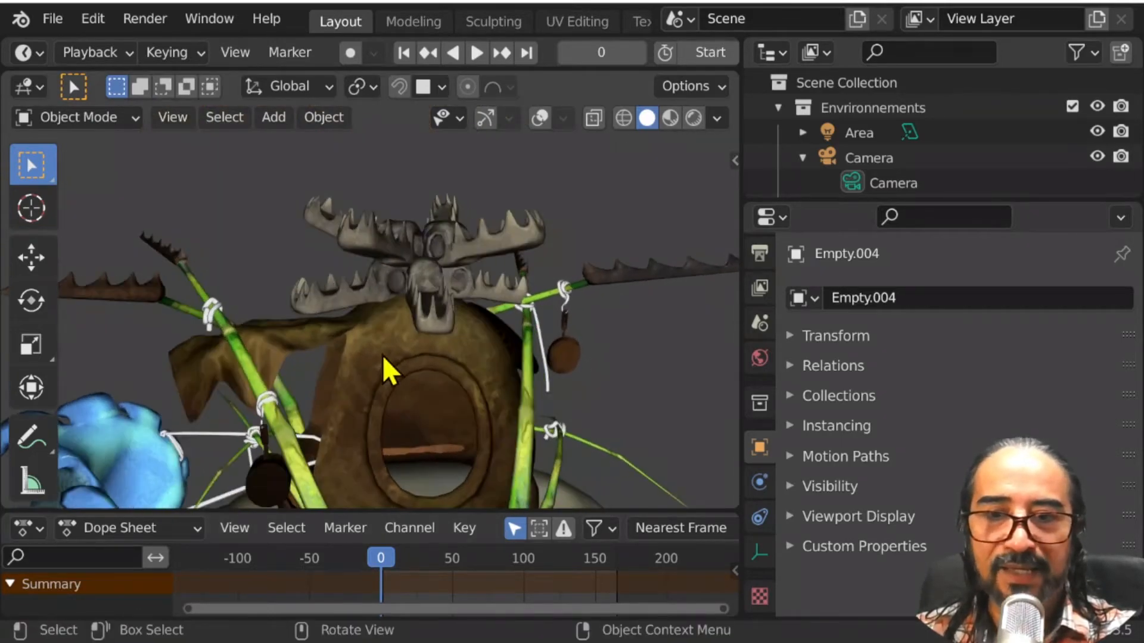
left_click(540, 118)
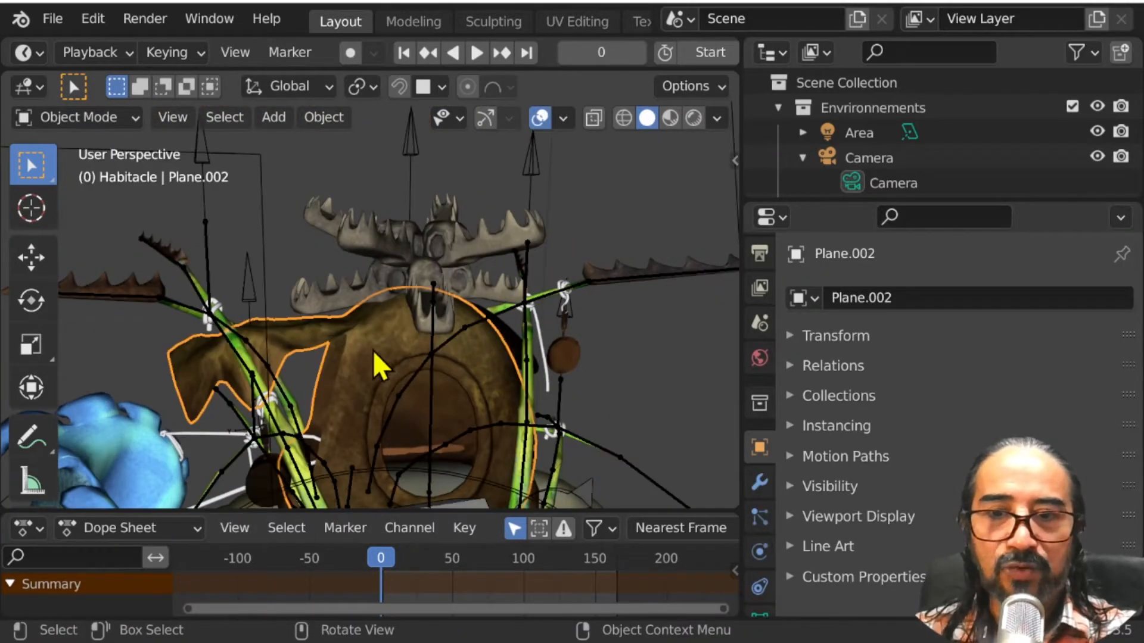
middle_click_drag(387, 376, 332, 288)
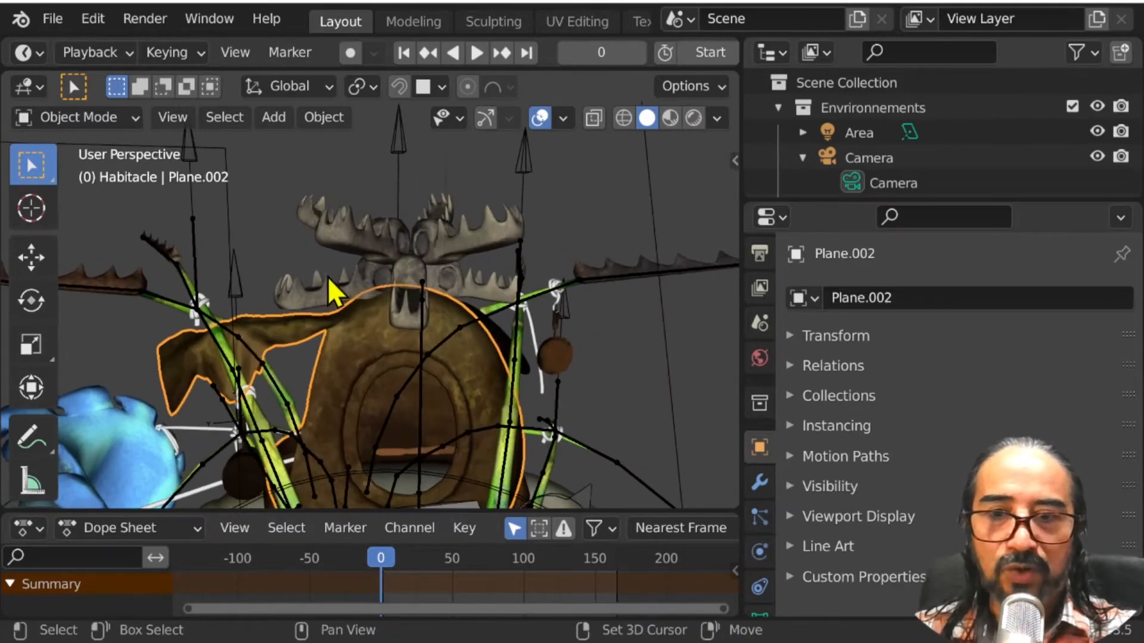
Step: Add the jaw-shaped skull ornaments on top of the cabin, front and back, to the selection
left_click(357, 259, "shift")
left_click(334, 235, "shift")
left_click(441, 234, "shift")
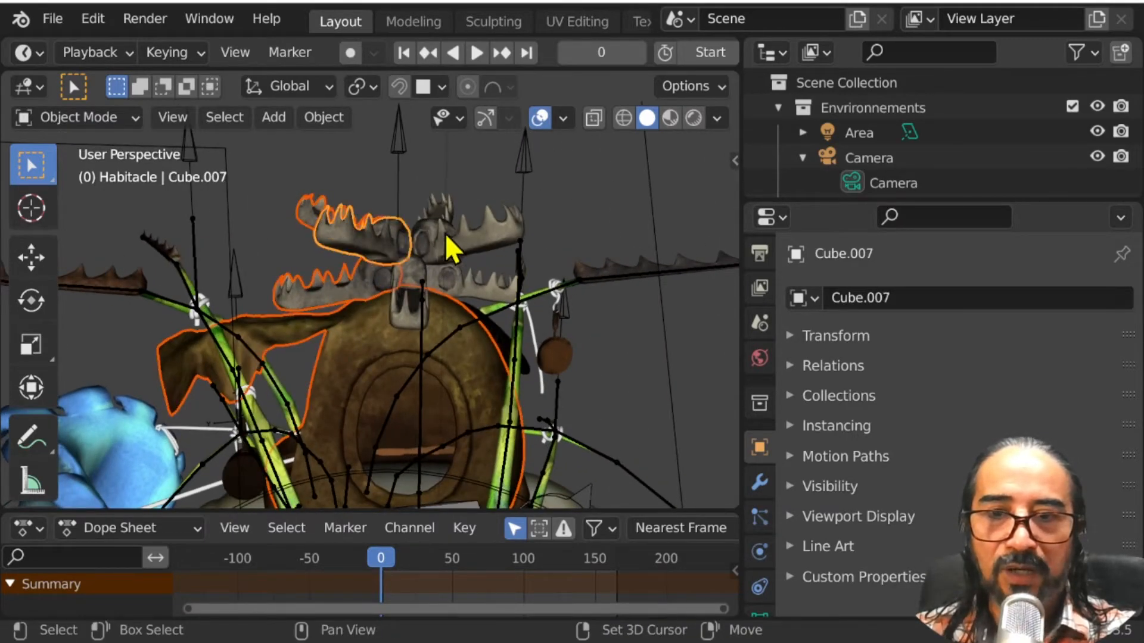
left_click(441, 276, "shift")
left_click(402, 274, "shift")
left_click(451, 274, "shift")
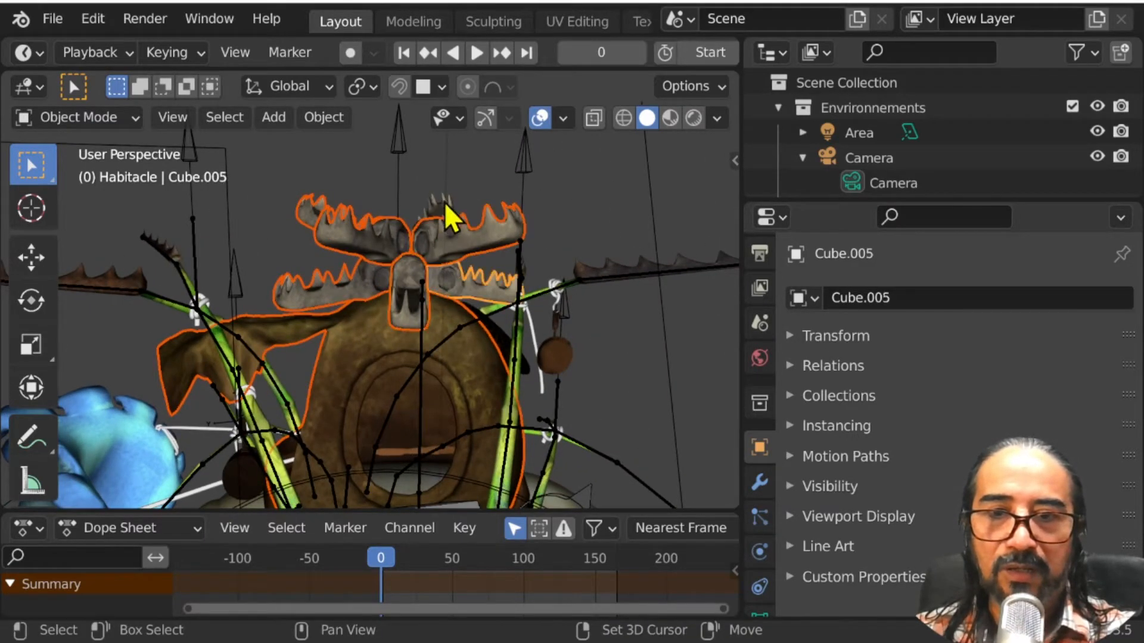
left_click(443, 201, "shift")
middle_click_drag(447, 333, 334, 265)
left_click(339, 232, "shift")
Step: Remove the Sun light from the selection, keeping the cabin cover and skull ornaments selected
scroll(348, 313, "down", 5)
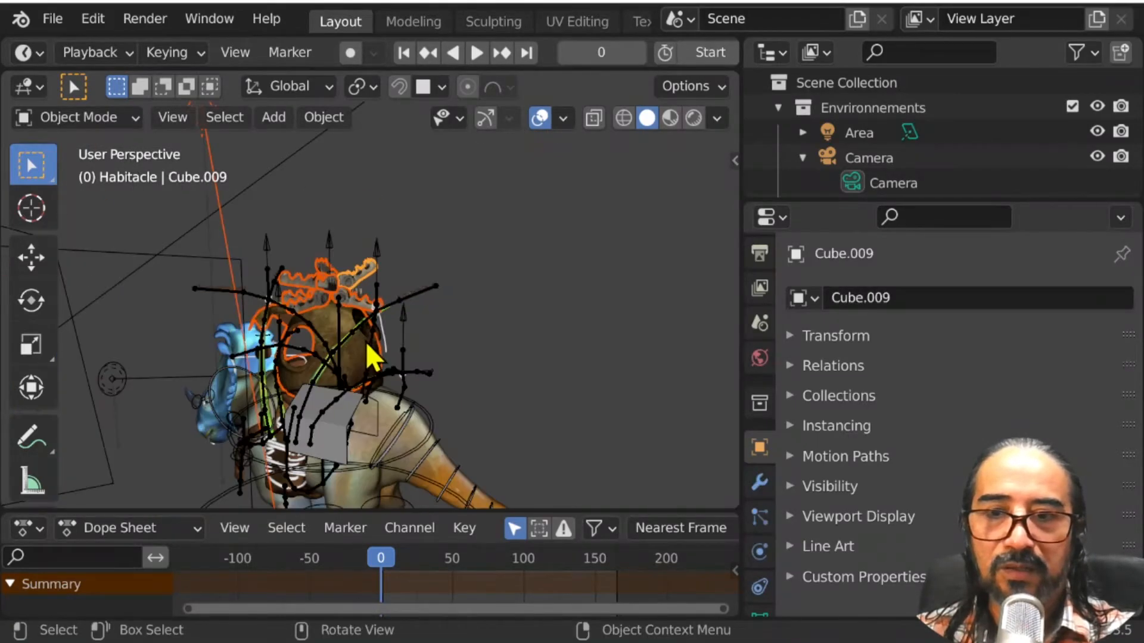
middle_click_drag(363, 341, 350, 320)
left_click(278, 203, "shift")
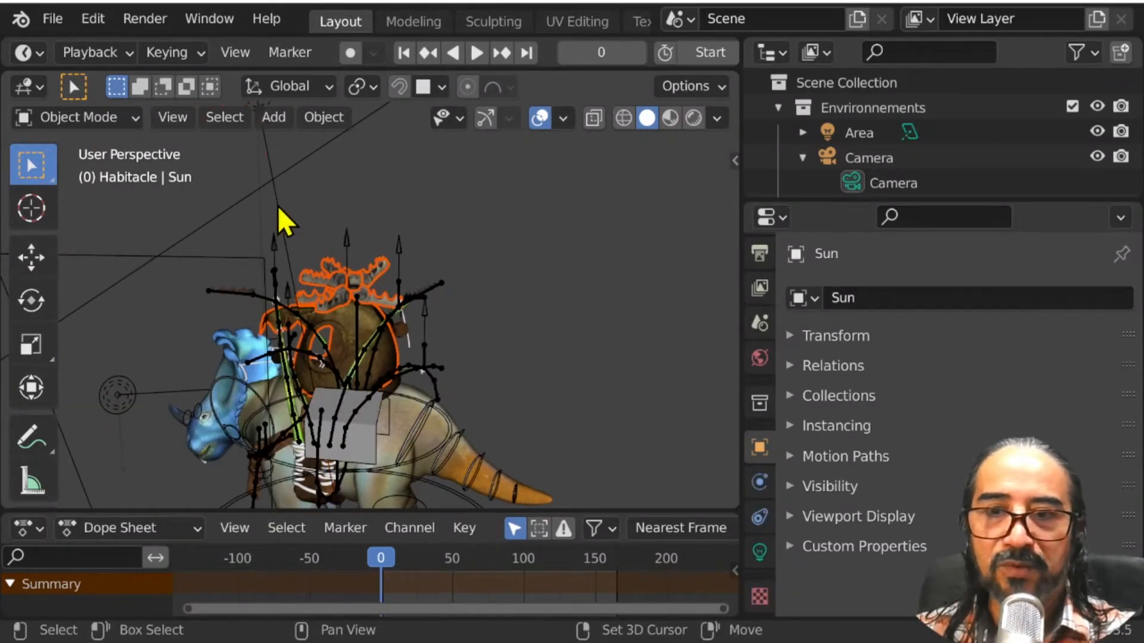
Step: Add the jaw ornament Cube.006 to the selection and isolate the cabin cover and skull ornaments in local view
scroll(377, 357, "up", 3)
middle_click_drag(378, 358, 439, 294)
scroll(470, 255, "up", 3)
left_click(470, 252, "shift")
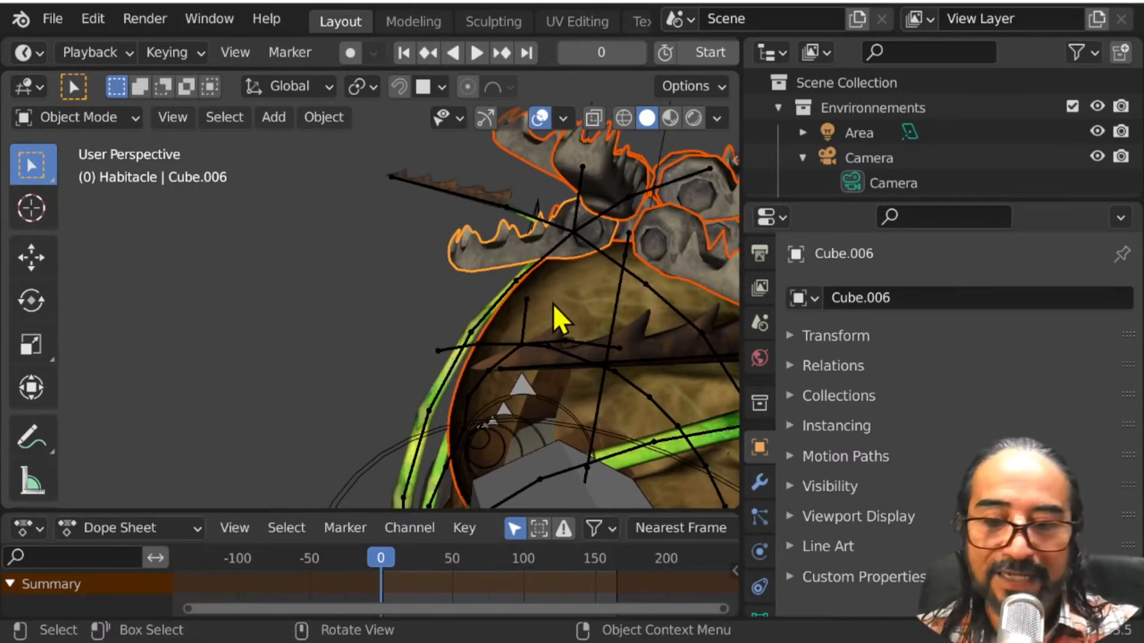
key("KP_Divide")
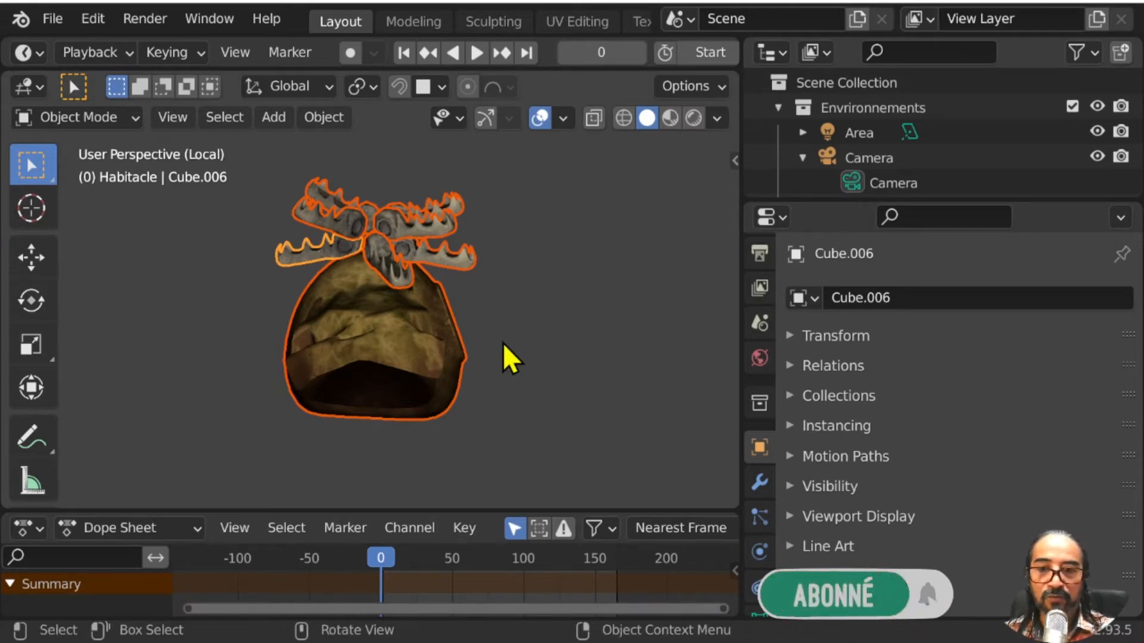
Step: Examine the isolated cabin cover and its skull ornaments from the front, the sides and the round window
middle_click_drag(505, 357, 477, 347)
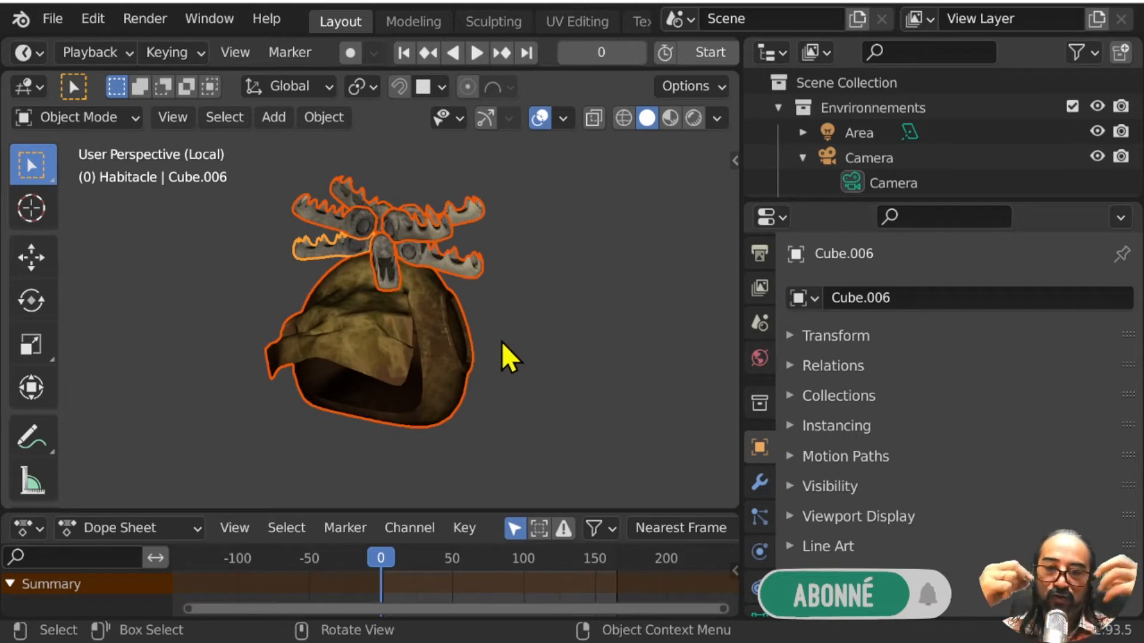
scroll(501, 328, "up", 5)
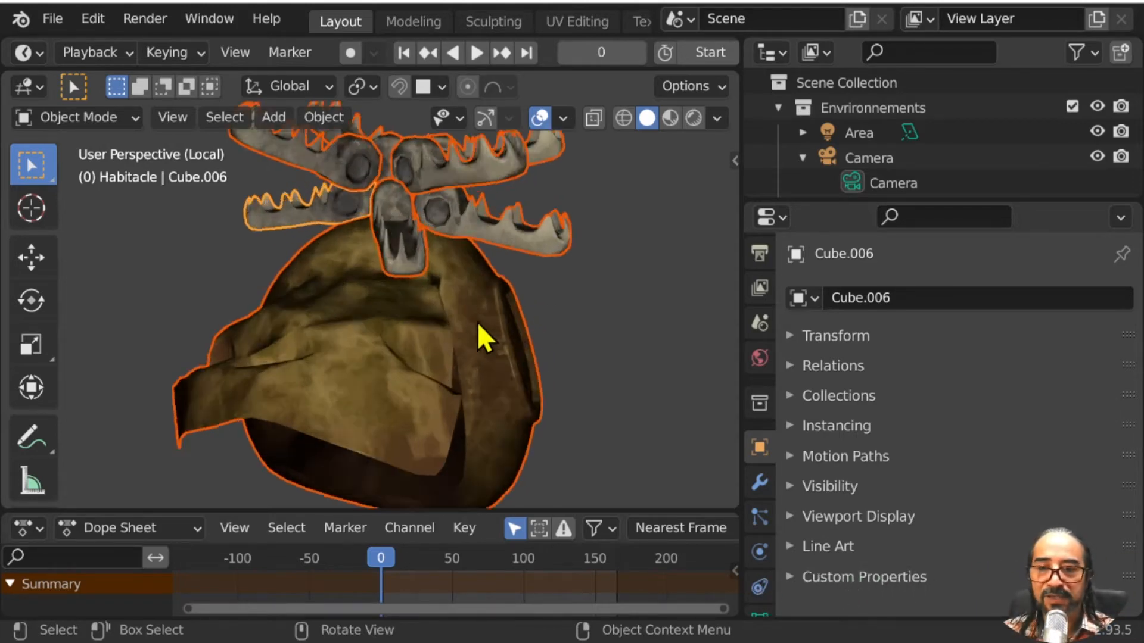
middle_click_drag(470, 320, 477, 345)
middle_click_drag(566, 417, 498, 409)
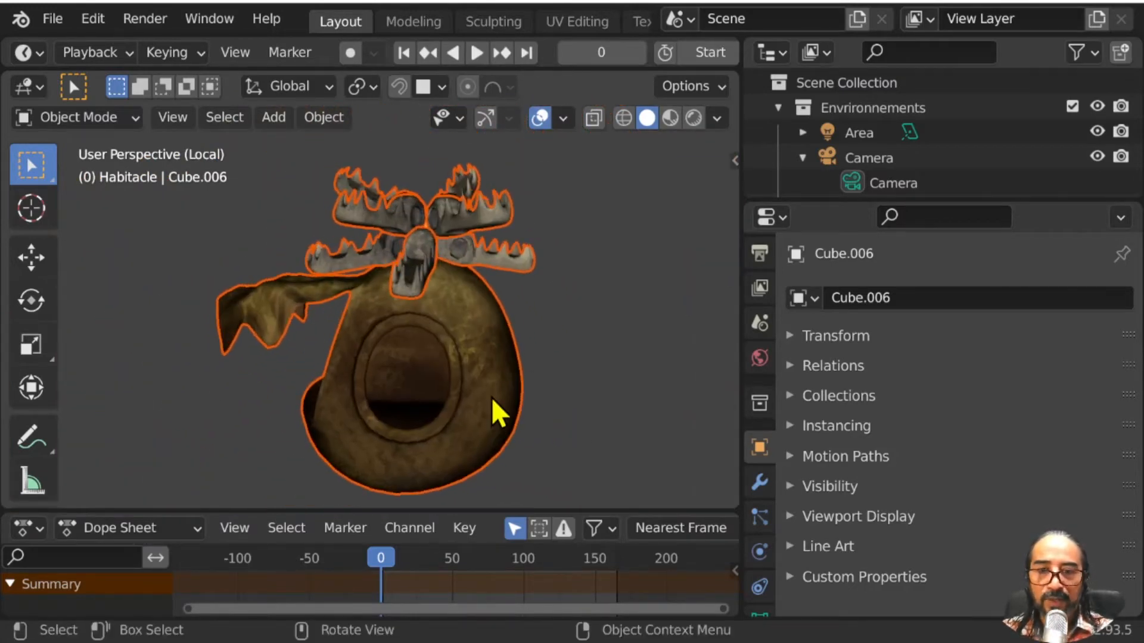
scroll(524, 360, "up", 2)
middle_click_drag(527, 365, 477, 421)
scroll(497, 370, "down", 3)
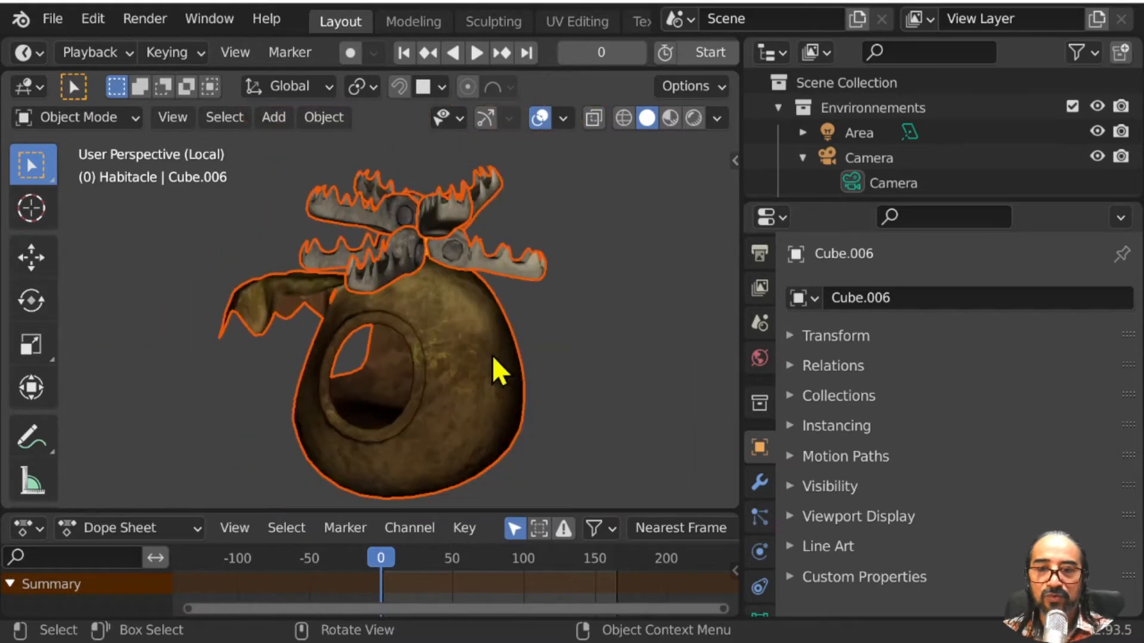
middle_click_drag(250, 331, 402, 375)
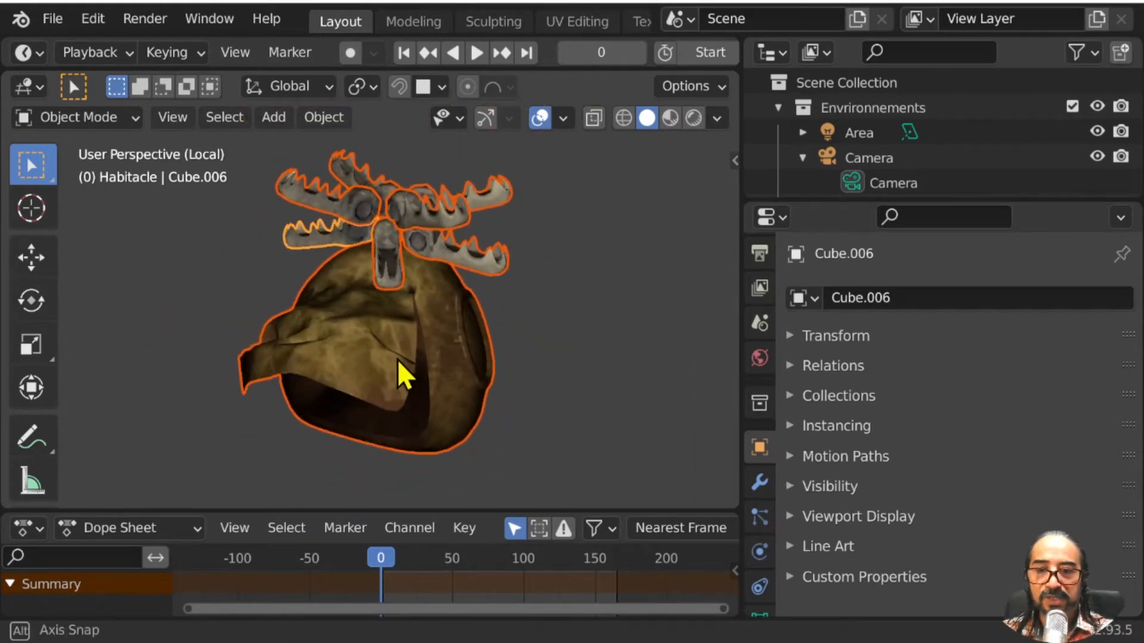
middle_click_drag(554, 458, 447, 426)
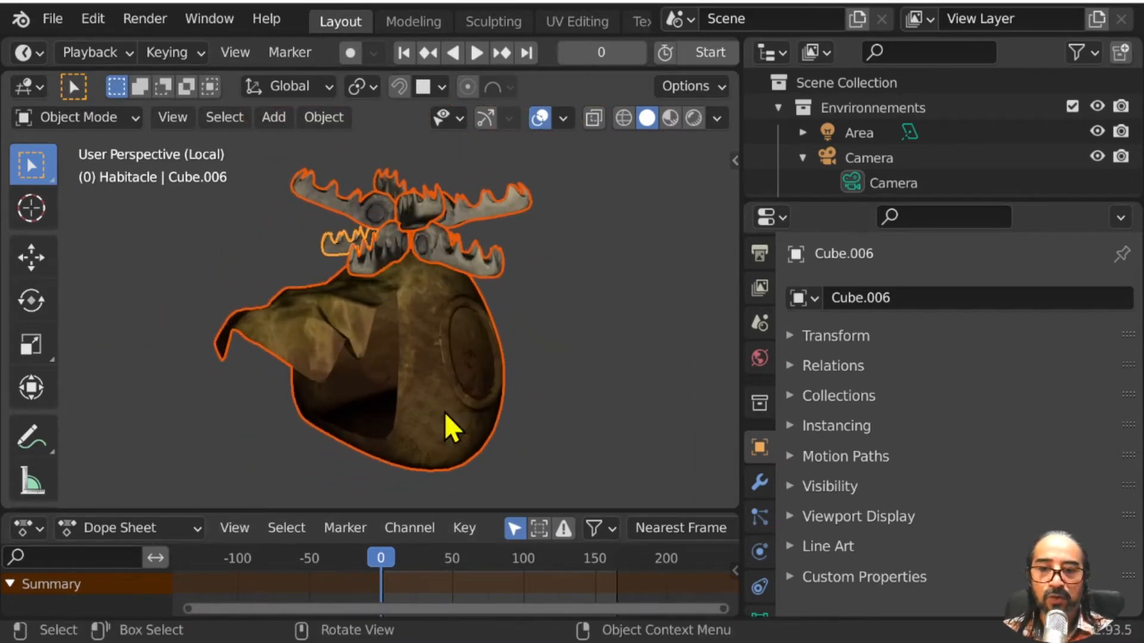
Step: Play the animation briefly, then remove the Rigid Body physics from the detaching jaw ornament, Cube.004
key("space")
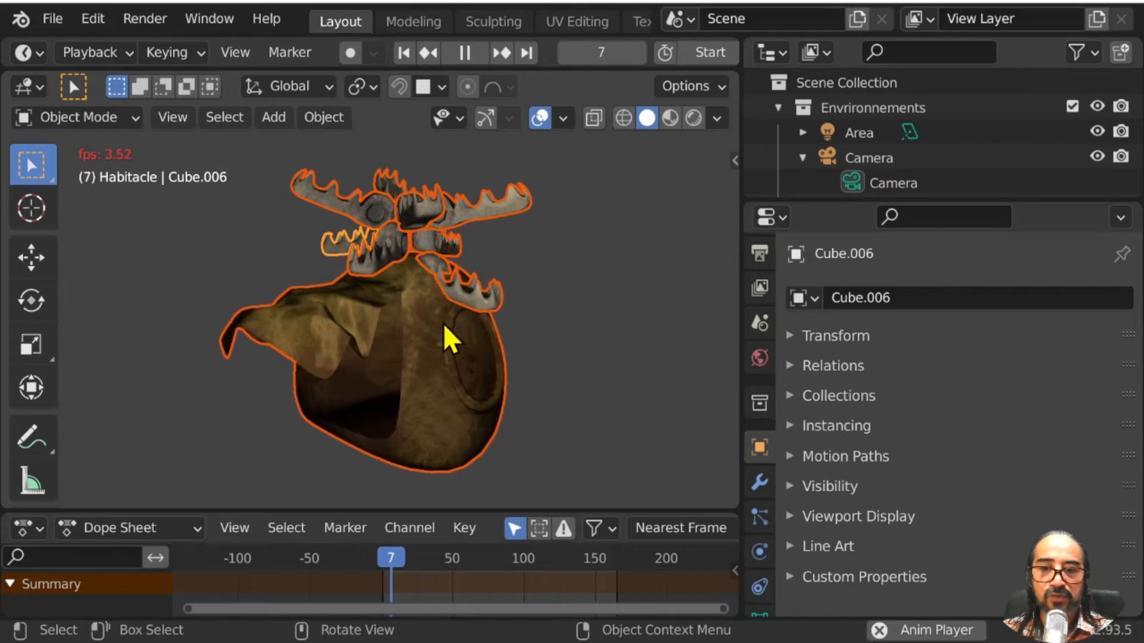
key("space")
left_click(489, 334)
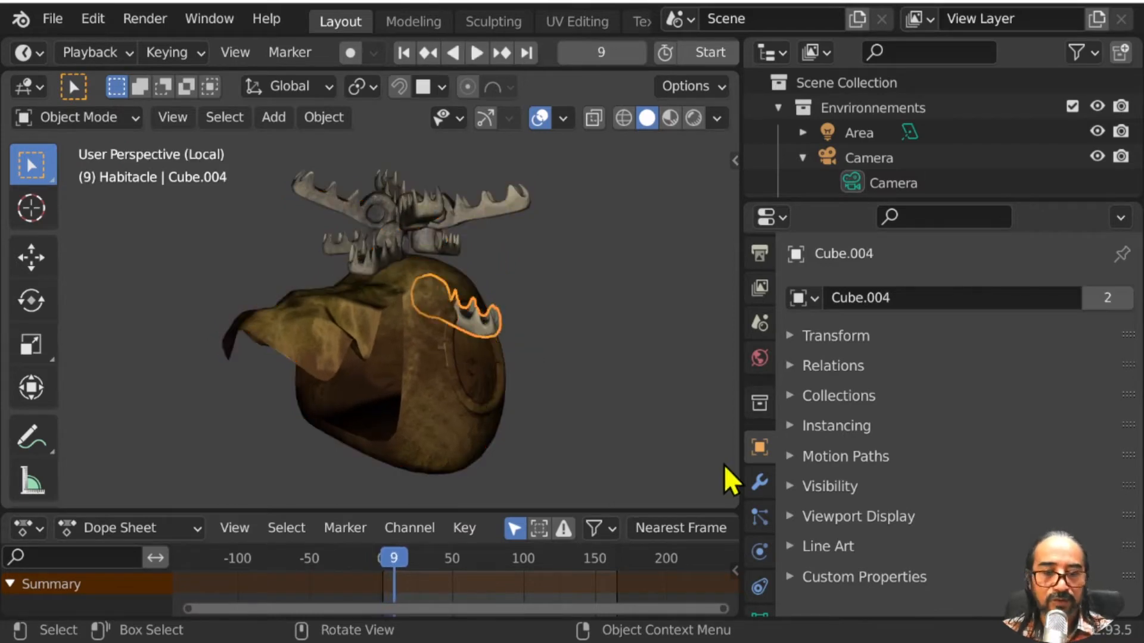
left_click(759, 557)
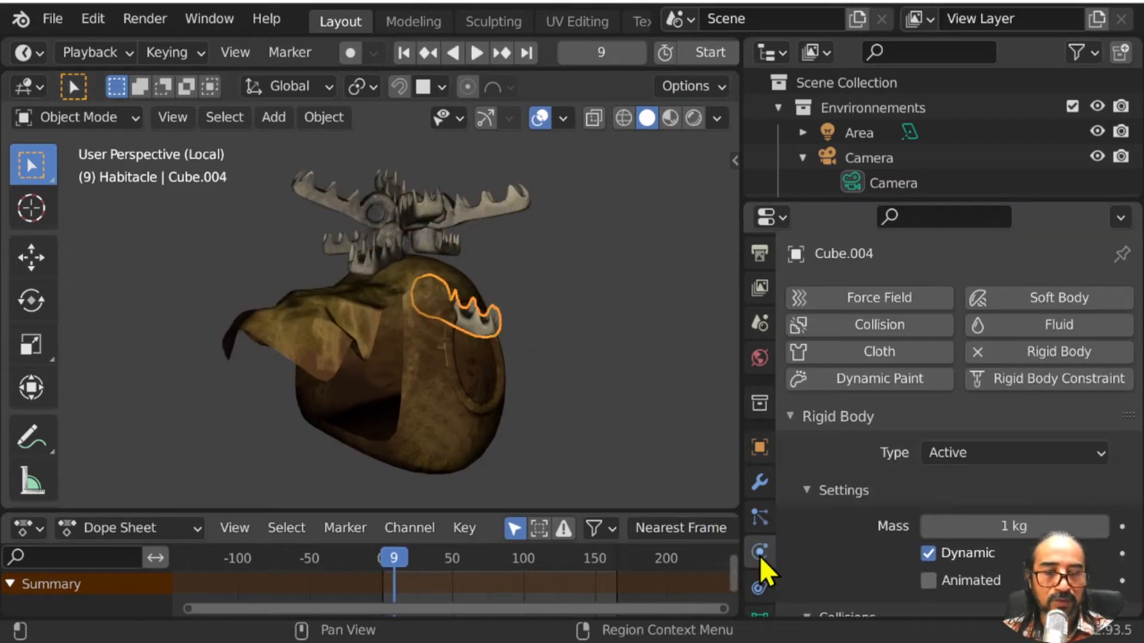
left_click(1042, 349)
Step: Replay the animation from frame 0 to check the cover and ornaments, then stop it and return to the start
left_click_drag(388, 557, 355, 560)
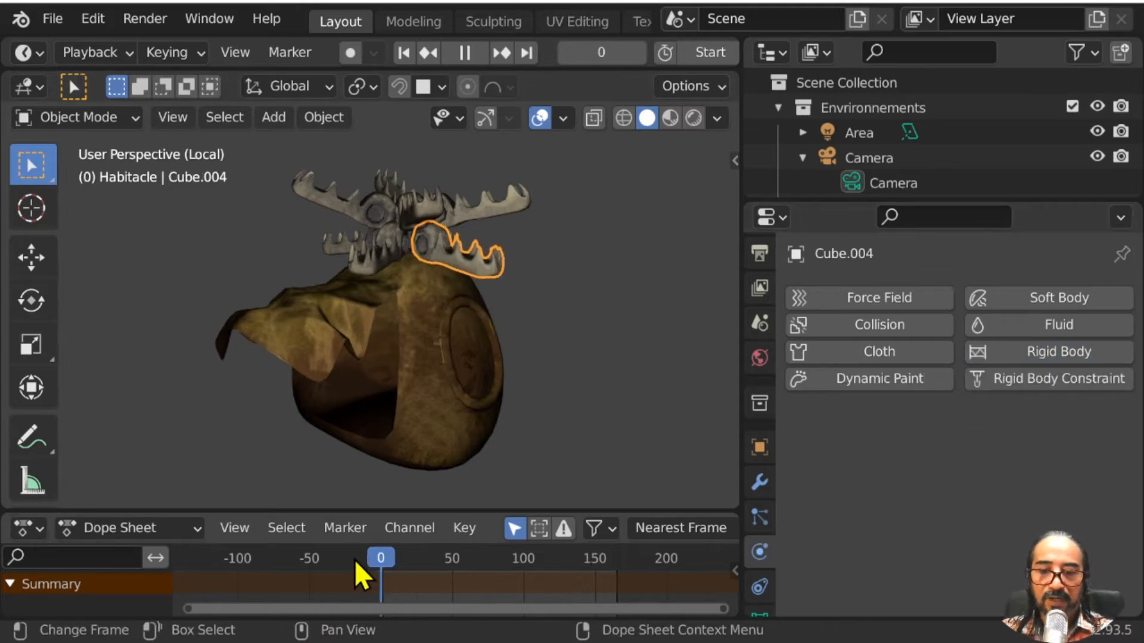
key("space")
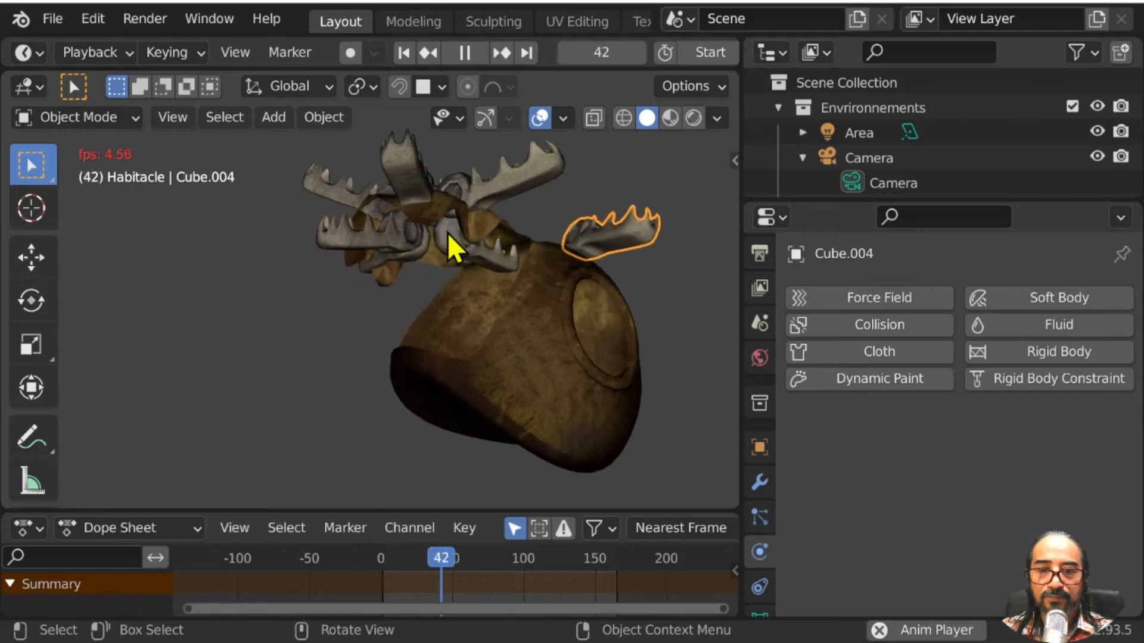
mouse_move(481, 288)
middle_mouse_down()
mouse_move(474, 312)
mouse_move(459, 287)
middle_mouse_up()
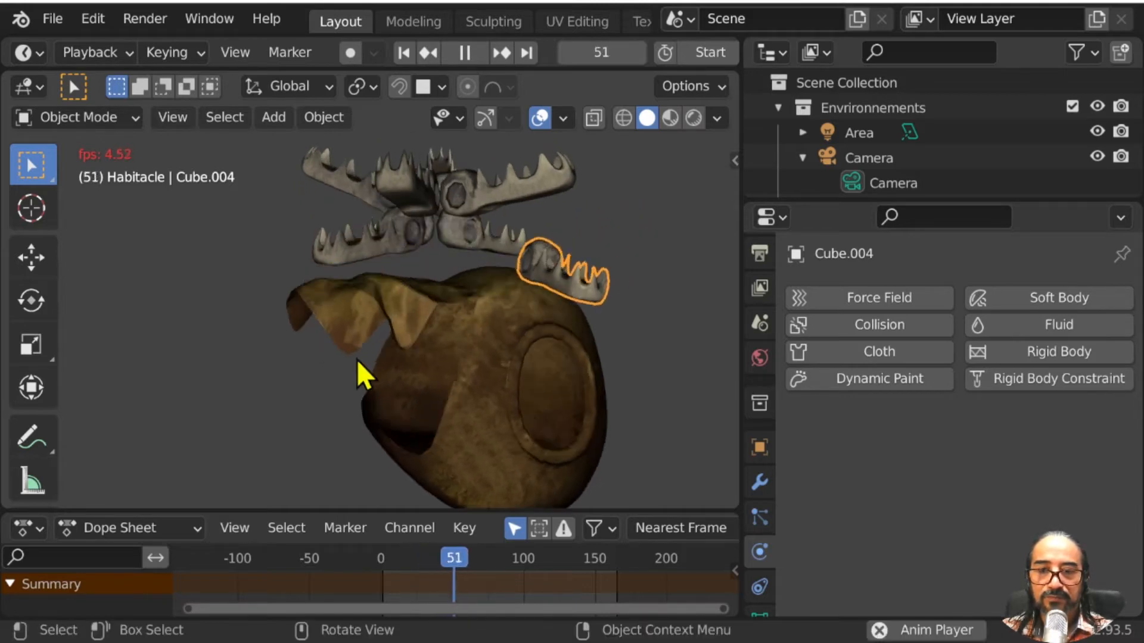
key("space")
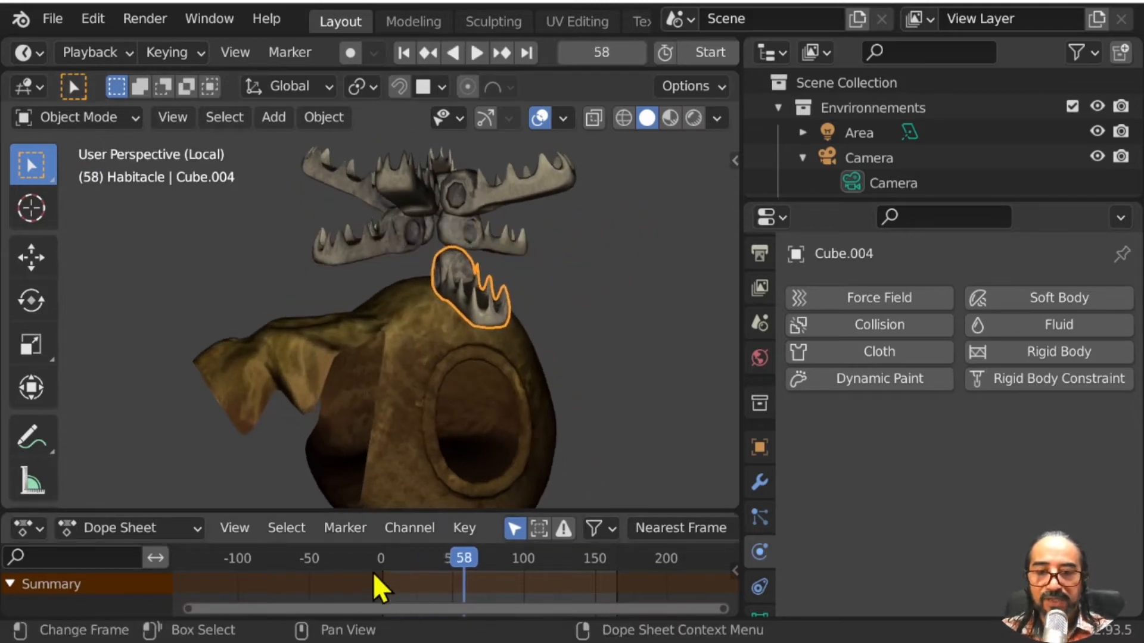
key("shift+Left")
Step: Select the cabin cover, Plane.002, and isolate it alone in local view
left_click(408, 319)
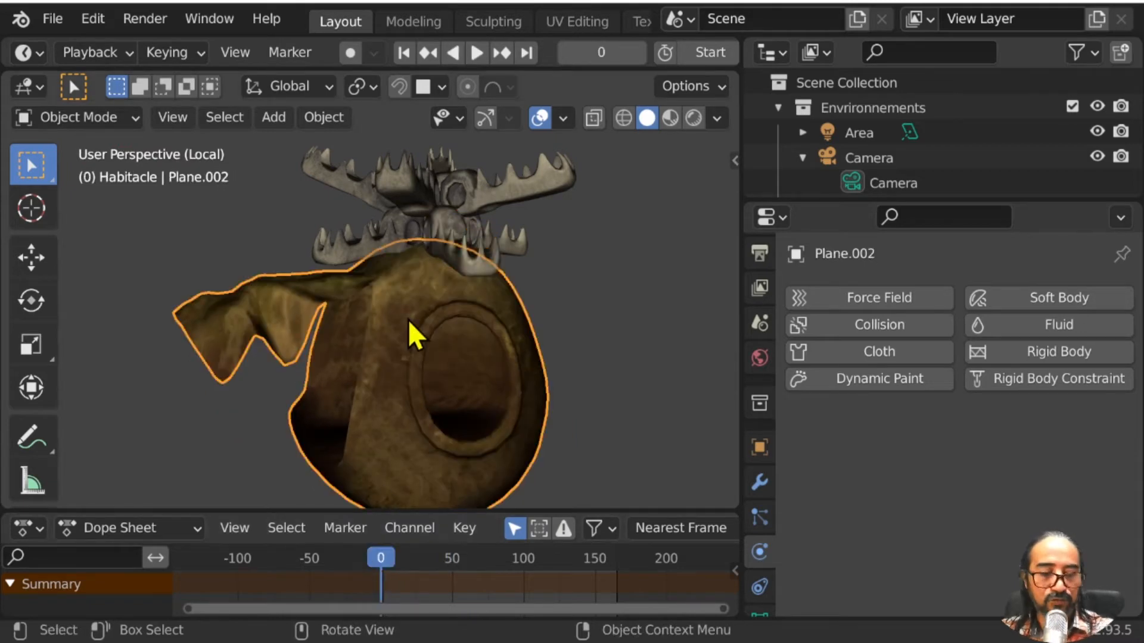
key("KP_Divide")
key("KP_Divide")
scroll(409, 322, "down", 3)
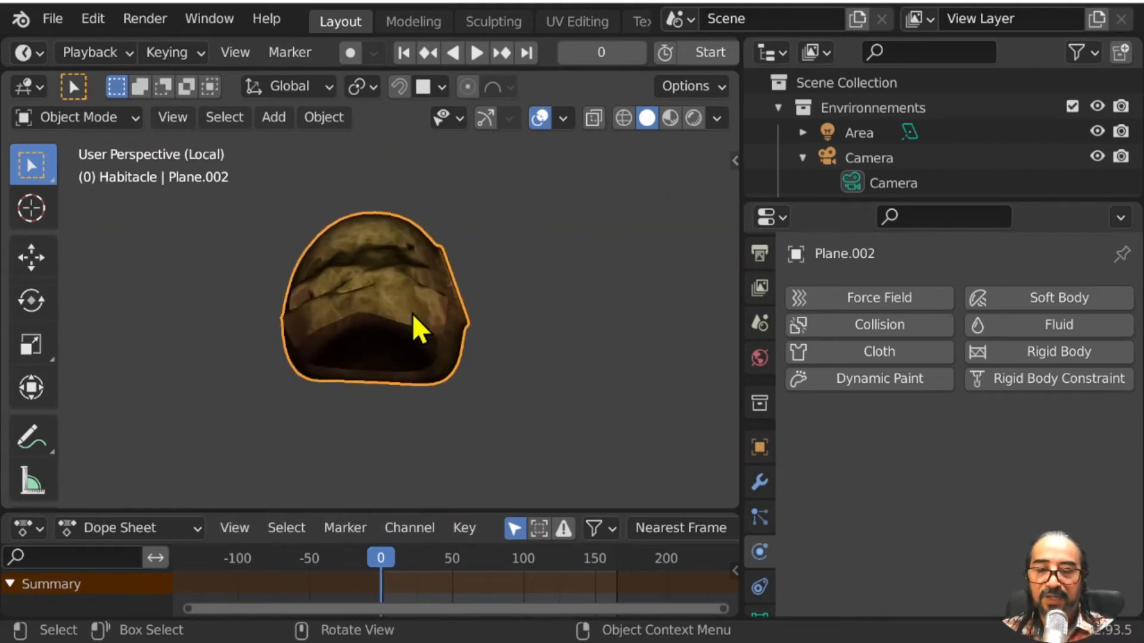
middle_click_drag(412, 313, 388, 292)
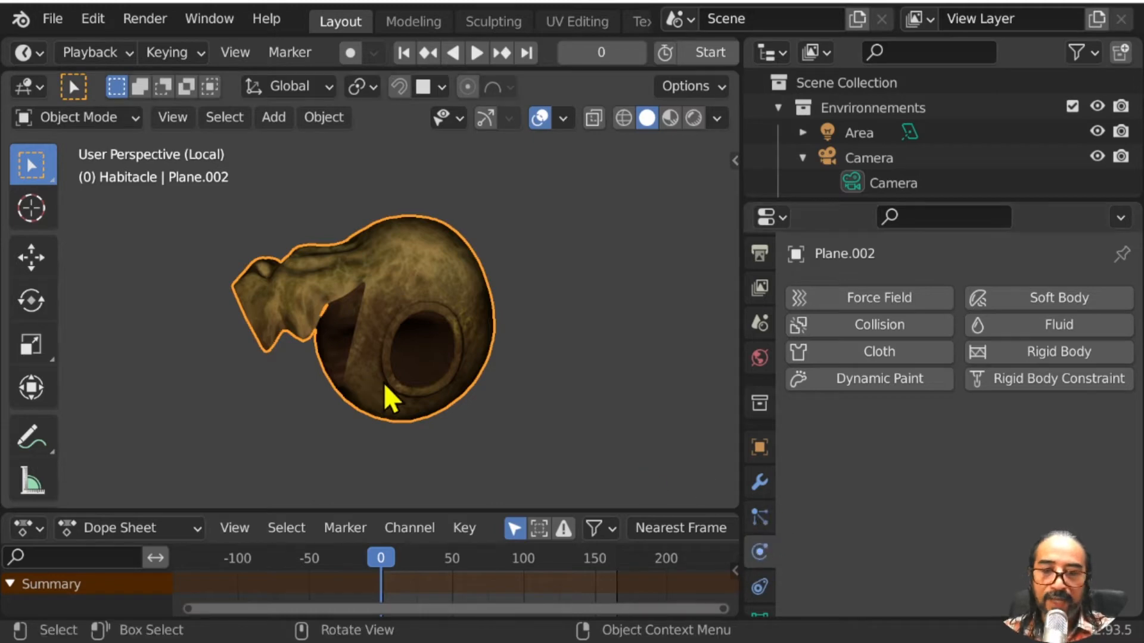
Step: Display the cover's vertex groups in a wider properties area and make the punaises-bache group active
scroll(391, 395, "down", 2)
scroll(761, 471, "down", 4)
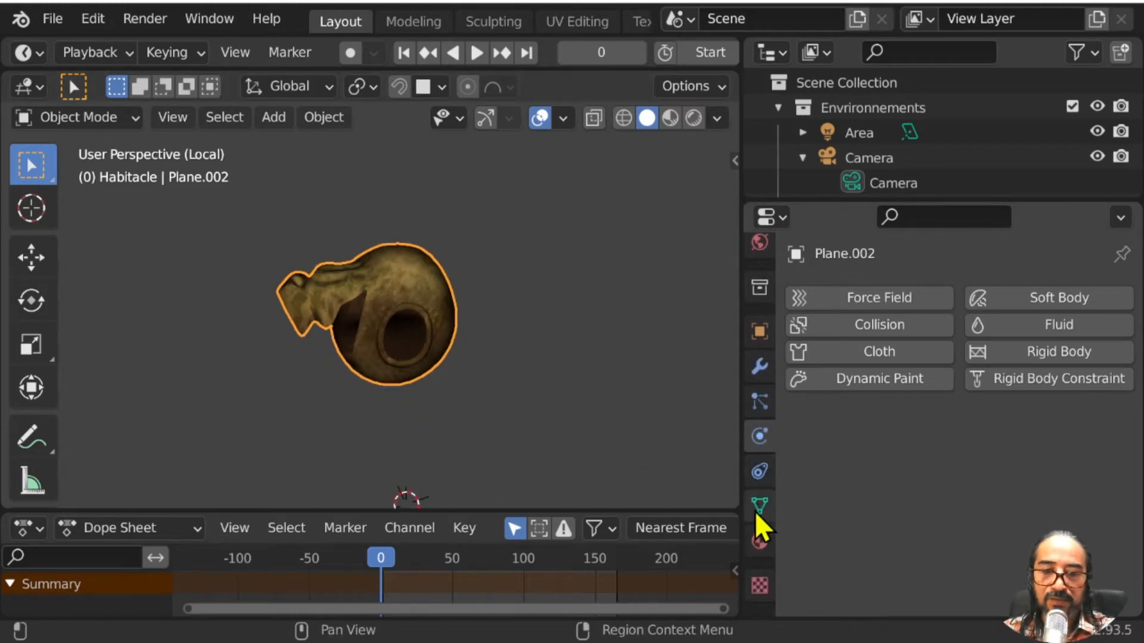
left_click(759, 506)
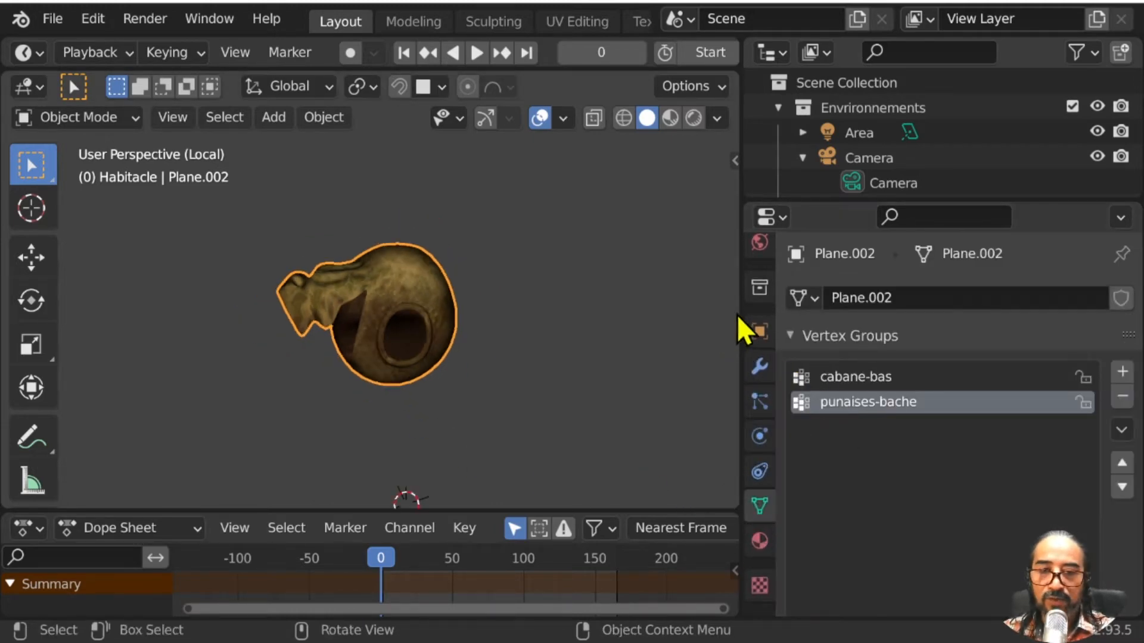
left_click_drag(735, 309, 703, 309)
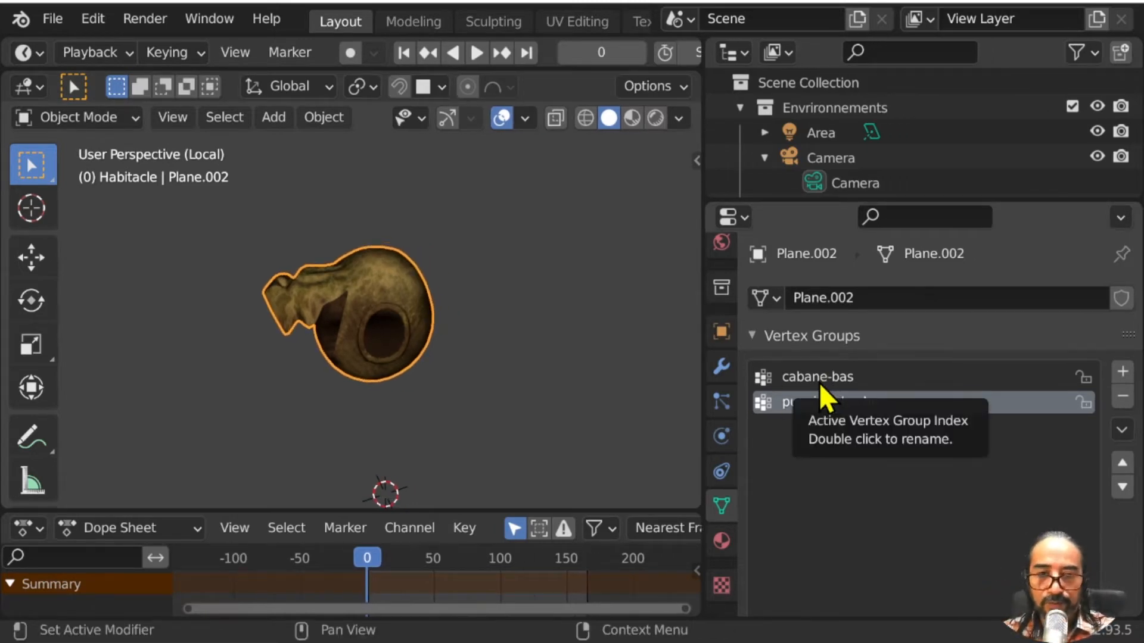
middle_click_drag(409, 339, 701, 462)
left_click(837, 379)
left_click(848, 400)
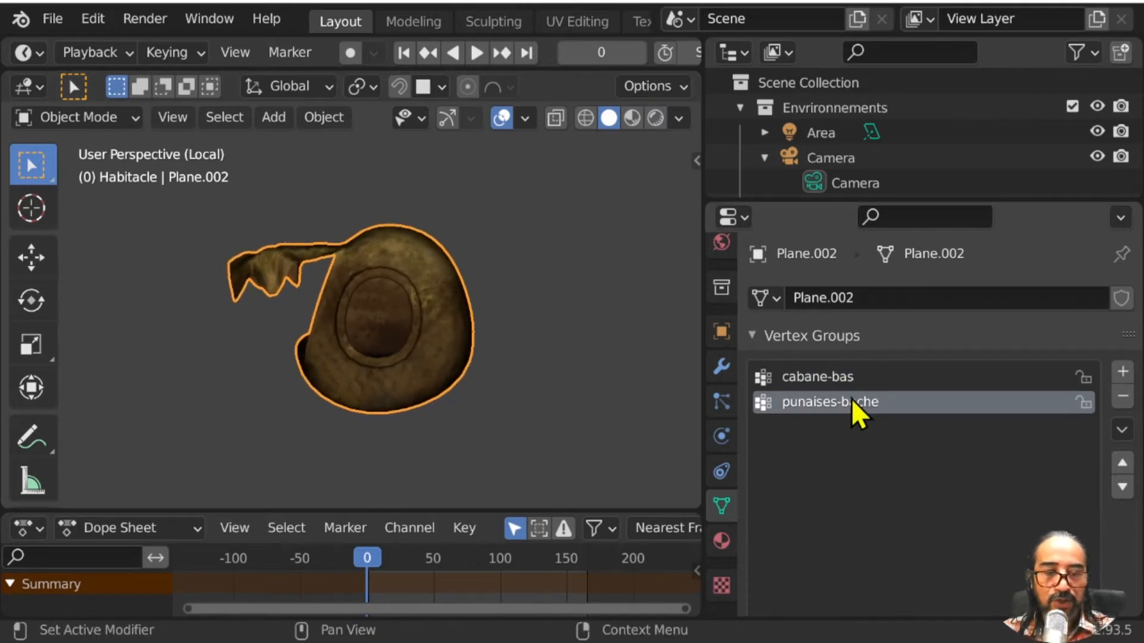
Step: Shorten the vertex group list, enter Edit Mode and select the vertices assigned to the punaises-bache group
scroll(858, 417, "down", 6)
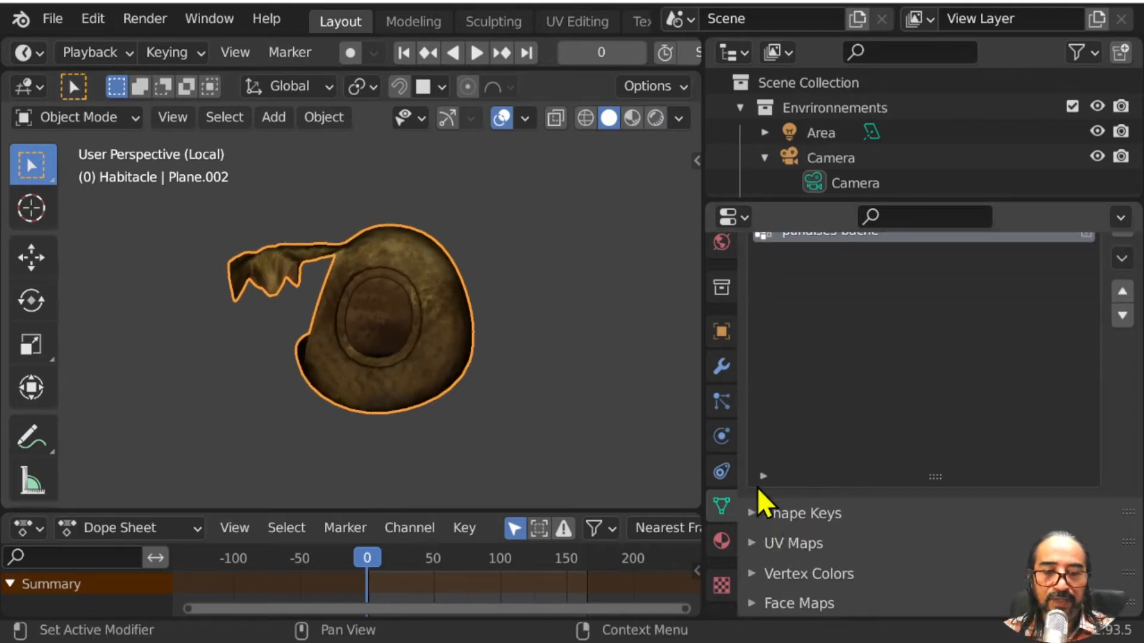
left_click_drag(924, 475, 925, 426)
key("Tab")
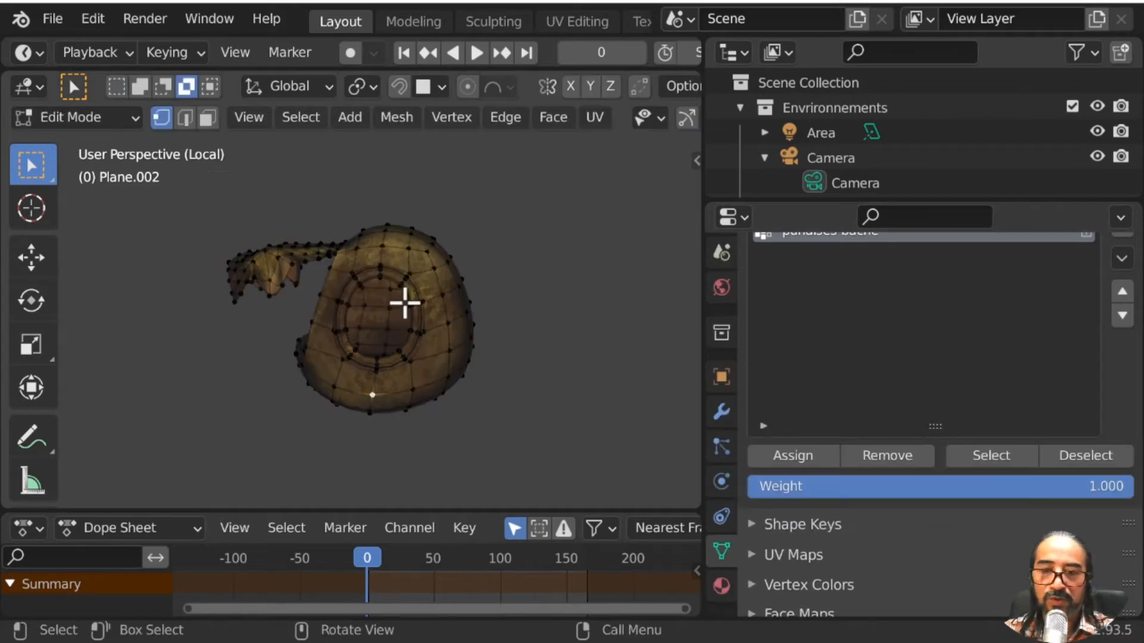
middle_click_drag(856, 343, 856, 363)
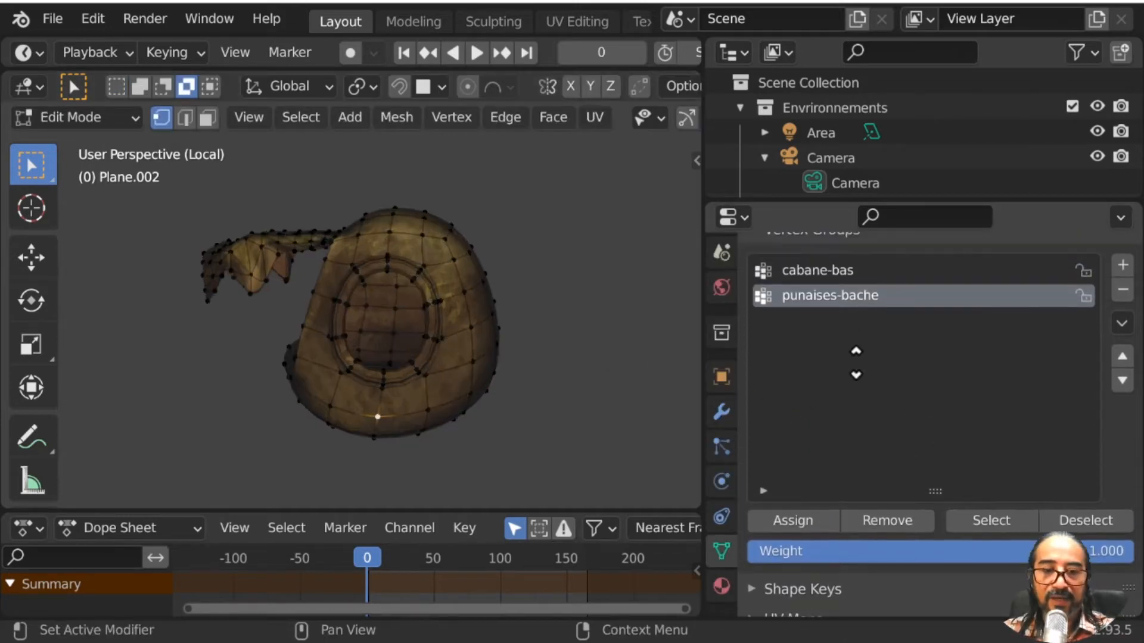
left_click(986, 522)
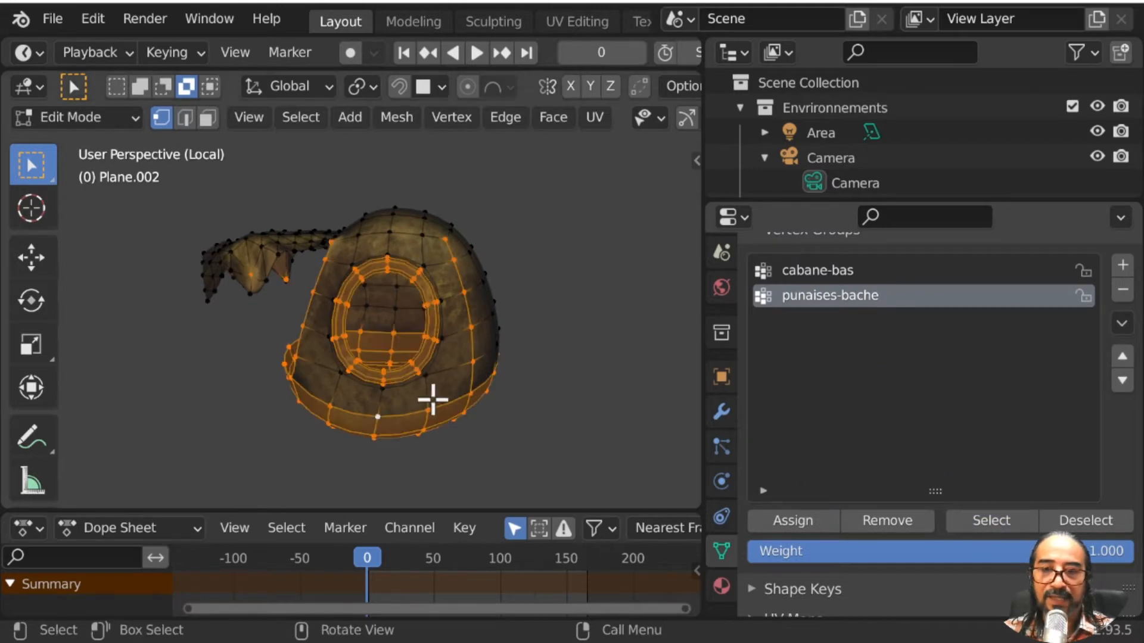
middle_click_drag(434, 395, 693, 465)
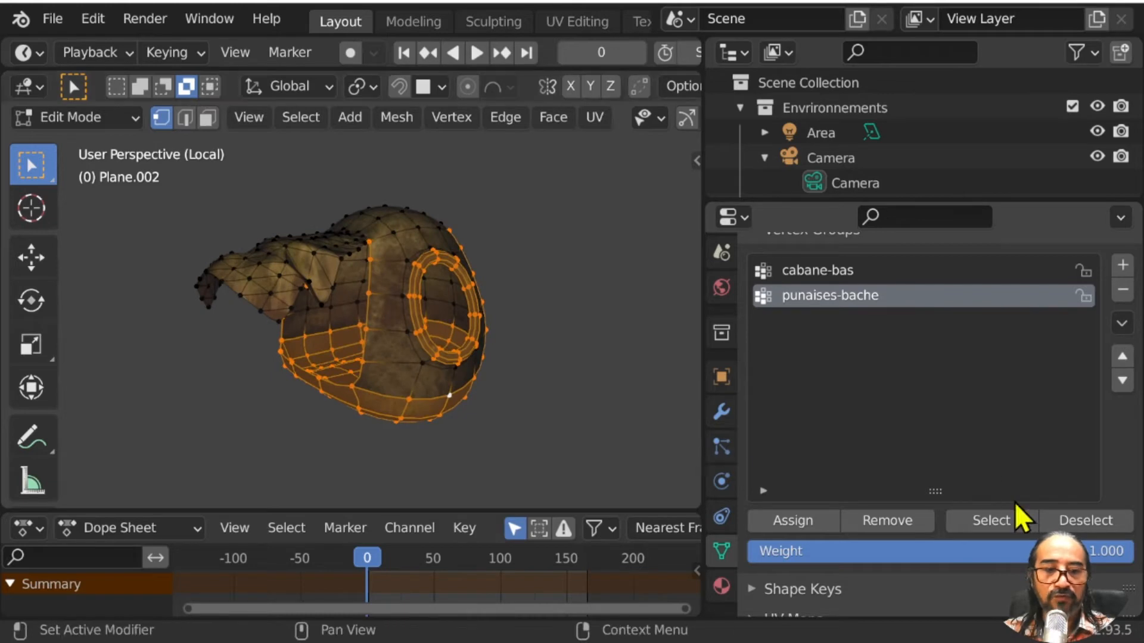
Step: Delete the cover's two vertex groups, punaises-bache and cabane-bas
left_click(1123, 290)
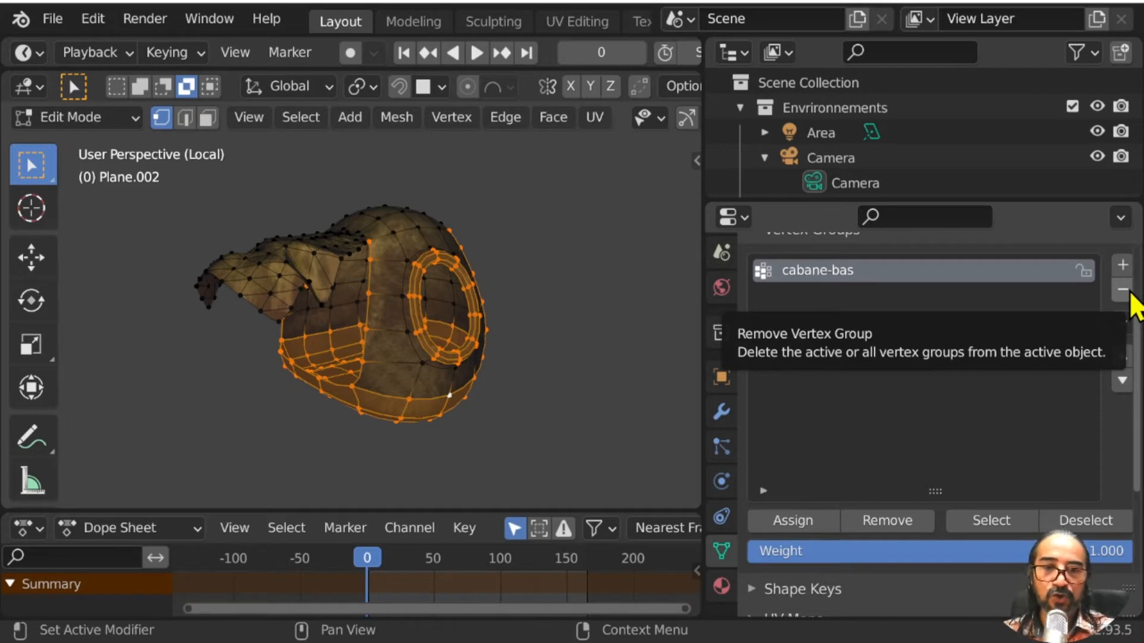
middle_click_drag(510, 403, 484, 399)
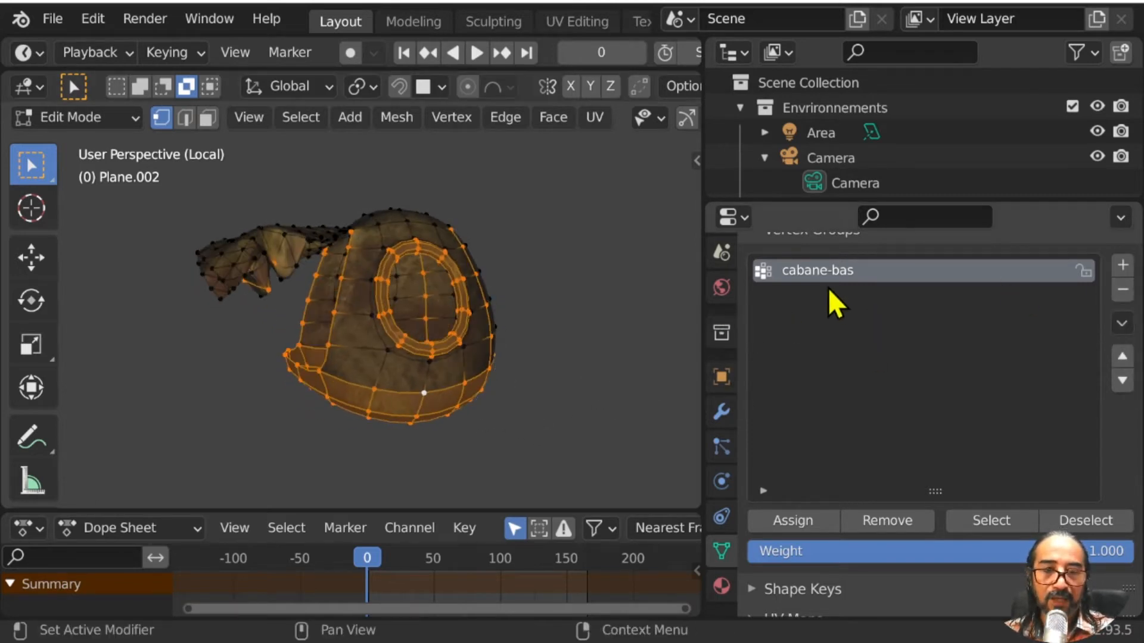
scroll(833, 302, "up", 3)
left_click(1121, 363)
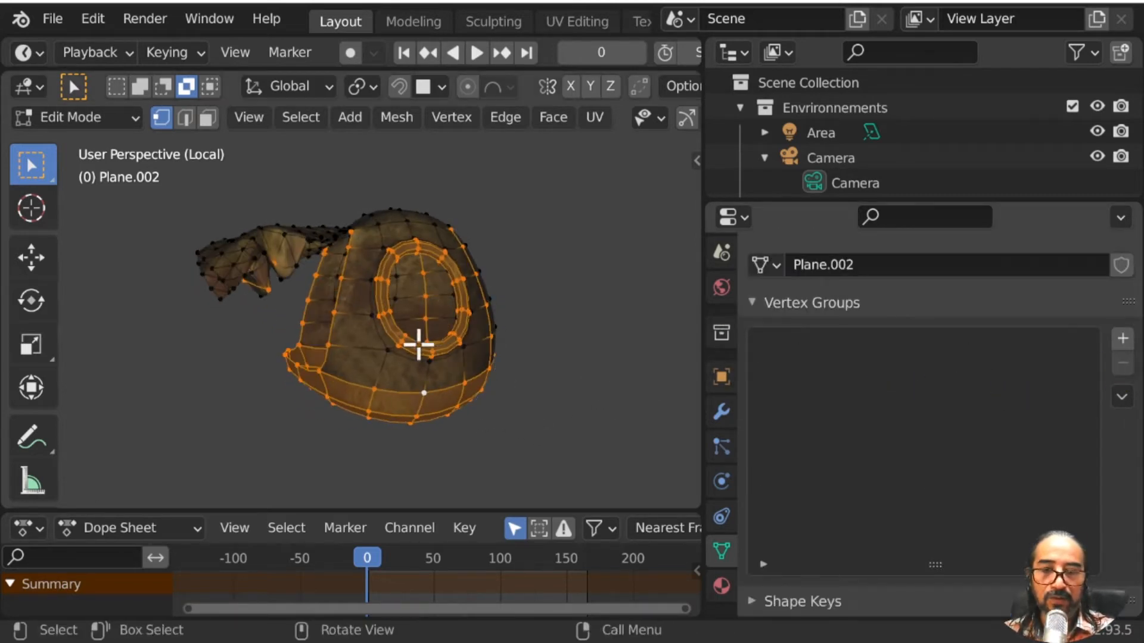
Step: Clear the vertex selection, then select the edge loop under the cabin's base and grow the selection twice
middle_click_drag(331, 403, 250, 378)
scroll(253, 380, "up", 4)
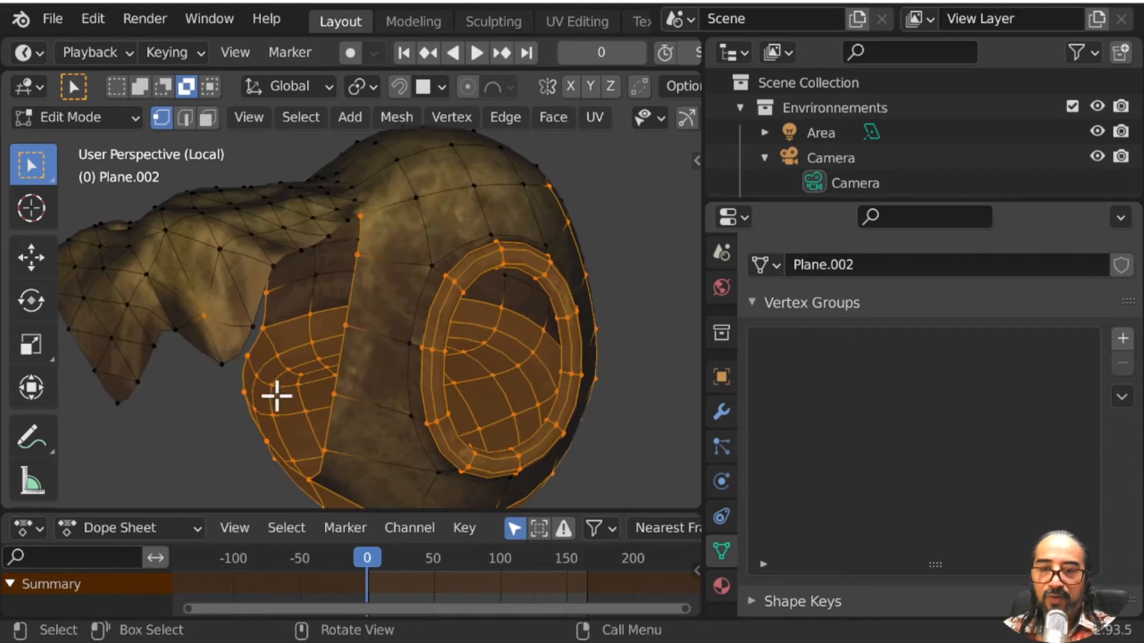
key("alt+a")
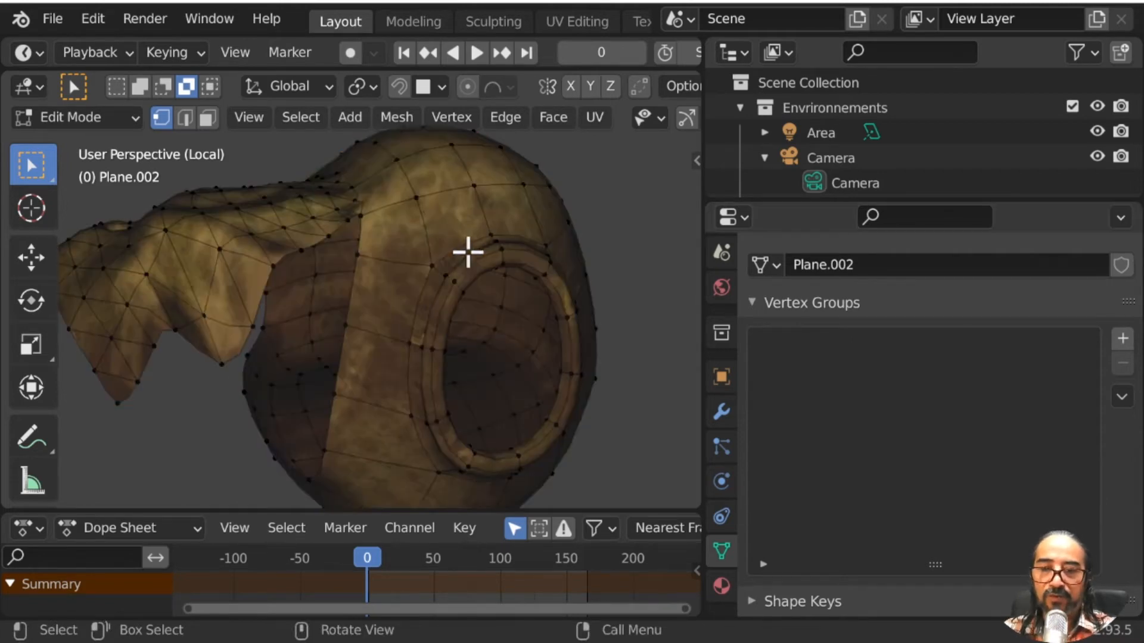
middle_click_drag(563, 369, 447, 328)
scroll(493, 373, "down", 2)
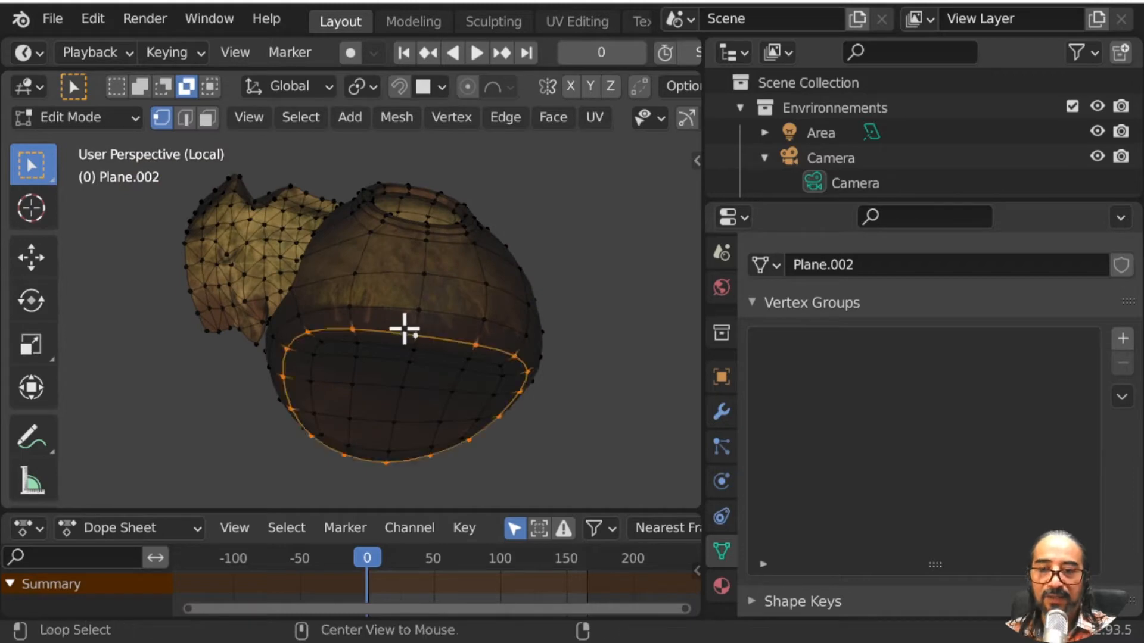
key("ctrl+KP_Add")
key("ctrl+KP_Add")
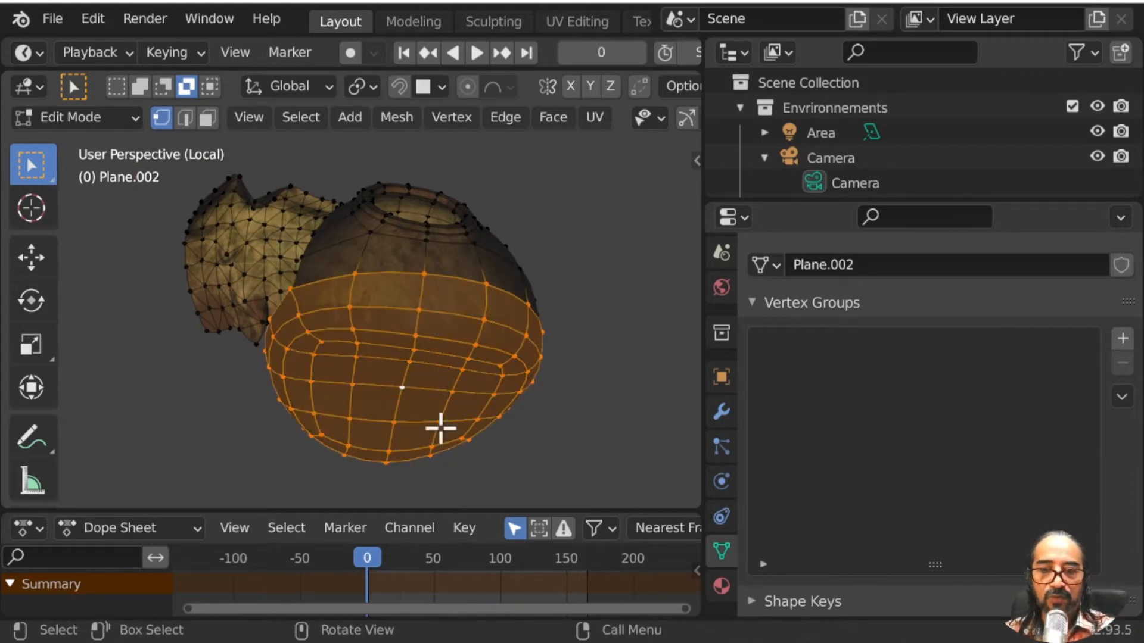
middle_click_drag(439, 429, 381, 444)
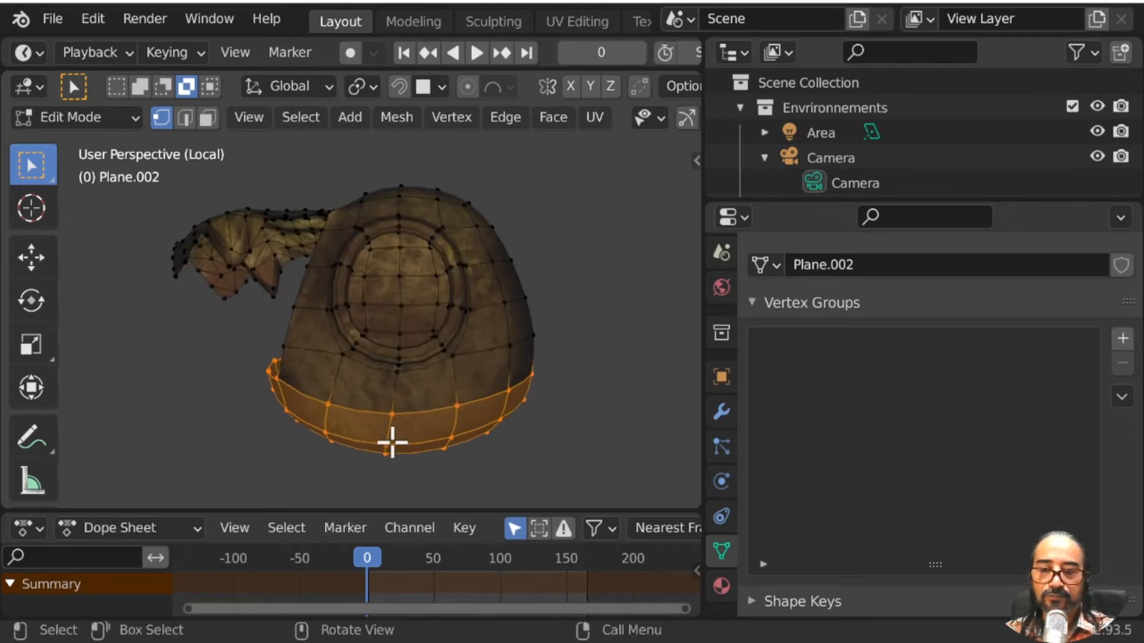
Step: Grow the selection from the base over the whole cabin body and add the remaining unselected roof vertices, leaving the flap unselected
key("ctrl+KP_Add")
key("ctrl+KP_Add")
key("ctrl+KP_Add")
key("ctrl+KP_Add")
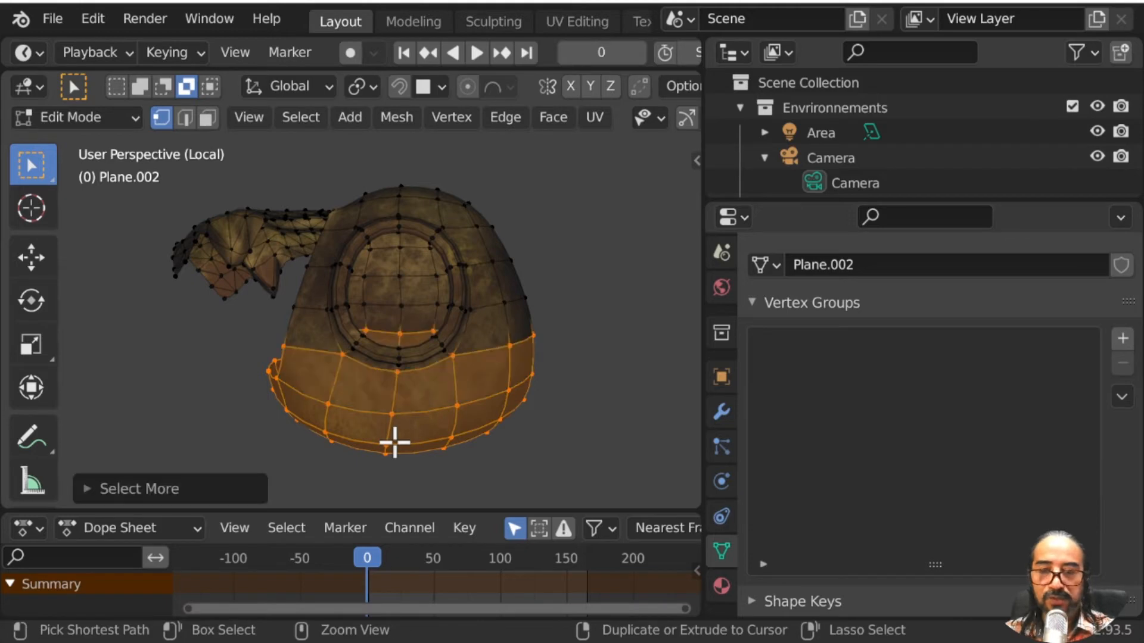
key("ctrl+KP_Add")
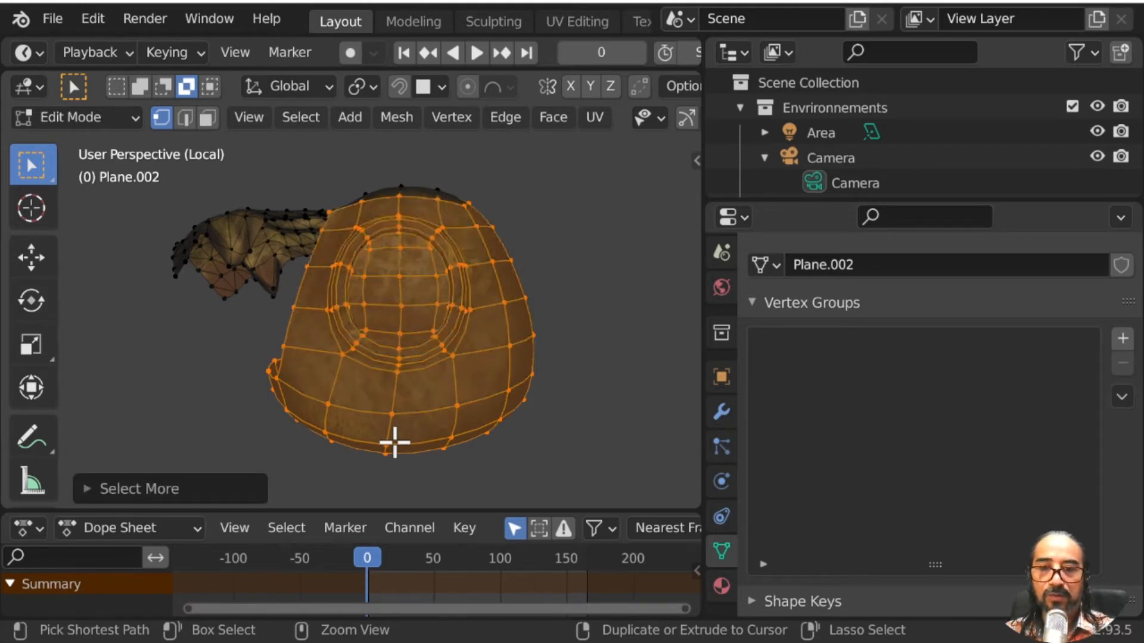
middle_click_drag(378, 393, 401, 401)
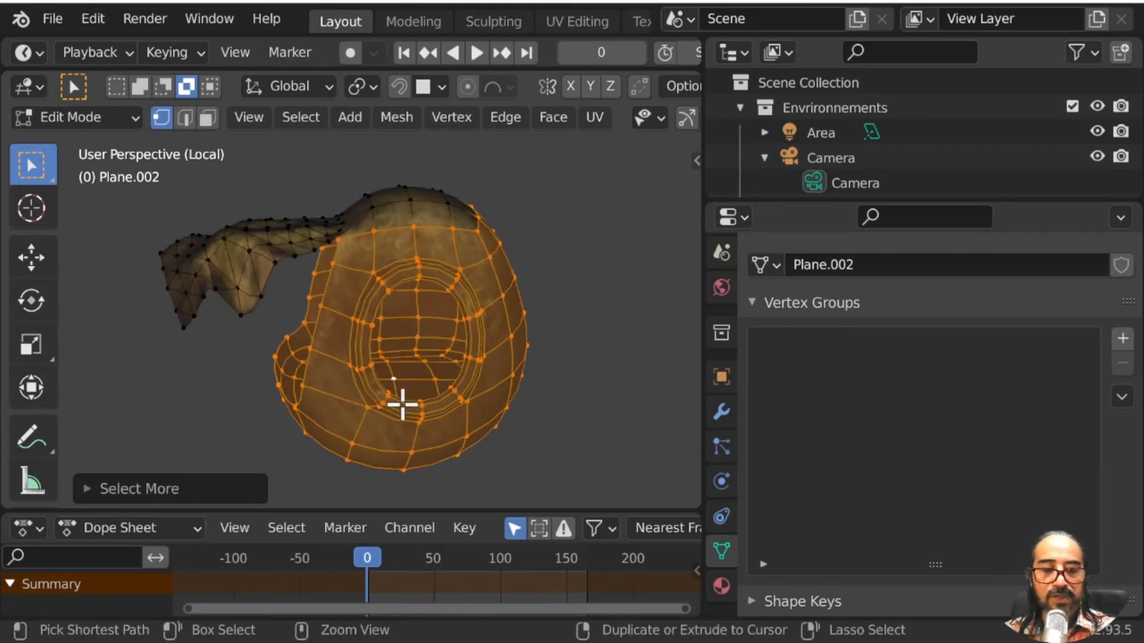
middle_click_drag(480, 350, 415, 228)
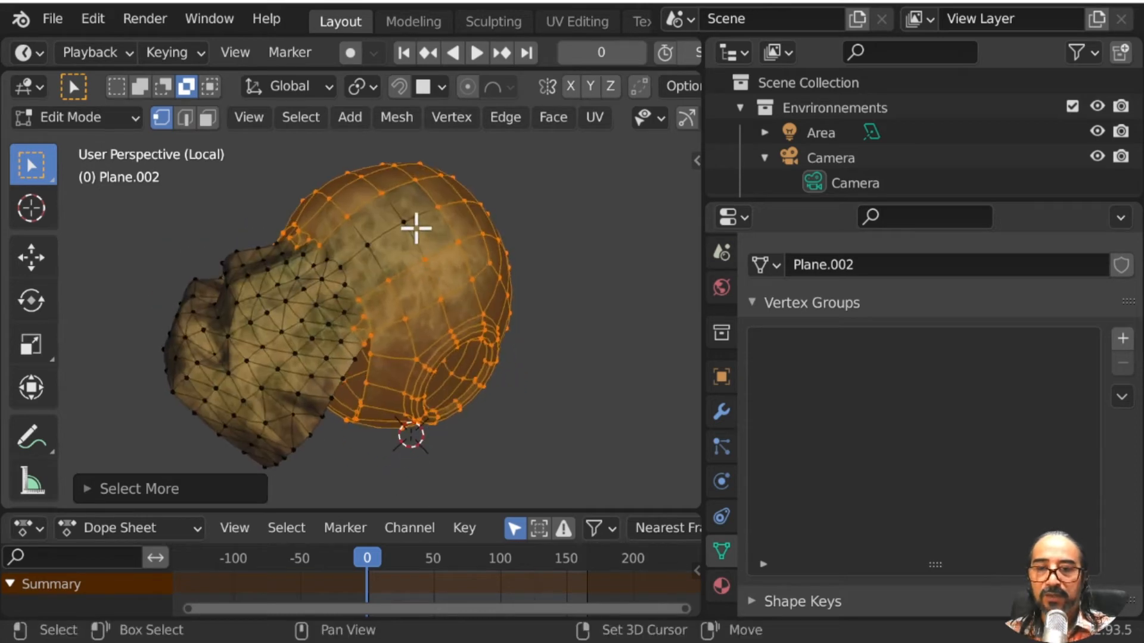
left_click(371, 243, "shift")
Step: Assign the selected cabin vertices to a new vertex group named tissus
middle_click_drag(394, 293, 333, 210)
middle_click_drag(444, 341, 360, 334)
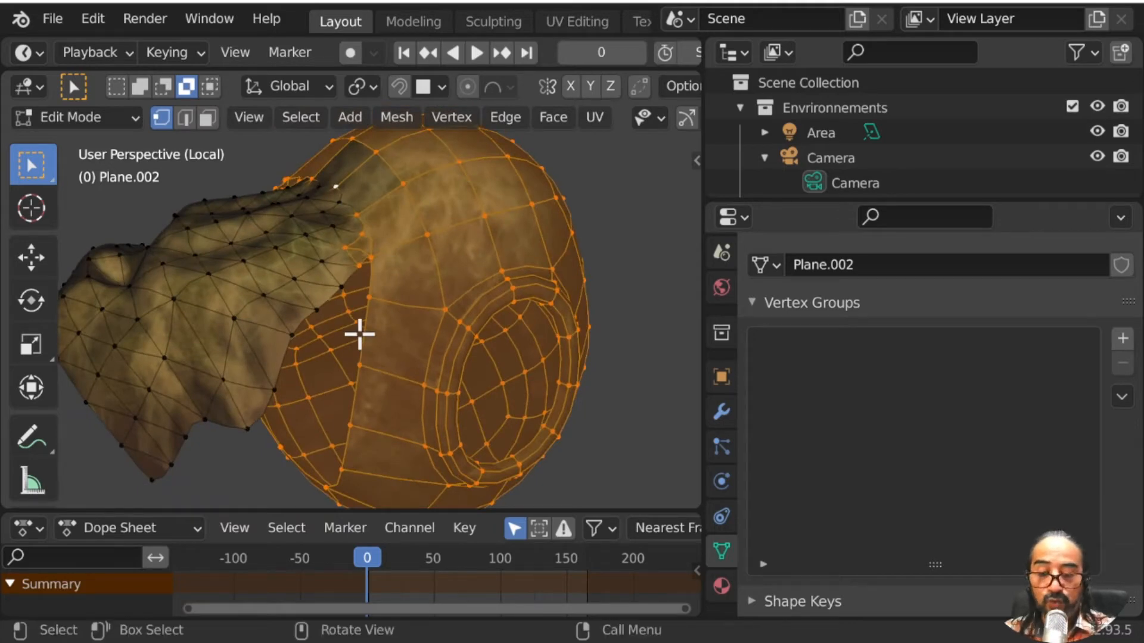
key("ctrl+g")
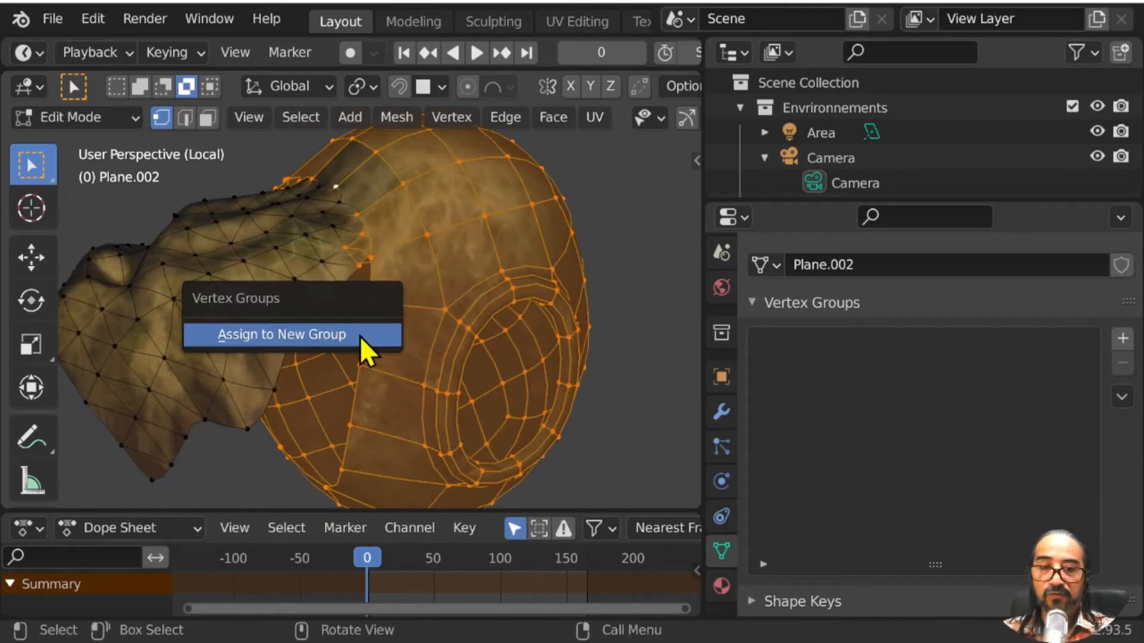
left_click(360, 336)
double_click(802, 354)
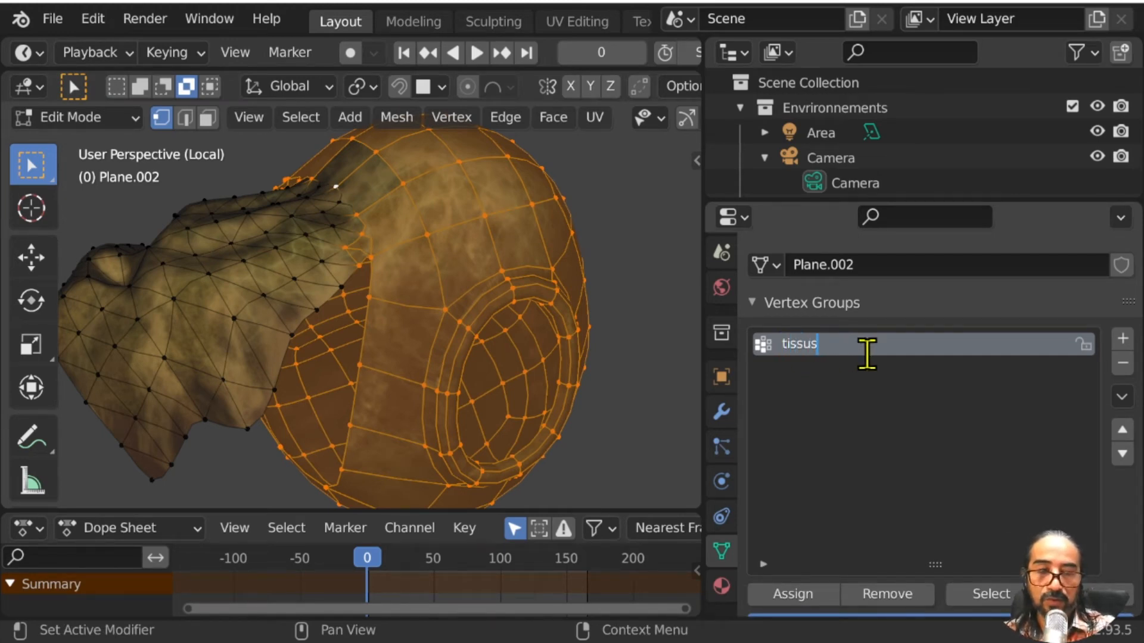
Step: Extend the selection by one row onto the flap, add the missed vertex and assign everything to the tissus group
middle_click_drag(541, 332, 388, 289)
middle_click_drag(459, 333, 417, 334)
scroll(431, 299, "up", 3)
scroll(426, 297, "down", 3)
scroll(377, 308, "up", 2)
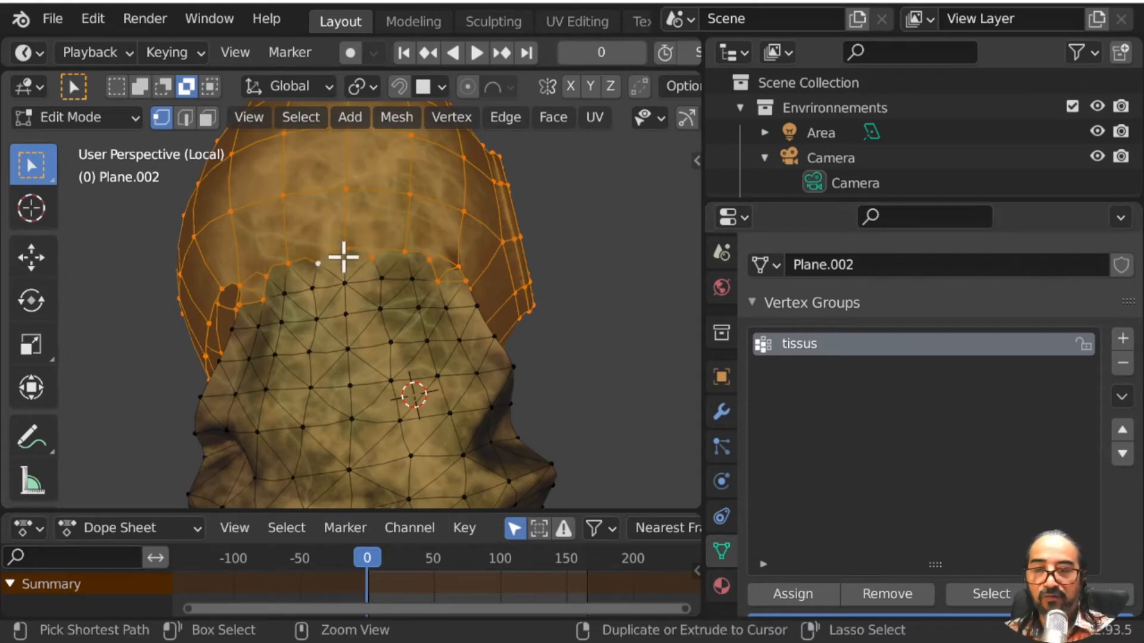
key("ctrl+KP_Add")
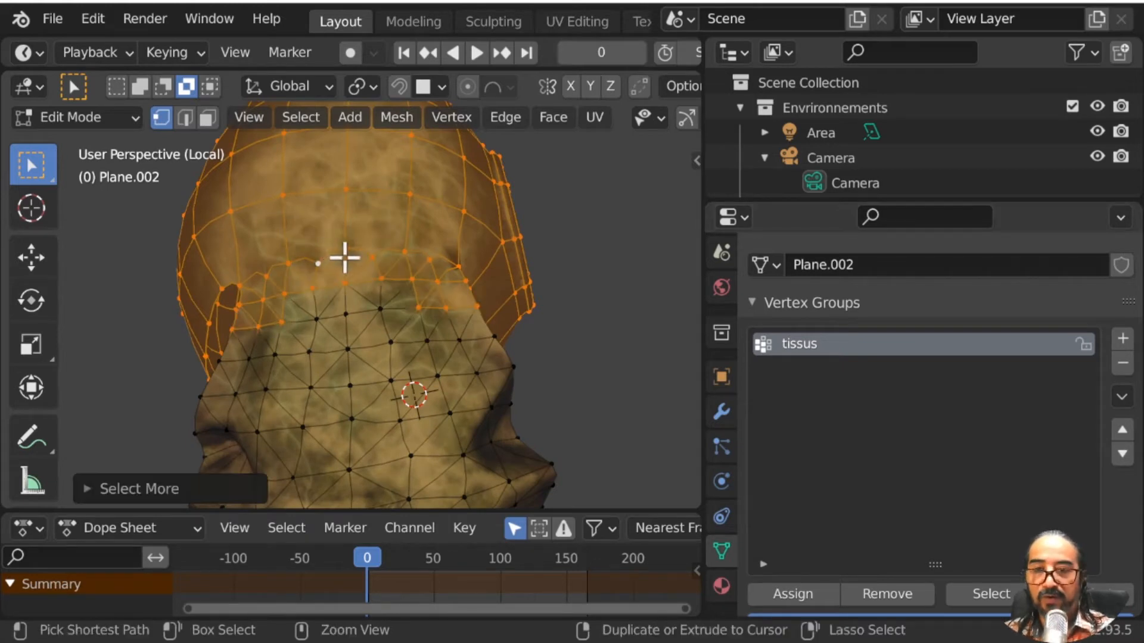
left_click(316, 321, "shift")
middle_click_drag(381, 310, 352, 403)
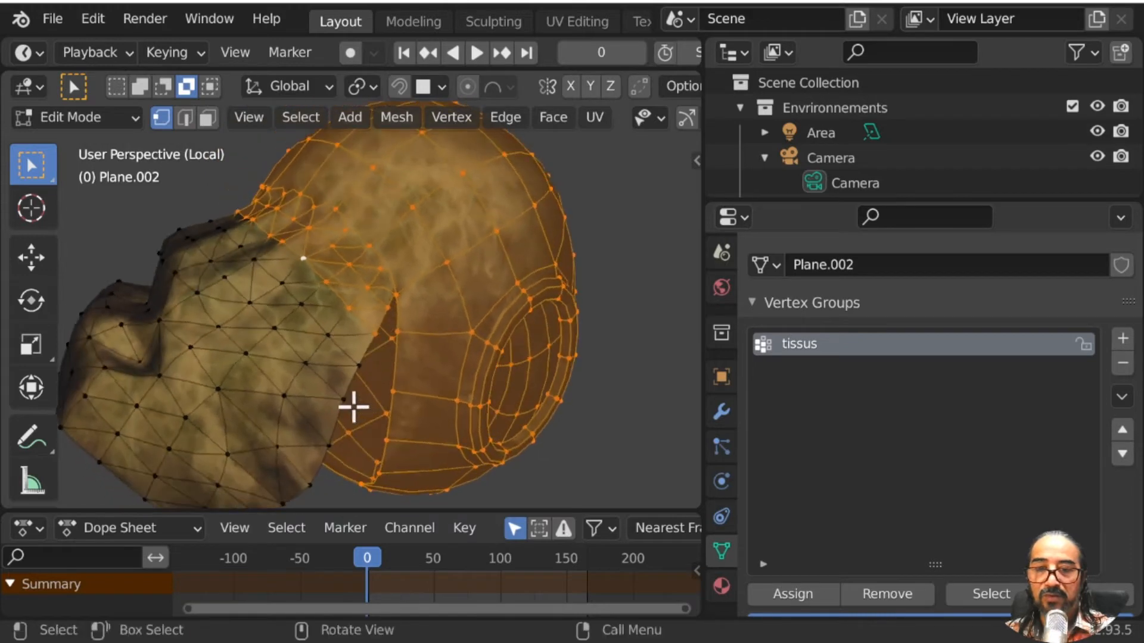
left_click(792, 594)
Step: Switch the cover to Weight Paint mode and view the weights of the tissus group
middle_click_drag(359, 311, 344, 357)
left_click(92, 111)
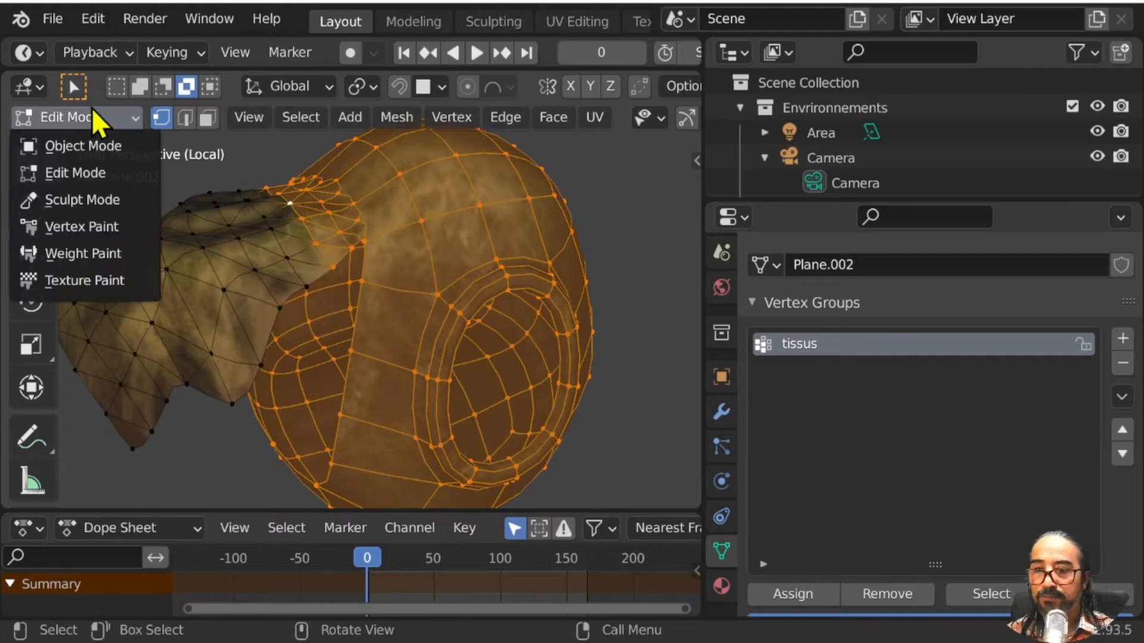
left_click(85, 254)
mouse_move(408, 357)
middle_mouse_down()
mouse_move(357, 383)
mouse_move(351, 413)
mouse_move(633, 208)
middle_mouse_up()
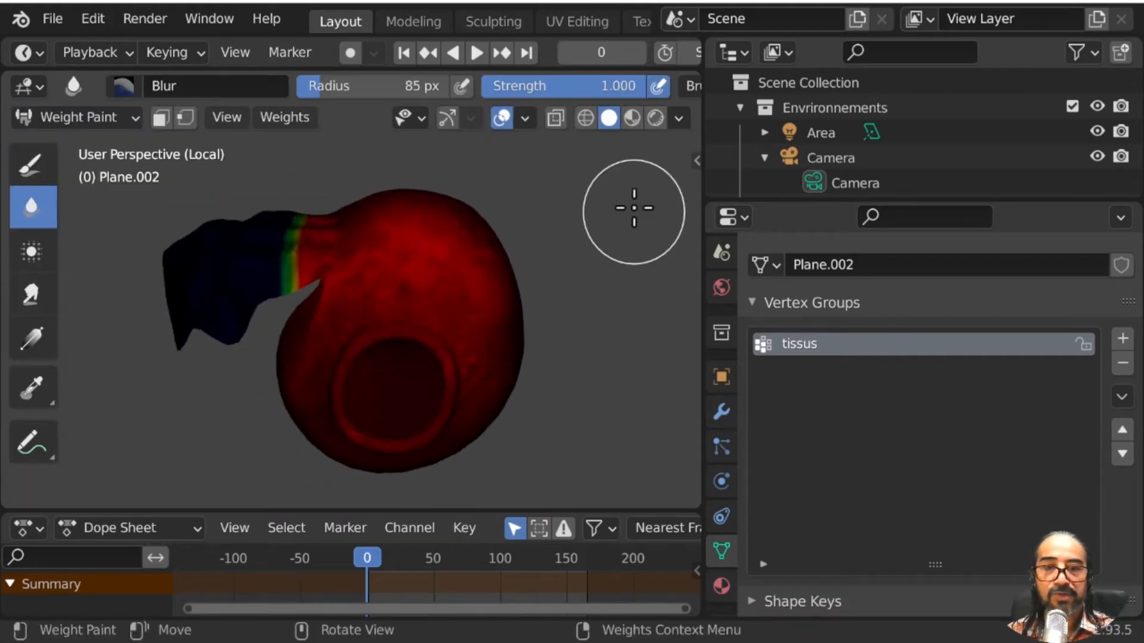
Step: Keep the viewport shading's MatCap lighting and set its color to Material
left_click(678, 118)
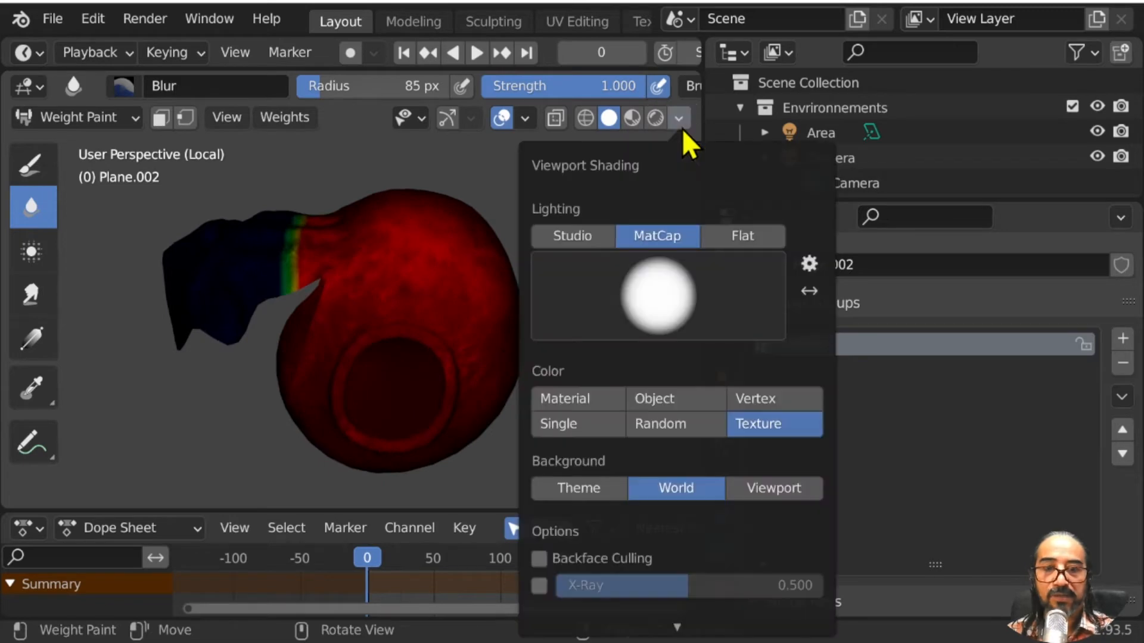
left_click(580, 238)
left_click(662, 241)
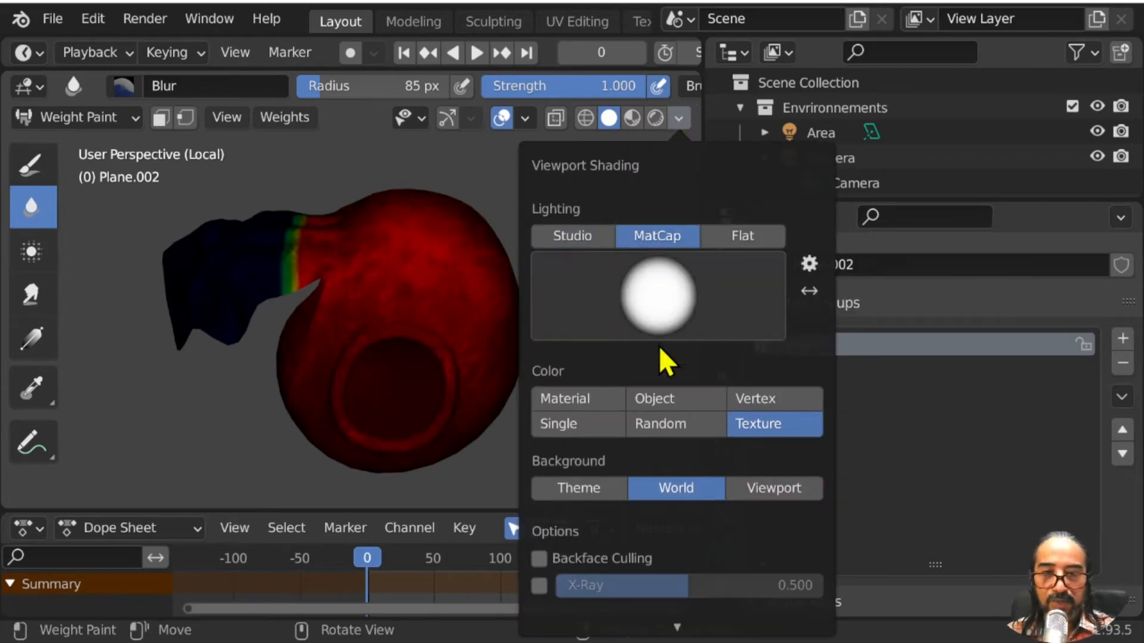
left_click(583, 400)
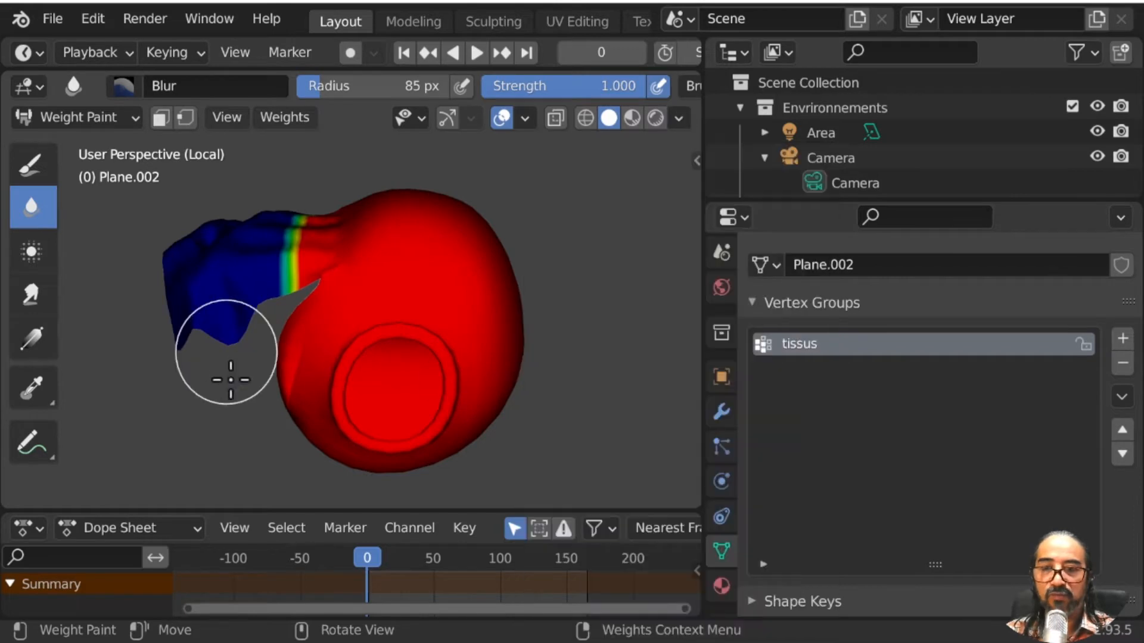
Step: Blur the weights along the boundary between the cabin body and the flap to make a soft gradient
mouse_move(230, 377)
middle_mouse_down()
mouse_move(309, 375)
mouse_move(490, 421)
mouse_move(420, 428)
mouse_move(222, 375)
mouse_move(311, 408)
mouse_move(298, 393)
middle_mouse_up()
scroll(298, 319, "up", 2)
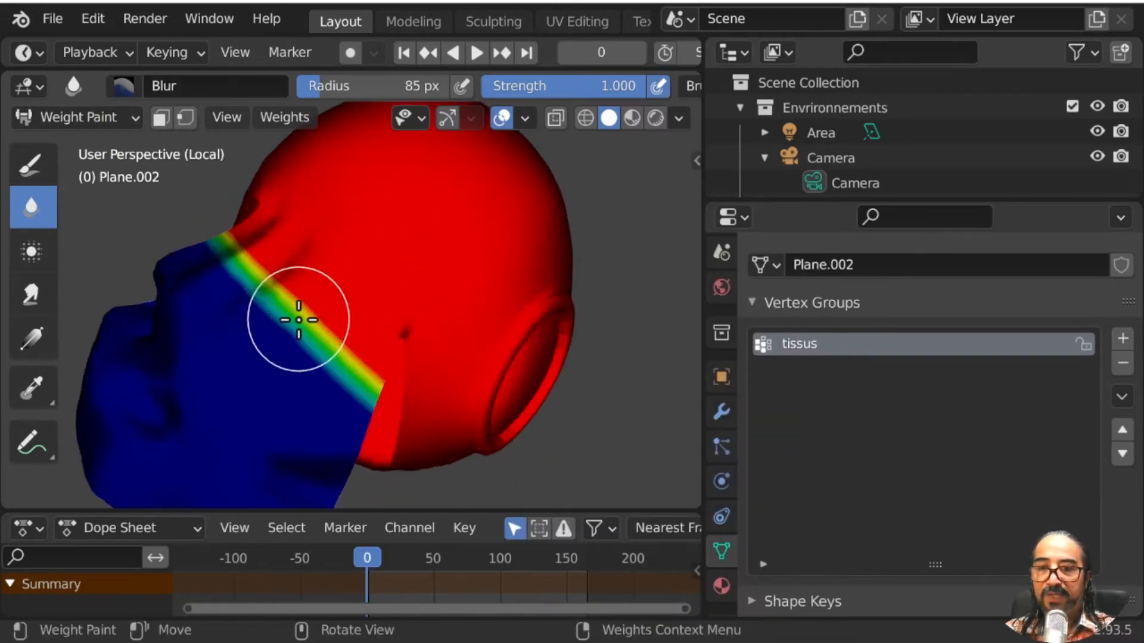
middle_click_drag(298, 319, 410, 340)
mouse_move(220, 370)
left_mouse_down()
mouse_move(352, 390)
mouse_move(493, 378)
mouse_move(230, 340)
mouse_move(425, 368)
mouse_move(391, 332)
mouse_move(222, 383)
mouse_move(421, 409)
mouse_move(523, 338)
mouse_move(209, 311)
left_mouse_up()
mouse_move(209, 312)
middle_mouse_down()
mouse_move(395, 375)
mouse_move(348, 296)
middle_mouse_up()
scroll(357, 304, "down", 4)
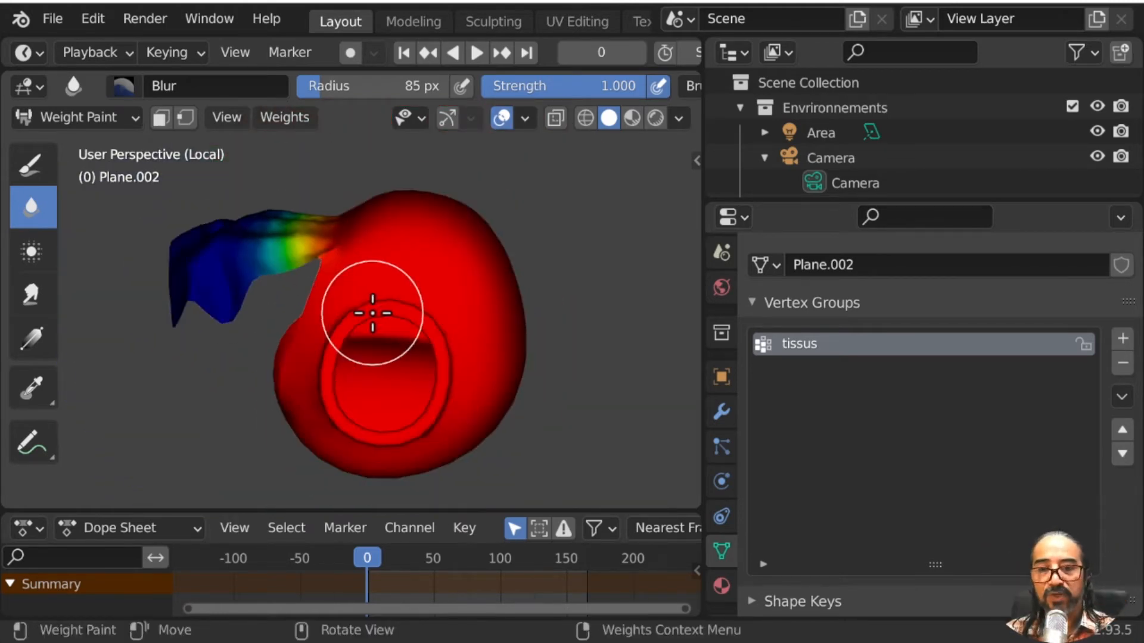
middle_click_drag(372, 313, 230, 313)
scroll(229, 314, "up", 5)
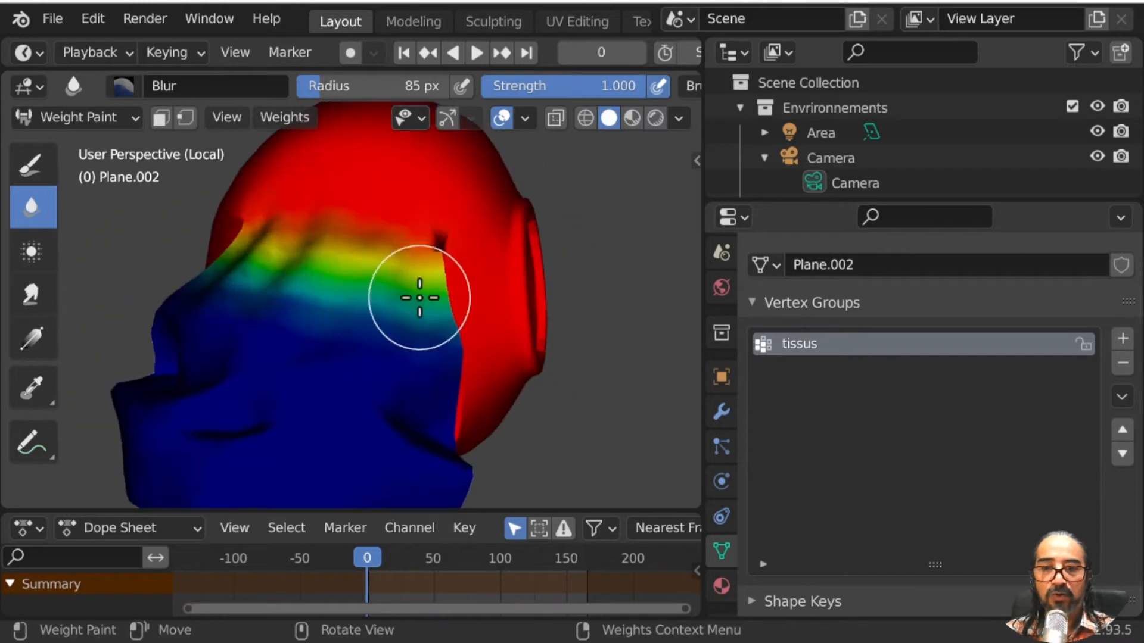
scroll(383, 395, "down", 4)
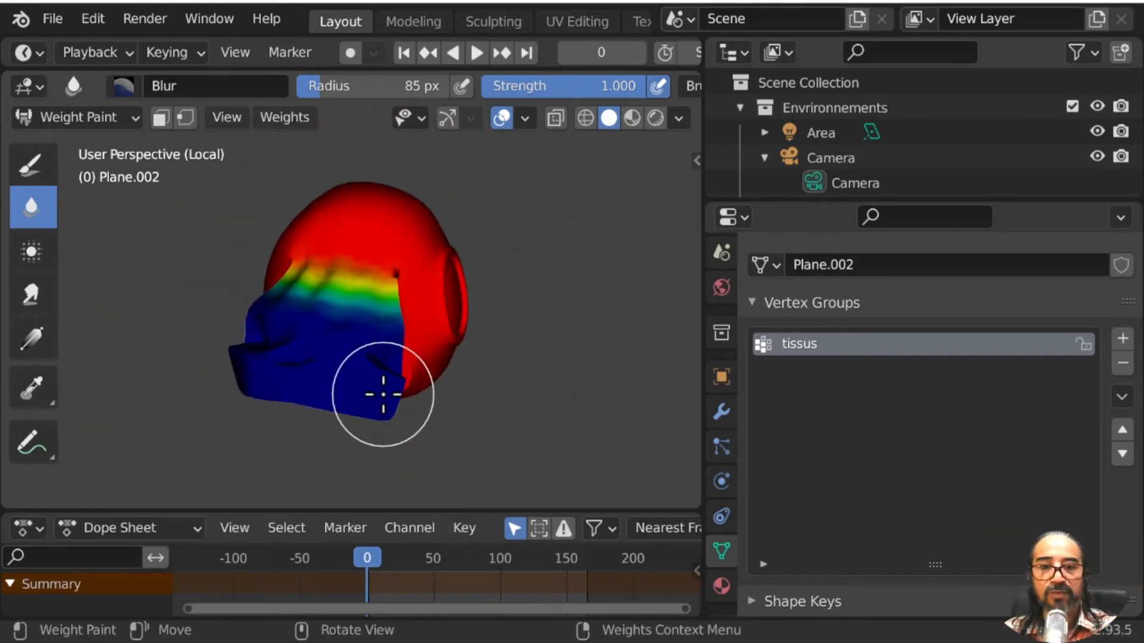
Step: Add Cloth physics to the cover and set tissus as the pin group of its shape settings
left_click(721, 482)
left_click(846, 355)
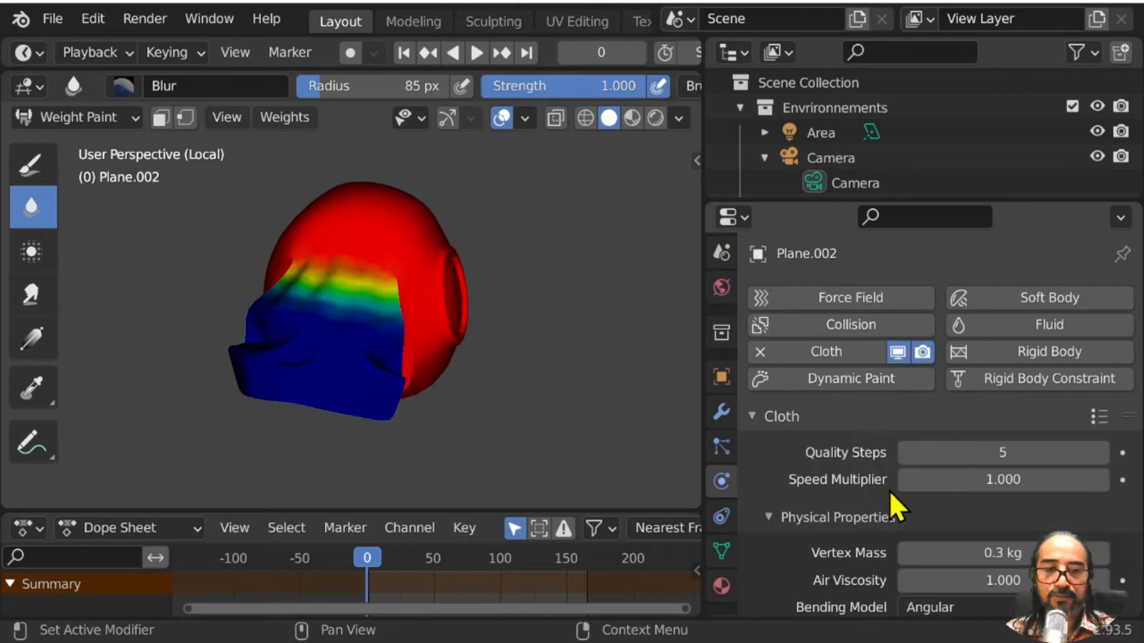
scroll(804, 428, "down", 2)
scroll(804, 428, "down", 20)
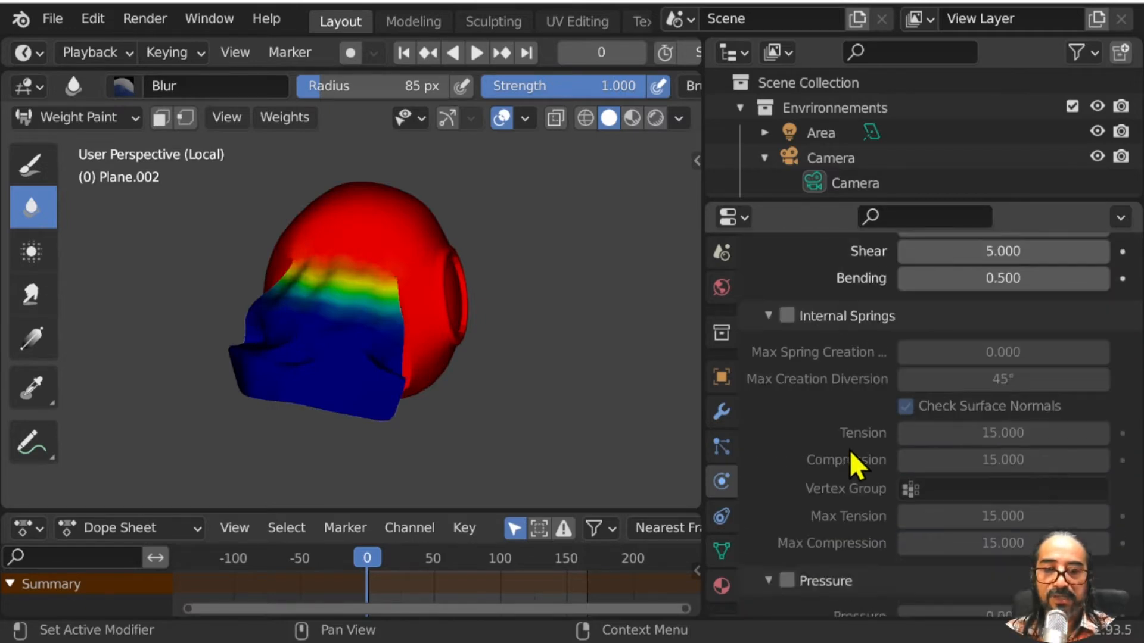
scroll(850, 451, "down", 8)
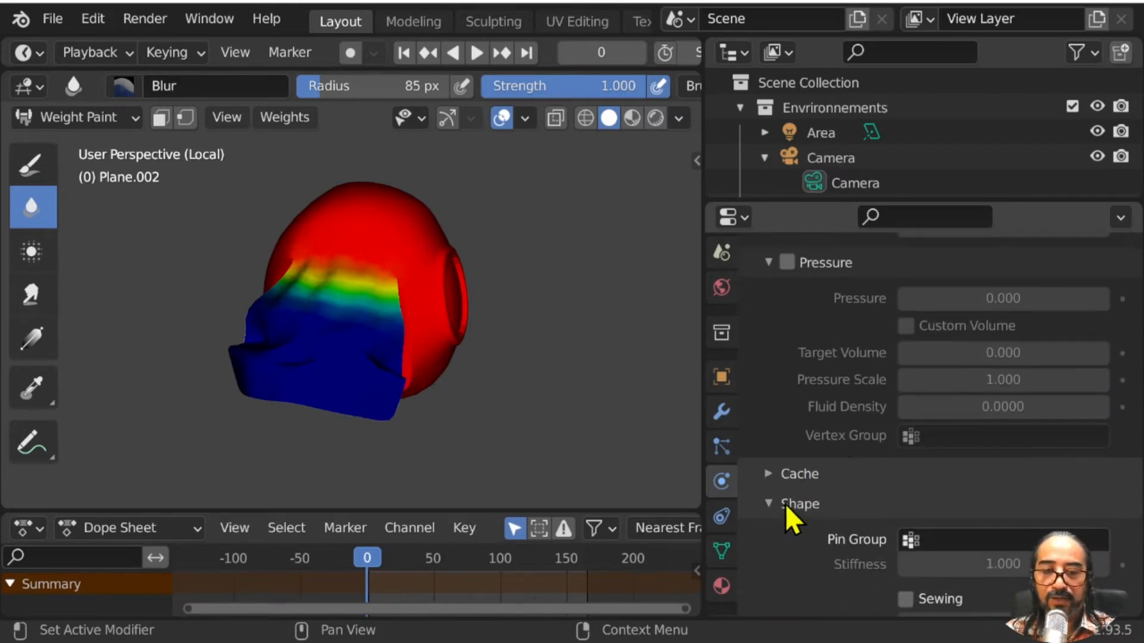
scroll(836, 466, "down", 3)
left_click(902, 465)
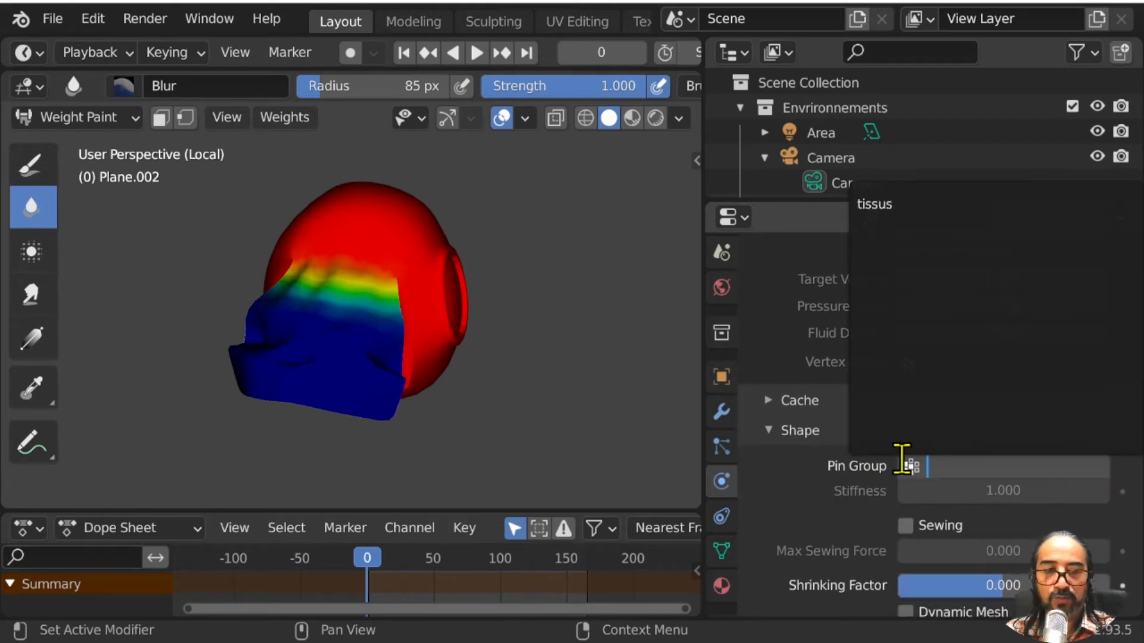
left_click(886, 205)
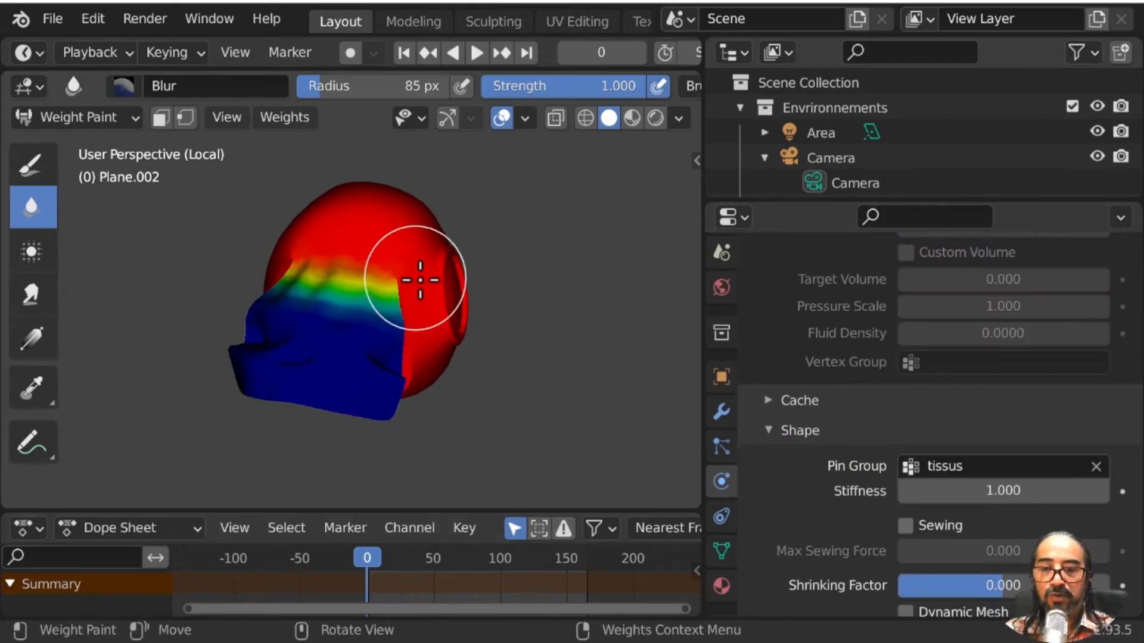
Step: Play the cloth simulation to check the flap's movement, stop it and return to frame 0
key("space")
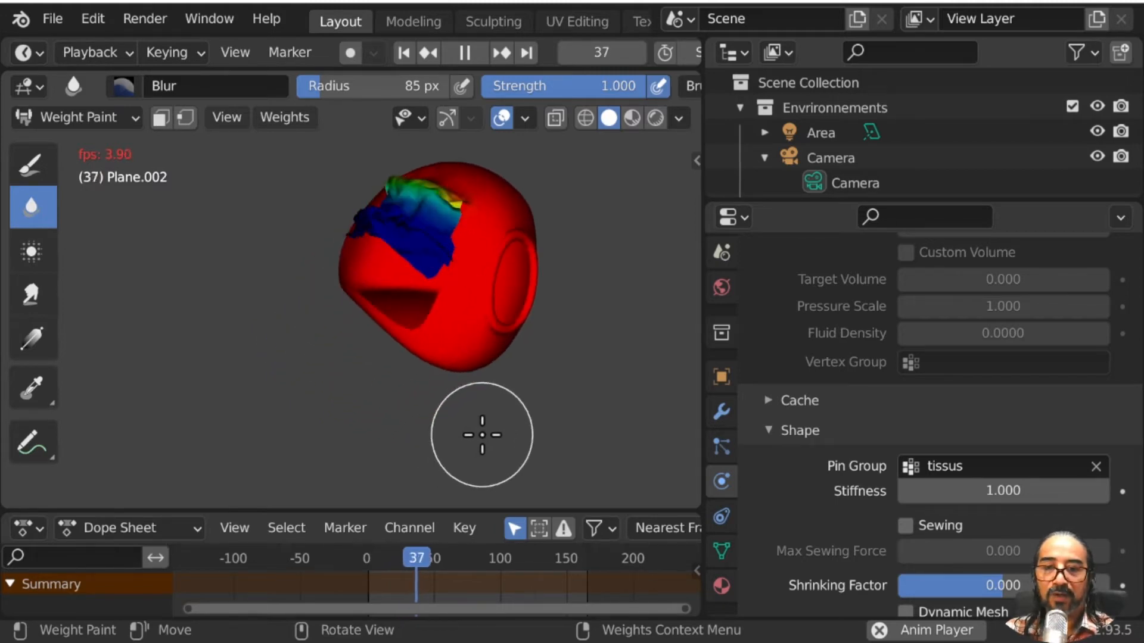
key("space")
left_click(355, 563)
Step: Try painting extra pinned weight onto the flap's corners and side edges with the Draw tool's Add brush
scroll(209, 291, "up", 3)
mouse_move(241, 325)
middle_mouse_down()
mouse_move(288, 373)
mouse_move(409, 369)
mouse_move(497, 409)
mouse_move(340, 408)
mouse_move(549, 398)
mouse_move(449, 238)
mouse_move(469, 394)
middle_mouse_up()
middle_click_drag(371, 411, 395, 388)
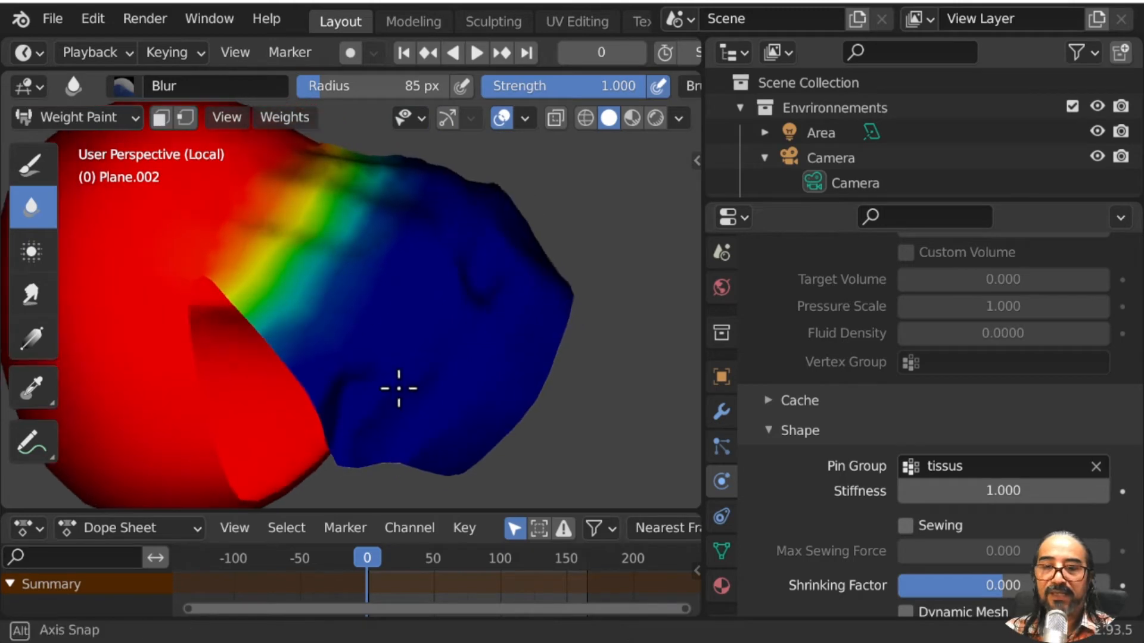
left_click(123, 86)
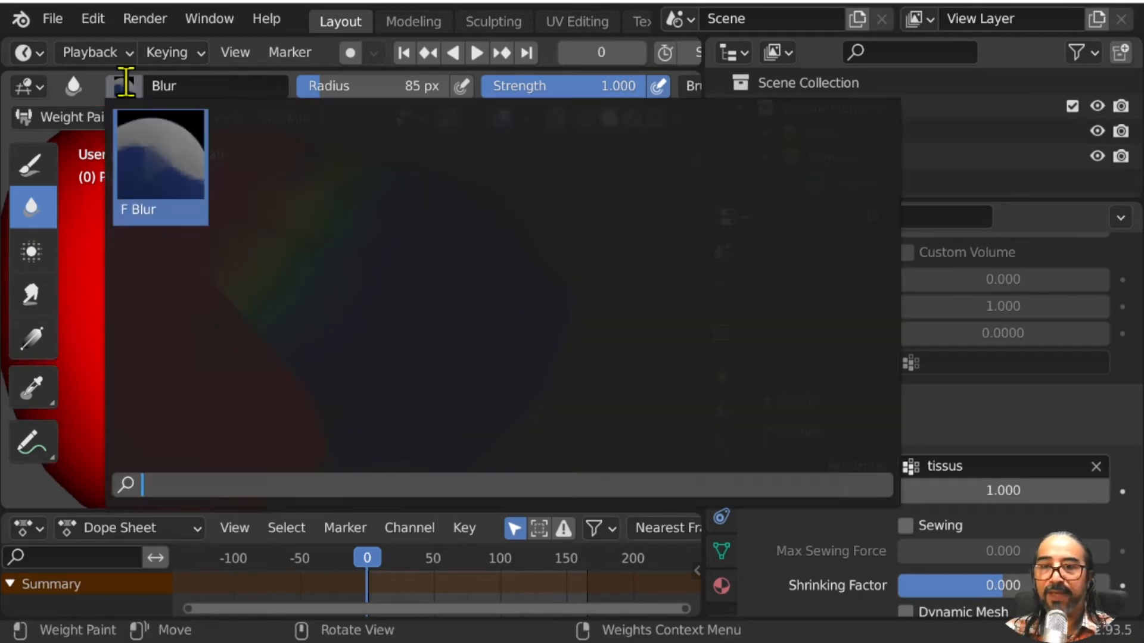
left_click(123, 86)
left_click(29, 169)
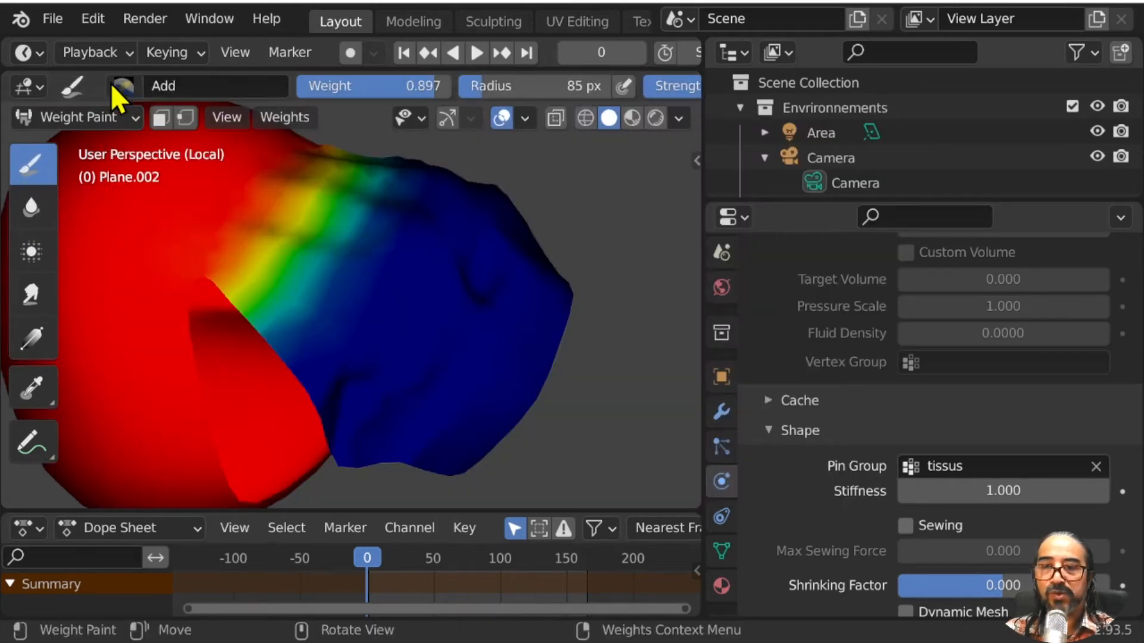
mouse_move(391, 450)
middle_mouse_down()
mouse_move(449, 413)
mouse_move(395, 445)
middle_mouse_up()
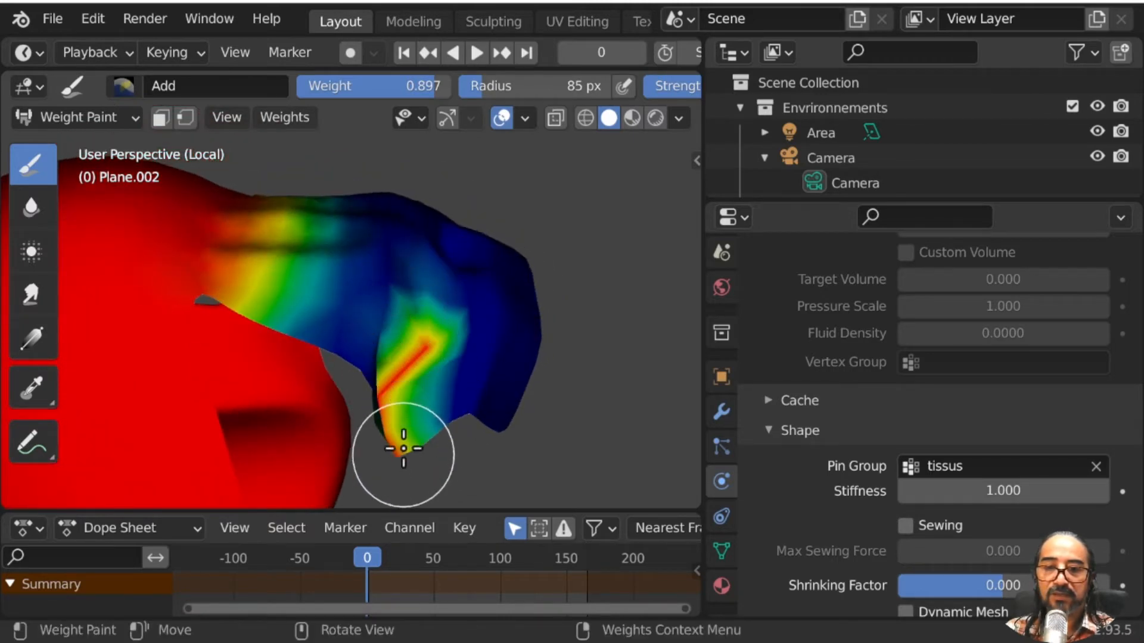
mouse_move(403, 448)
middle_mouse_down()
mouse_move(334, 441)
mouse_move(412, 459)
middle_mouse_up()
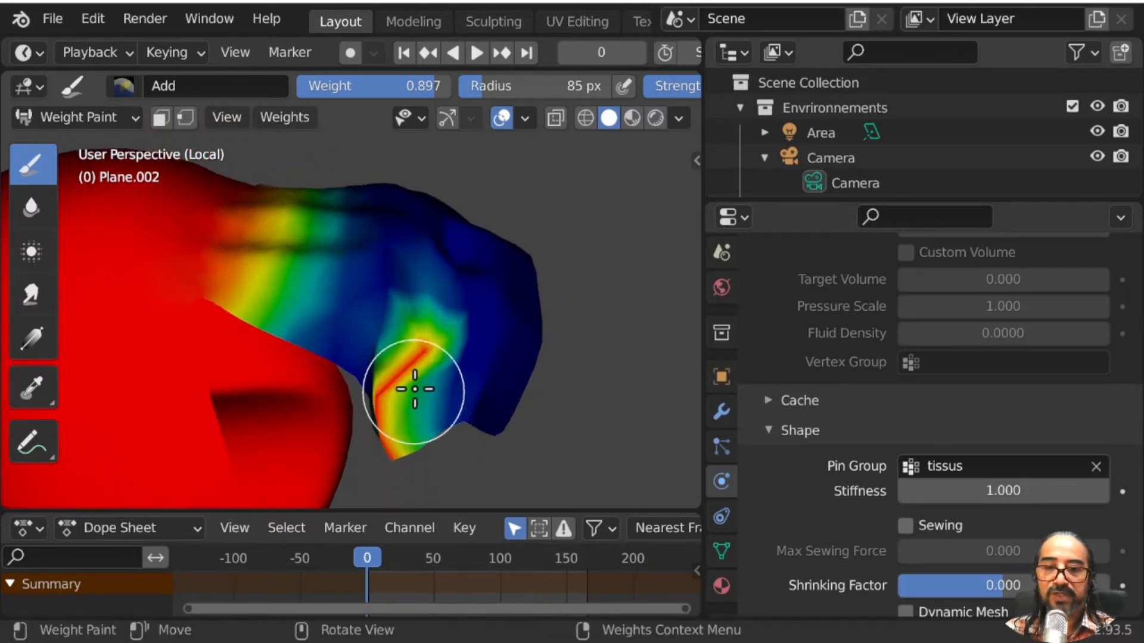
left_click_drag(429, 323, 374, 415)
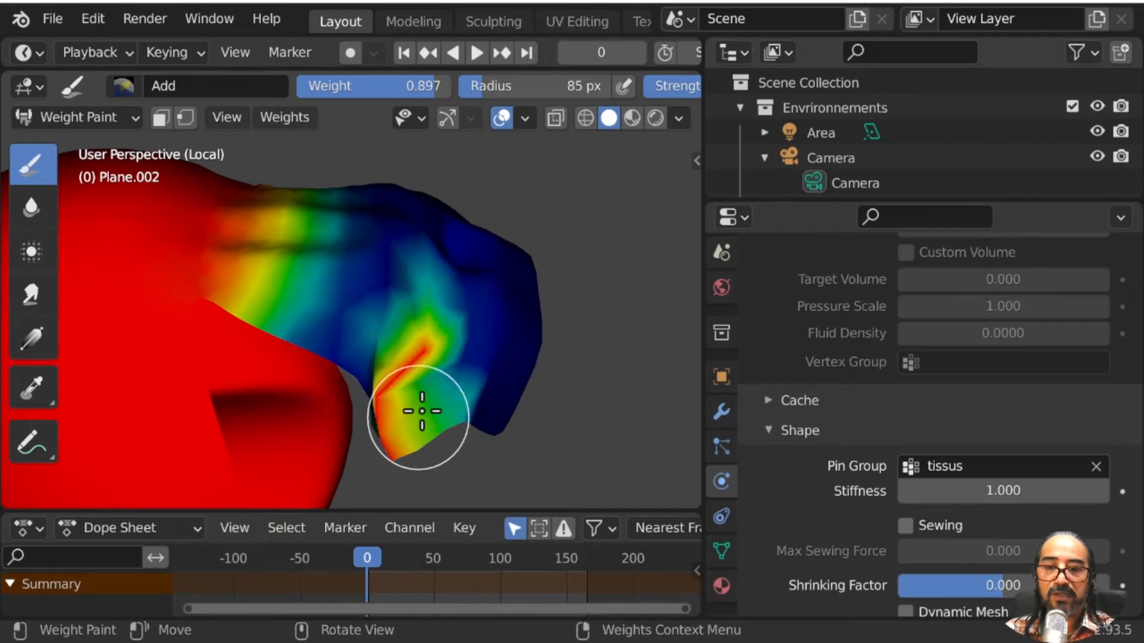
mouse_move(366, 449)
middle_mouse_down()
mouse_move(273, 452)
mouse_move(510, 340)
mouse_move(265, 363)
mouse_move(411, 399)
middle_mouse_up()
mouse_move(310, 414)
left_mouse_down()
mouse_move(340, 485)
mouse_move(298, 403)
mouse_move(321, 430)
left_mouse_up()
middle_click_drag(321, 430, 408, 405)
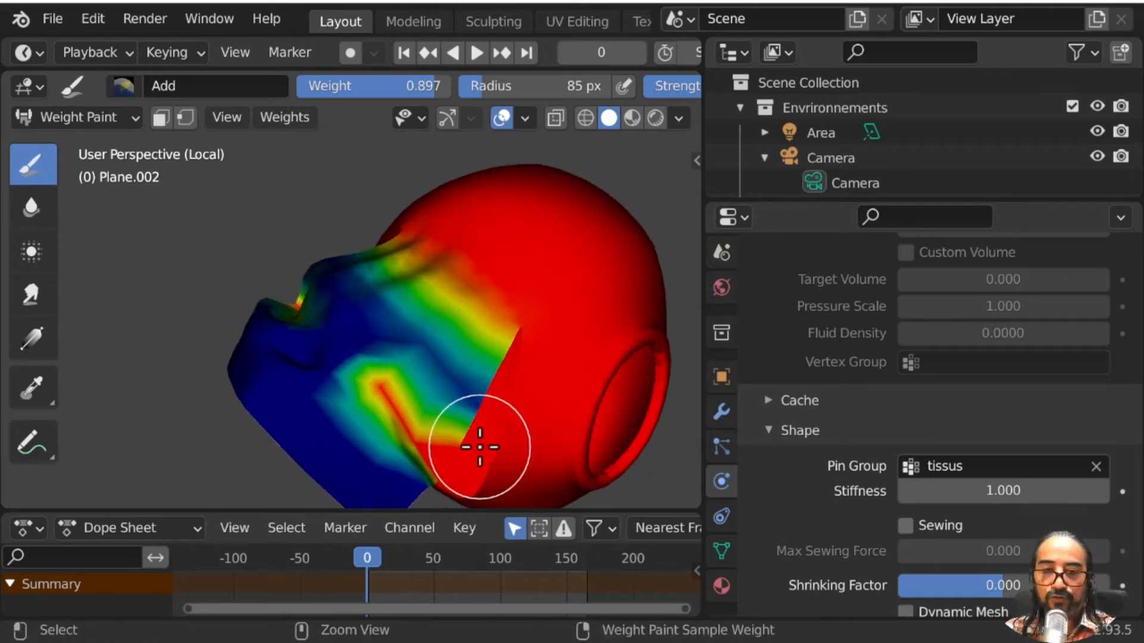
Step: Undo all the Add brush strokes on both sides of the flap
key("ctrl+z")
key("ctrl+z")
key("ctrl+z")
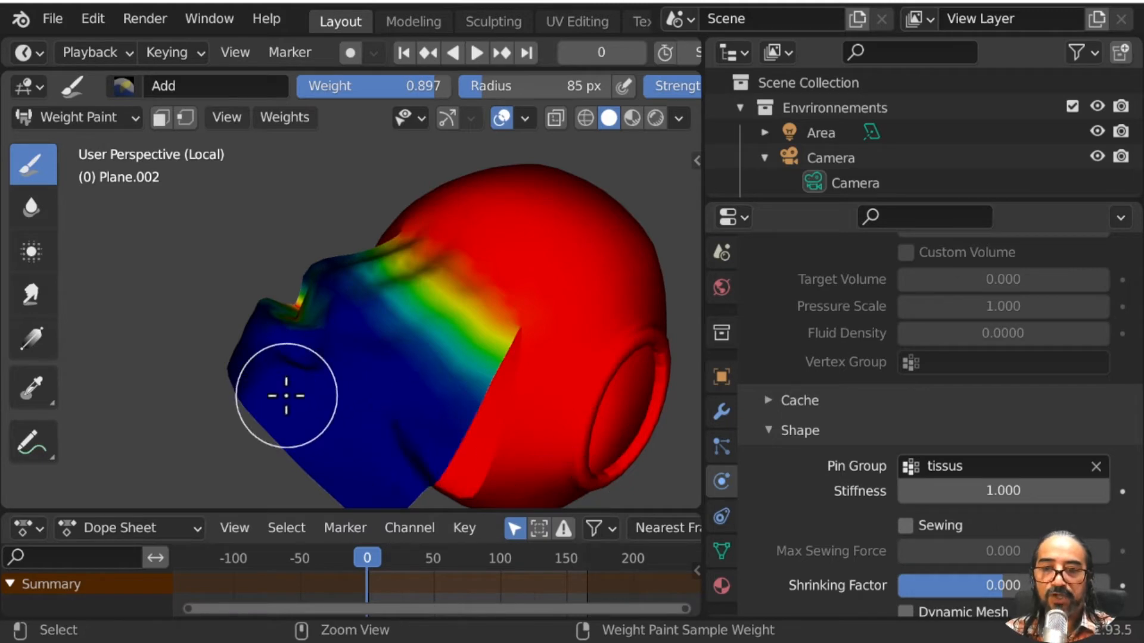
middle_click_drag(286, 395, 521, 358)
key("ctrl+z")
key("ctrl+z")
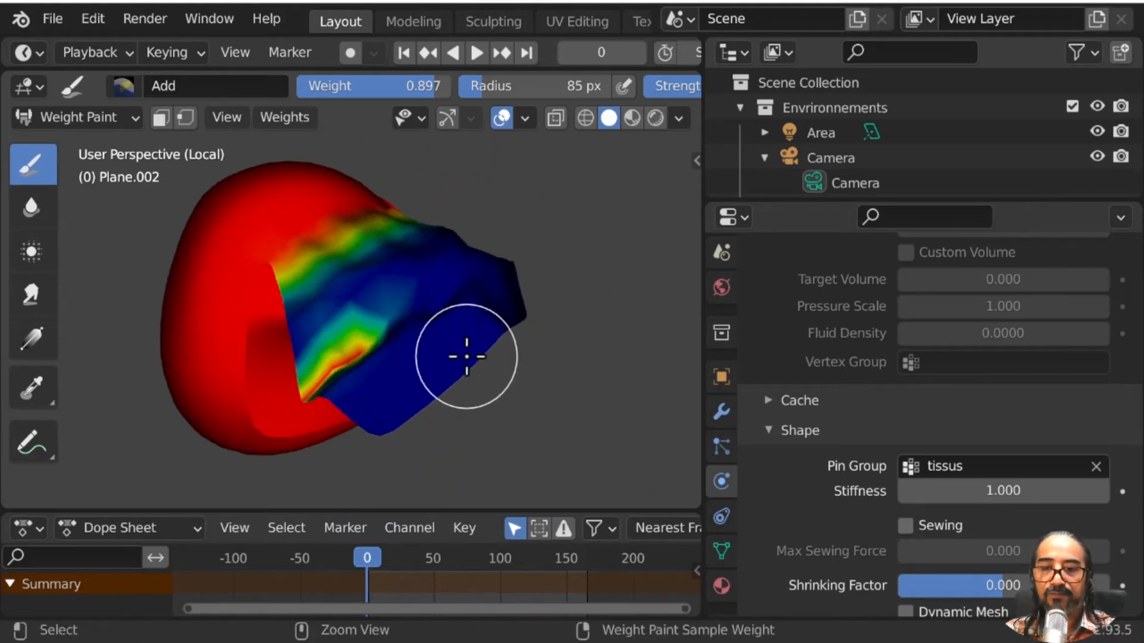
key("ctrl+z")
key("ctrl+z")
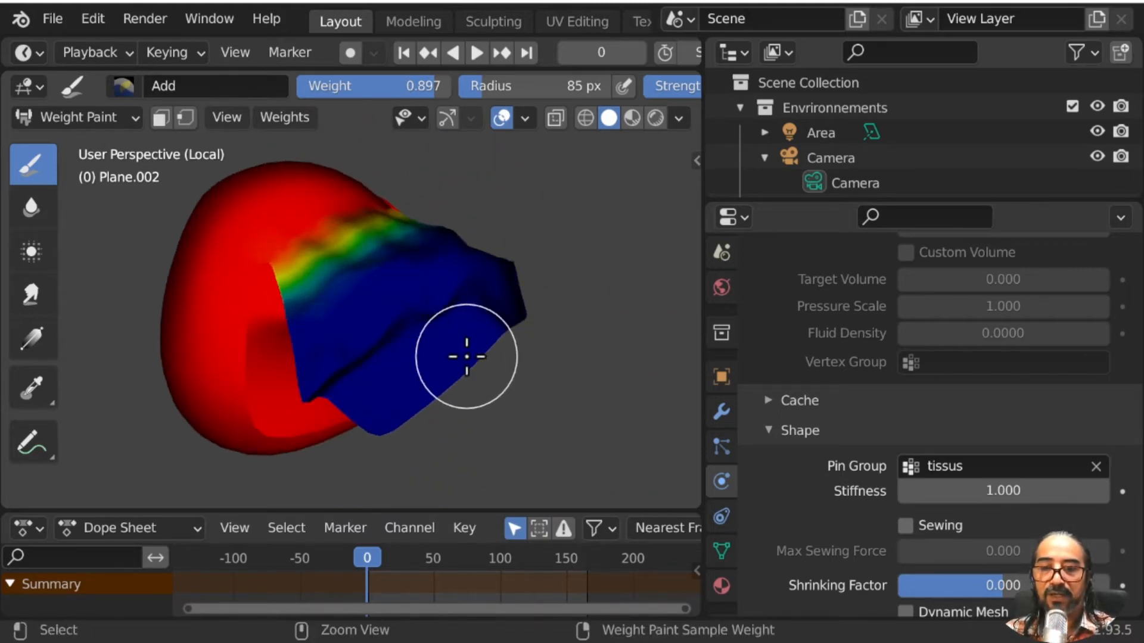
Step: In Edit Mode, select the vertices around one front corner of the cover's flap and hook them to a new object
middle_click_drag(465, 353, 444, 372)
left_click(104, 119)
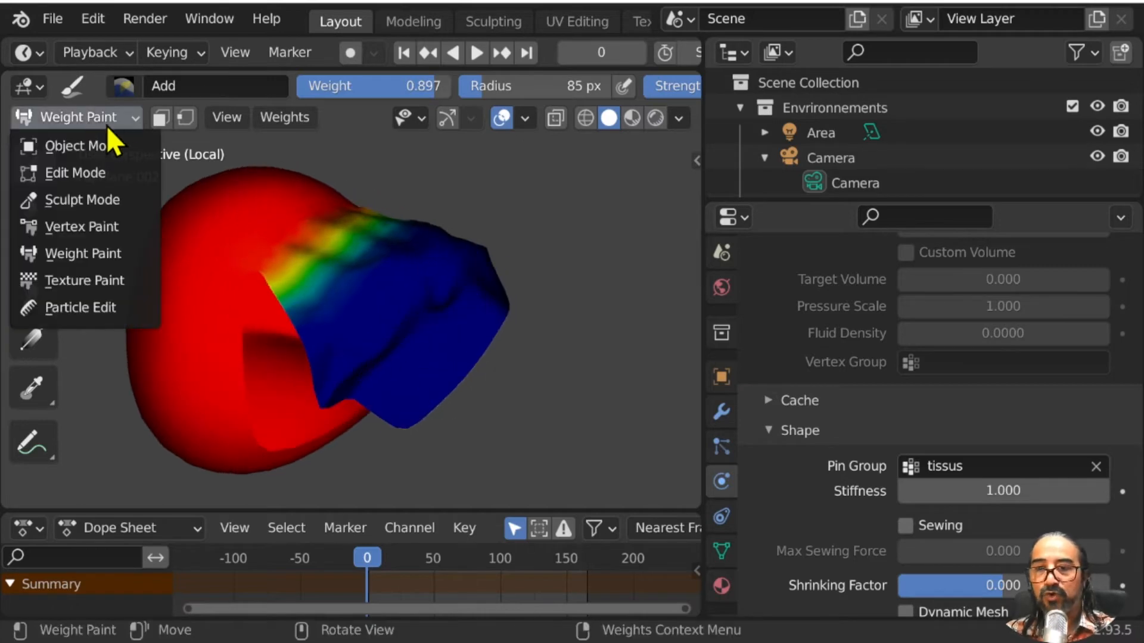
left_click(105, 173)
scroll(472, 415, "up", 4)
middle_click_drag(472, 416, 401, 327)
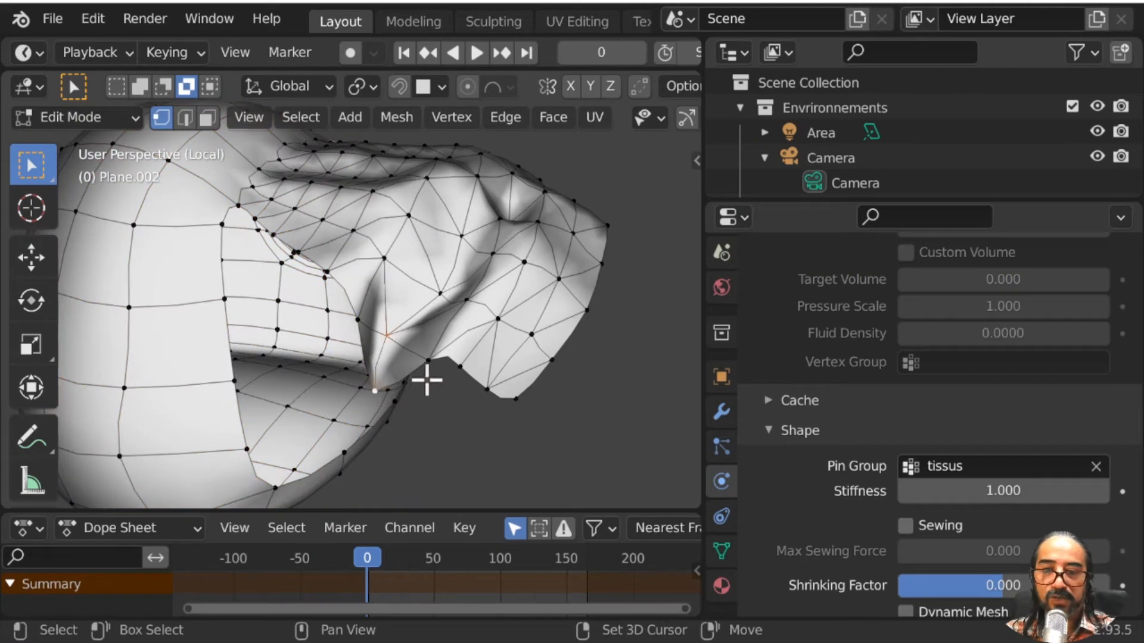
left_click(358, 316, "shift")
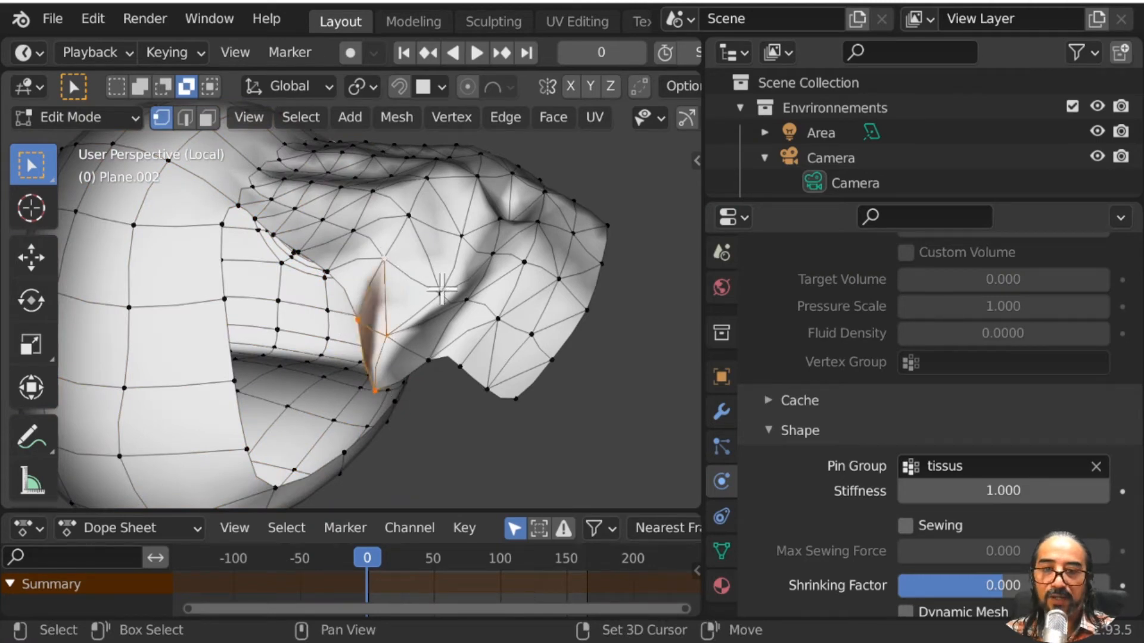
middle_click_drag(426, 357, 495, 282)
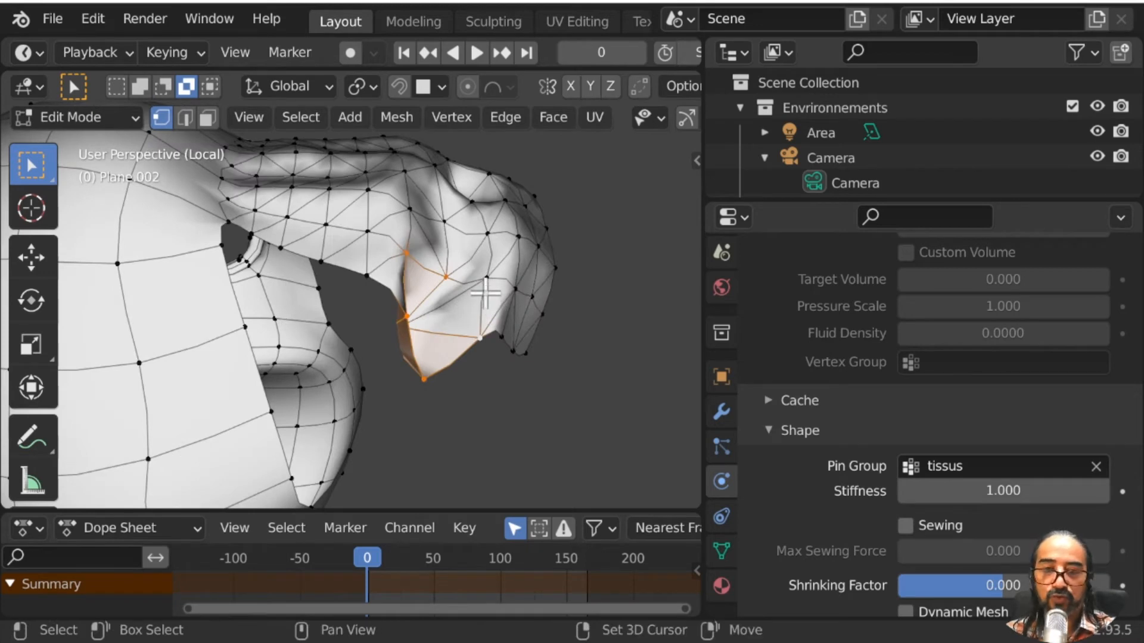
middle_click_drag(527, 345, 400, 271)
middle_click_drag(468, 393, 427, 383)
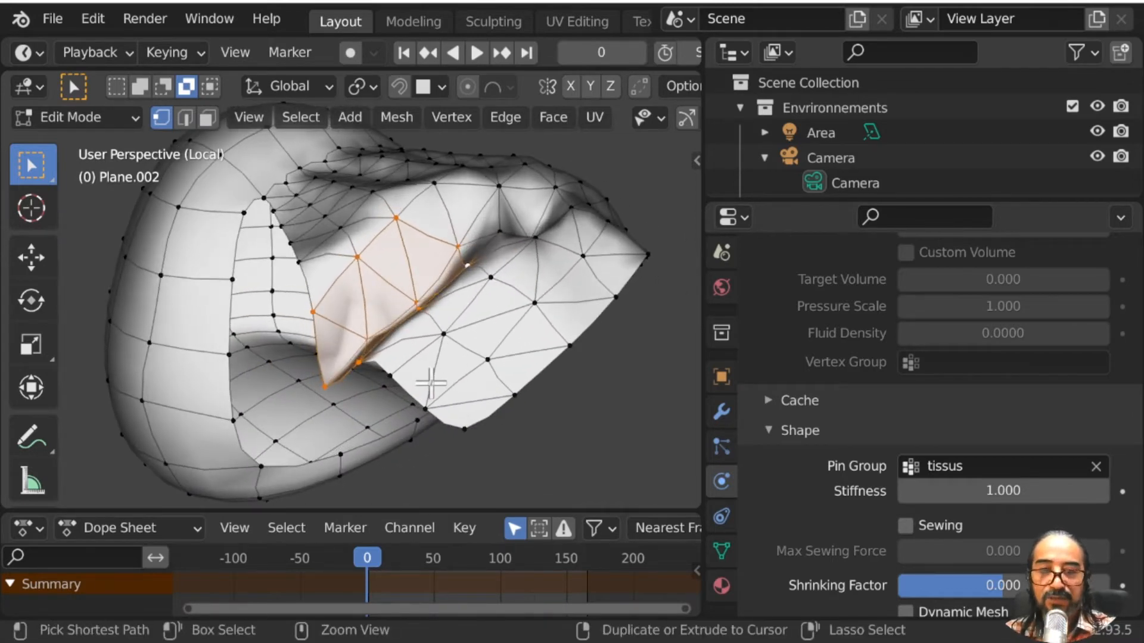
key("ctrl+h")
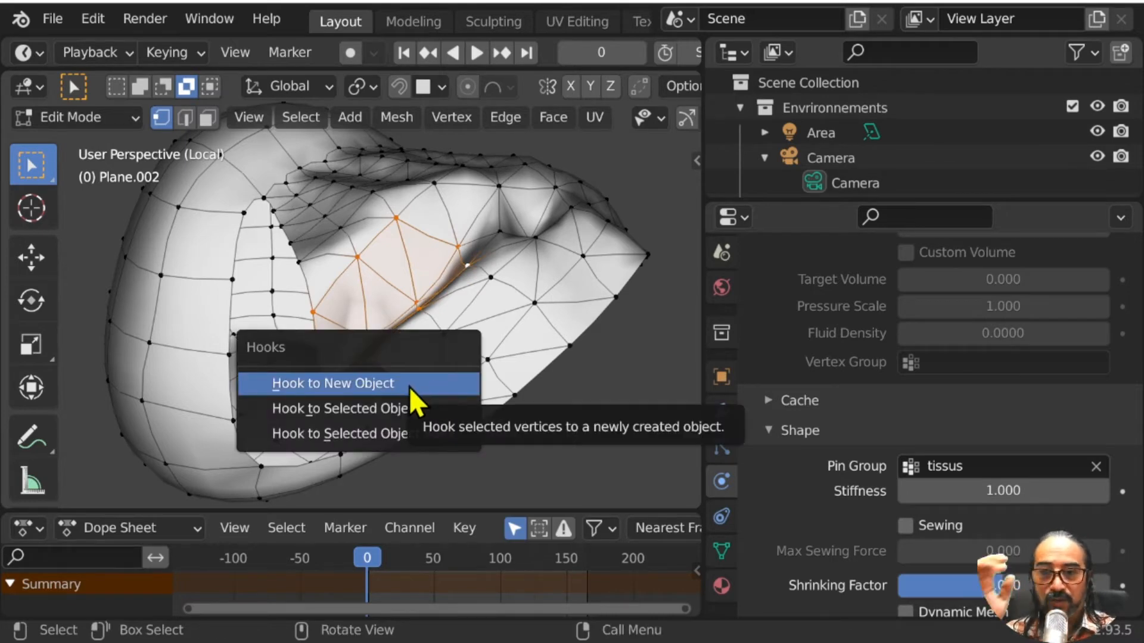
left_click(355, 386)
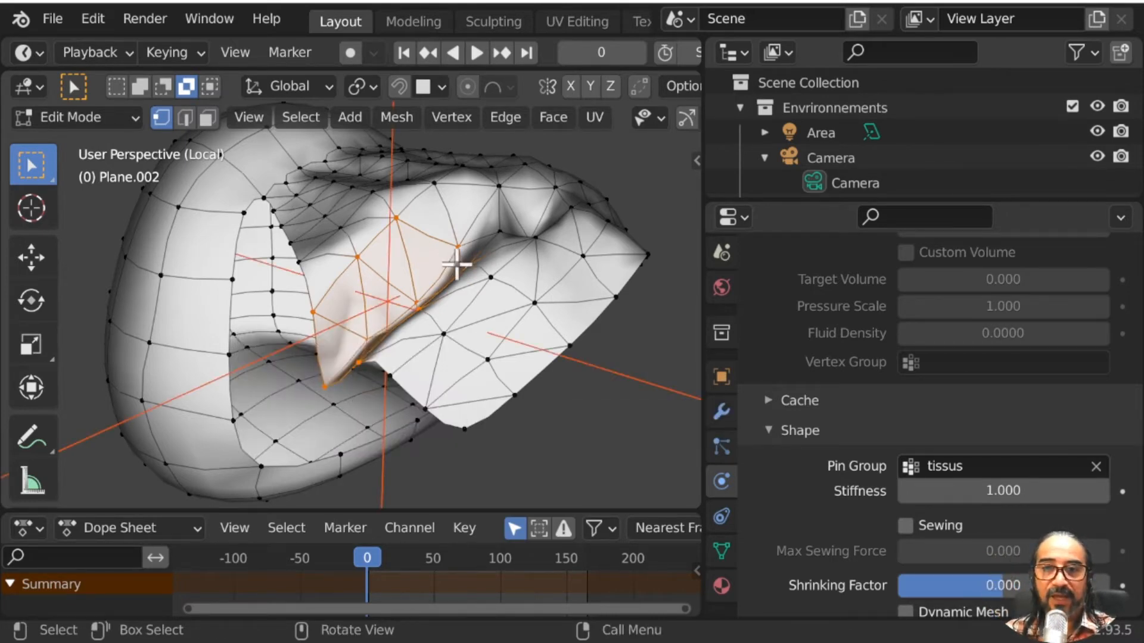
Step: Try moving and rotating the new hook empty to test its pull on the flap corner, cancelling each transform
key("Tab")
left_click(383, 212)
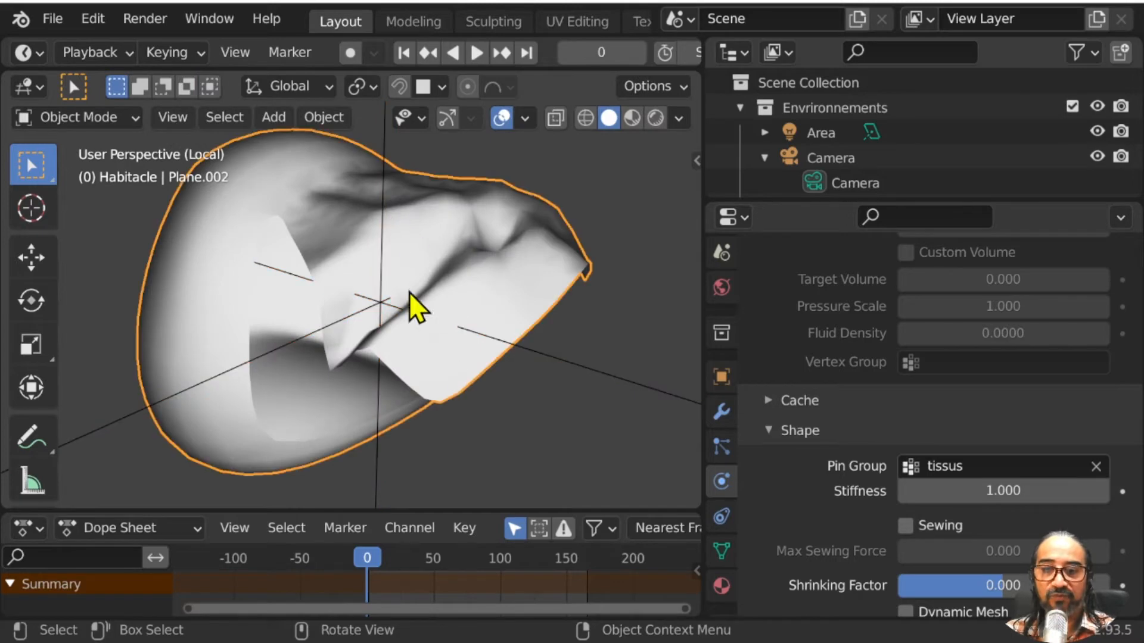
left_click(388, 198)
key("g")
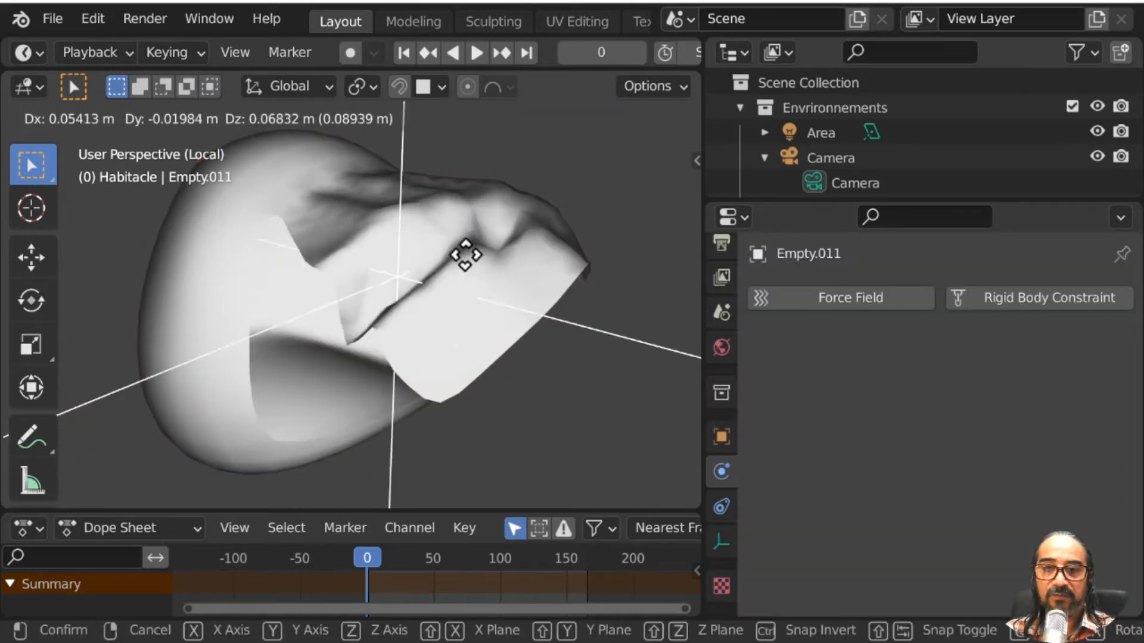
key("Escape")
middle_click_drag(357, 387, 501, 394)
key("g")
key("Escape")
key("r")
key("r")
key("Escape")
middle_click_drag(472, 312, 342, 386)
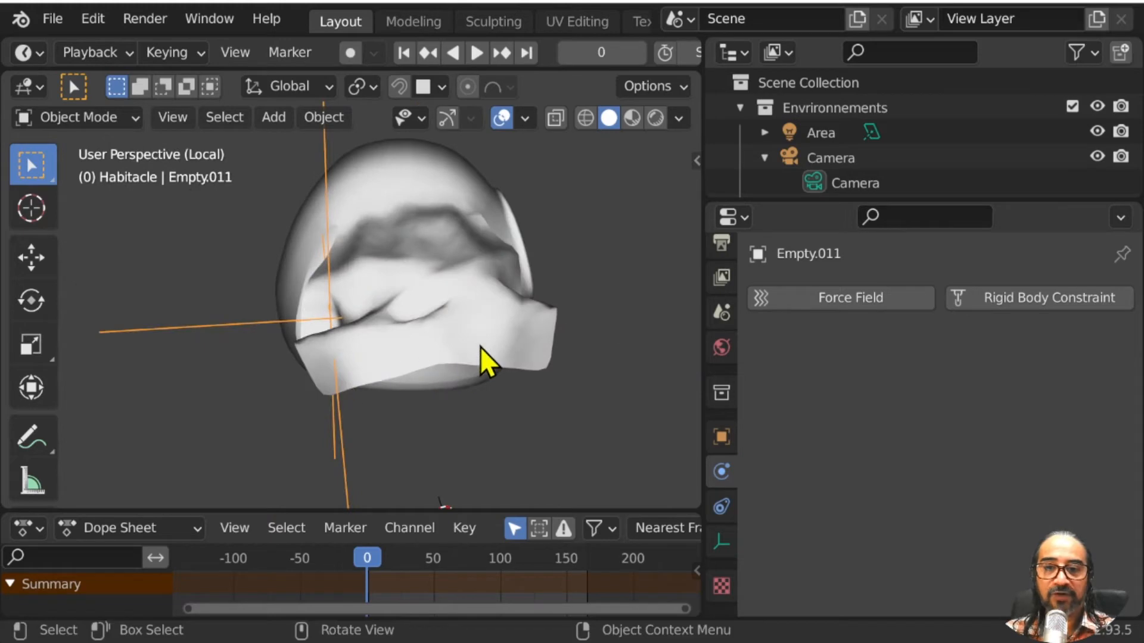
Step: Select the vertices around the flap's opposite front corner in Edit Mode and hook them to another new object
left_click(485, 357)
key("Tab")
middle_click_drag(566, 383, 323, 479)
scroll(404, 455, "up", 3)
left_click(324, 479)
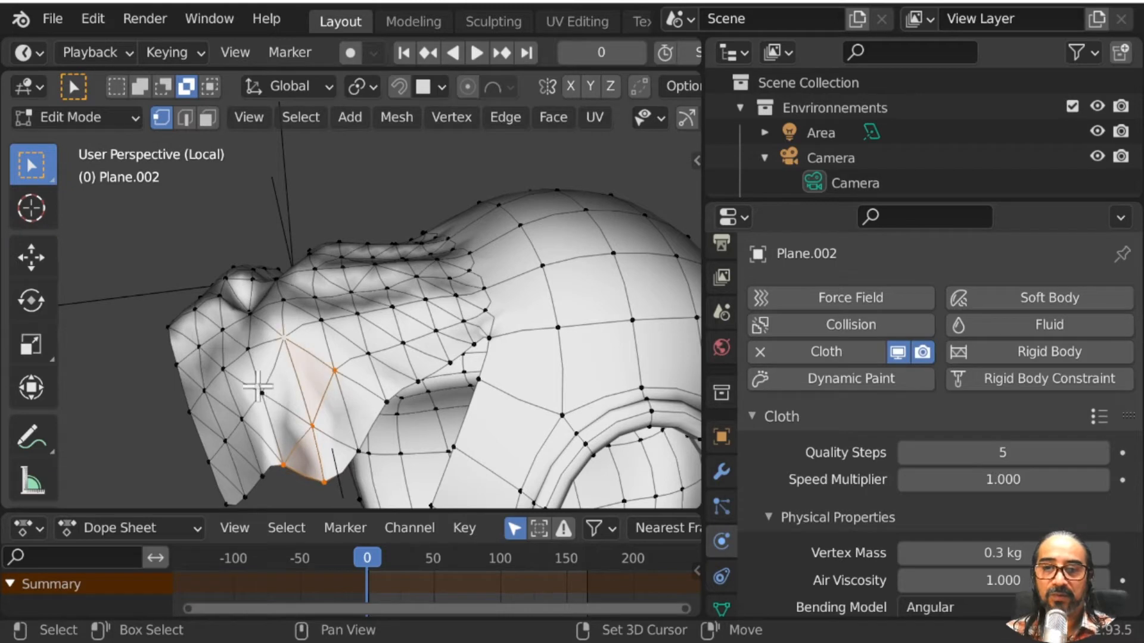
middle_click_drag(349, 485, 520, 483)
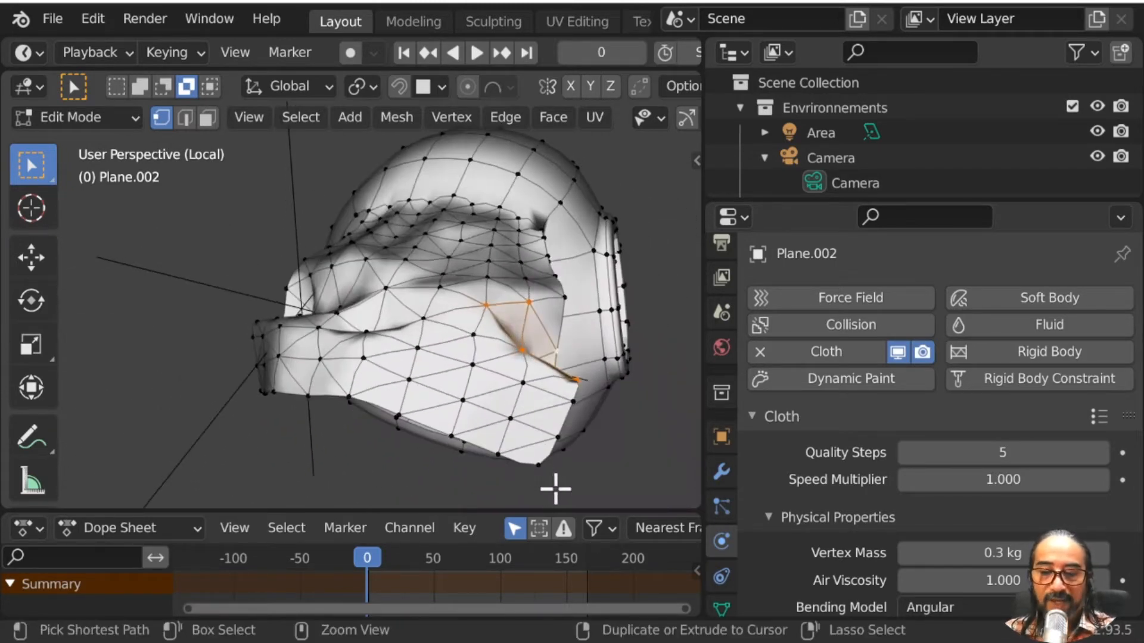
key("ctrl+h")
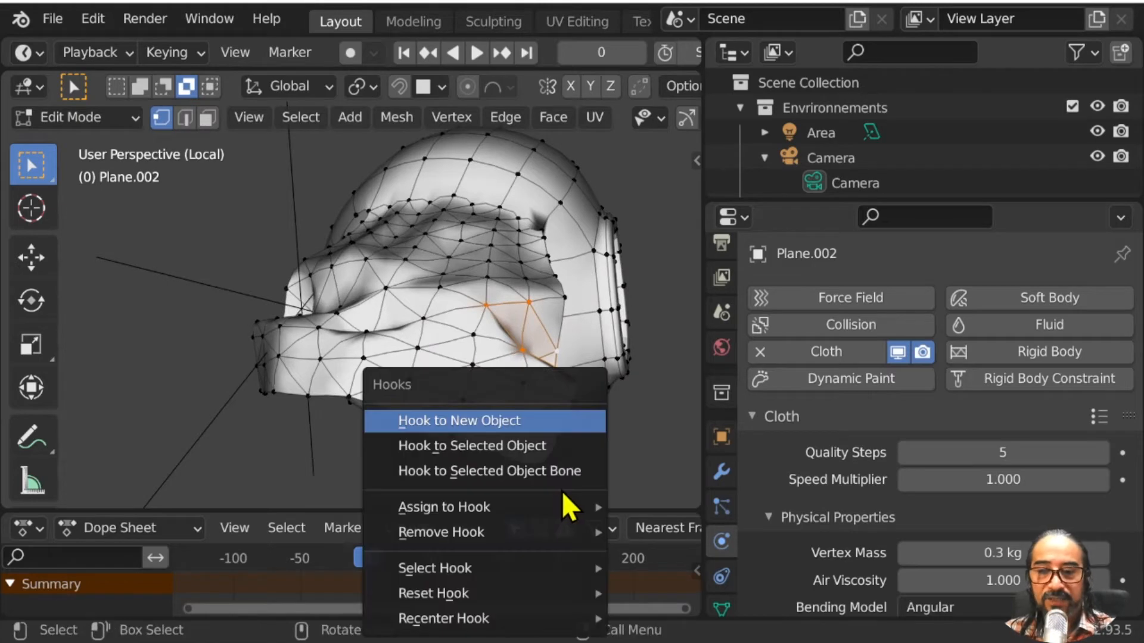
left_click(486, 424)
middle_click_drag(487, 424, 384, 388)
Step: Select the hooked vertices of both flap corners and assign them to the tissus vertex group with weight 1.000
key("Tab")
key("Tab")
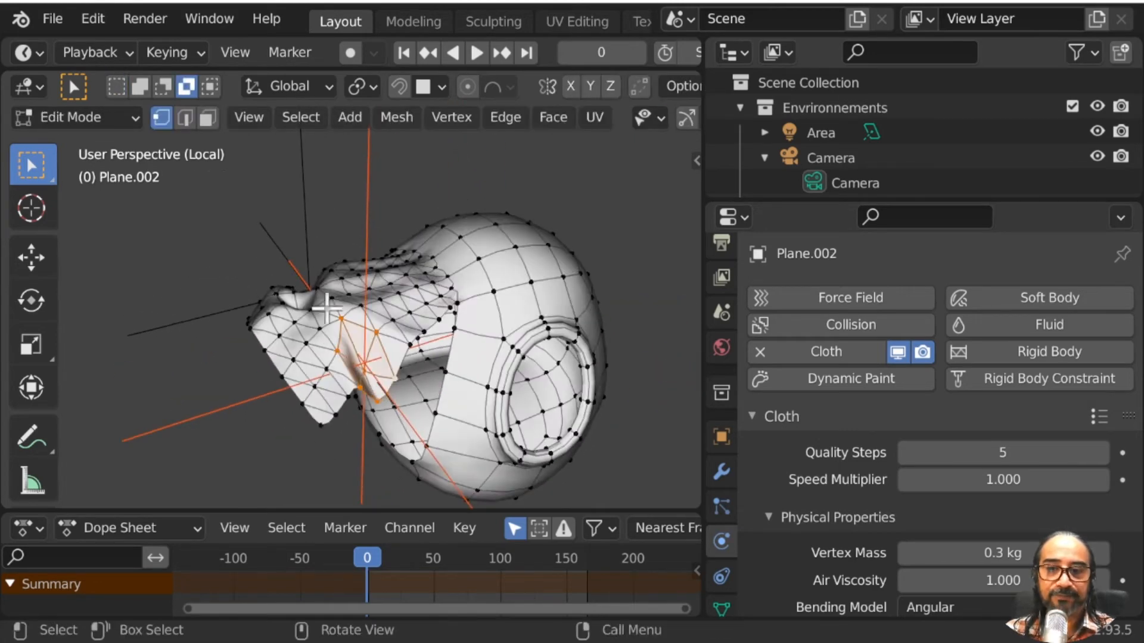
middle_click_drag(391, 322, 442, 353)
key("Tab")
key("Tab")
scroll(482, 393, "up", 2)
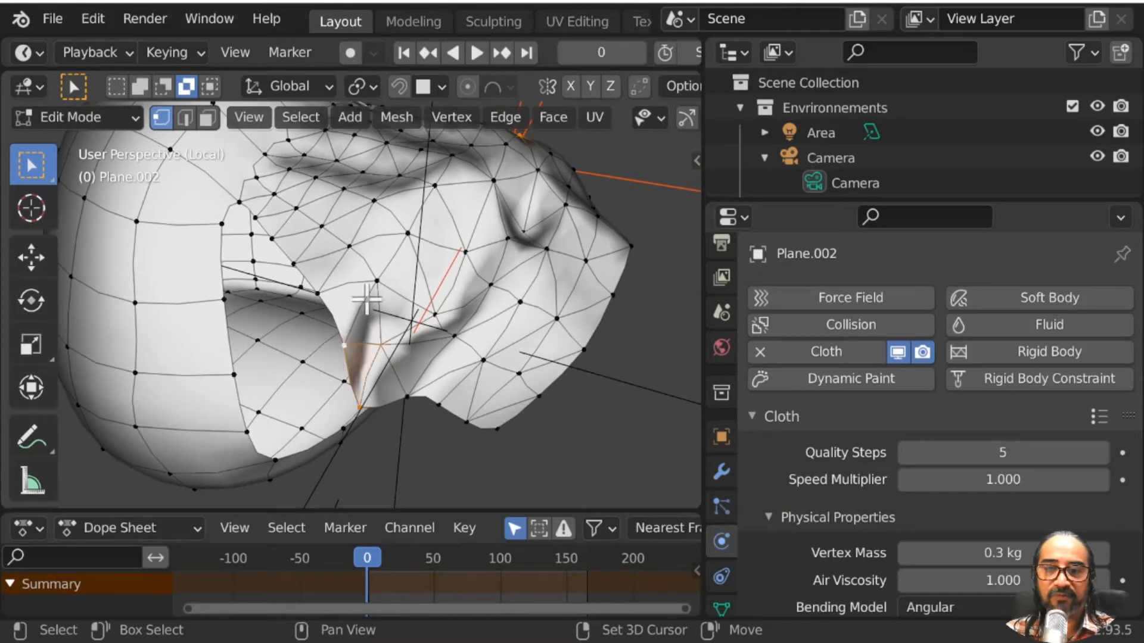
middle_click_drag(456, 365, 560, 348)
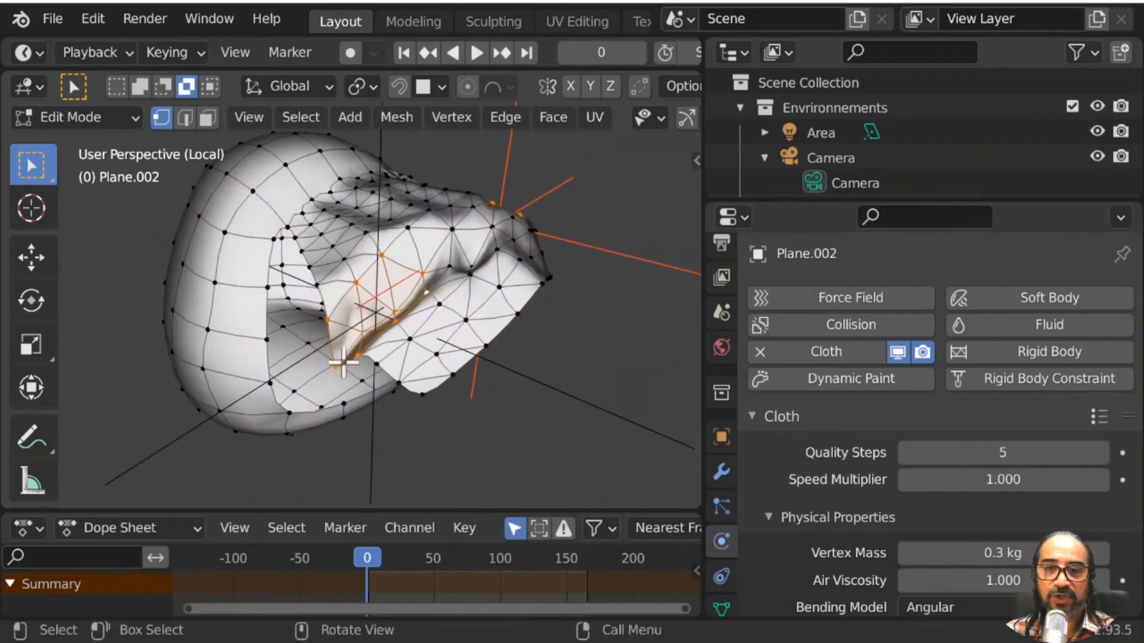
scroll(480, 268, "up", 2)
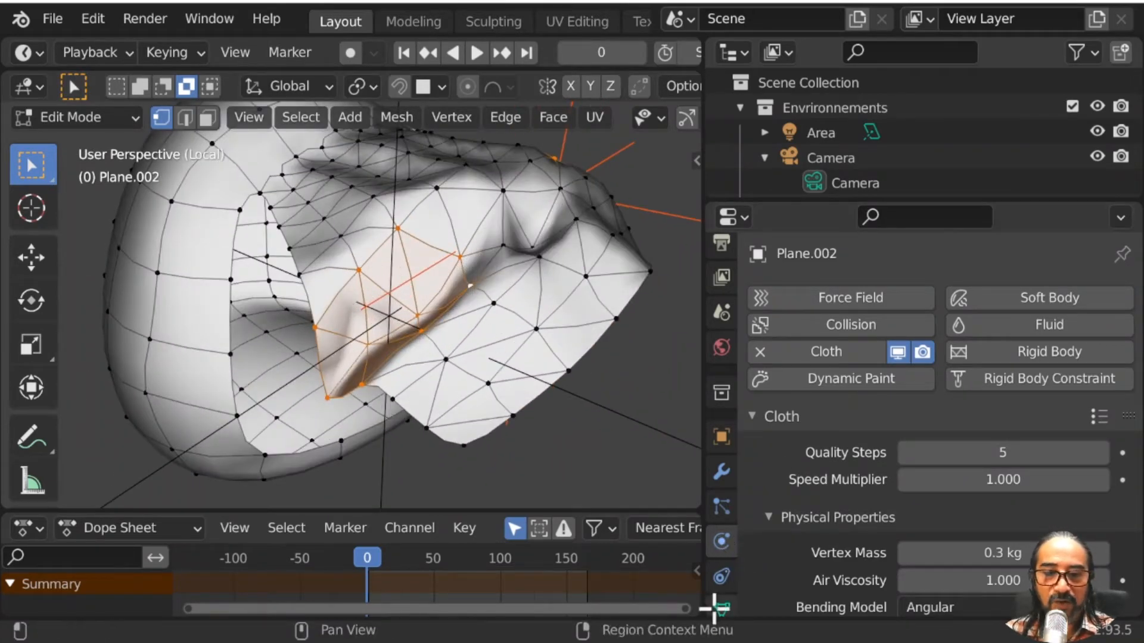
left_click(721, 608)
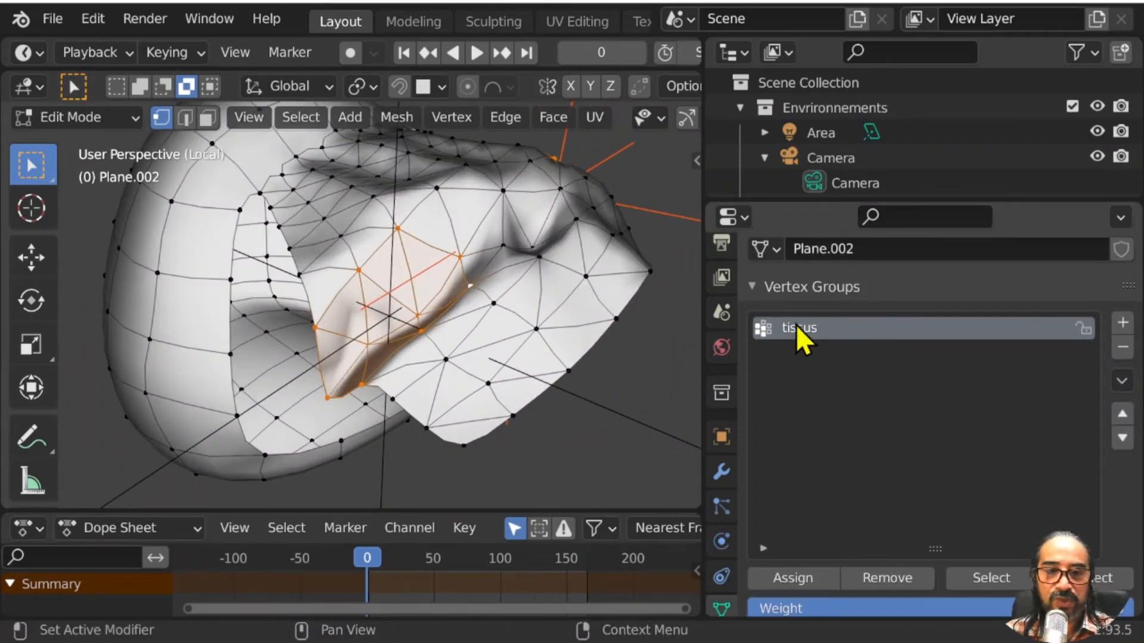
left_click_drag(811, 201, 812, 103)
scroll(850, 369, "down", 1)
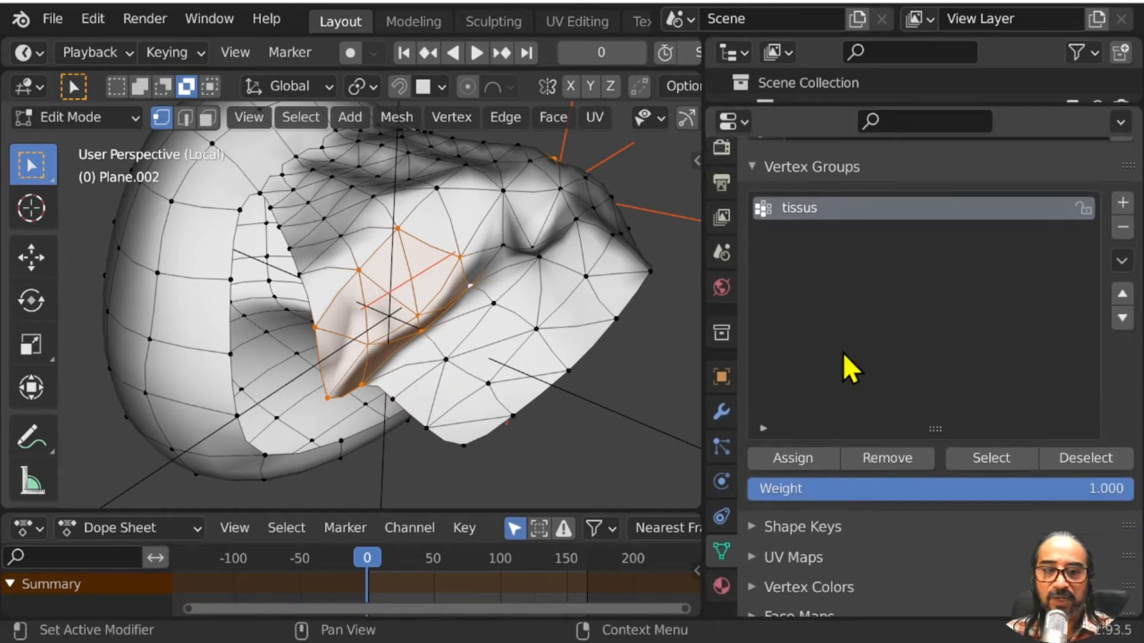
left_click(792, 462)
Step: Play the cloth simulation in Object Mode to check the hooked corners, then stop it and return to frame 0
middle_click_drag(465, 381, 381, 372)
scroll(381, 372, "down", 2)
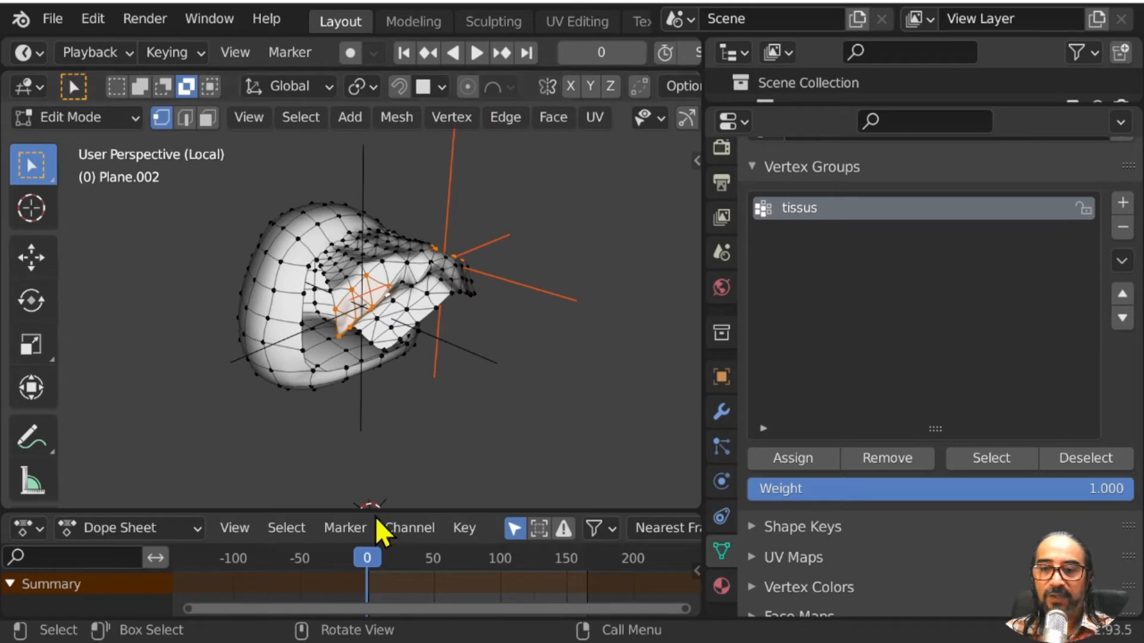
key("Tab")
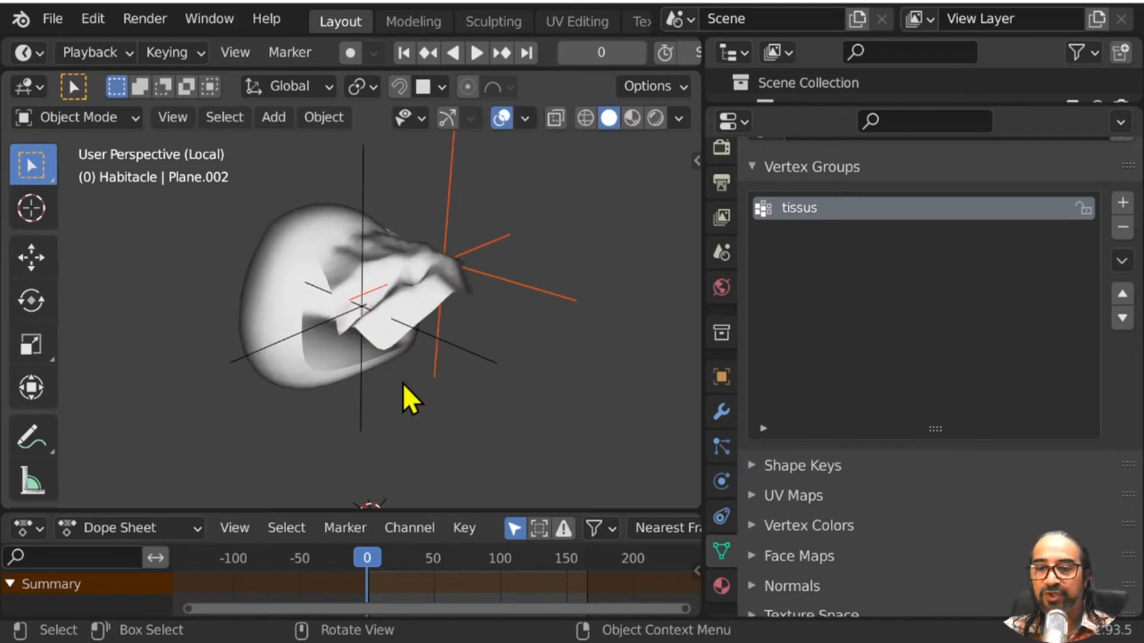
key("space")
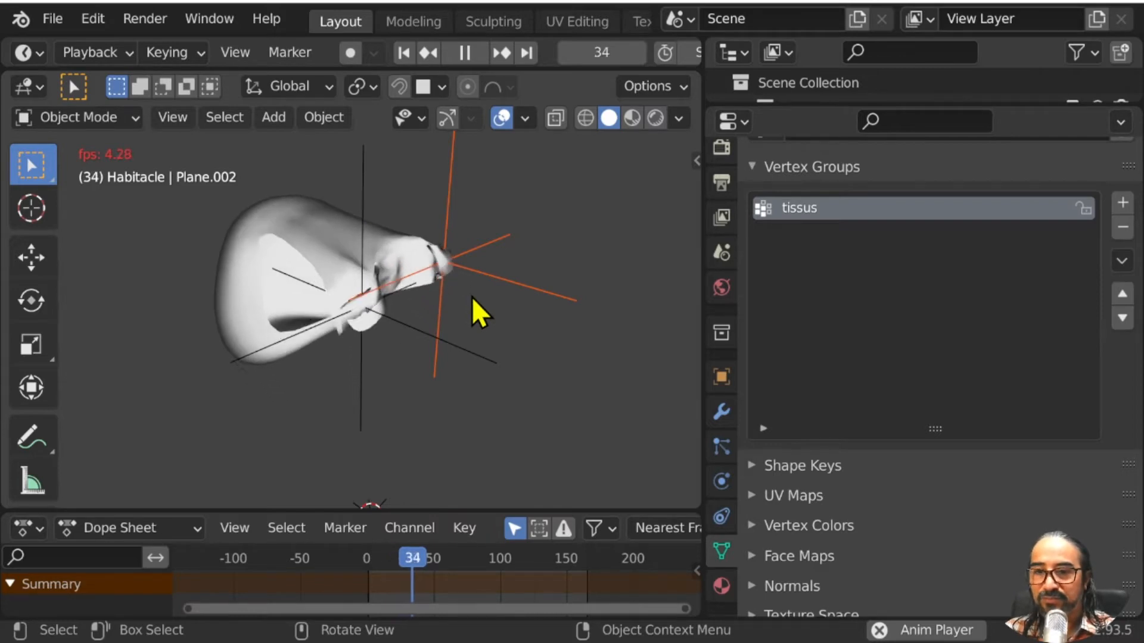
left_click(340, 565)
key("Escape")
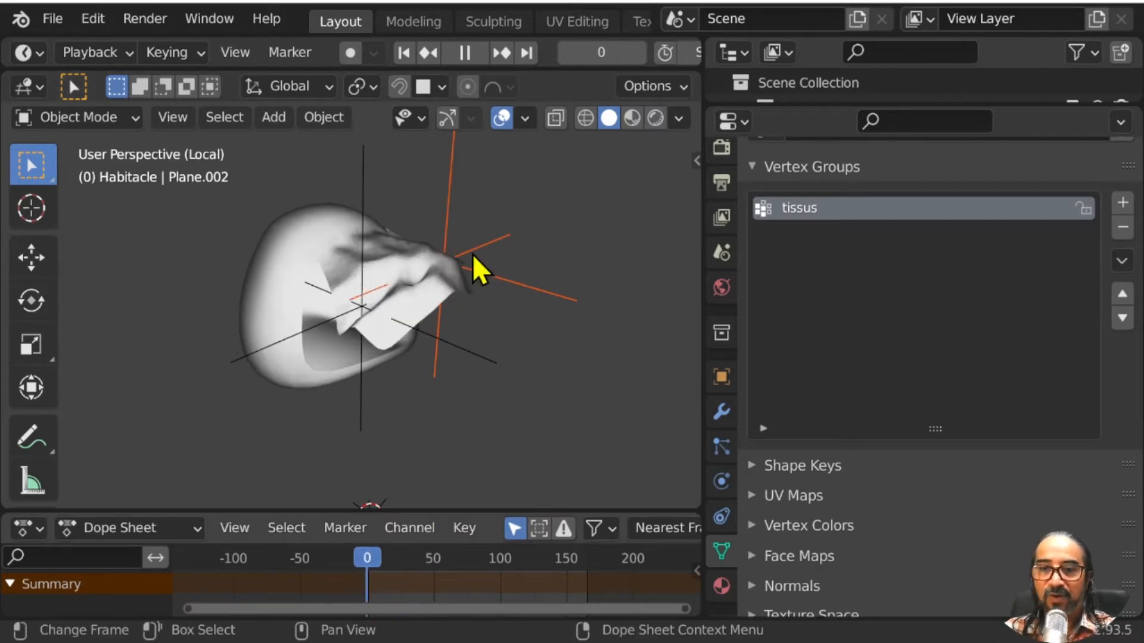
Step: Leave local view to show the whole model and maximize the 3D viewport around the cabin
key("KP_Divide")
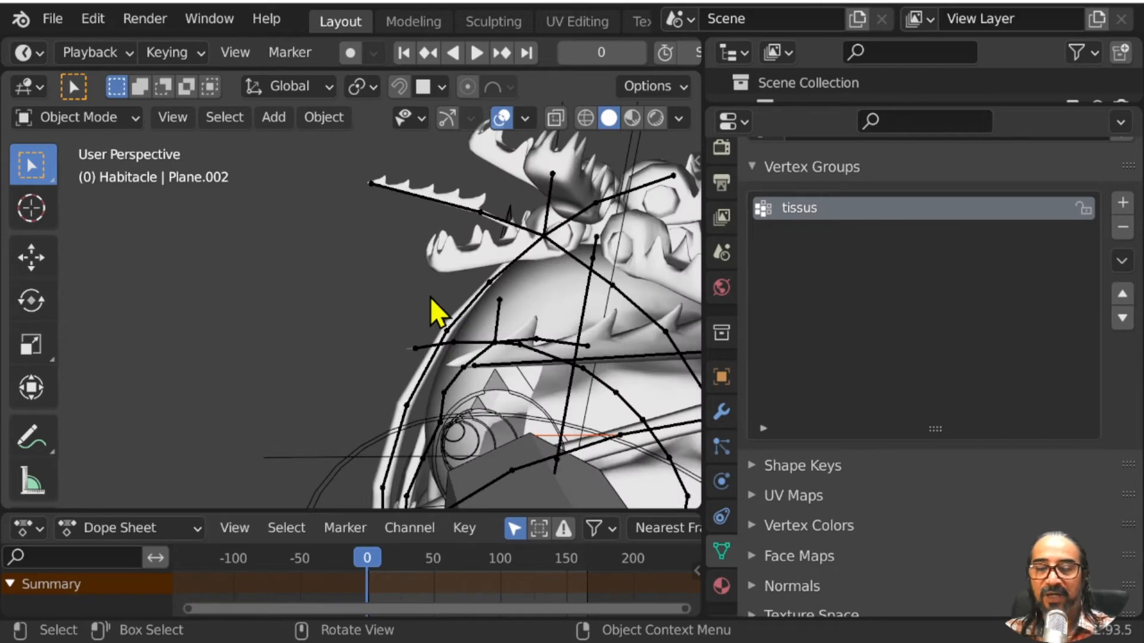
scroll(430, 298, "down", 6)
scroll(474, 316, "up", 7)
middle_click_drag(441, 304, 347, 302)
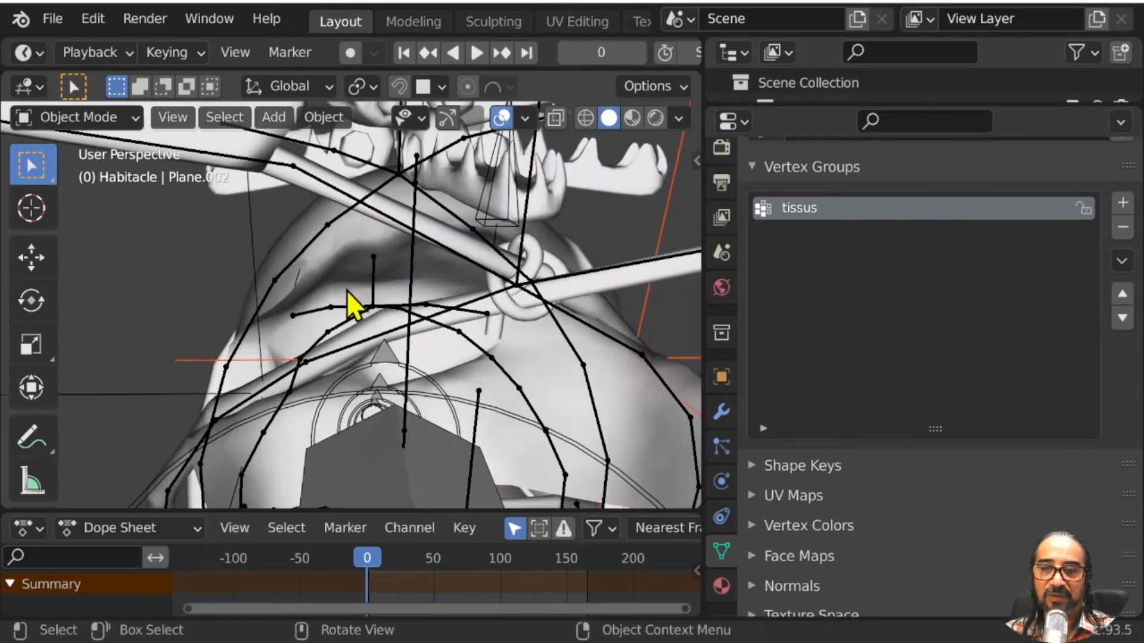
key("ctrl+space")
middle_click_drag(488, 401, 581, 378)
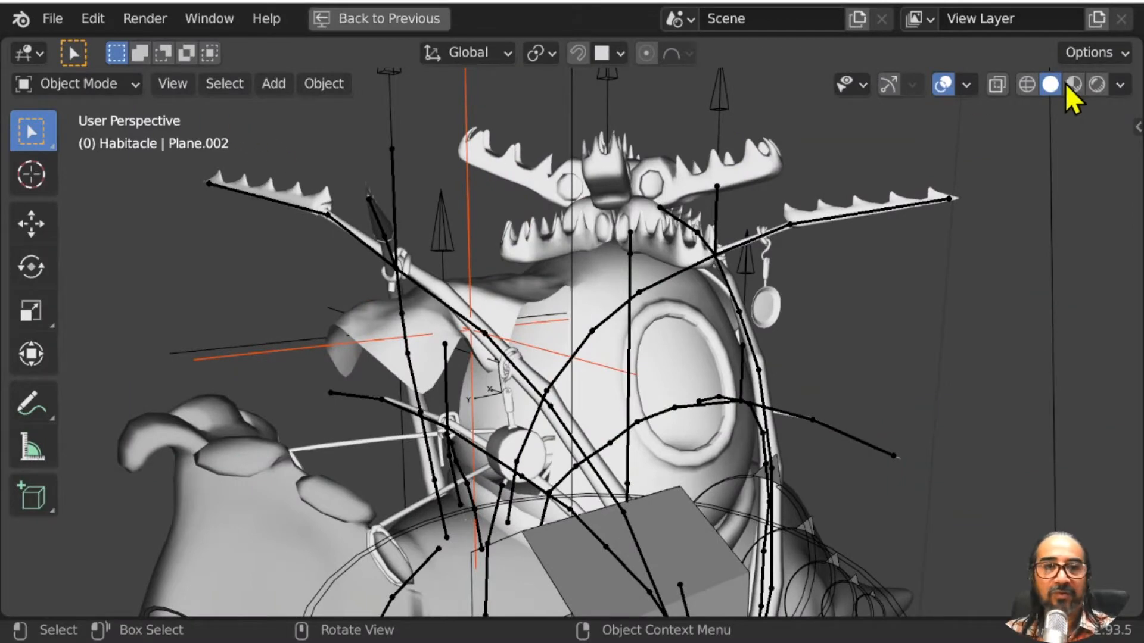
Step: Set the solid viewport shading to Studio lighting with Texture color
left_click(1120, 84)
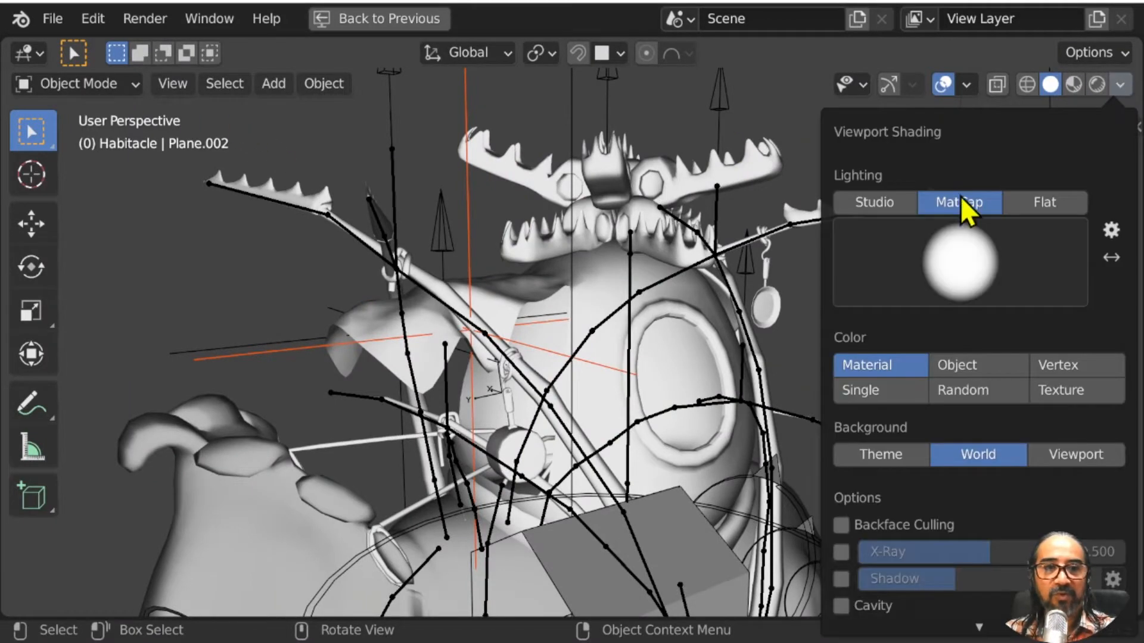
left_click(873, 209)
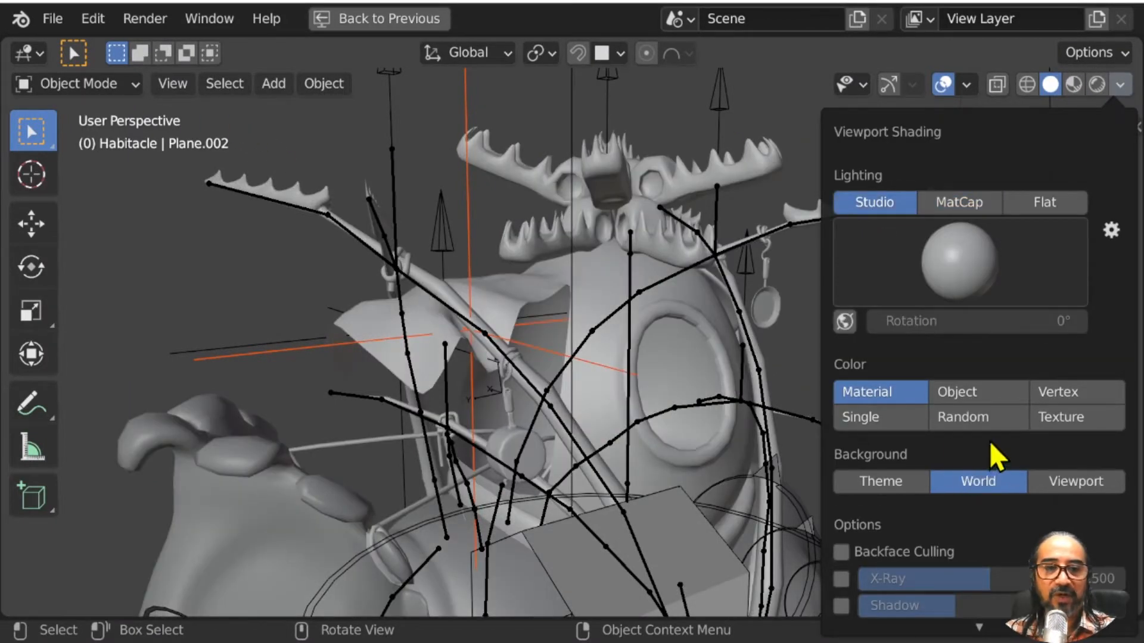
left_click(1077, 426)
mouse_move(459, 421)
middle_mouse_down()
mouse_move(426, 432)
mouse_move(470, 434)
middle_mouse_up()
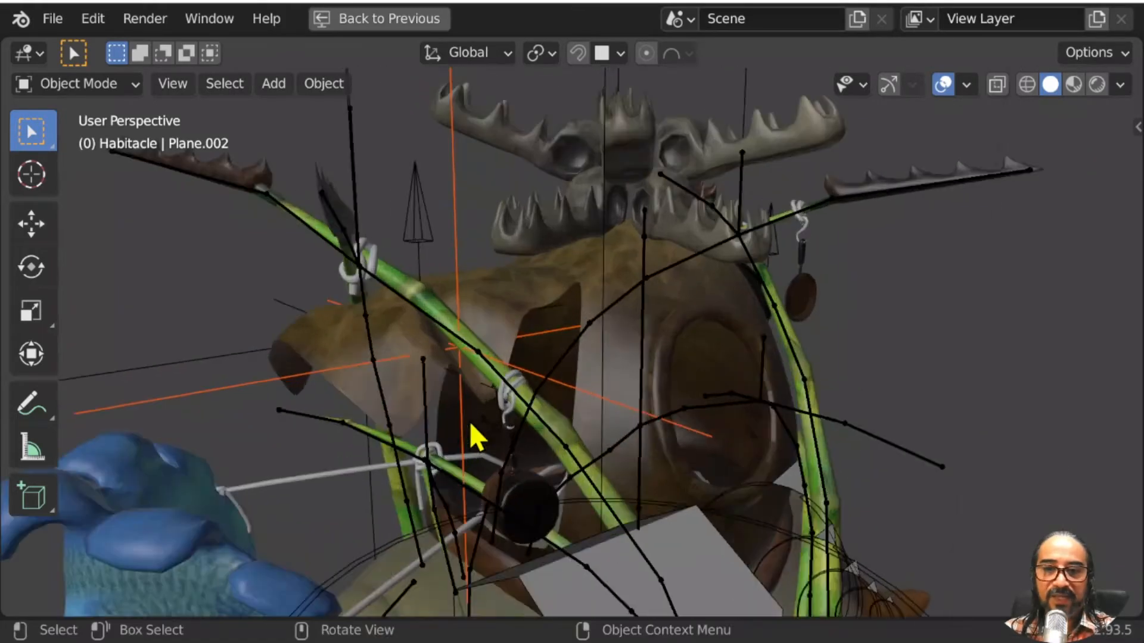
Step: Select Empty.012 at the flap's corner, add the bamboo armature as the active object, and enter Pose Mode
scroll(473, 417, "up", 5)
middle_click_drag(492, 324, 543, 329)
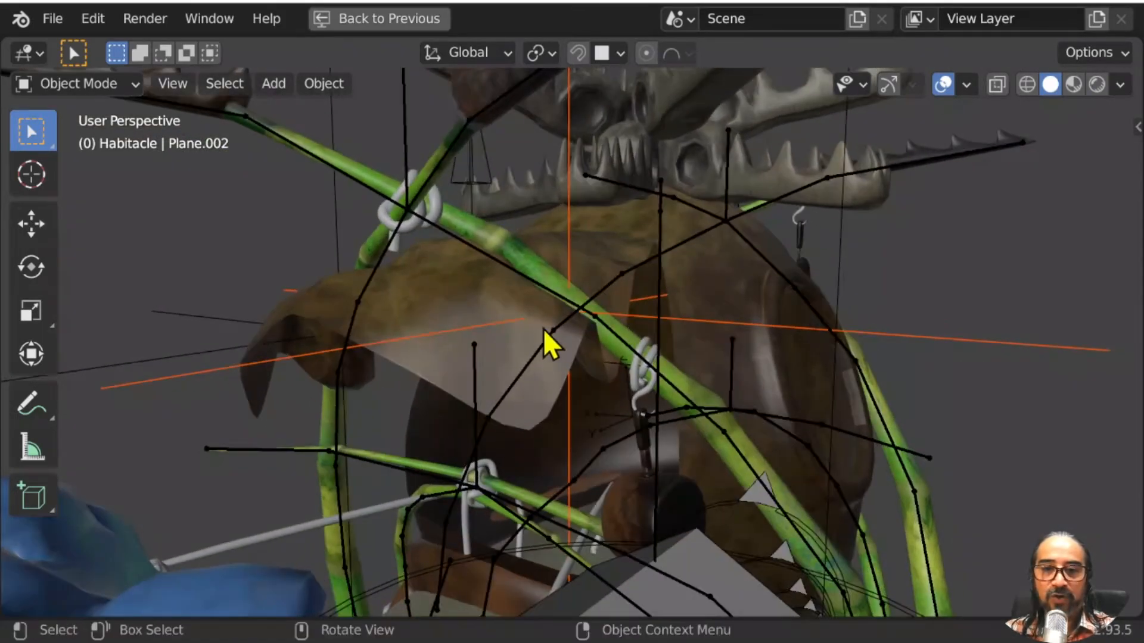
left_click(579, 309)
middle_click_drag(587, 355, 402, 343)
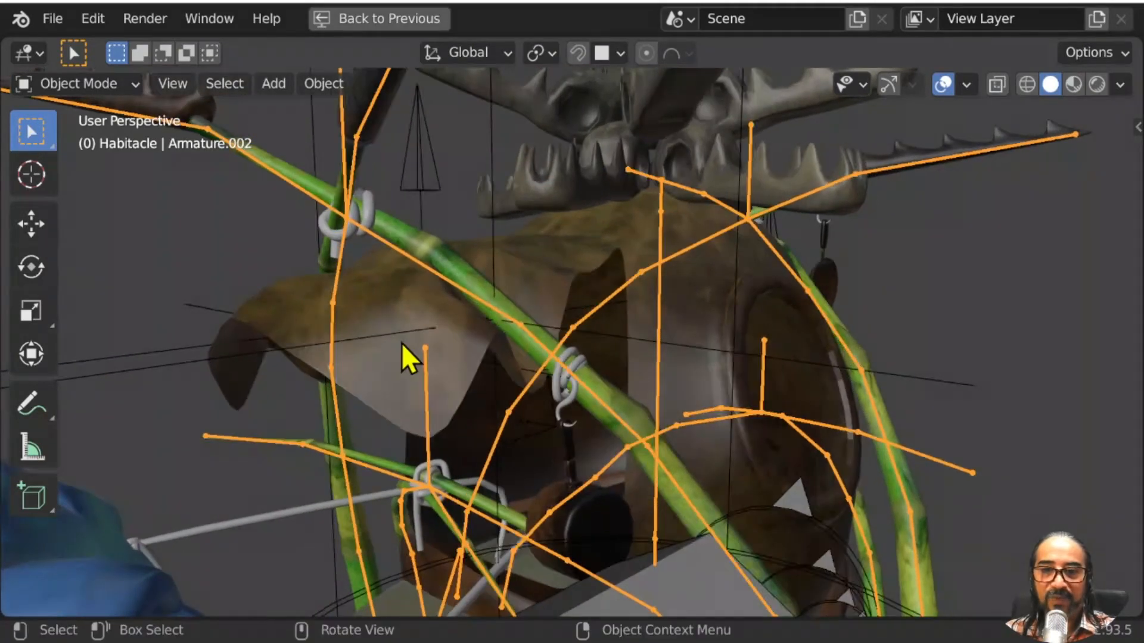
left_click(397, 333)
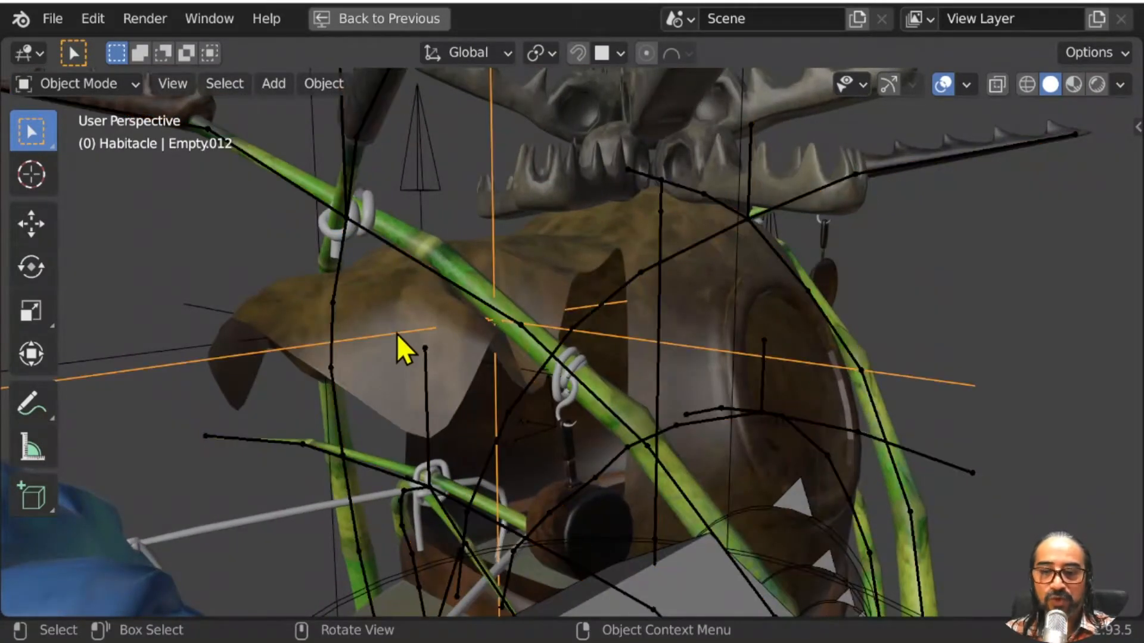
left_click(460, 286, "shift")
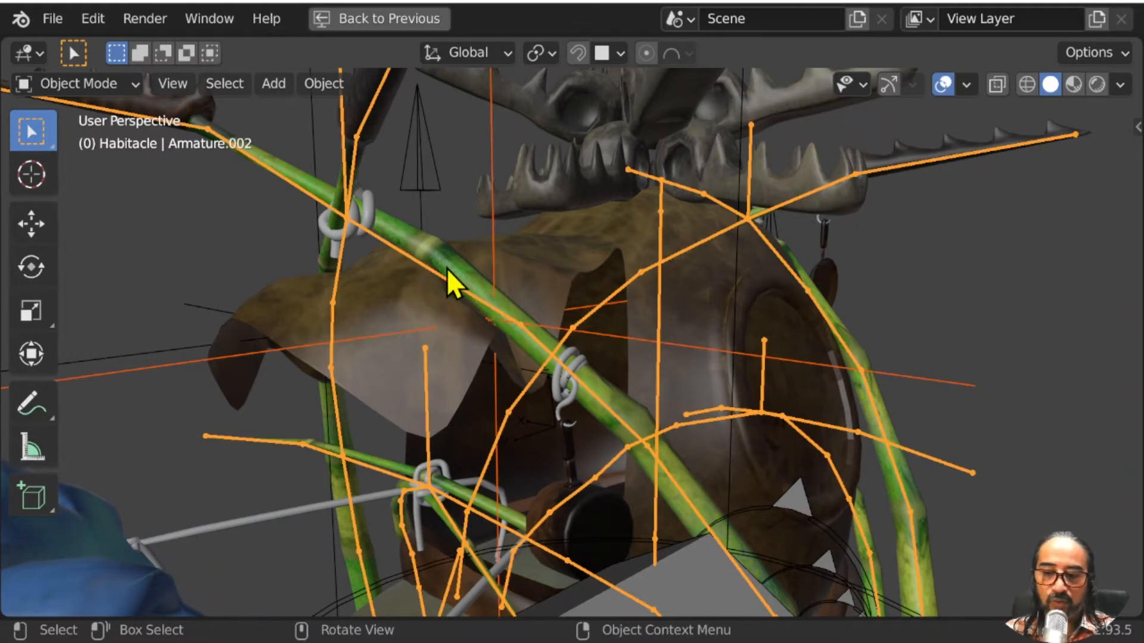
key("ctrl+Tab")
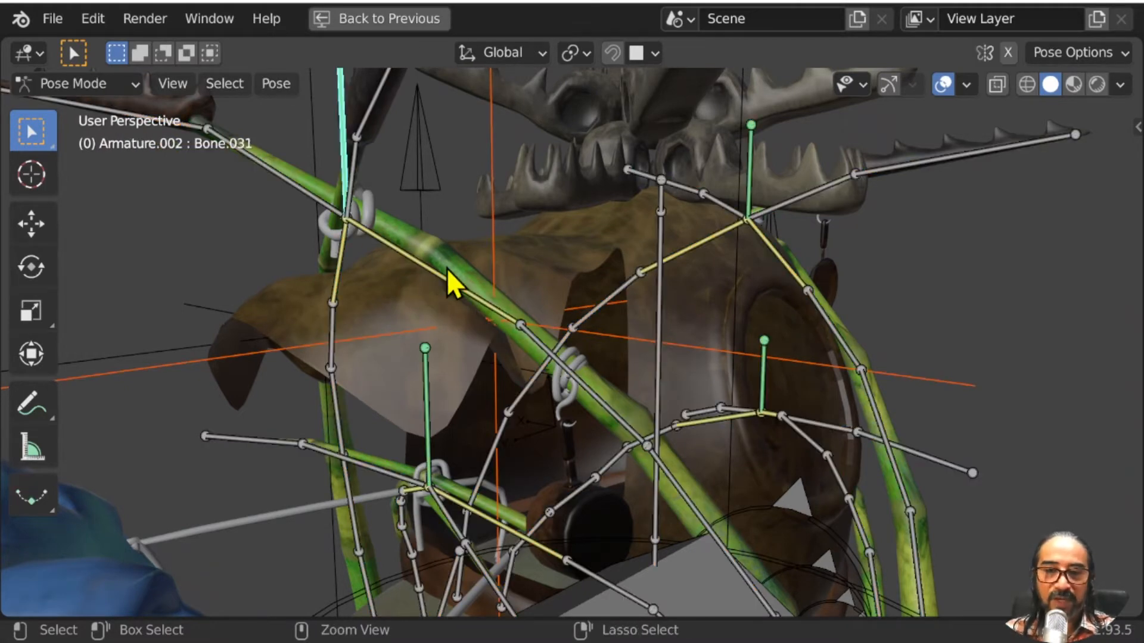
Step: Parent Empty.012 to Bone.004, the bamboo bone passing beside the flap, using the Bone parent type
left_click(477, 298)
mouse_move(430, 377)
middle_mouse_down()
mouse_move(487, 363)
mouse_move(447, 366)
middle_mouse_up()
middle_click_drag(508, 339, 496, 248)
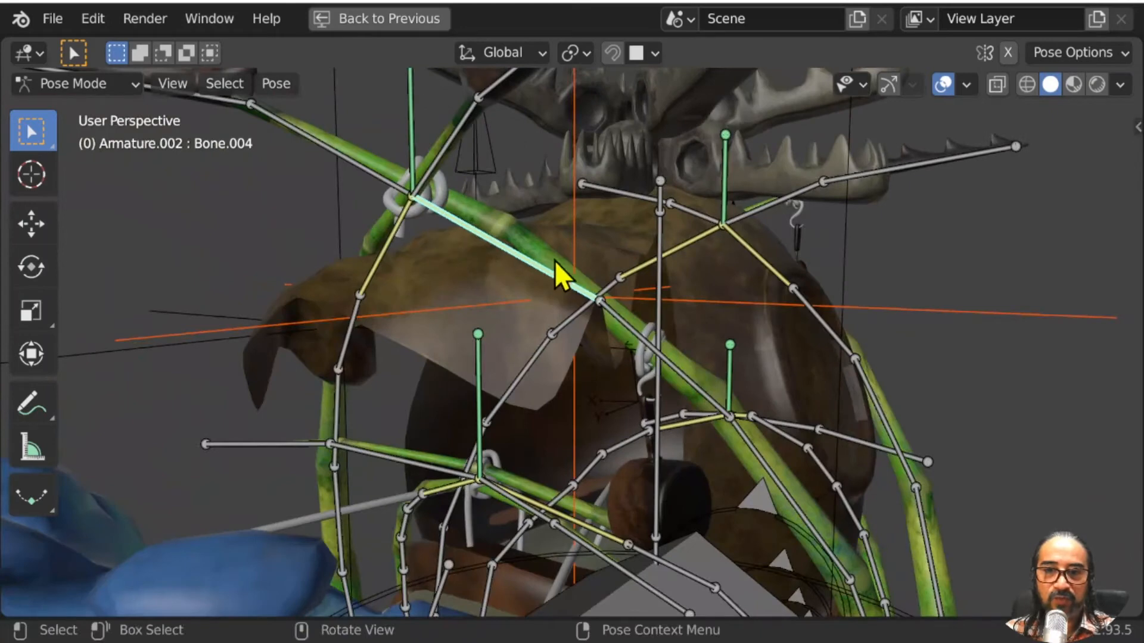
key("ctrl+p")
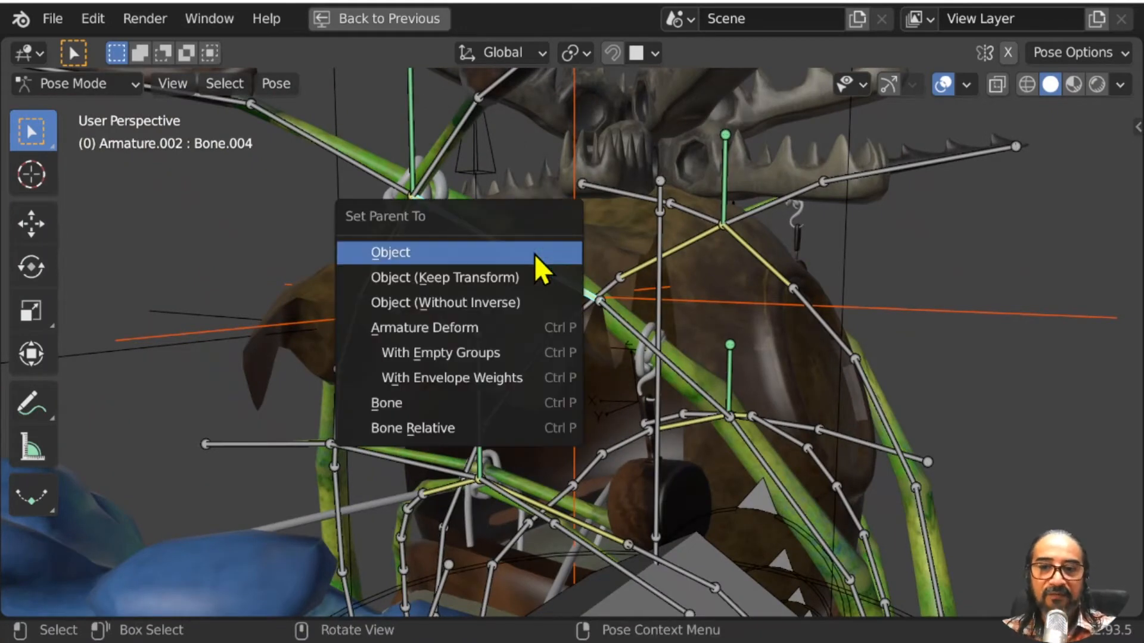
left_click(445, 410)
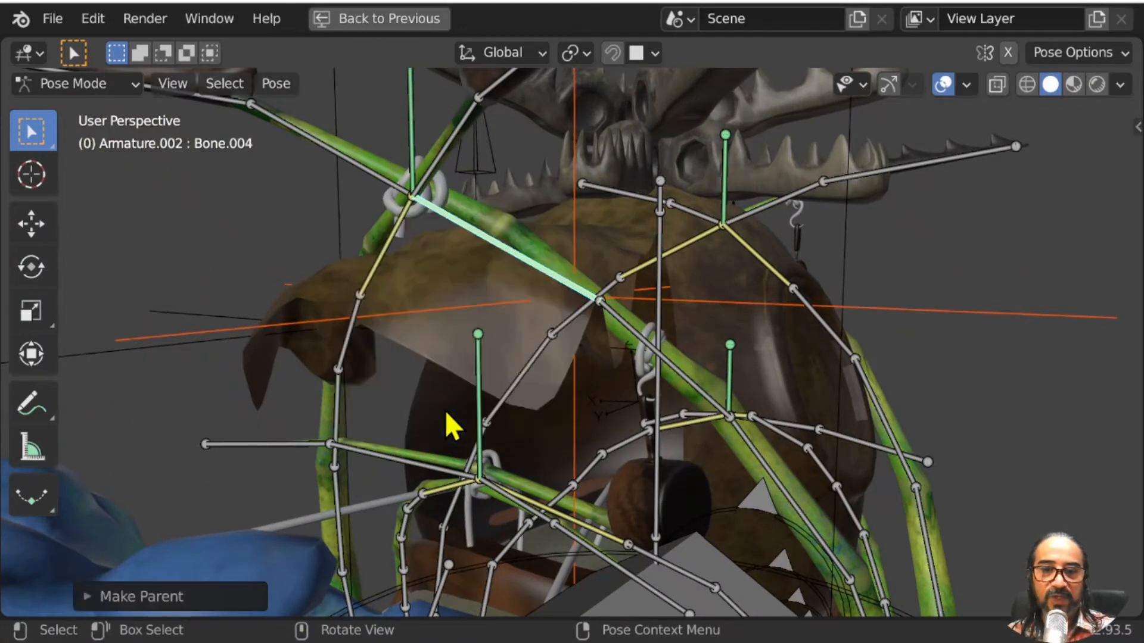
Step: Try moving the vertical control bone Bone.031 above the bamboo crossing, then cancel the movement
left_click(576, 199)
middle_click_drag(577, 198, 298, 334)
middle_click_drag(424, 384, 490, 262)
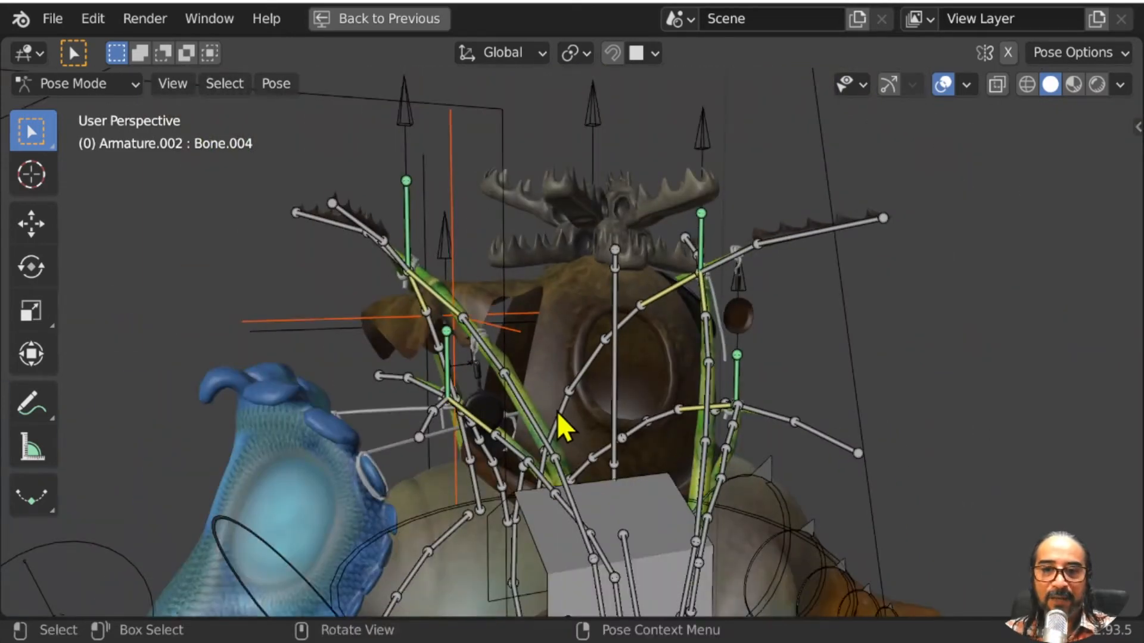
middle_click_drag(556, 412, 432, 218)
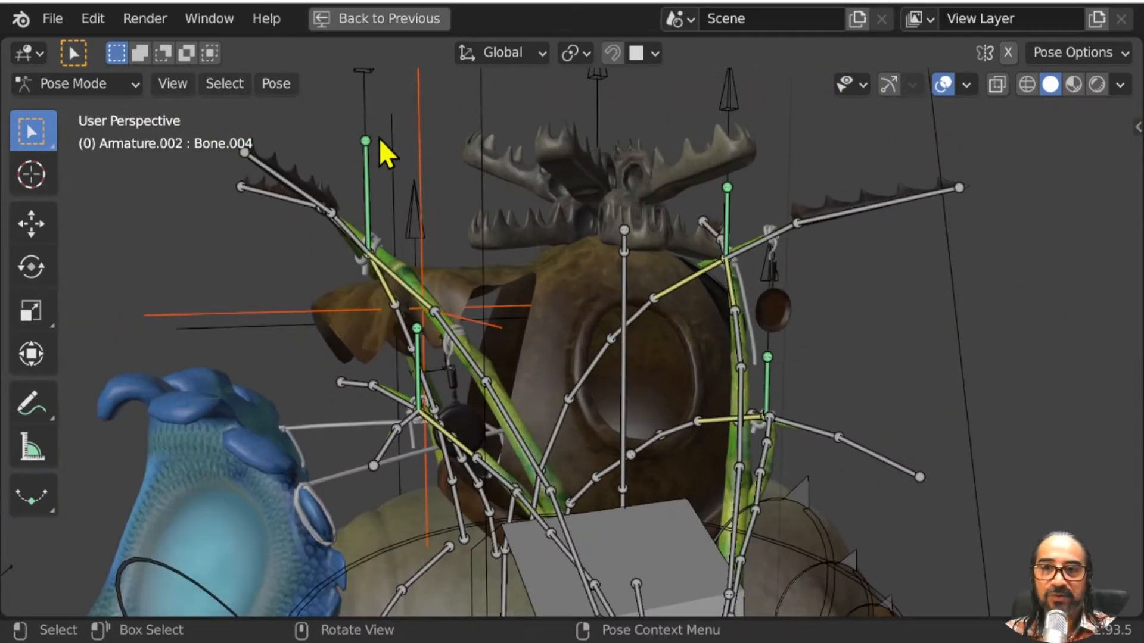
middle_click_drag(378, 148, 387, 184)
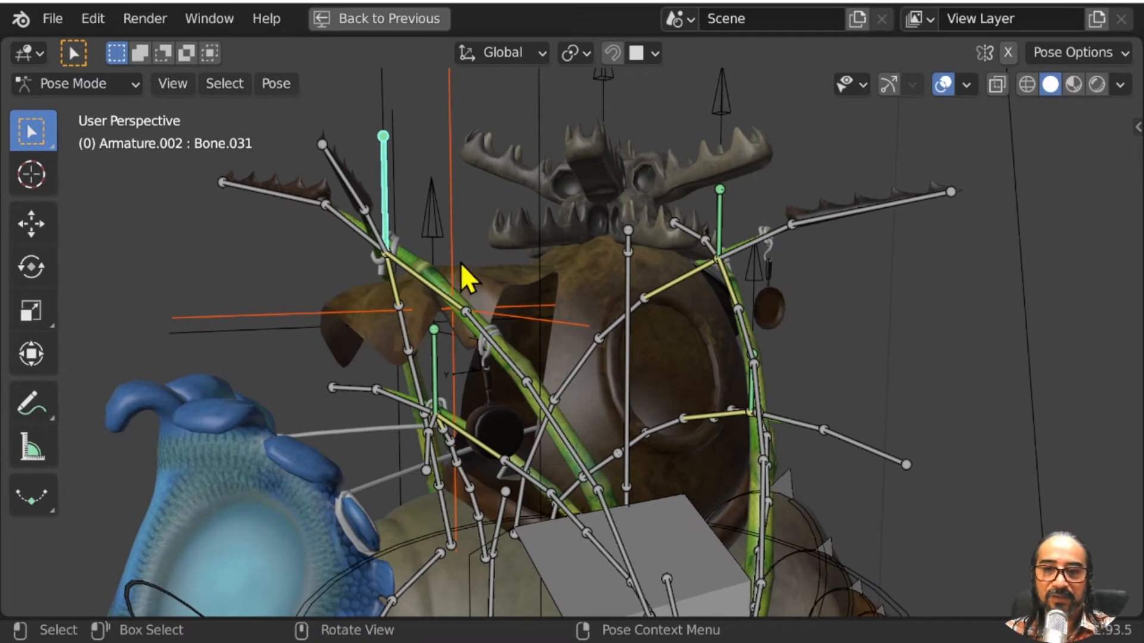
key("g")
key("Escape")
key("g")
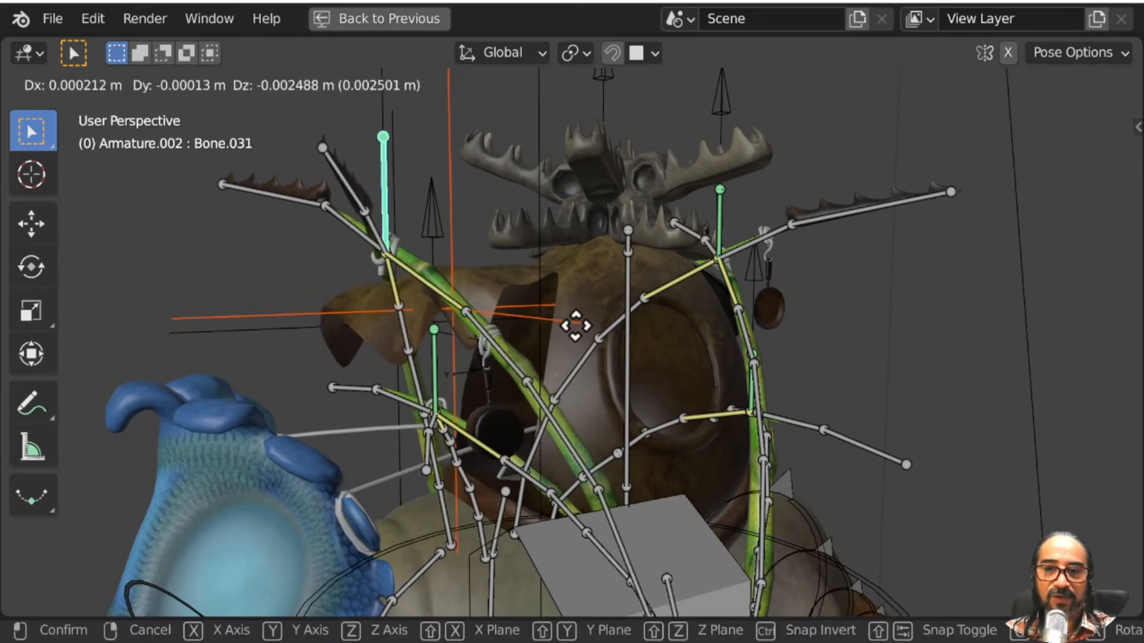
key("Escape")
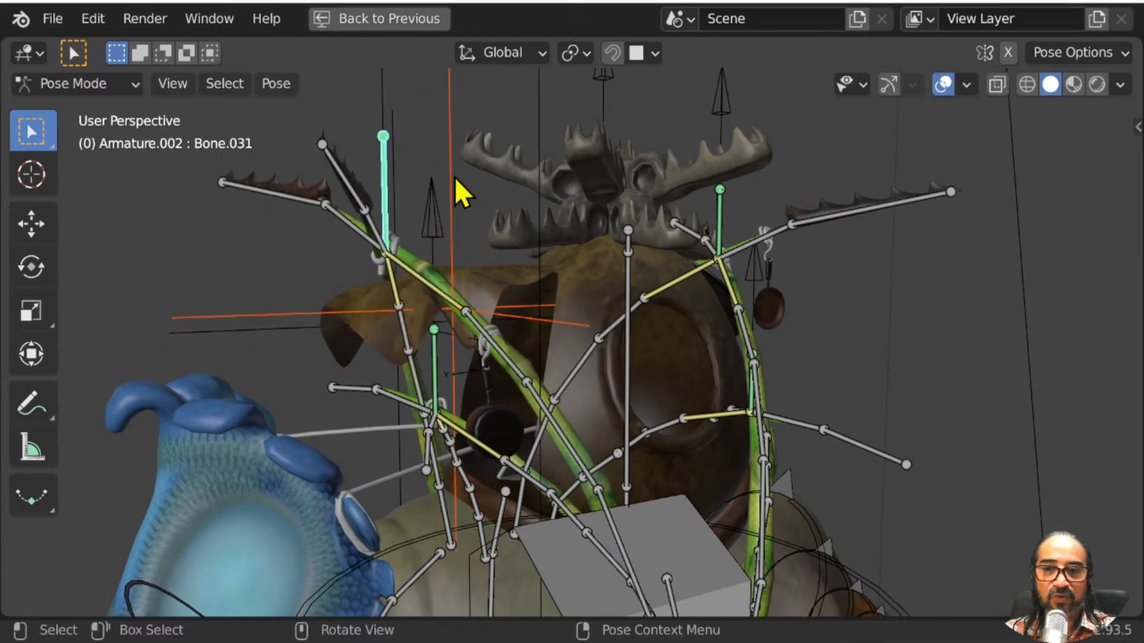
Step: Return to Object Mode, select Empty.011 at the flap's other corner plus the bamboo armature, and enter Pose Mode
middle_click_drag(332, 332, 737, 381)
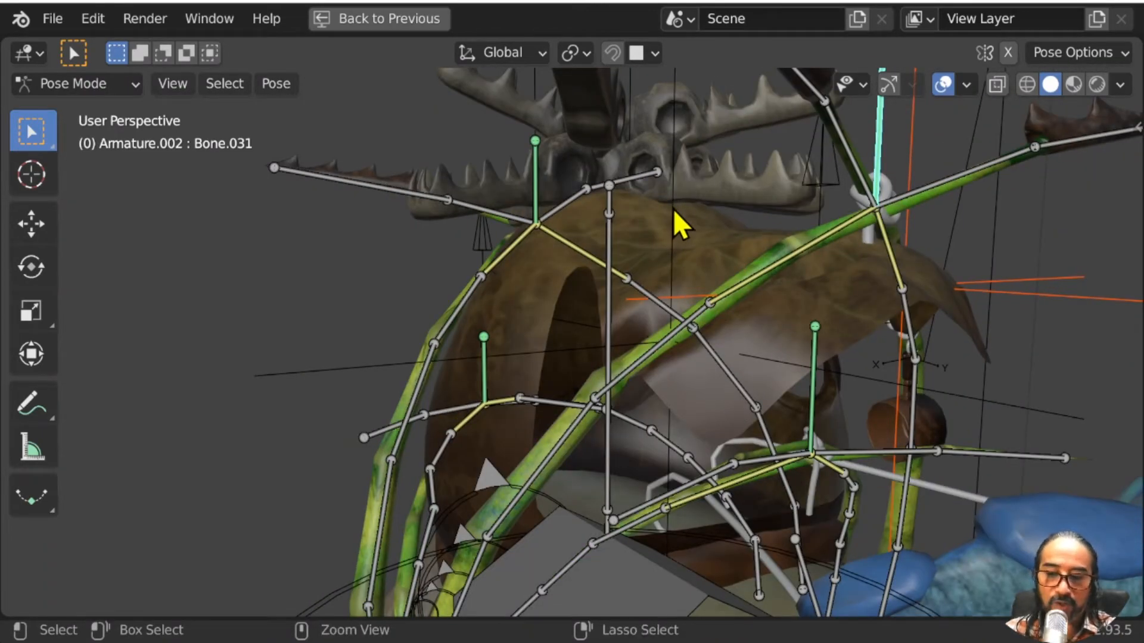
key("ctrl+Tab")
middle_click_drag(676, 331, 633, 218)
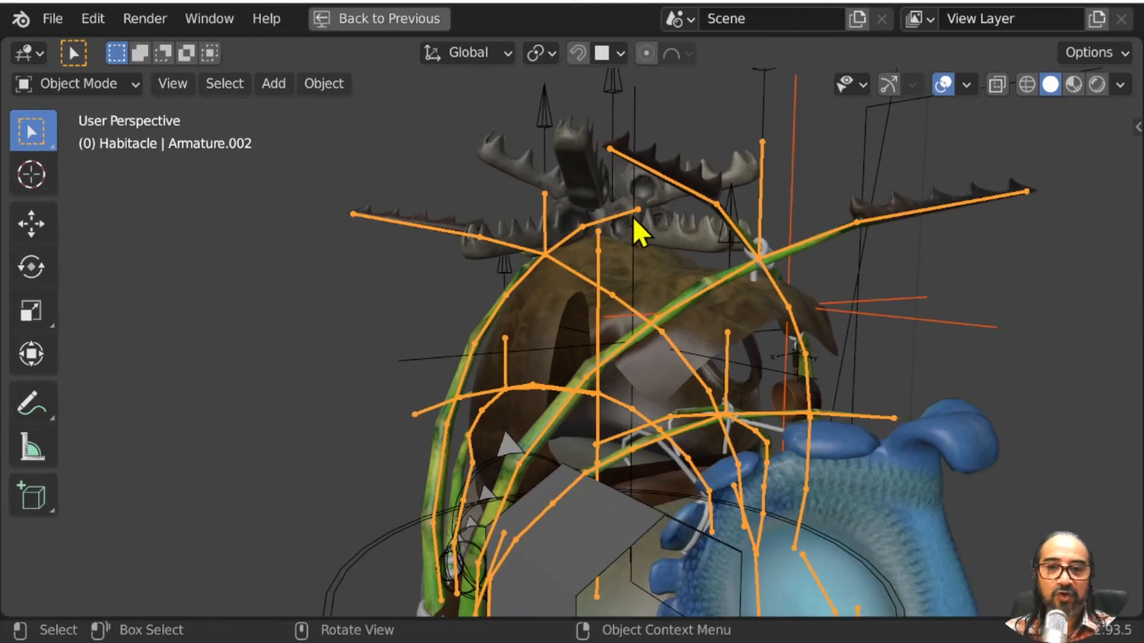
left_click(633, 119)
mouse_move(733, 439)
middle_mouse_down()
mouse_move(661, 447)
mouse_move(722, 442)
middle_mouse_up()
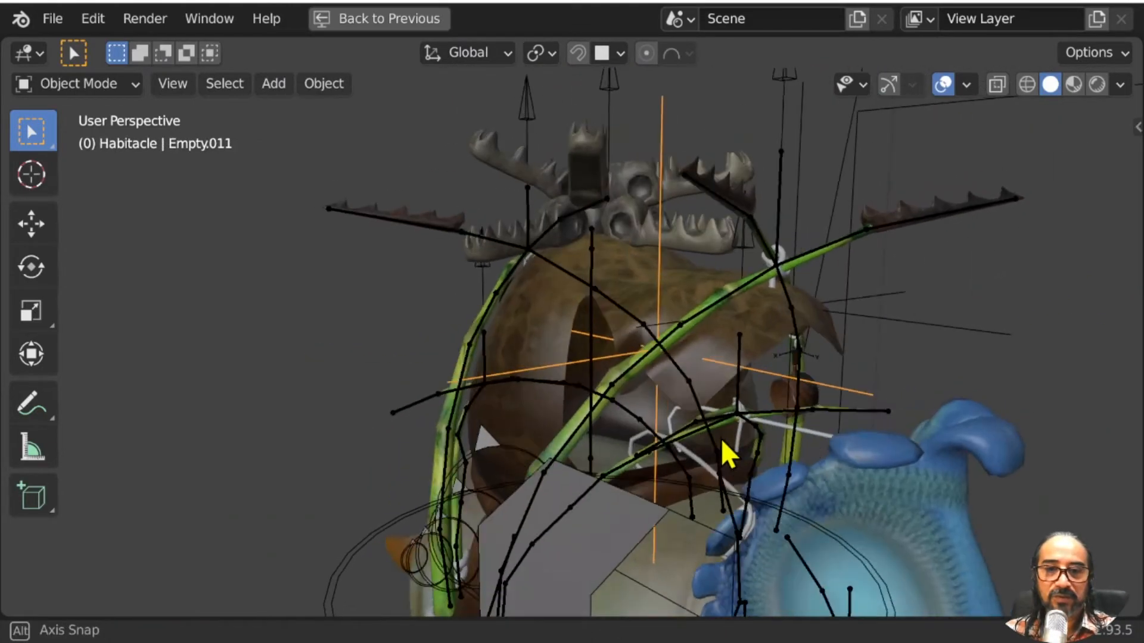
scroll(704, 438, "up", 6)
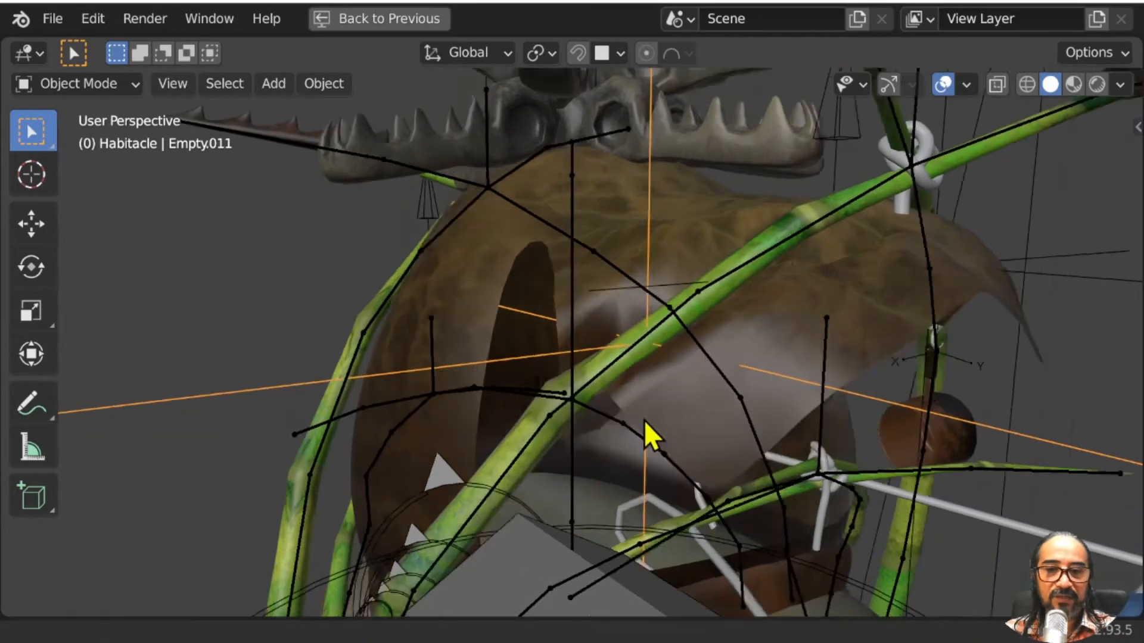
middle_click_drag(645, 420, 589, 424)
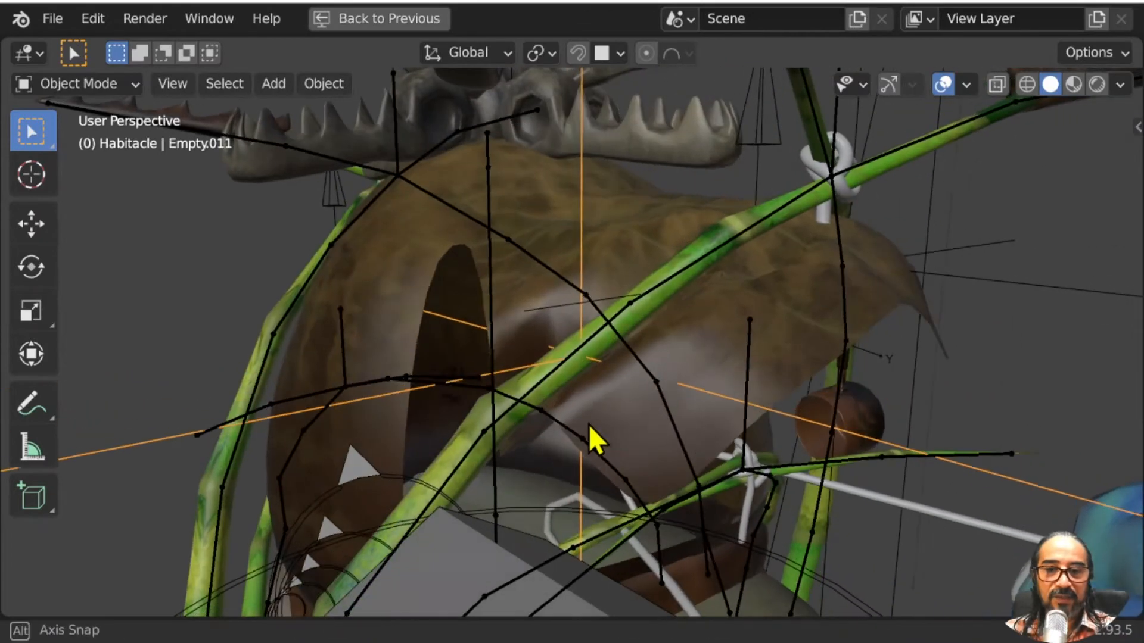
left_click(567, 356)
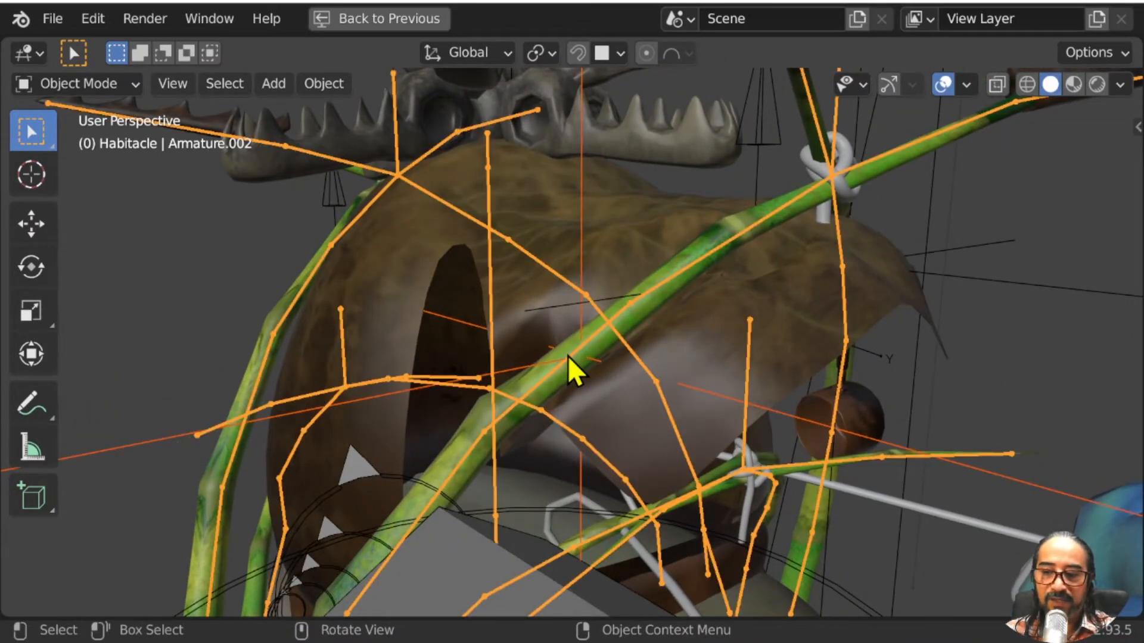
key("ctrl+Tab")
Step: Parent Empty.011 to Bone.010, the bamboo bone beside the flap's other corner, using the Bone parent type
middle_click_drag(574, 356, 542, 384)
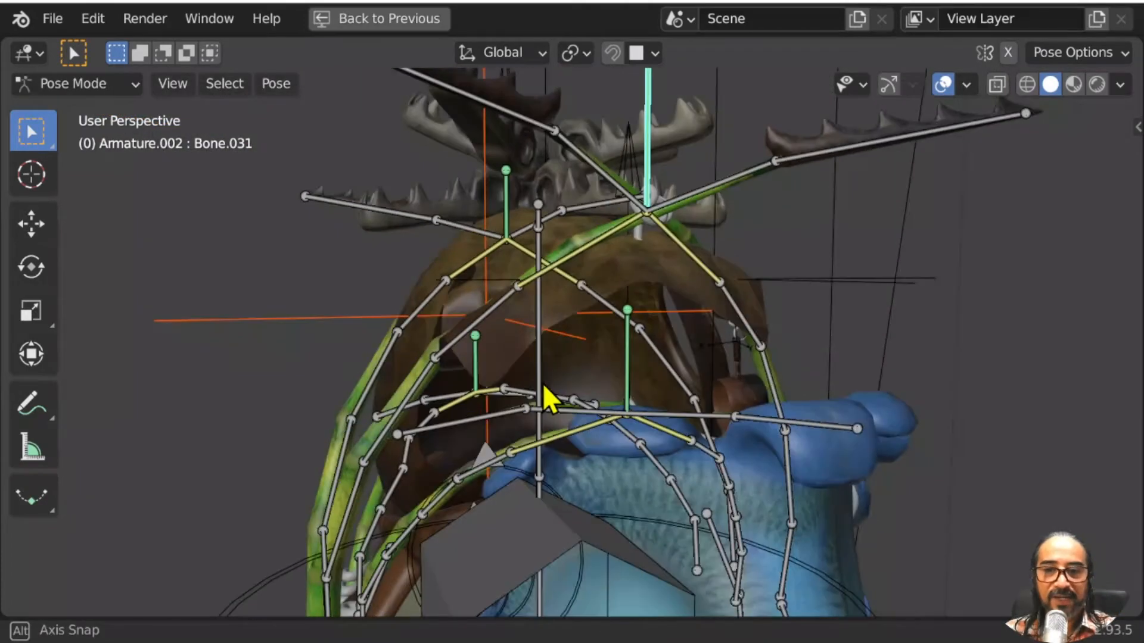
scroll(468, 314, "up", 2)
middle_click_drag(428, 268, 502, 320)
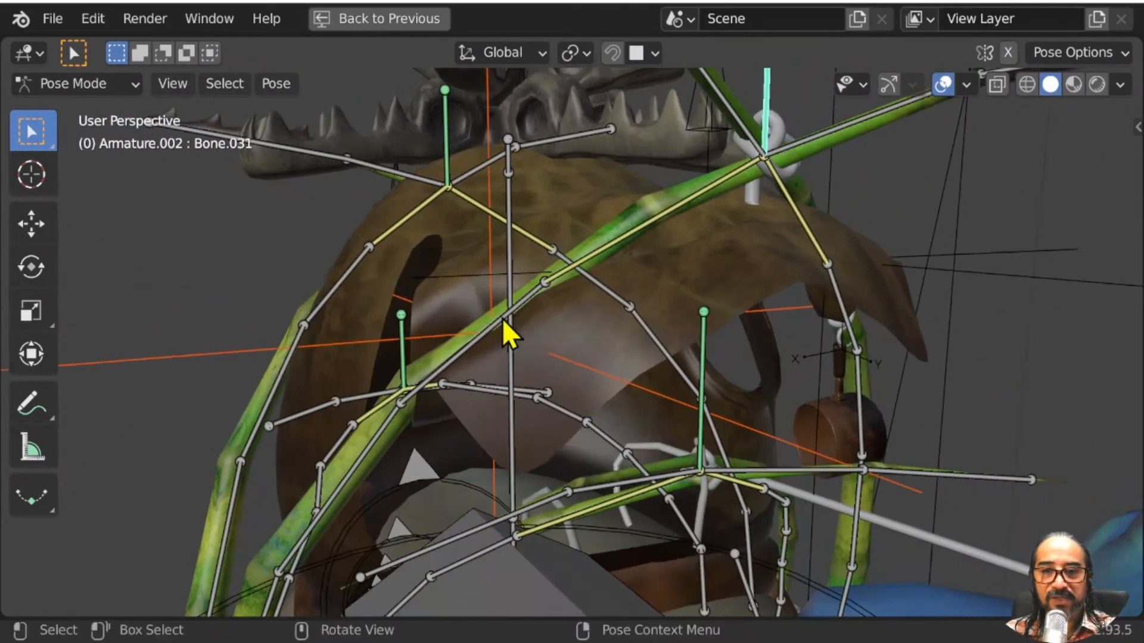
left_click(487, 364)
middle_click_drag(488, 364, 517, 352)
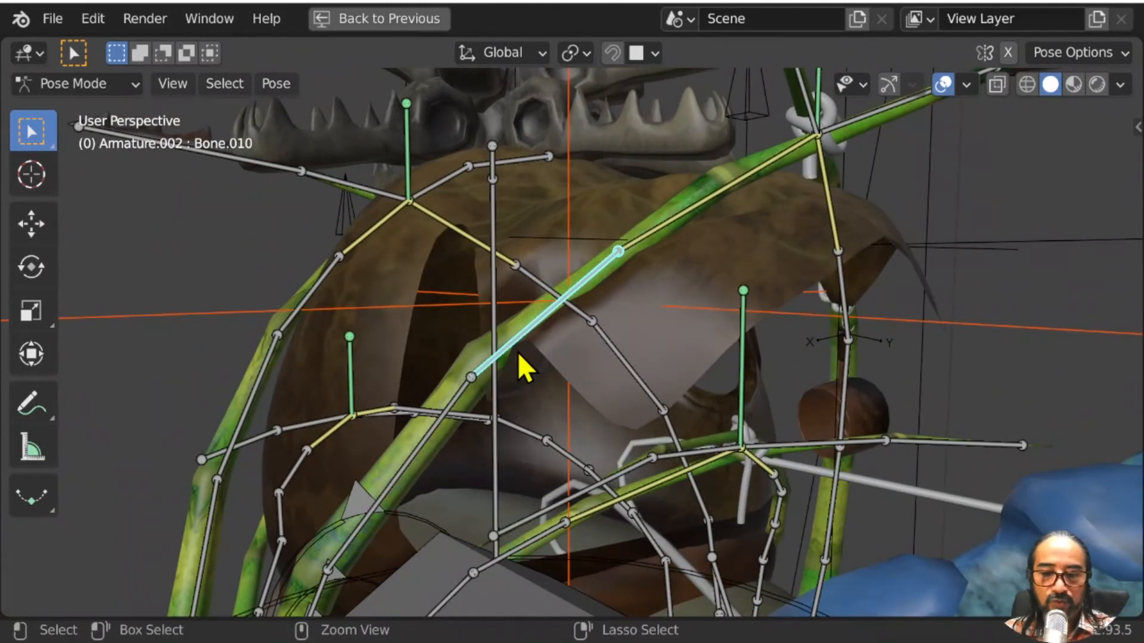
key("ctrl+p")
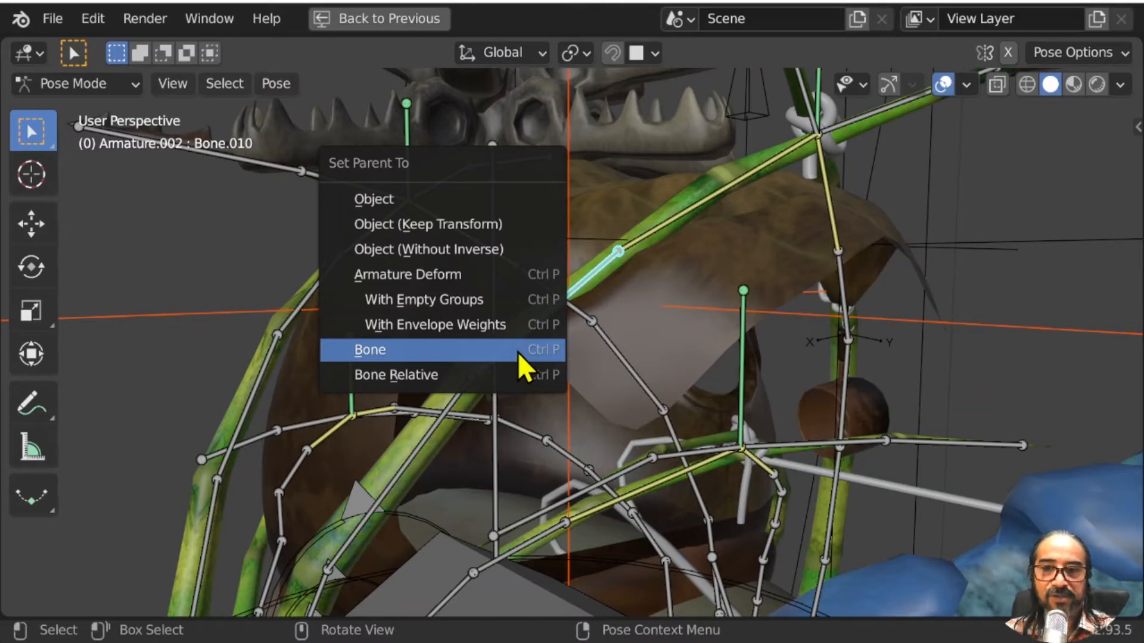
left_click(518, 352)
Step: Switch the bamboo armature back to Object Mode
middle_click_drag(536, 377, 567, 384)
key("Tab")
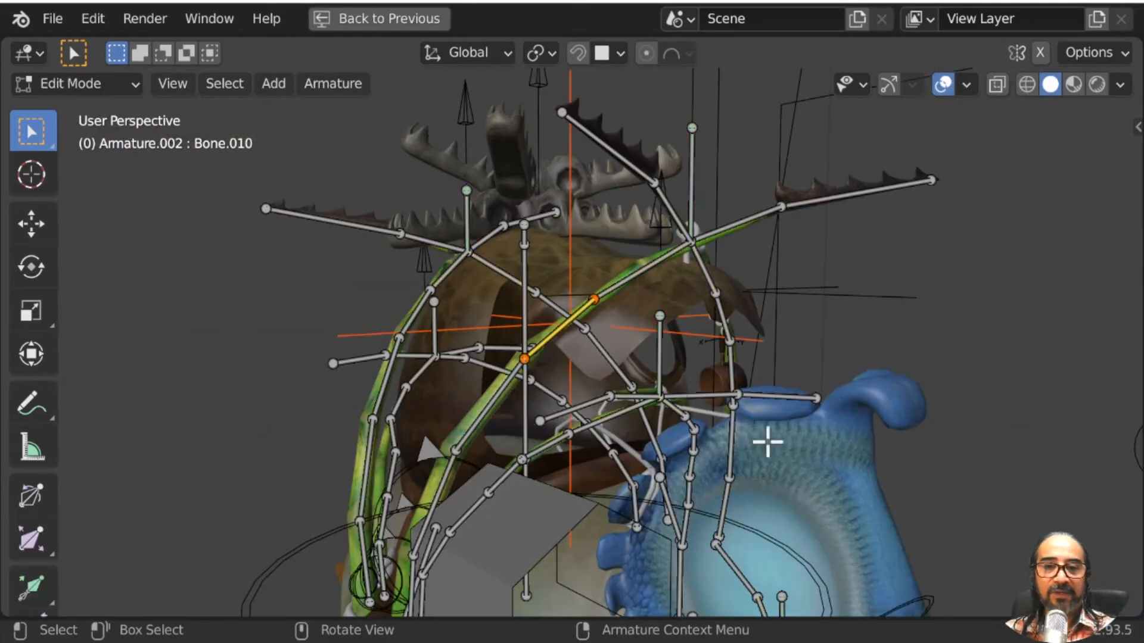
middle_click_drag(766, 439, 625, 454)
key("Tab")
middle_click_drag(779, 524, 189, 122)
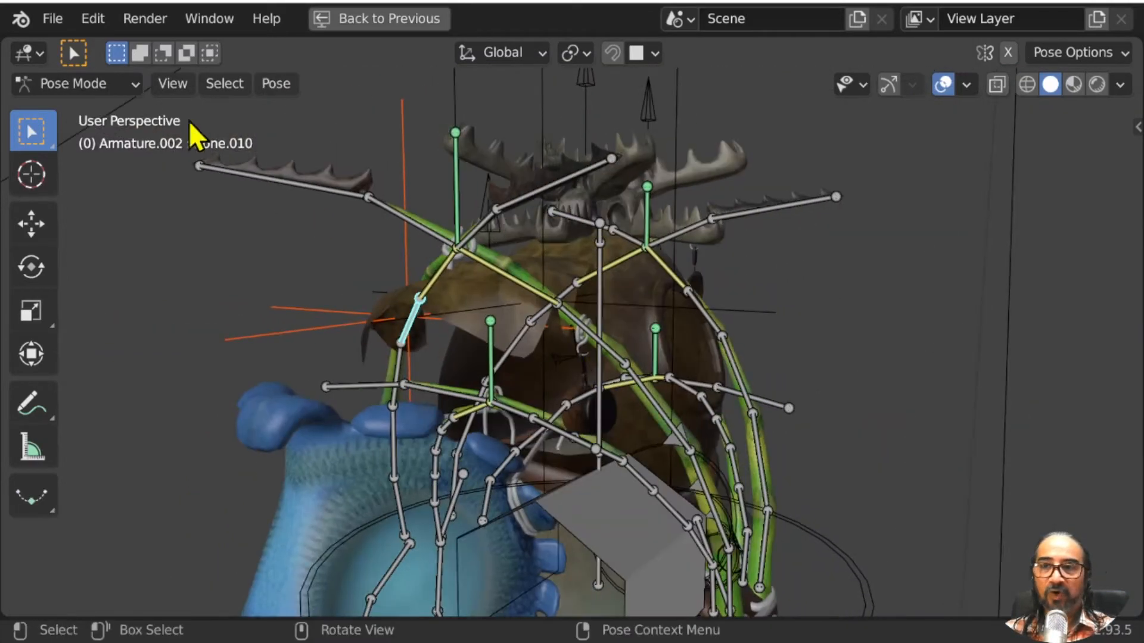
left_click(91, 72)
left_click(90, 112)
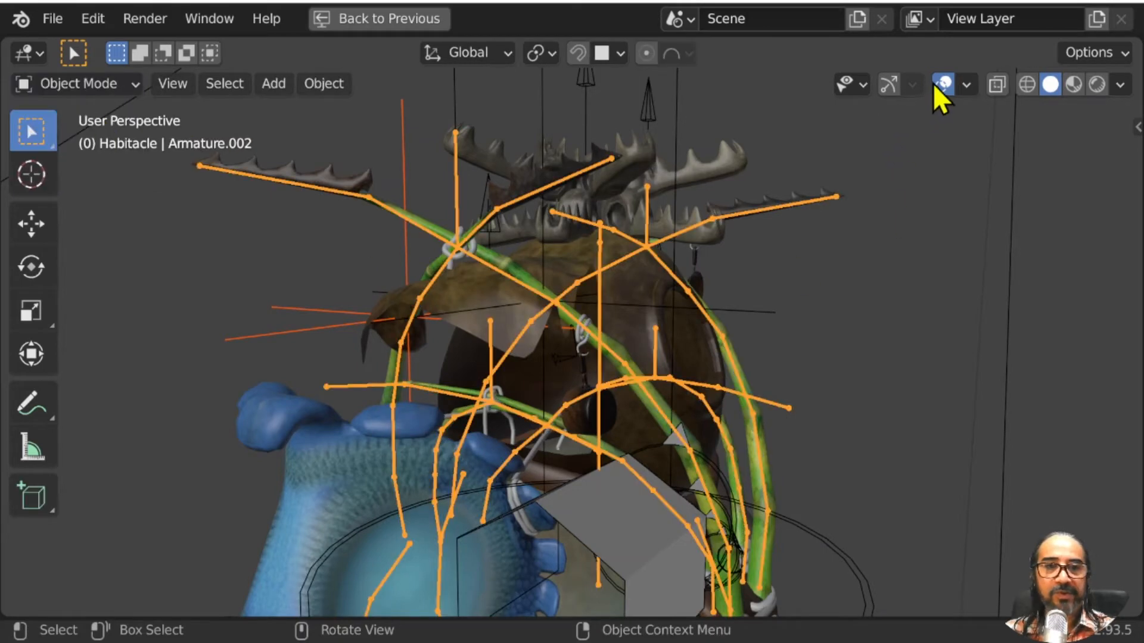
Step: Hide the viewport overlays to inspect the cabin cover and bamboo poles, then show the overlays again
middle_click_drag(834, 262, 715, 430)
left_click(950, 84)
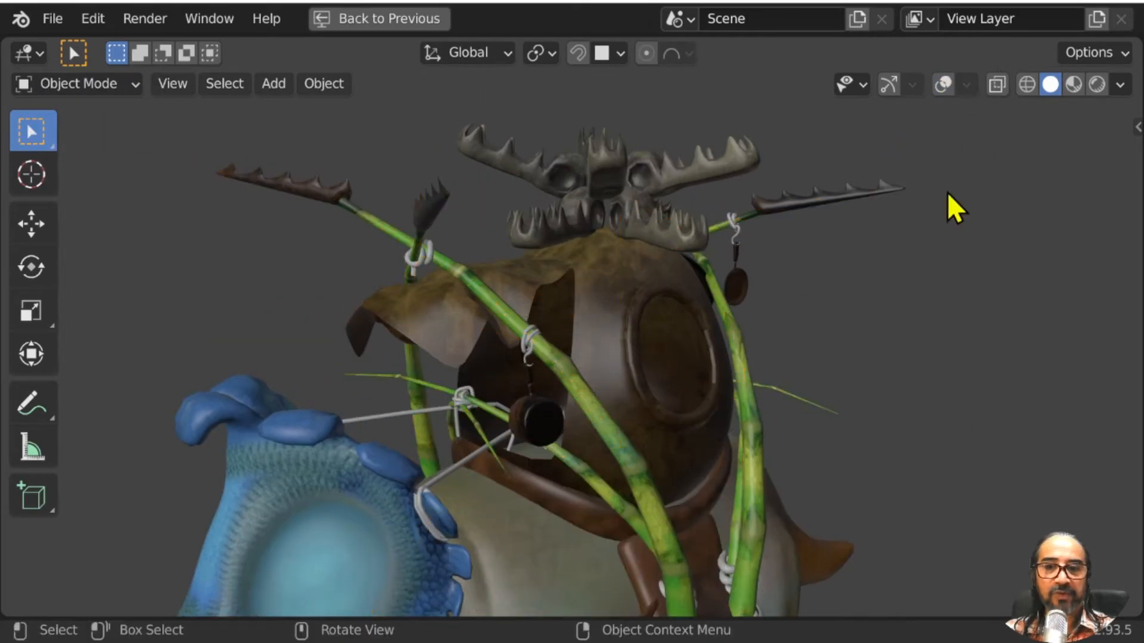
middle_click_drag(949, 204, 702, 413)
scroll(435, 366, "up", 3)
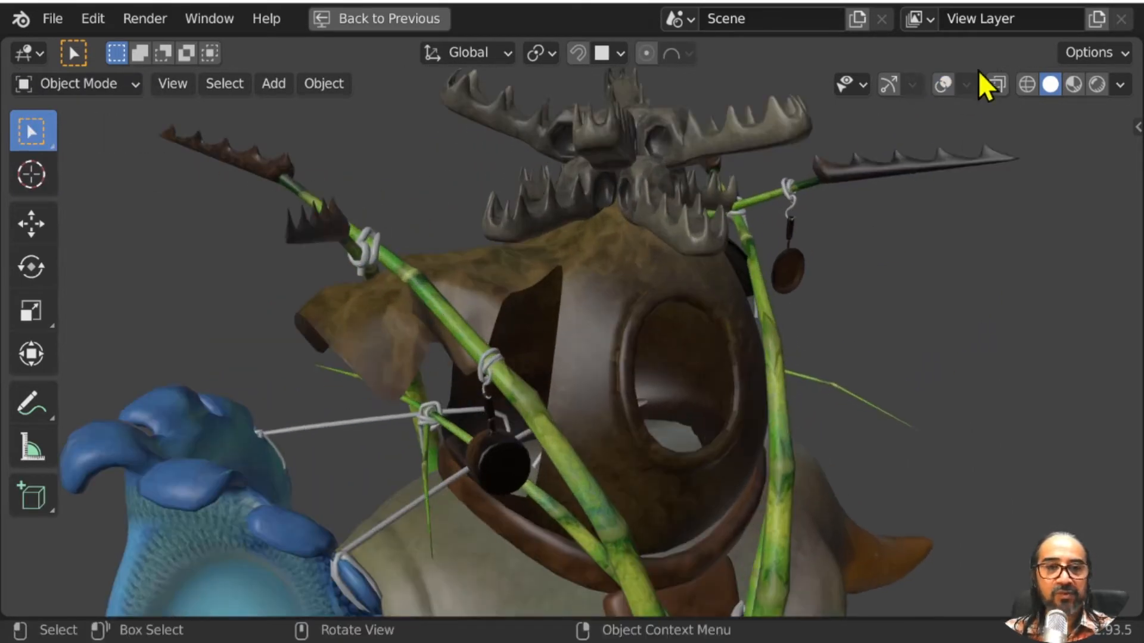
left_click(944, 85)
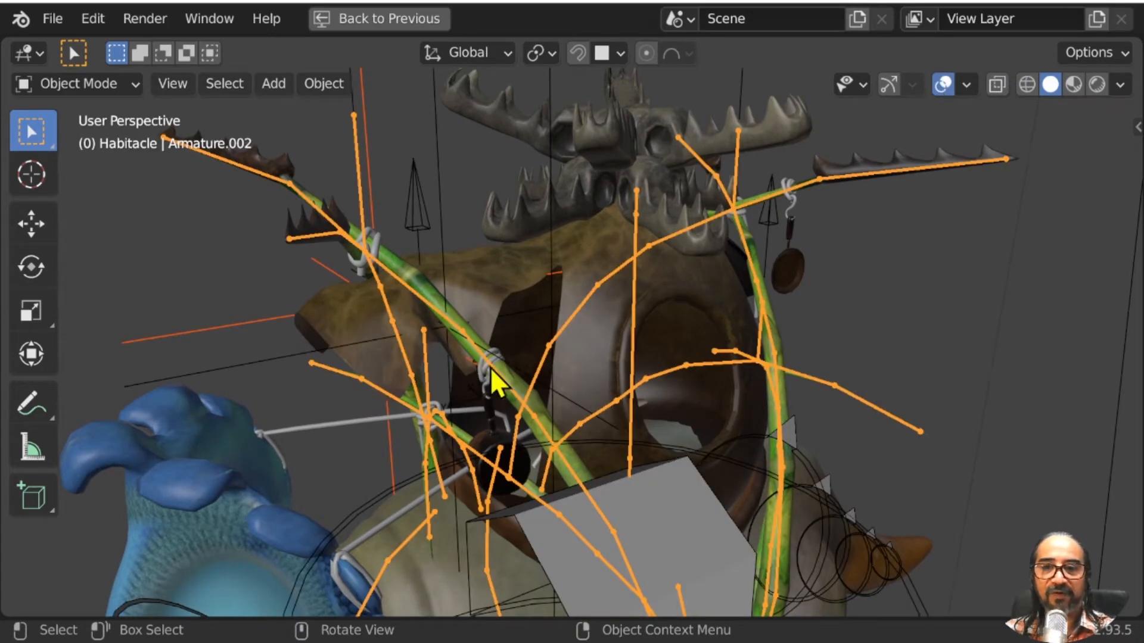
Step: Play the animation, hide the viewport overlays to examine how the flap's cloth follows the bamboo, and stop playback
middle_click_drag(493, 384, 454, 393)
key("space")
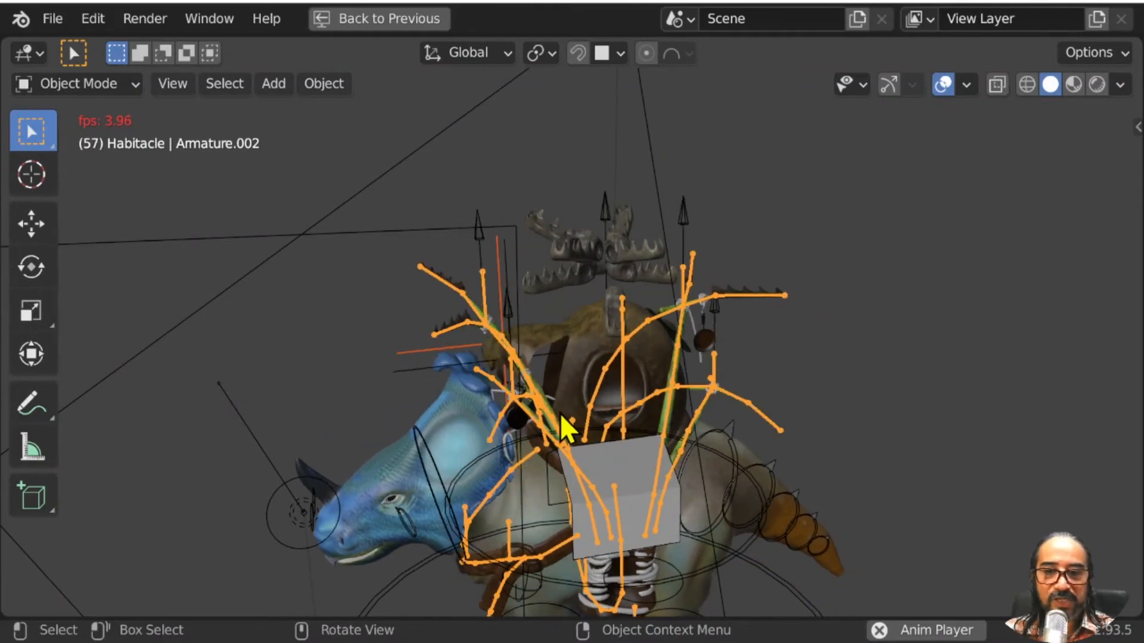
scroll(520, 369, "up", 6)
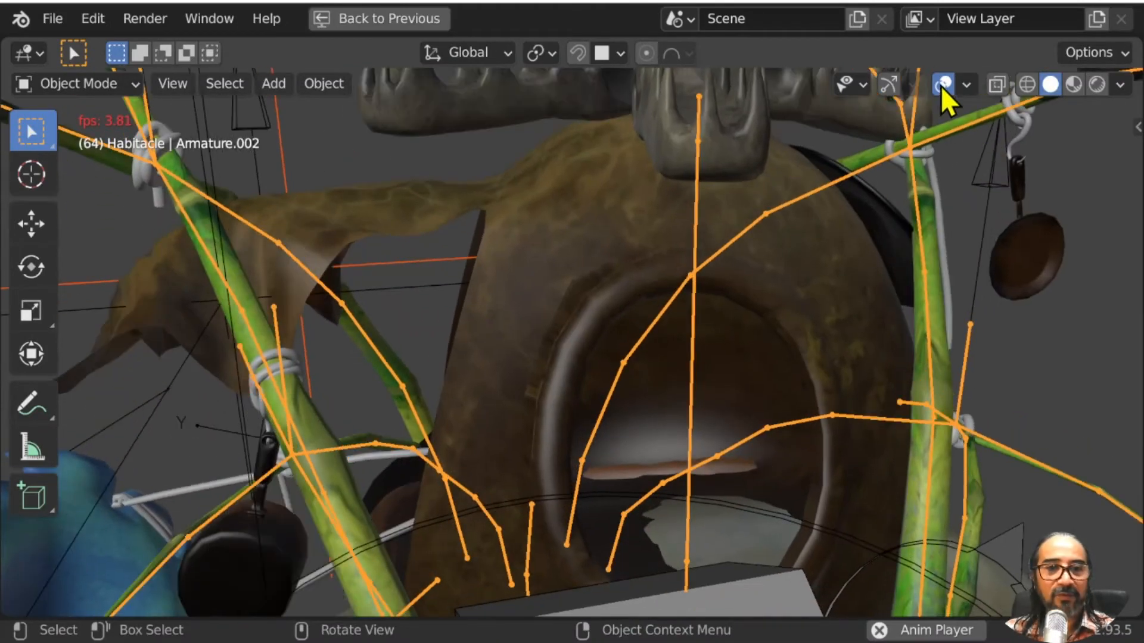
left_click(943, 84)
scroll(387, 410, "down", 5)
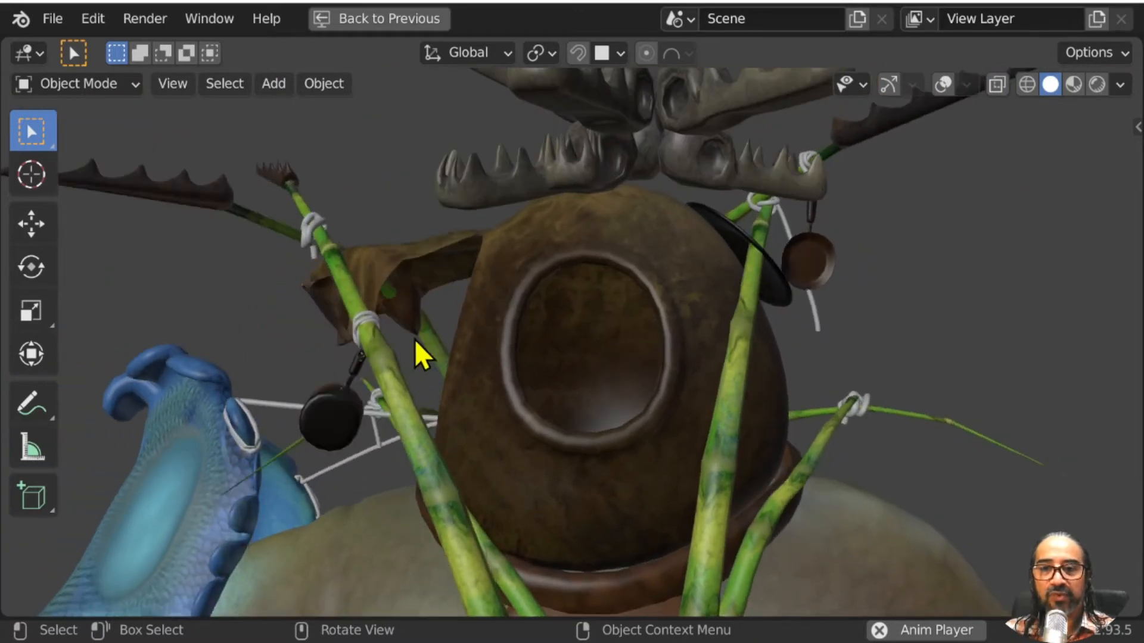
middle_click_drag(417, 345, 503, 502)
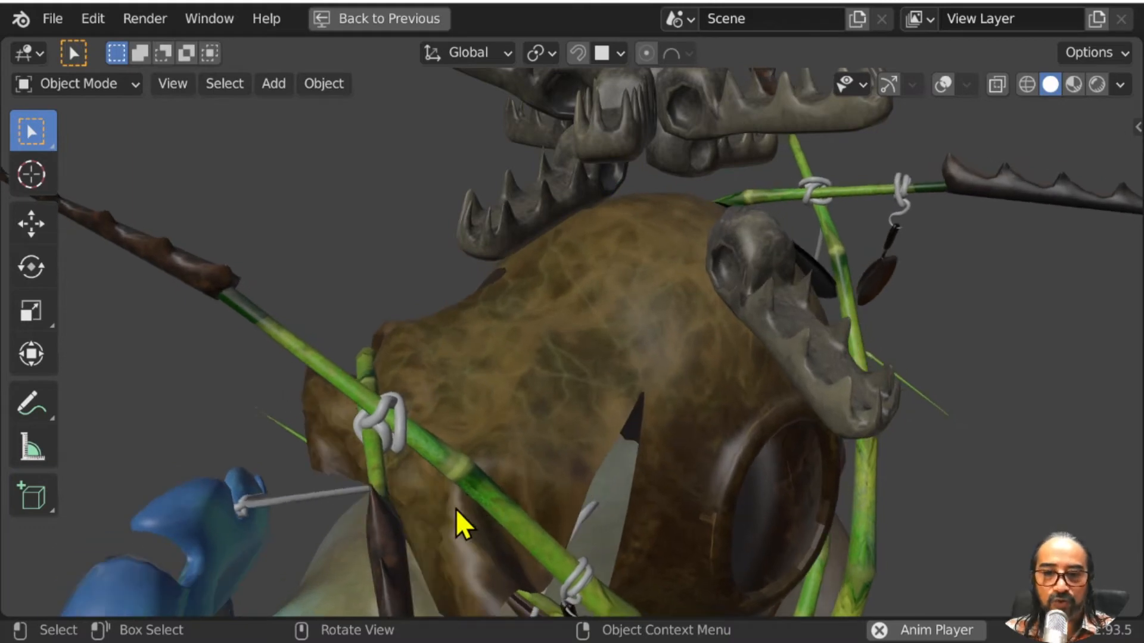
scroll(477, 510, "down", 5)
middle_click_drag(459, 510, 413, 311)
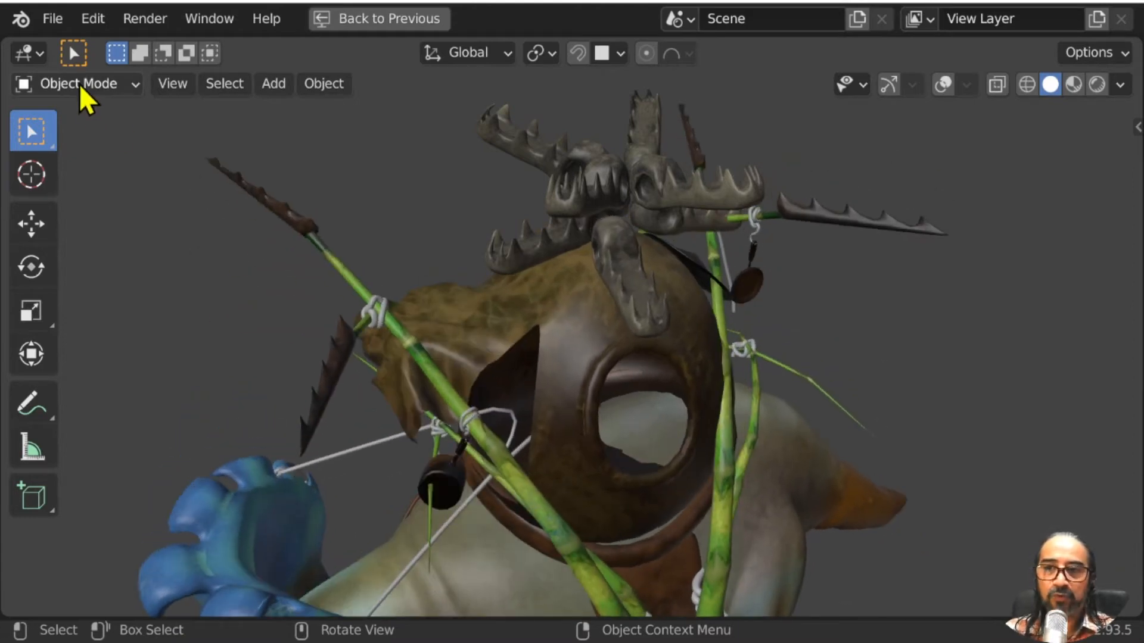
Step: Keep the cabin cover in Object Mode, show the viewport overlays again and restore the multi-editor layout
left_click(79, 83)
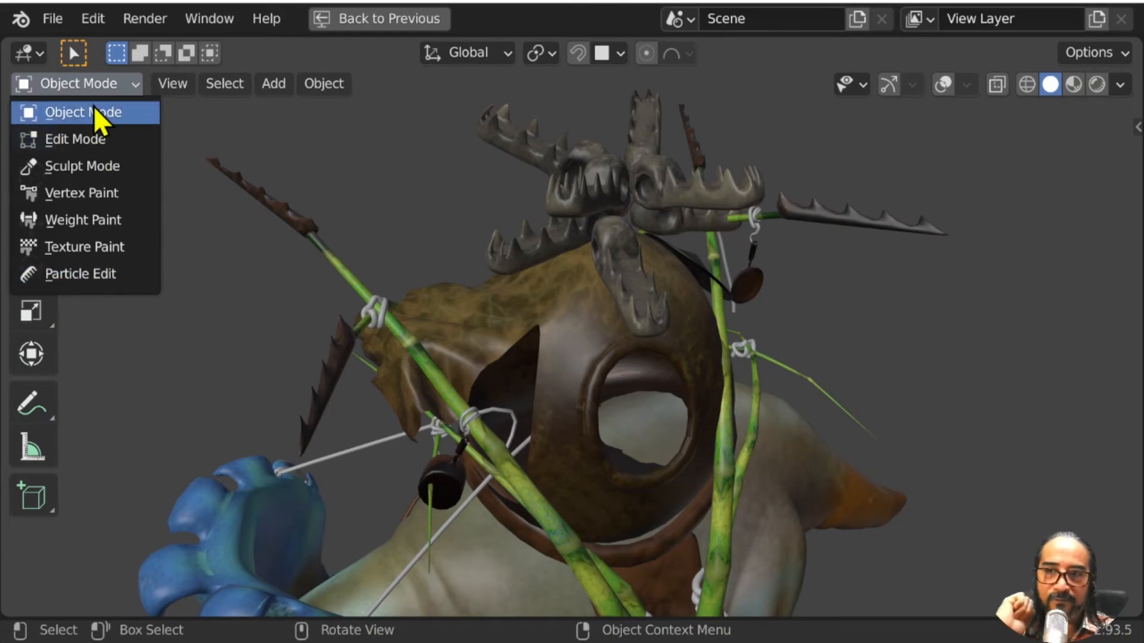
left_click(94, 109)
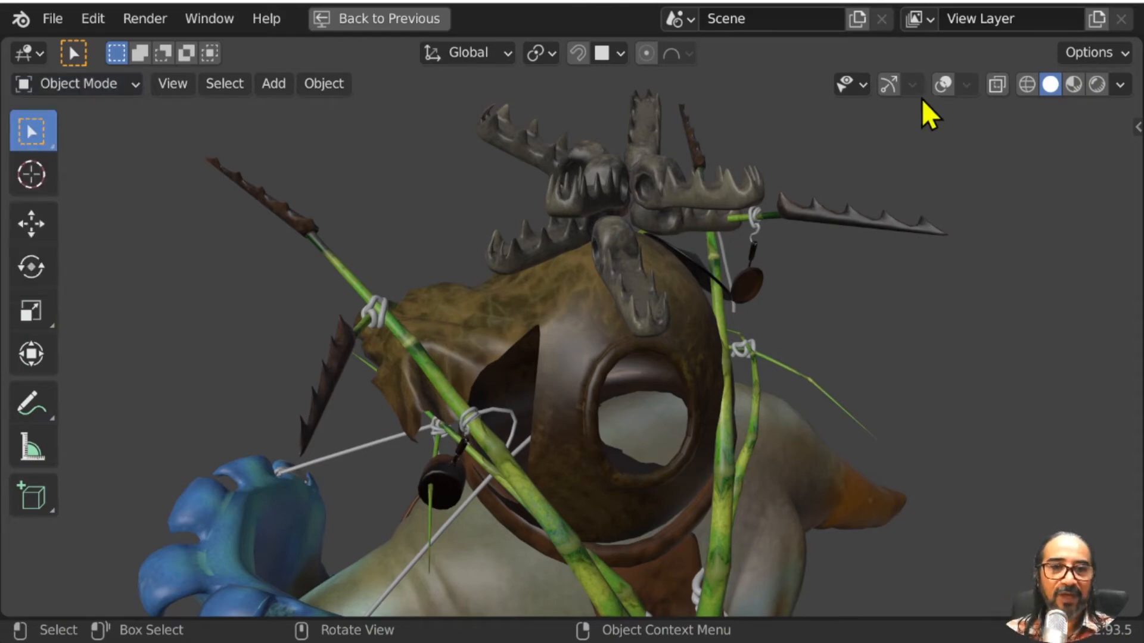
left_click(943, 84)
key("ctrl+space")
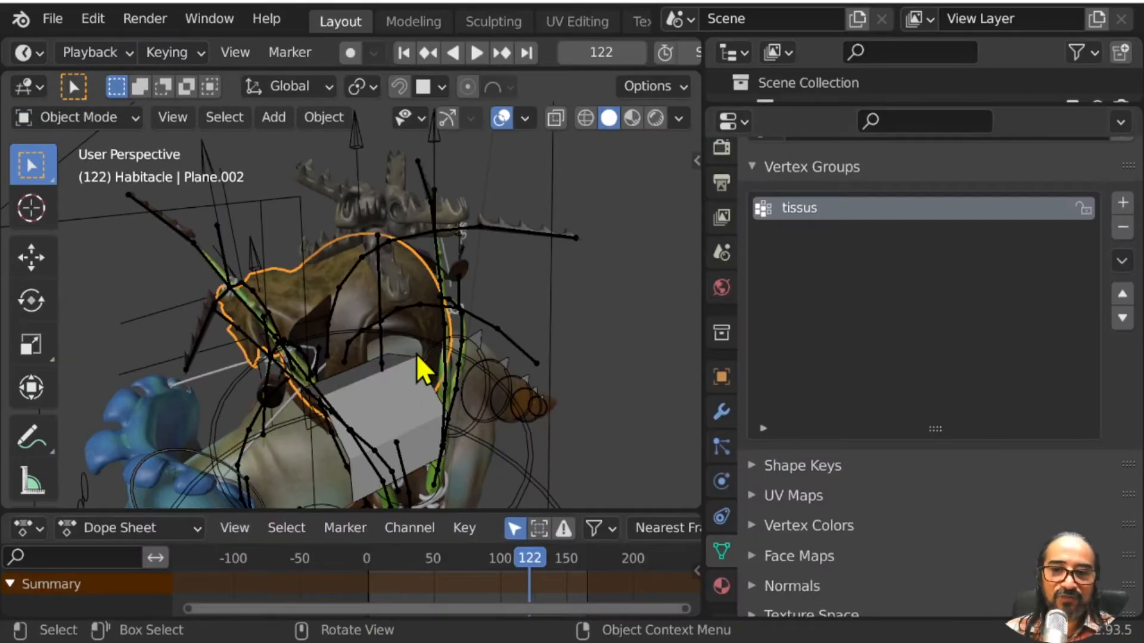
Step: Apply the Leather preset to the cabin cover's cloth physics and return the animation to frame 0
scroll(924, 478, "down", 4)
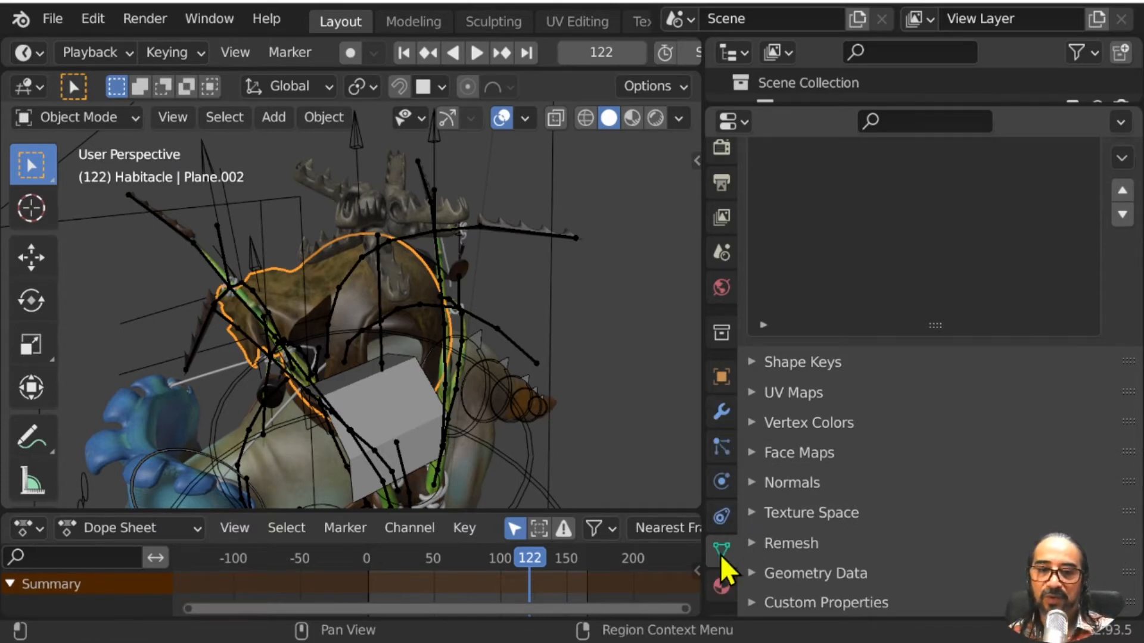
left_click(721, 481)
scroll(792, 468, "up", 6)
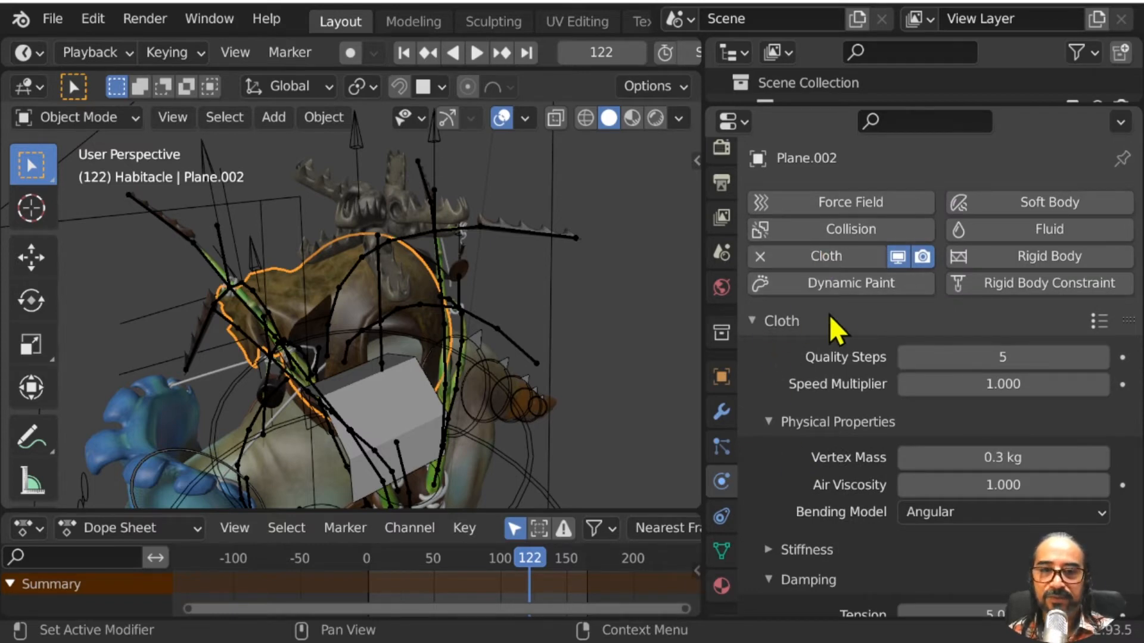
left_click(1099, 322)
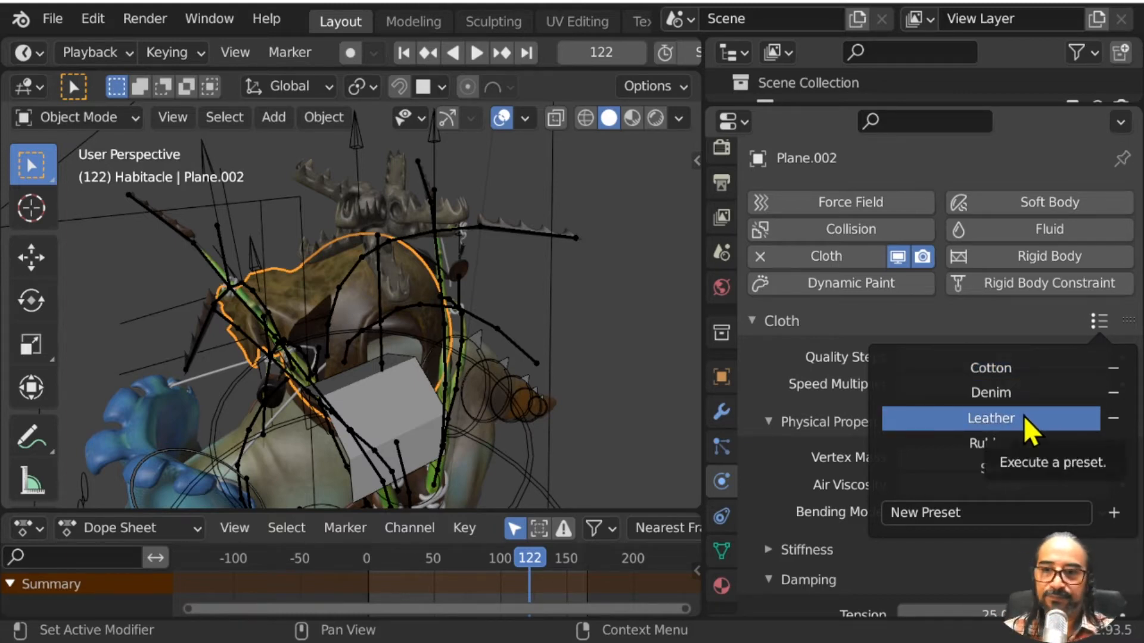
left_click(1030, 427)
left_click(361, 563)
key("space")
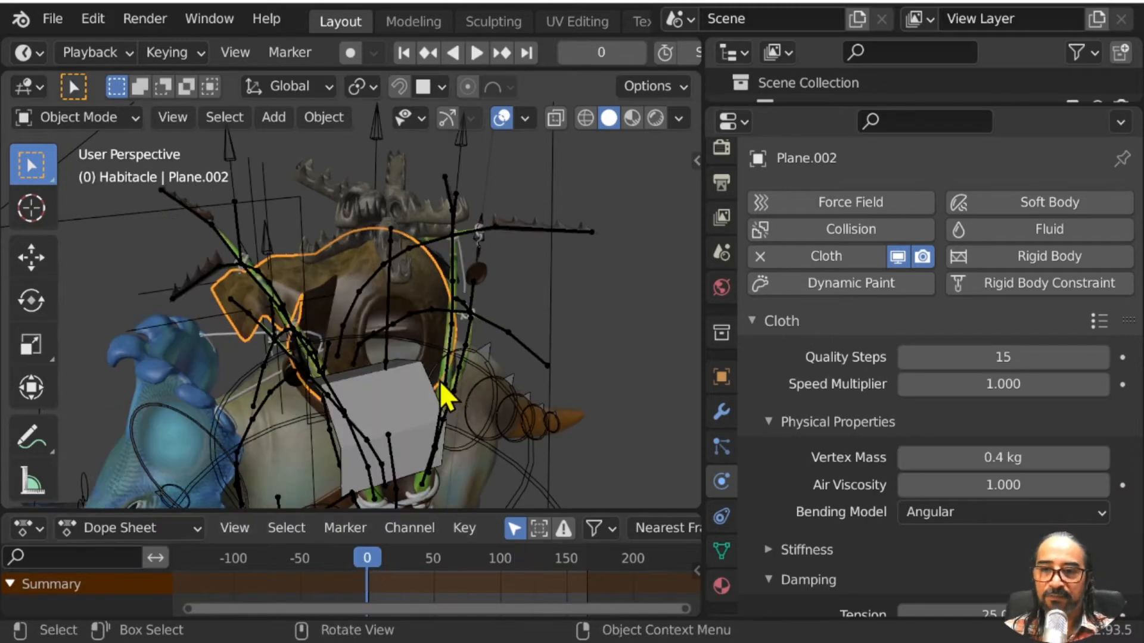
Step: Isolate the cabin cover in local view and switch it to Weight Paint mode
scroll(441, 381, "up", 3)
scroll(488, 383, "down", 4)
middle_click_drag(489, 384, 353, 289)
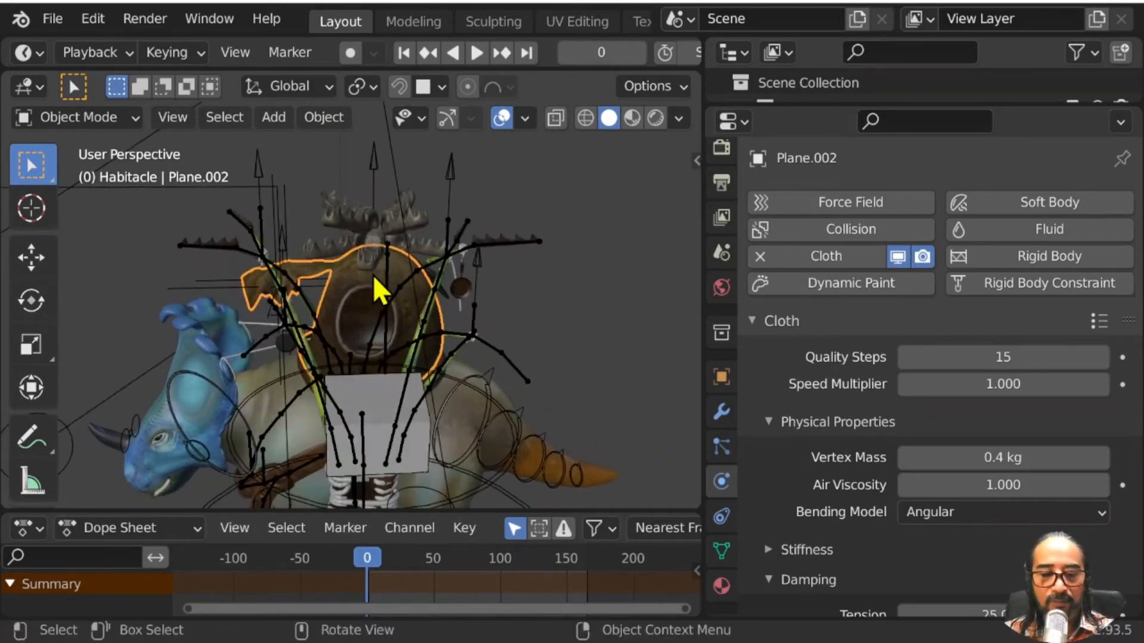
key("KP_Divide")
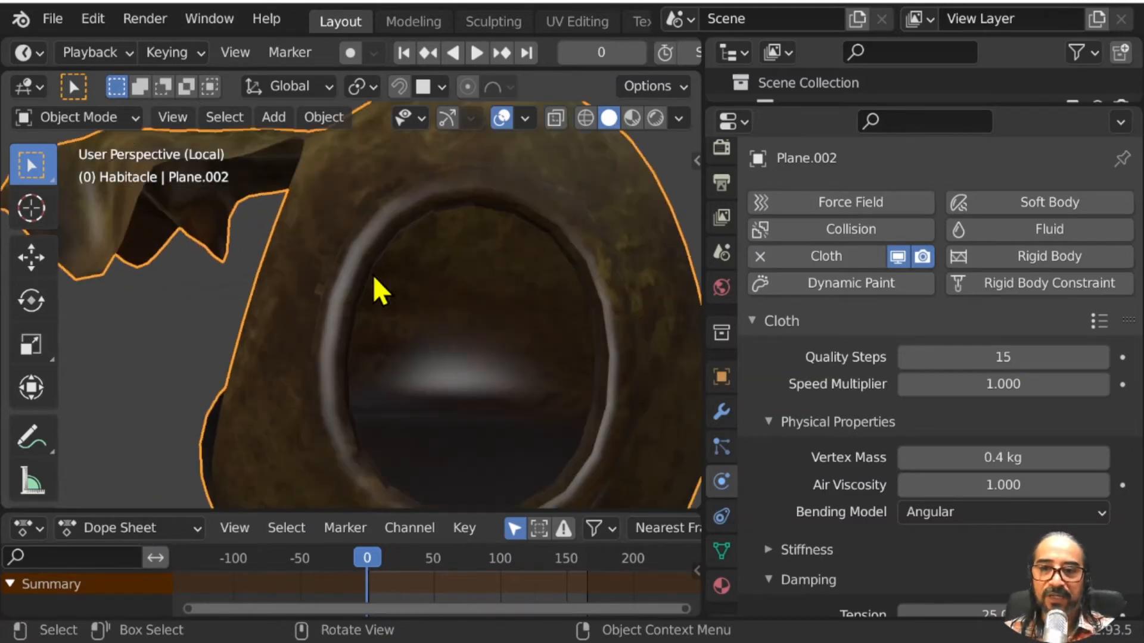
middle_click_drag(433, 314, 374, 290)
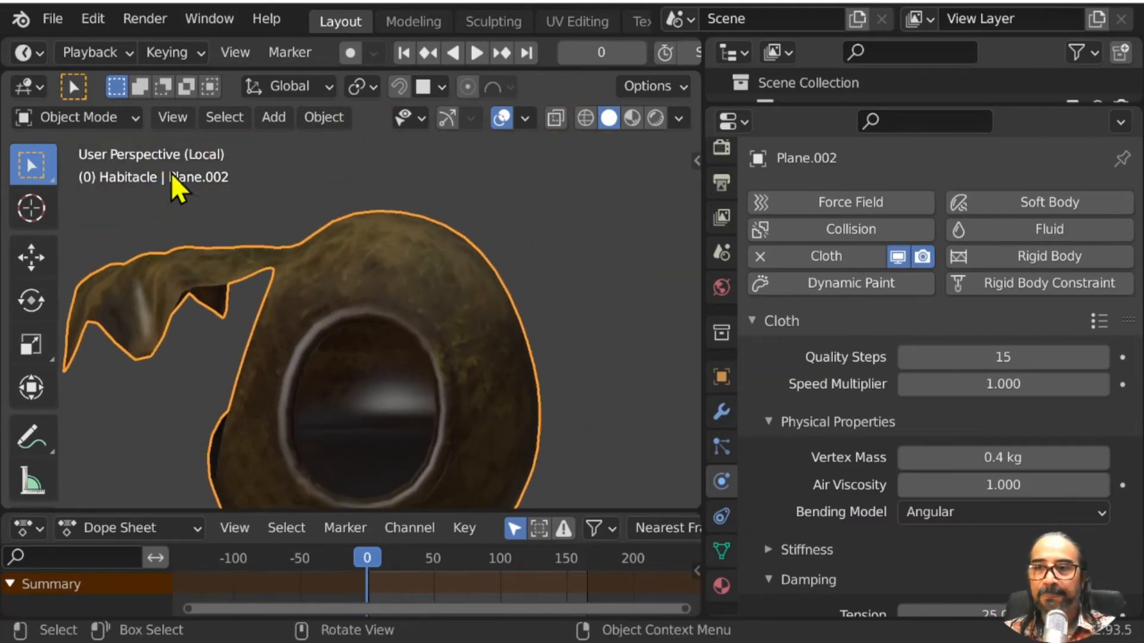
left_click(78, 117)
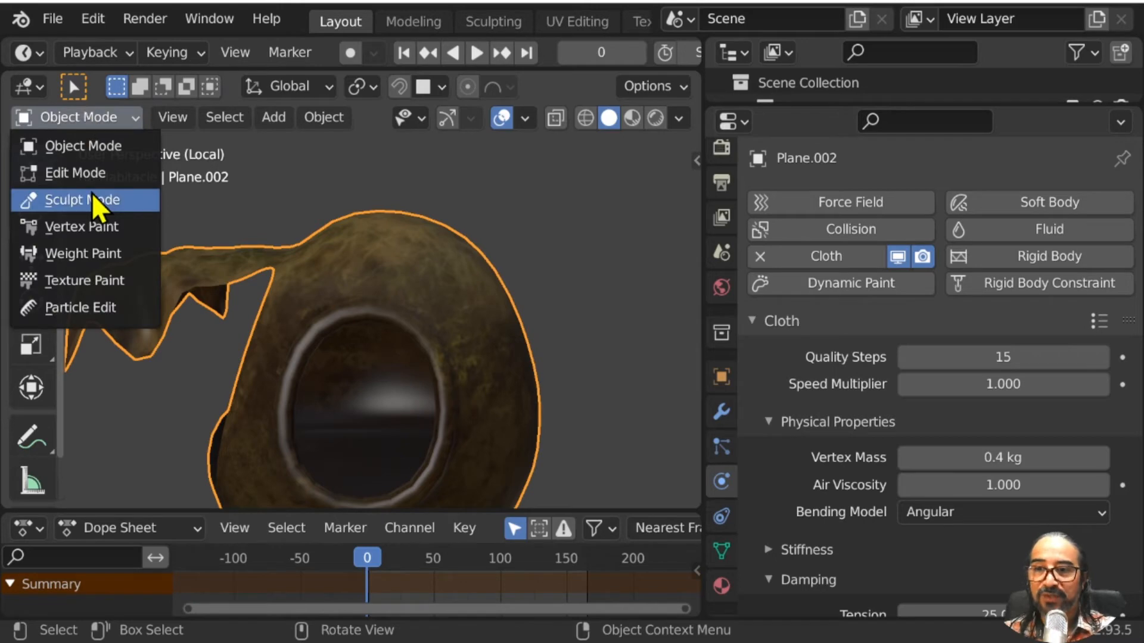
left_click(100, 258)
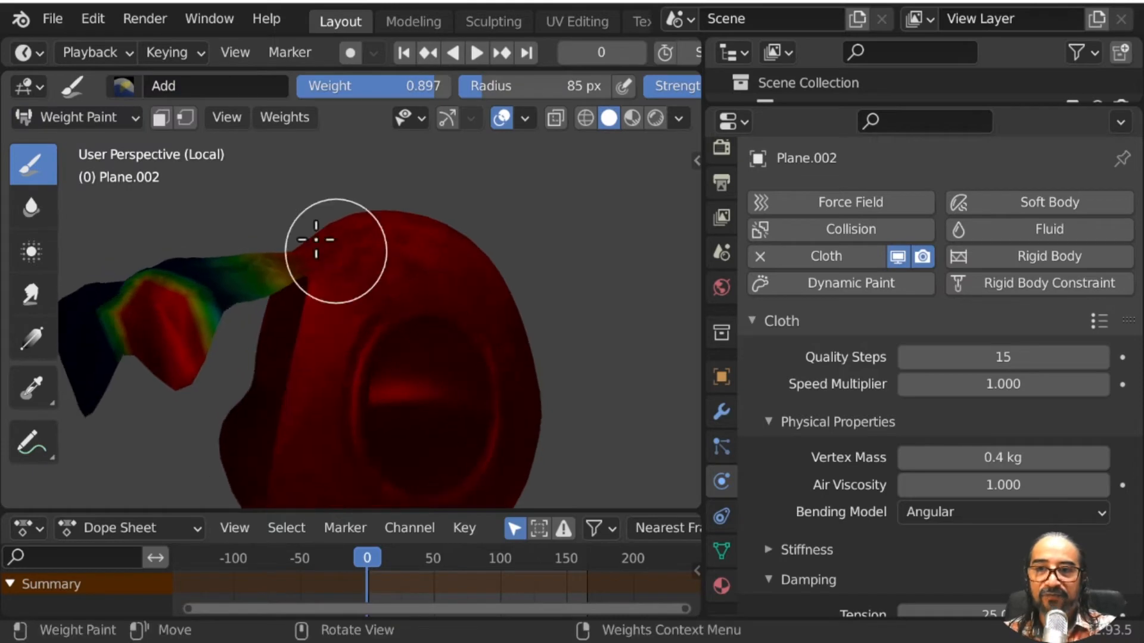
Step: Set the weight brush to Subtract and reduce the cabin cover's weights around the upper rim of the round opening
left_click(173, 86)
left_click(712, 212)
middle_click_drag(417, 333, 357, 208)
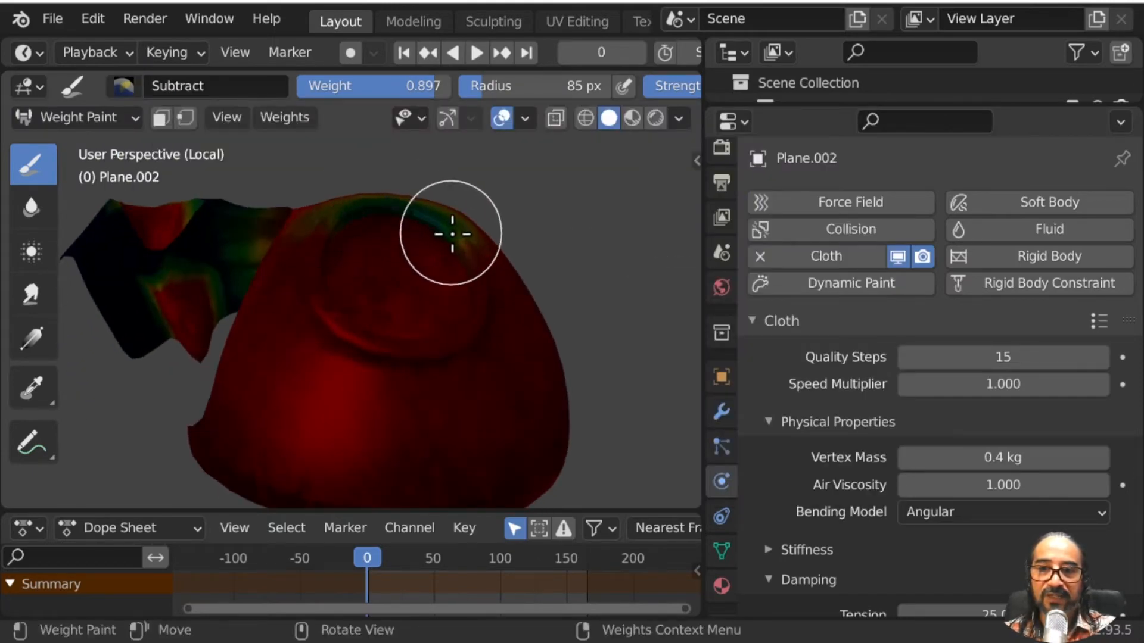
middle_click_drag(452, 233, 475, 350)
middle_click_drag(483, 398, 363, 464)
Step: Play the animation to check the cloth around the round opening, stop it and return to frame 0
key("space")
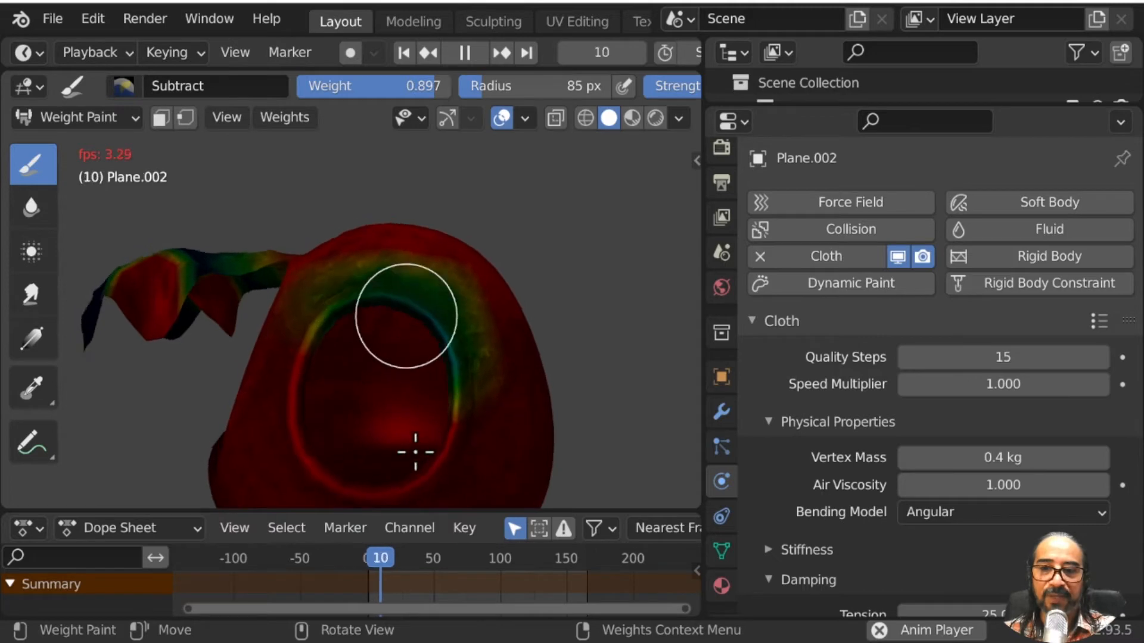
key("space")
middle_click_drag(448, 309, 393, 494)
left_click_drag(374, 570, 334, 566)
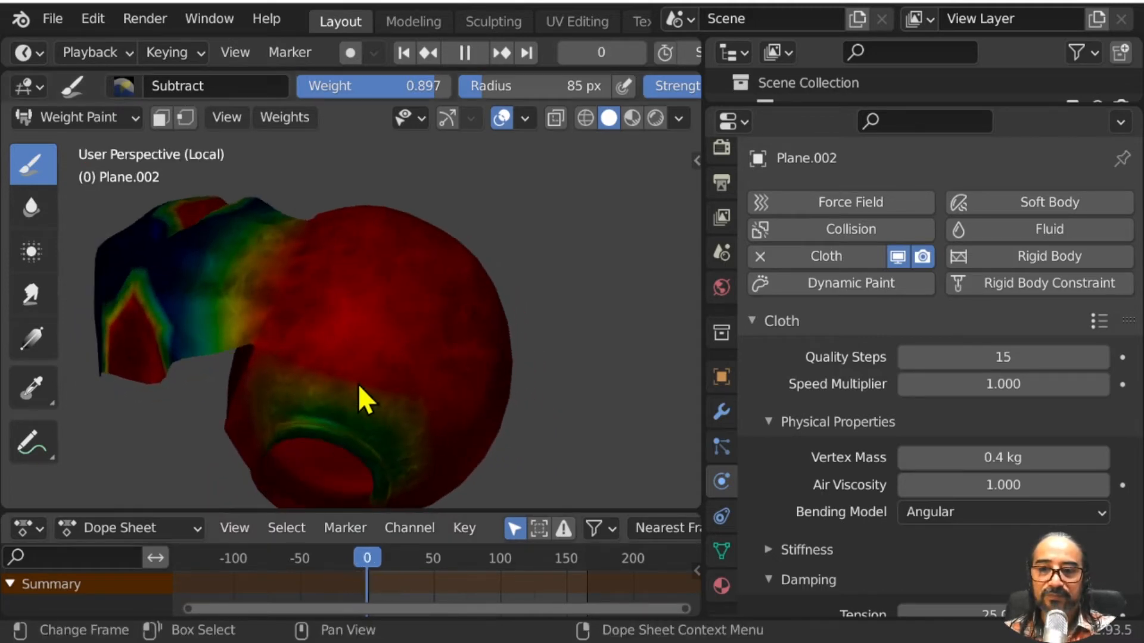
Step: Subtract weight over a broad patch on top of the cabin cover's dome, behind the round opening
middle_click_drag(363, 400, 233, 392)
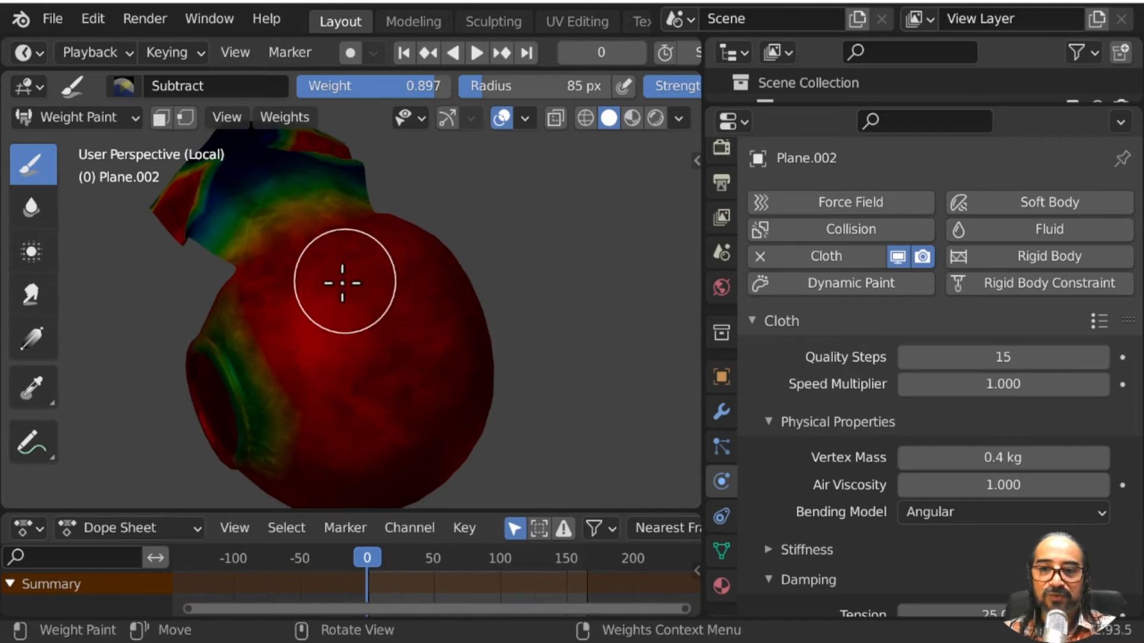
mouse_move(342, 283)
left_mouse_down()
mouse_move(327, 340)
mouse_move(398, 369)
left_mouse_up()
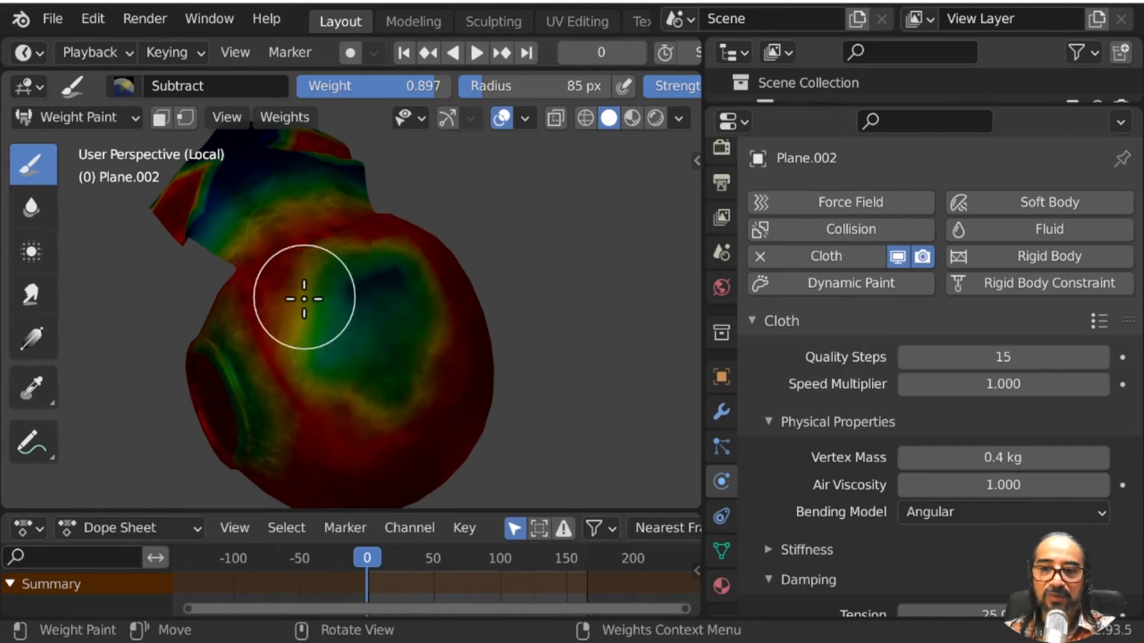
left_click_drag(382, 412, 348, 407)
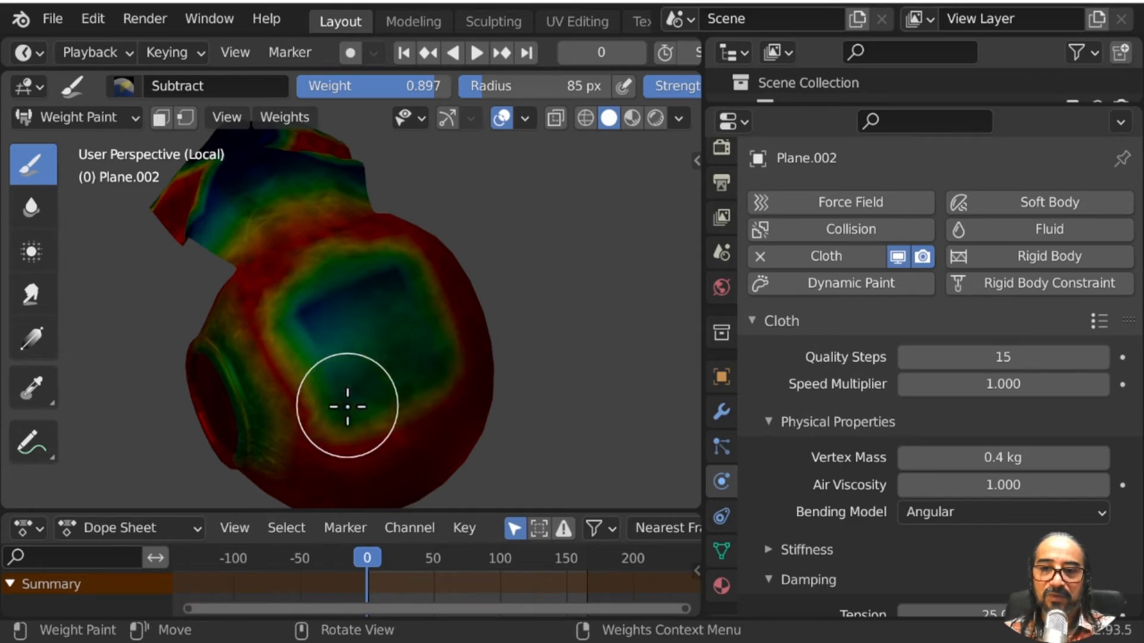
Step: Play the animation to examine how the reduced-weight dome moves, stop playback and return to frame 0
key("space")
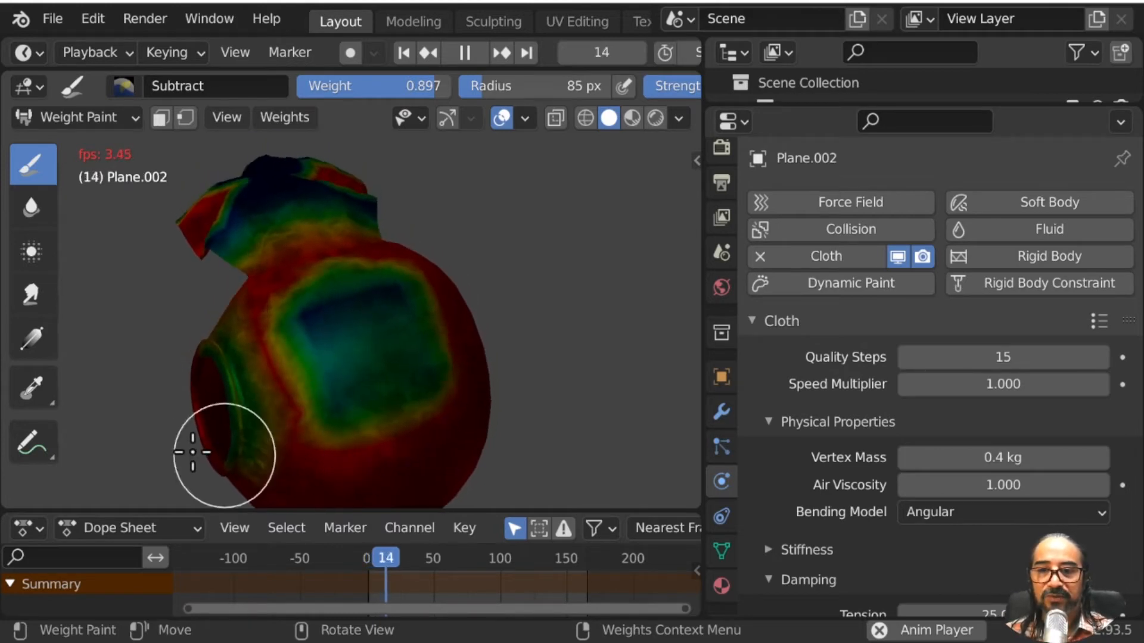
middle_click_drag(209, 447, 372, 401)
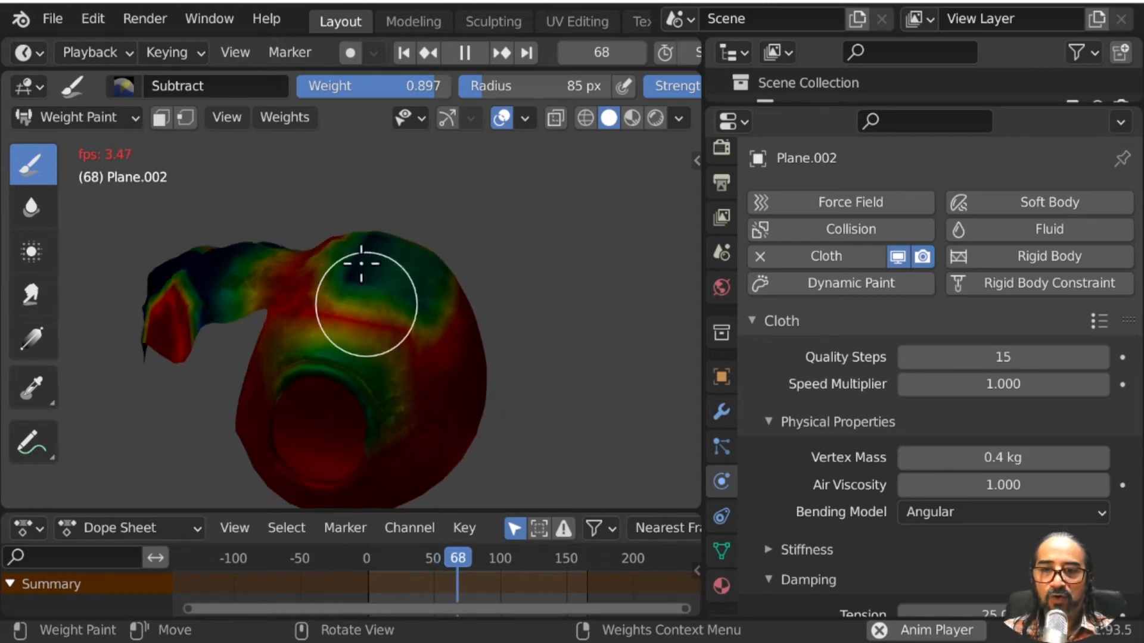
key("space")
left_click(109, 114)
left_click(368, 558)
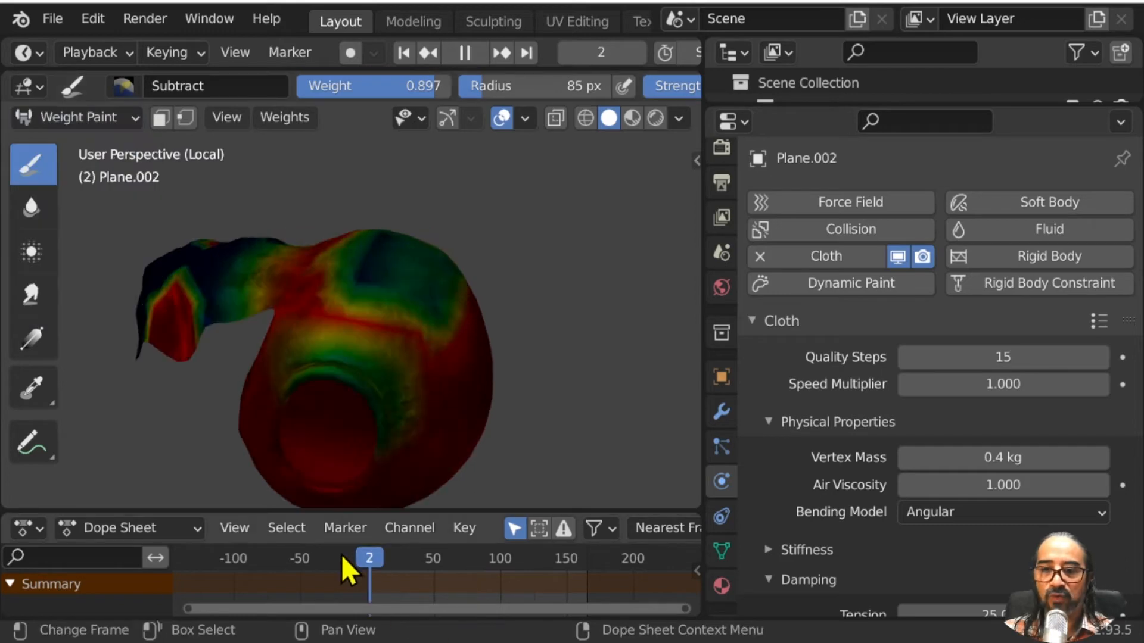
Step: Smooth the edges of the reduced-weight patch on the dome with the Blur brush
left_click(30, 208)
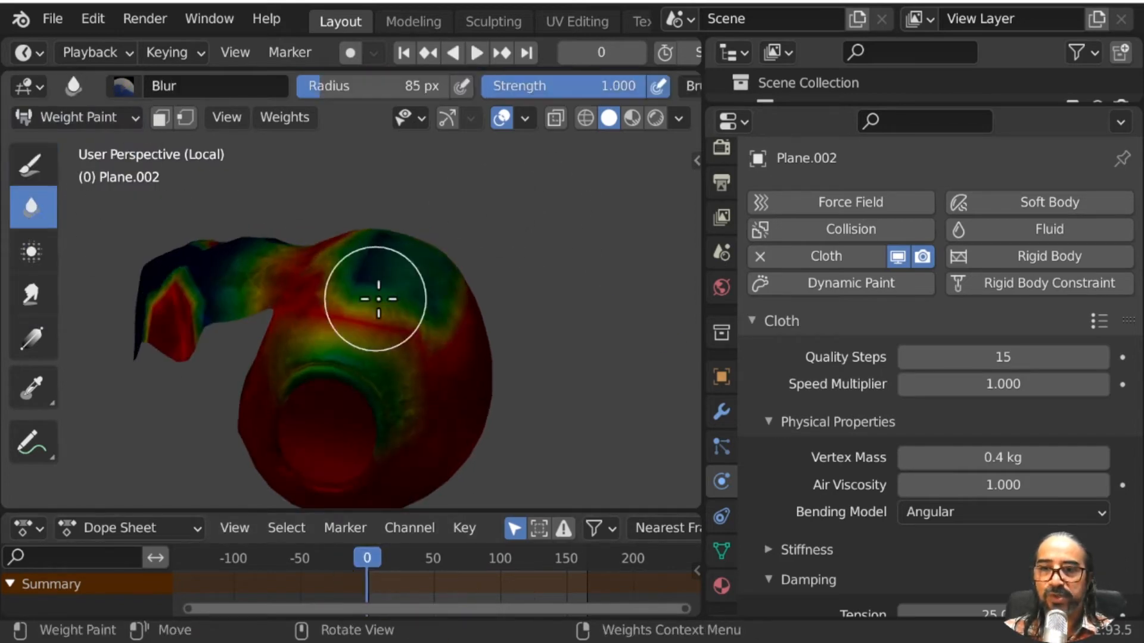
middle_click_drag(375, 299, 349, 333)
left_click_drag(348, 320, 383, 265)
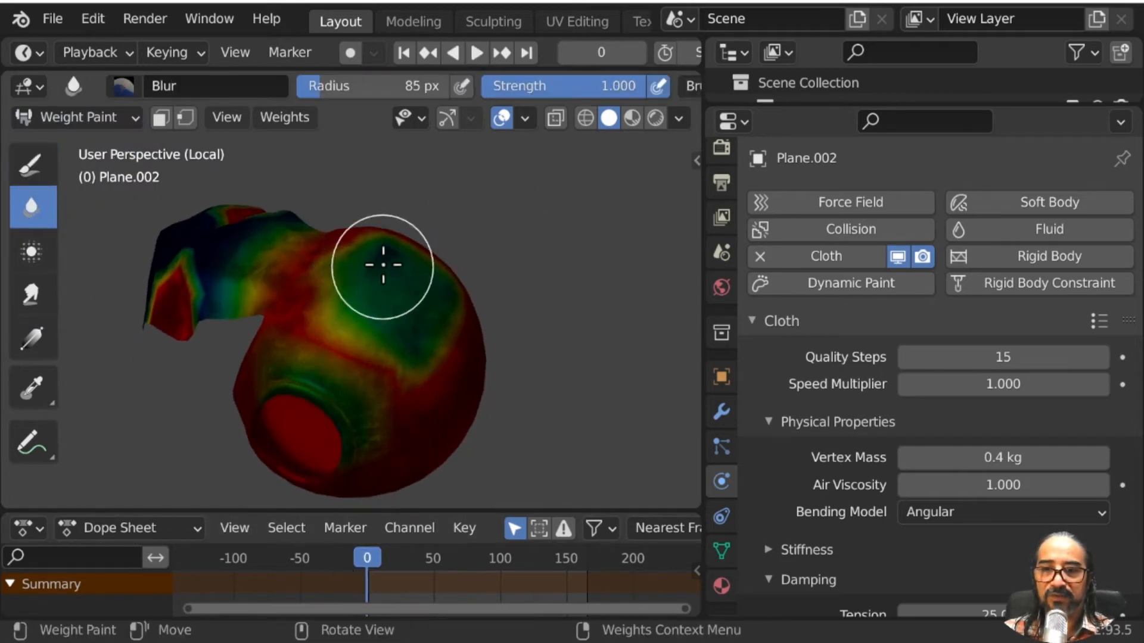
mouse_move(426, 321)
middle_mouse_down()
mouse_move(327, 332)
mouse_move(317, 316)
middle_mouse_up()
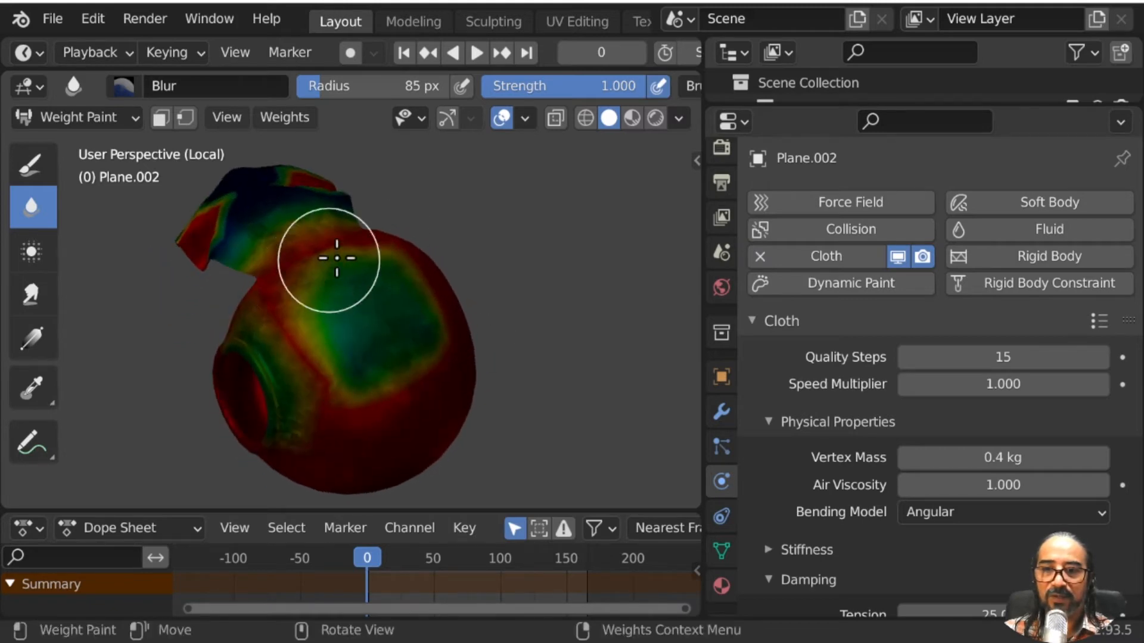
middle_click_drag(440, 356, 432, 279)
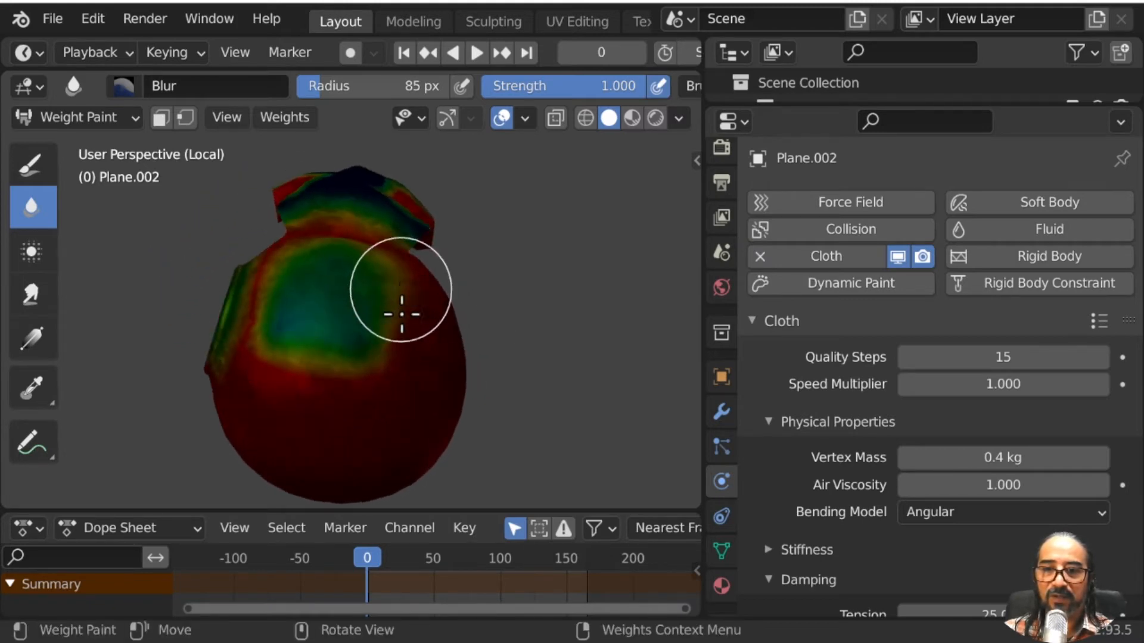
left_click_drag(320, 365, 275, 289)
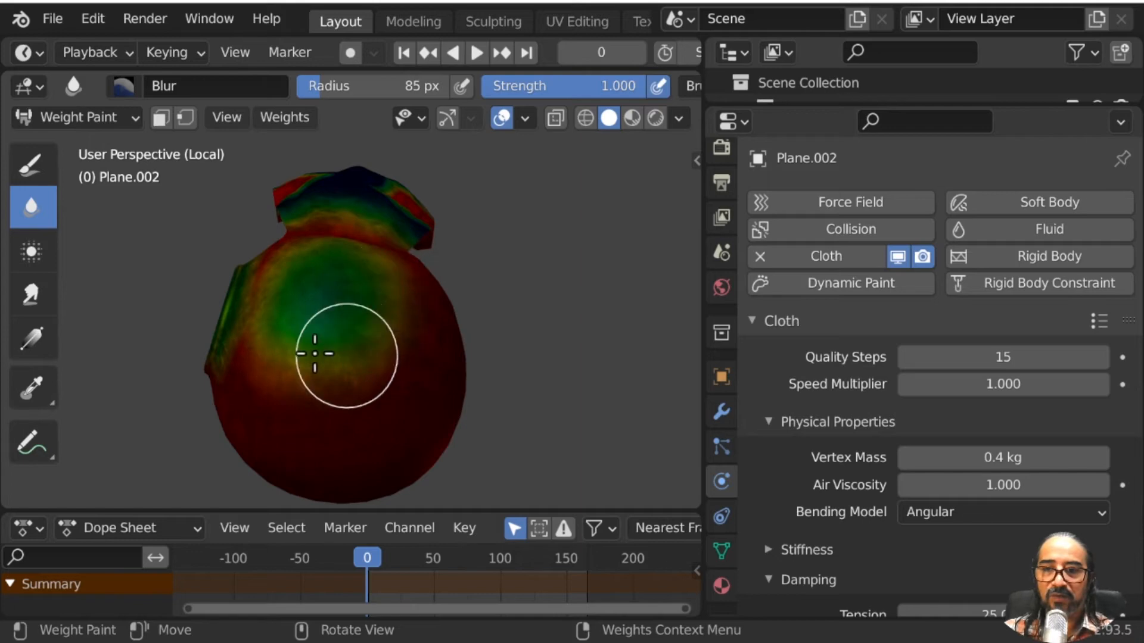
Step: Switch the cabin cover back to Object Mode and leave local view
left_click(110, 119)
left_click(84, 149)
middle_click_drag(169, 353, 418, 270)
key("KP_Divide")
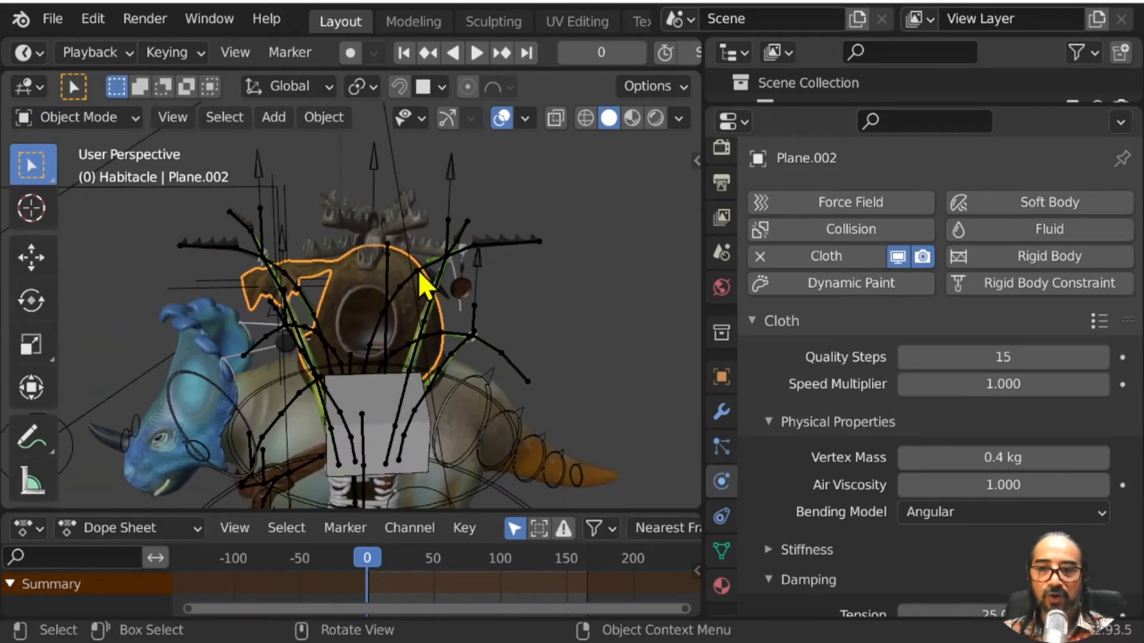
Step: Select the animal skulls on top of the cabin cover together with the cover, and isolate them in local view
scroll(386, 337, "up", 2)
key("ctrl+space")
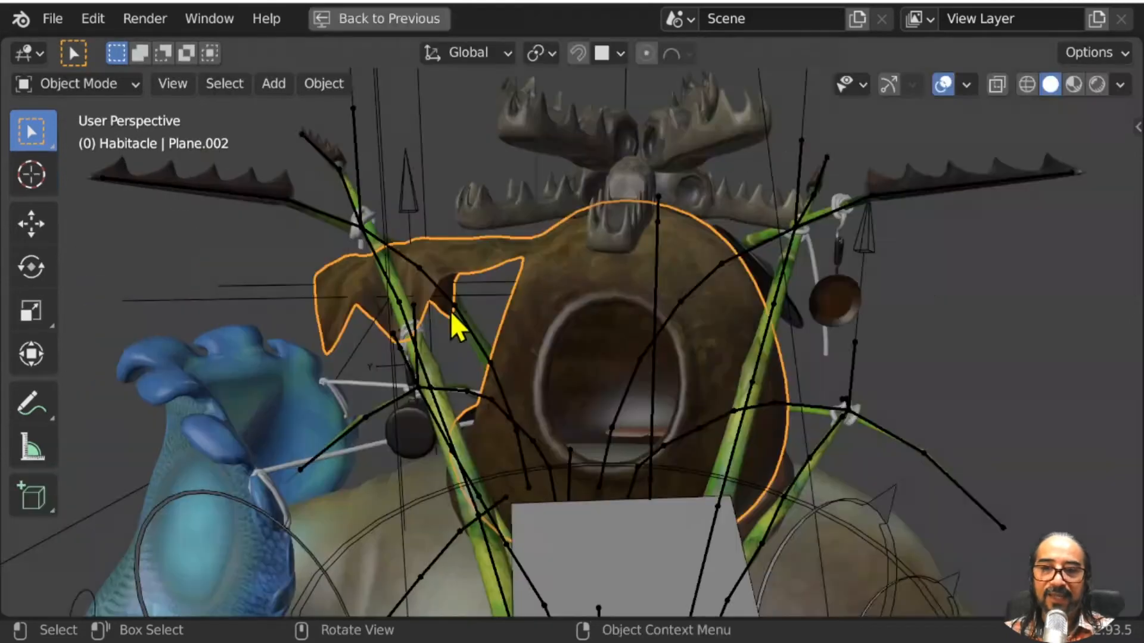
middle_click_drag(551, 290, 404, 263)
left_click(462, 285)
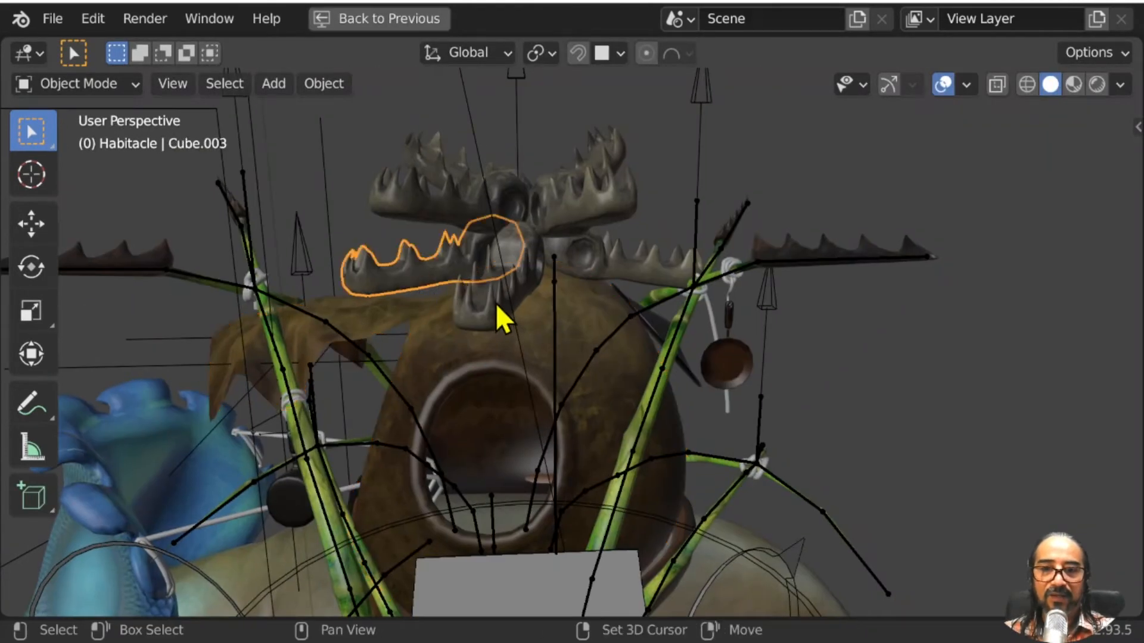
left_click(433, 152, "shift")
left_click(590, 187, "shift")
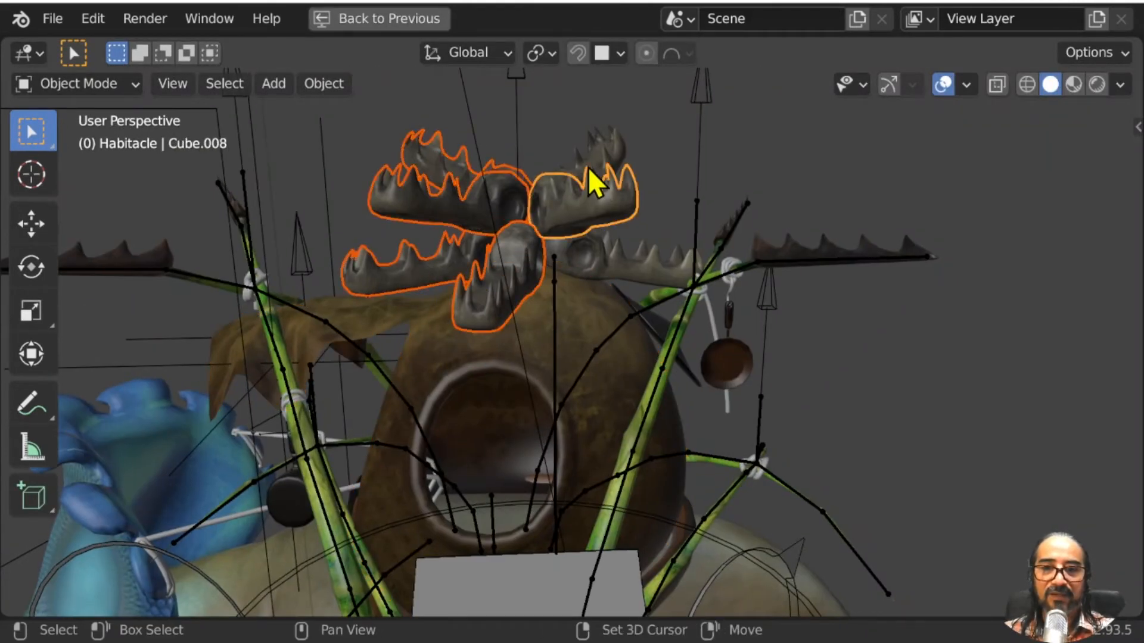
left_click(602, 255, "shift")
left_click(605, 257, "shift")
middle_click_drag(703, 334, 569, 271)
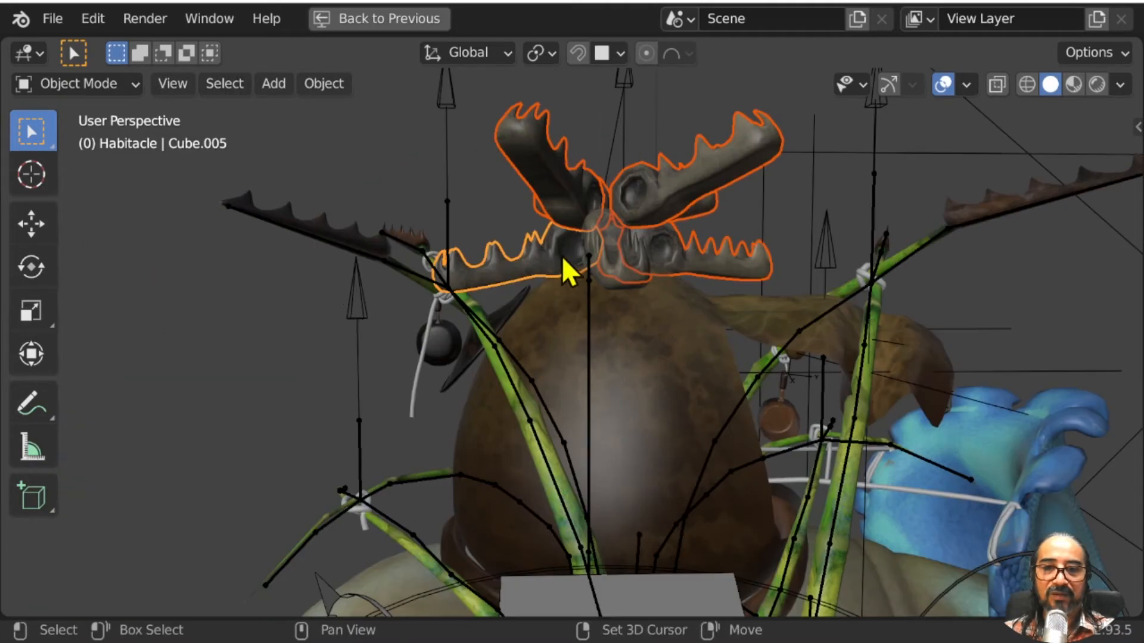
left_click(615, 231, "shift")
middle_click_drag(723, 370, 595, 354)
left_click(658, 338, "shift")
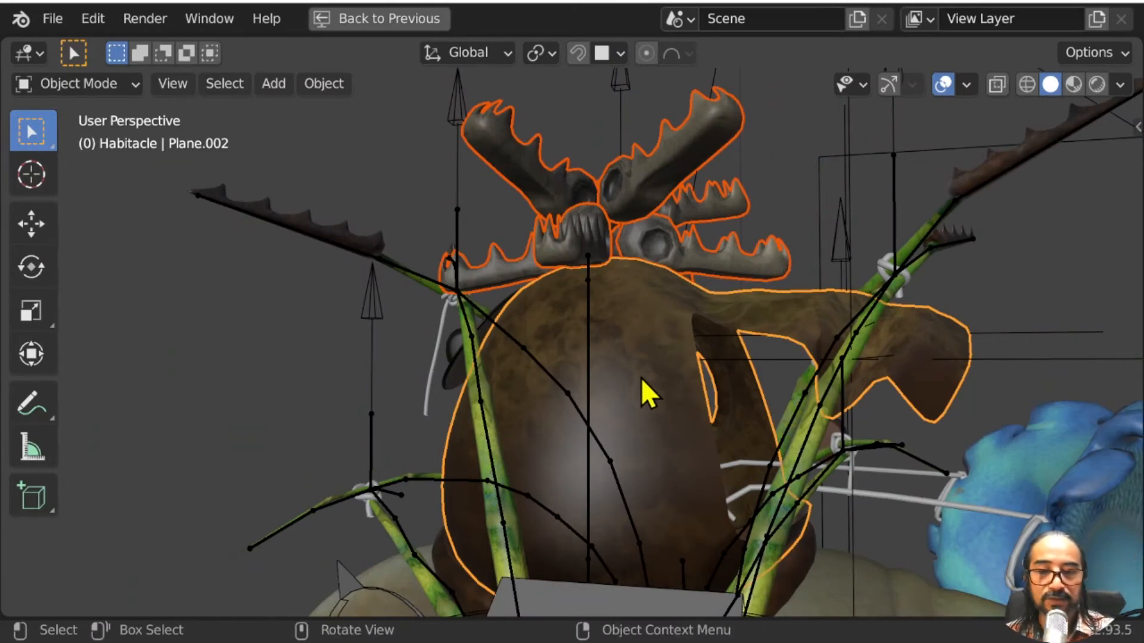
key("KP_Divide")
Step: Select only the skull Cube.006 with the cabin cover active, and open both in Edit Mode
middle_click_drag(645, 377, 513, 289)
scroll(590, 346, "up", 3)
scroll(603, 359, "up", 4)
left_click(511, 274)
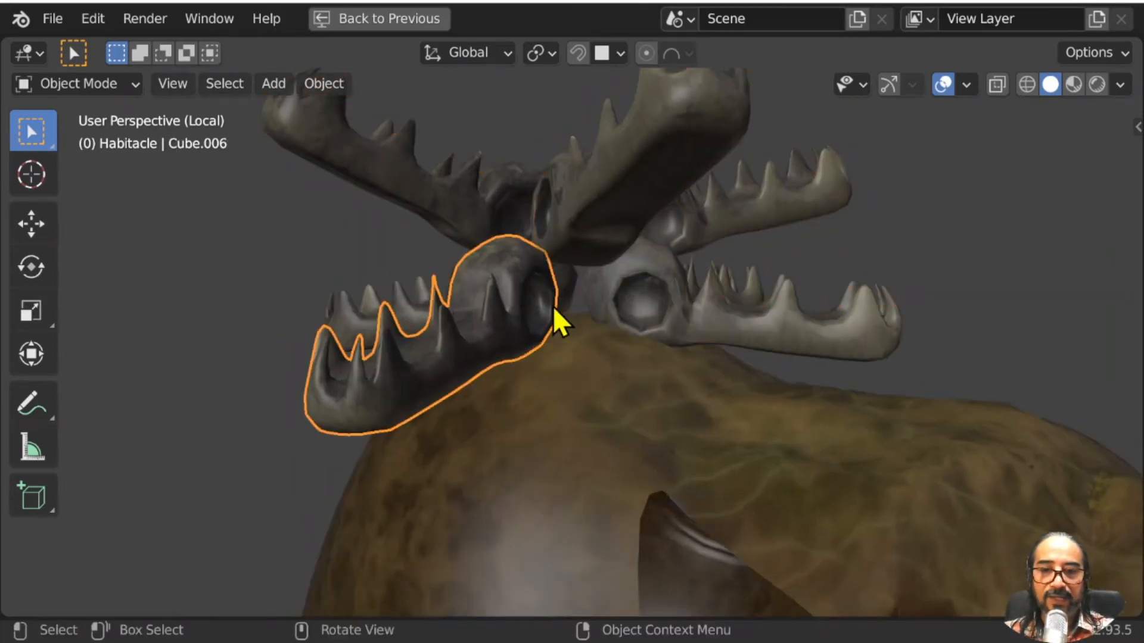
left_click(567, 377, "shift")
middle_click_drag(630, 445, 585, 425)
key("Tab")
scroll(585, 426, "up", 4)
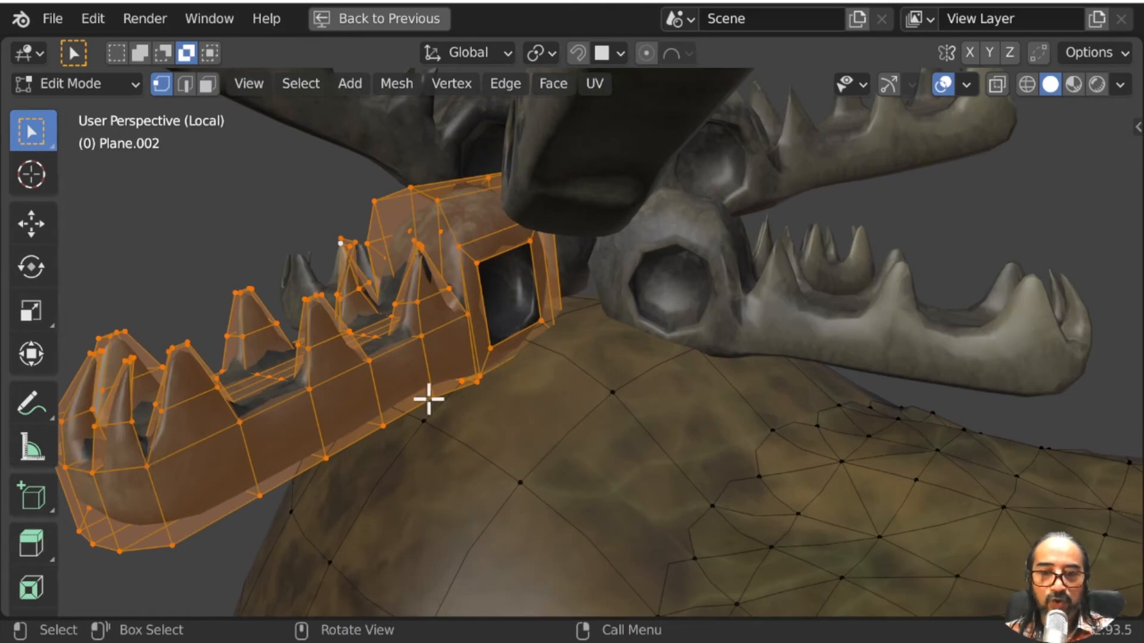
middle_click_drag(532, 356, 506, 452)
Step: Show the cabin cover's modifiers, collapse the Hook-Empty.011 and Hook-Empty.012 modifiers and expand the Subdivision settings
key("ctrl+space")
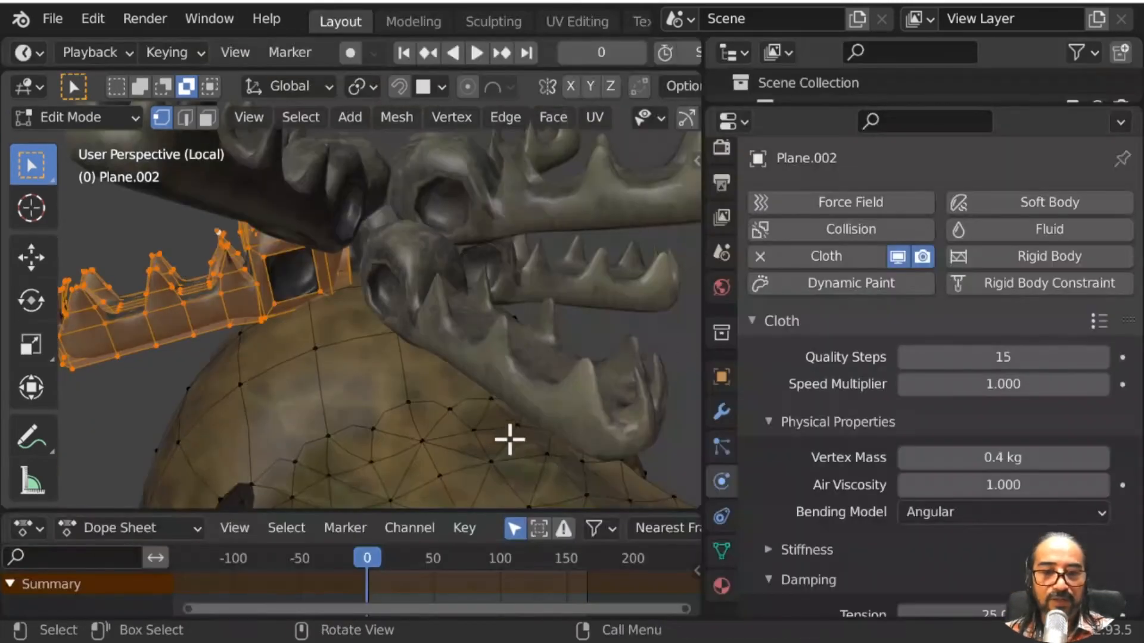
left_click(721, 412)
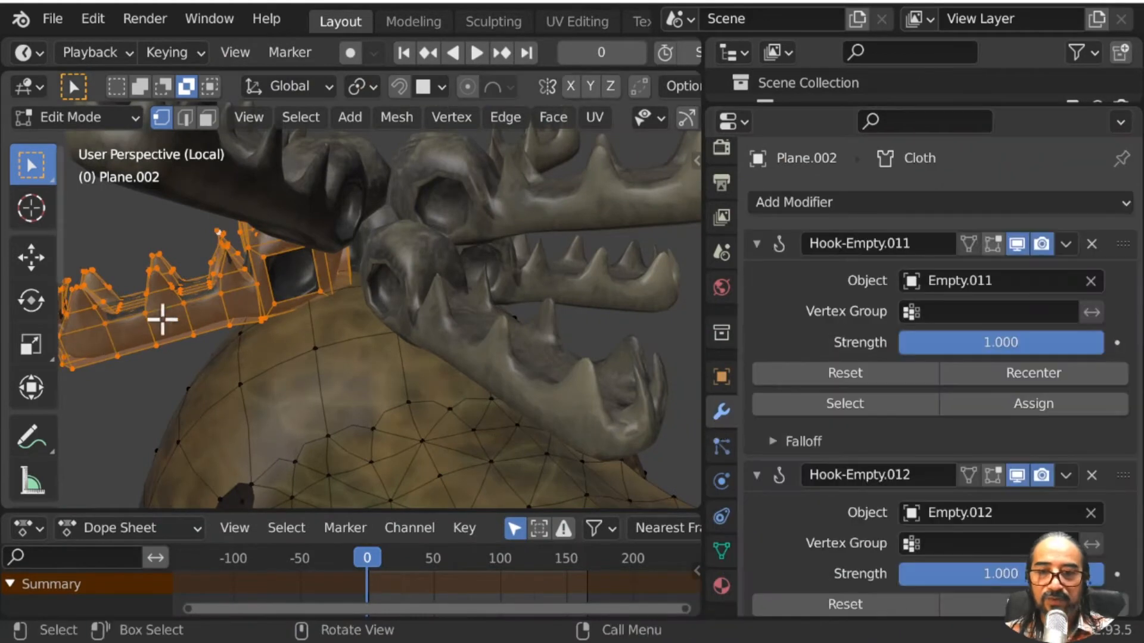
left_click(749, 246)
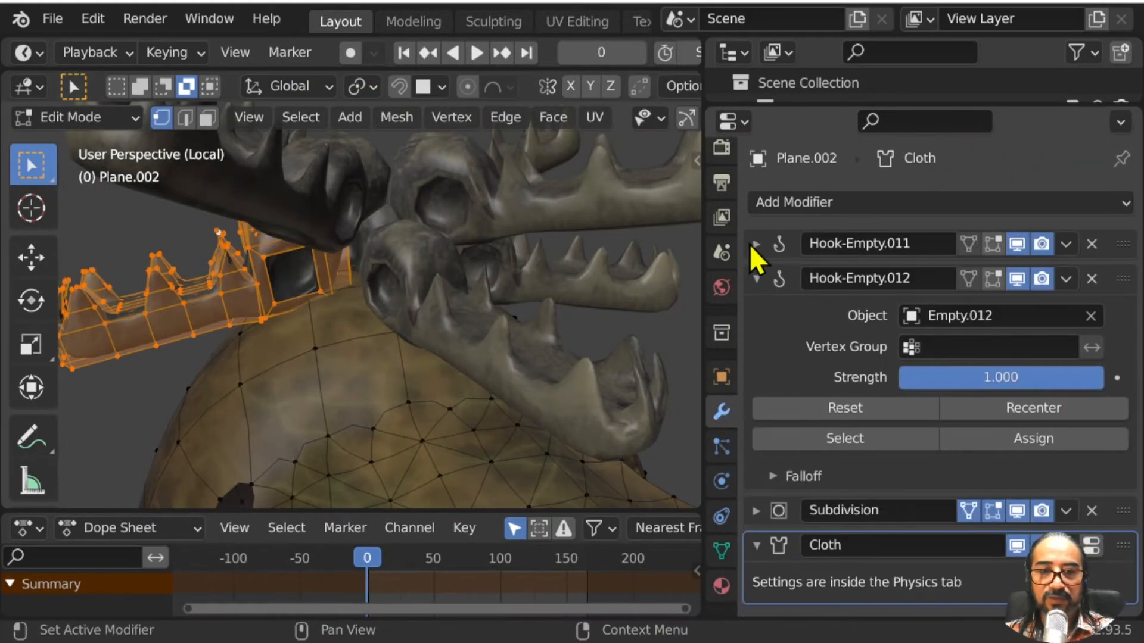
left_click(756, 278)
left_click(754, 315)
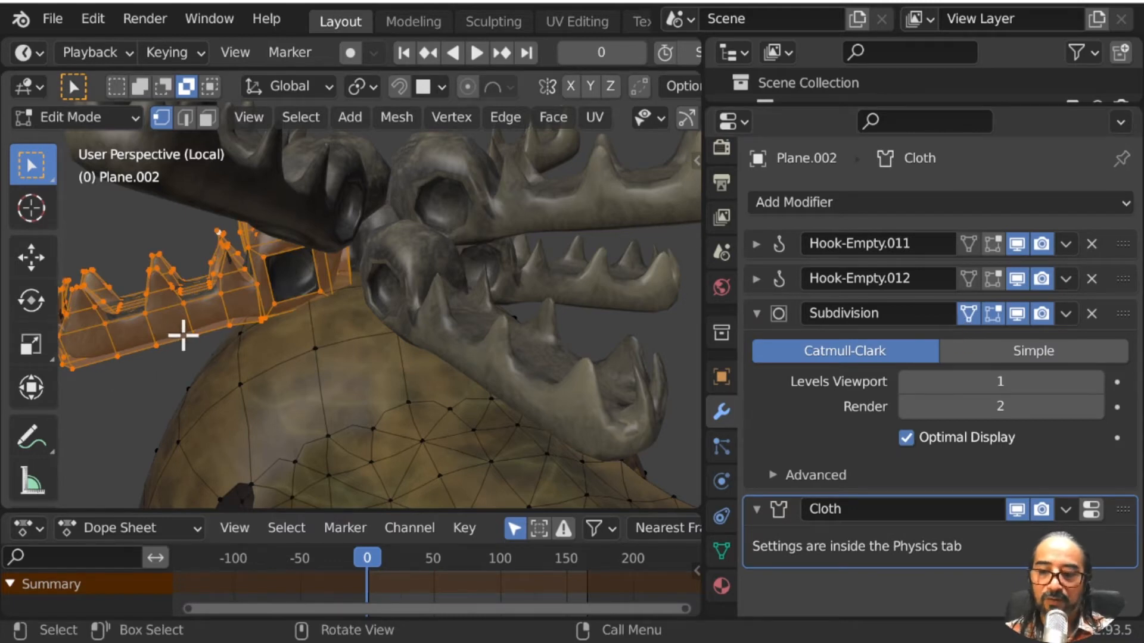
Step: Leave Edit Mode, select the skull Cube.006 alone, enable its Subdivision modifier's On Cage display and open it in Edit Mode
key("Tab")
left_click(183, 305)
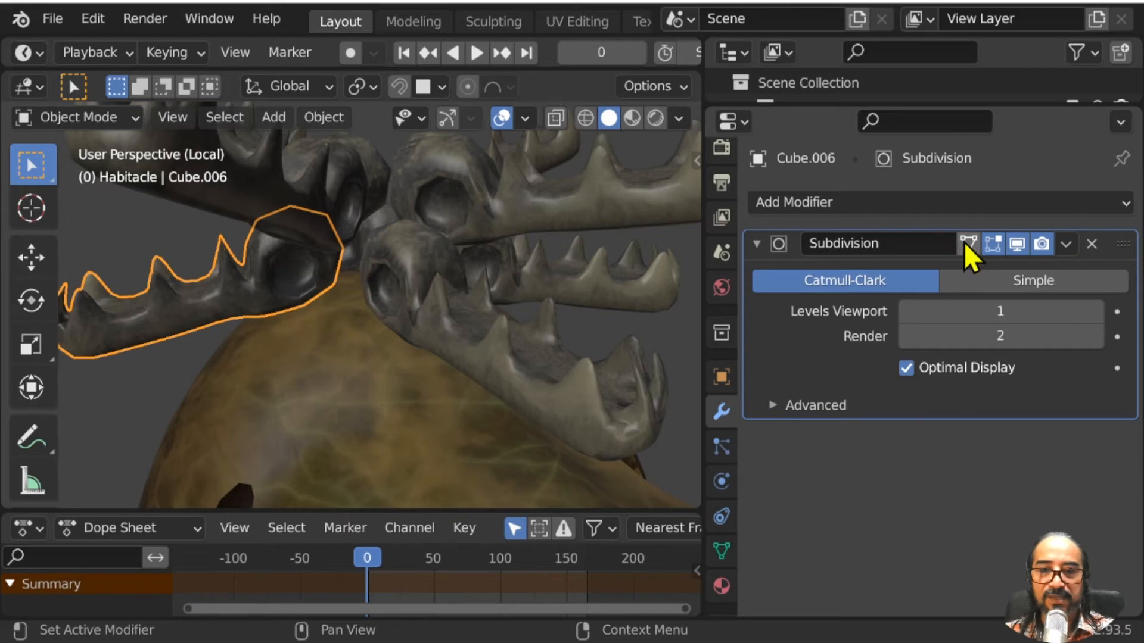
key("Tab")
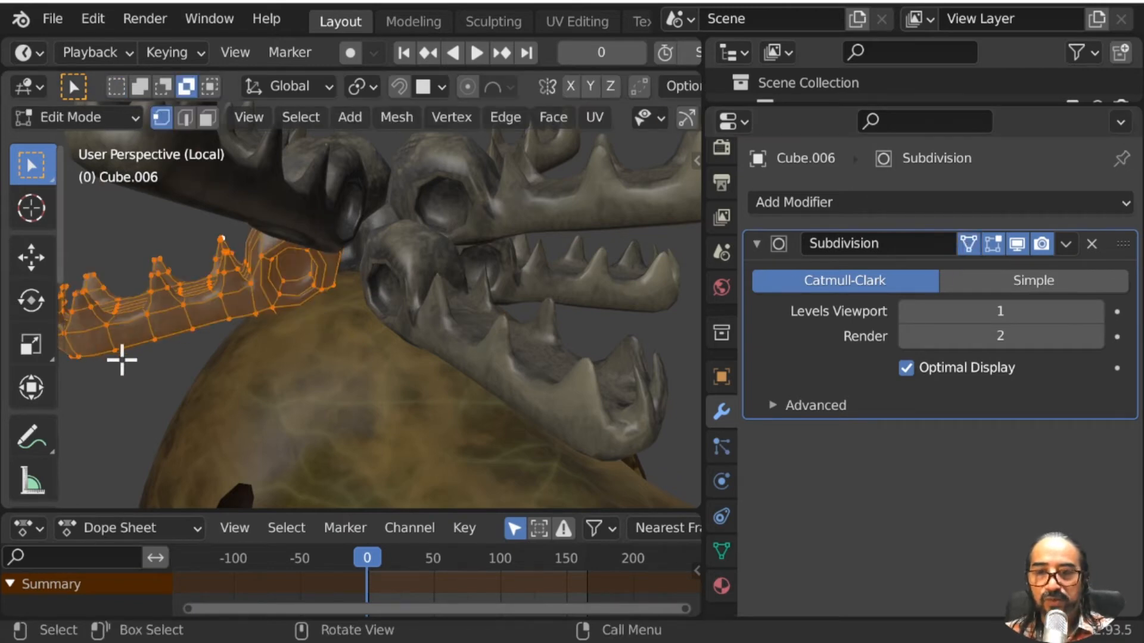
Step: Compare the jaw's mesh with its Subdivision on-cage display toggled off and back on, and return to Object Mode
middle_click_drag(120, 357, 232, 302)
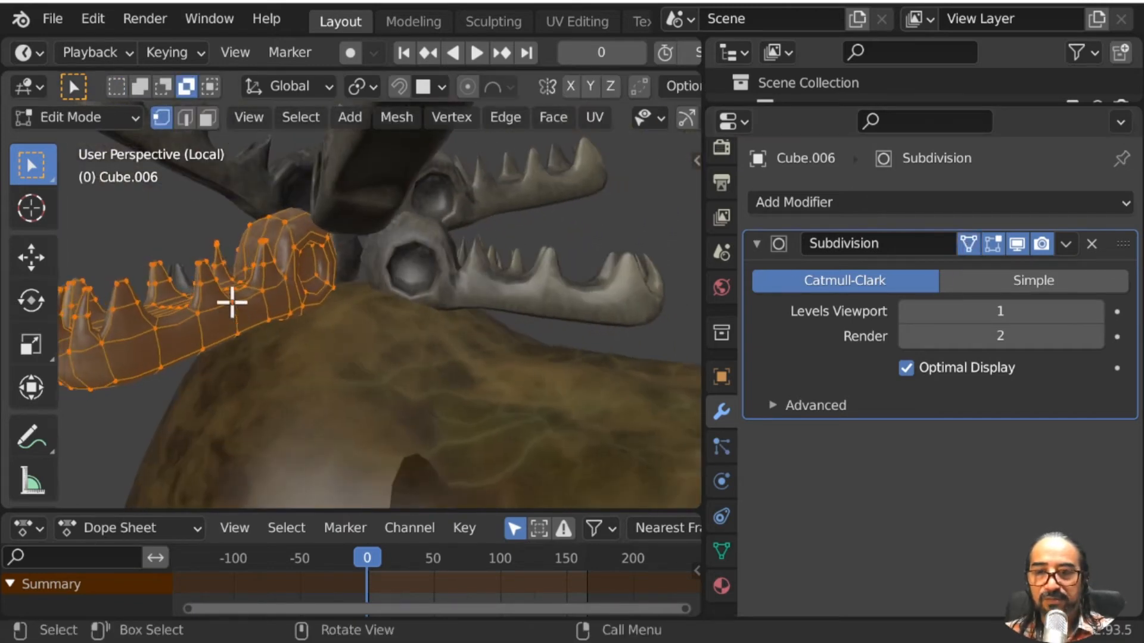
left_click(969, 243)
left_click(969, 243)
middle_click_drag(546, 333, 409, 375)
key("Tab")
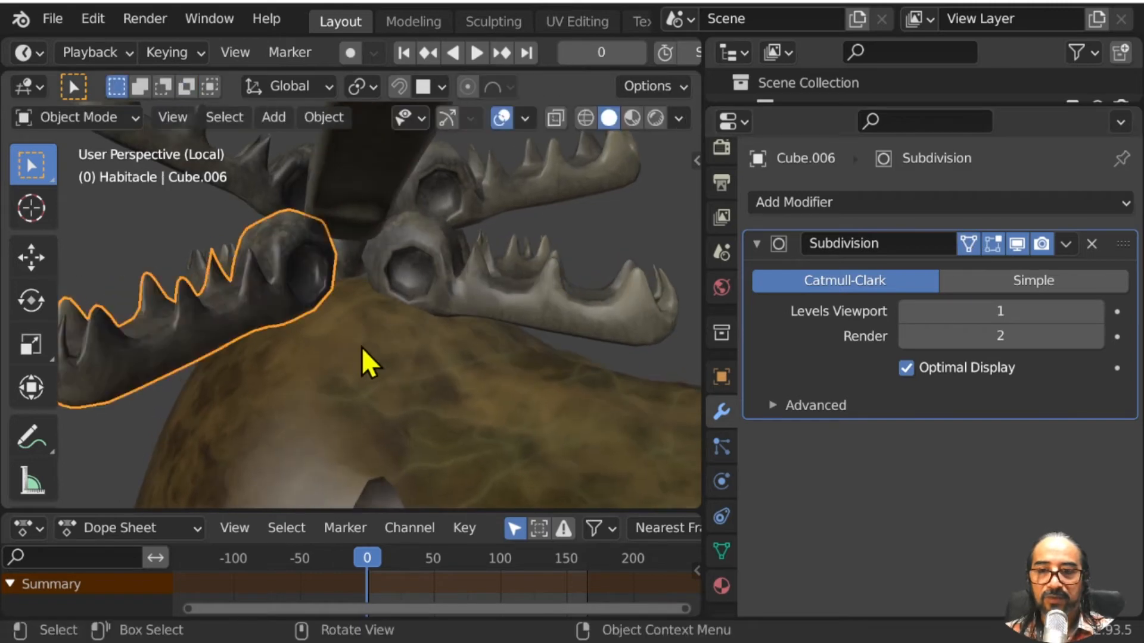
Step: Open the lower jaw and the cloth body together in Edit Mode in a maximized viewport, selecting the jaw first and the body last
left_click(361, 360)
key("Tab")
mouse_move(352, 340)
middle_mouse_down()
mouse_move(377, 375)
mouse_move(319, 356)
mouse_move(360, 334)
middle_mouse_up()
key("ctrl+space")
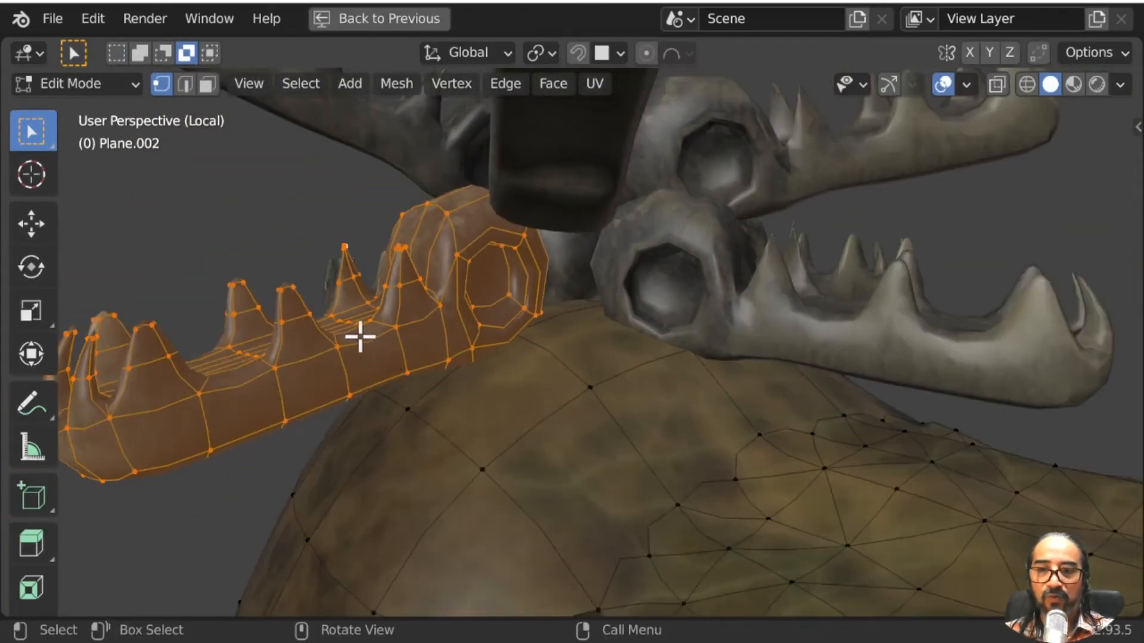
key("Tab")
left_click(414, 301)
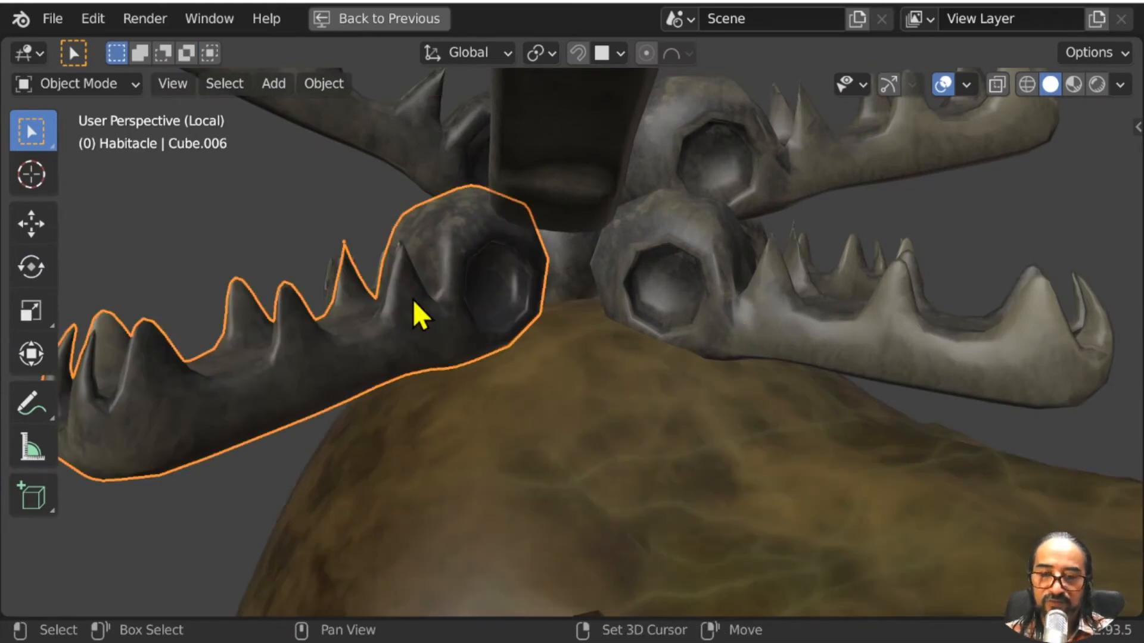
left_click(499, 393, "shift")
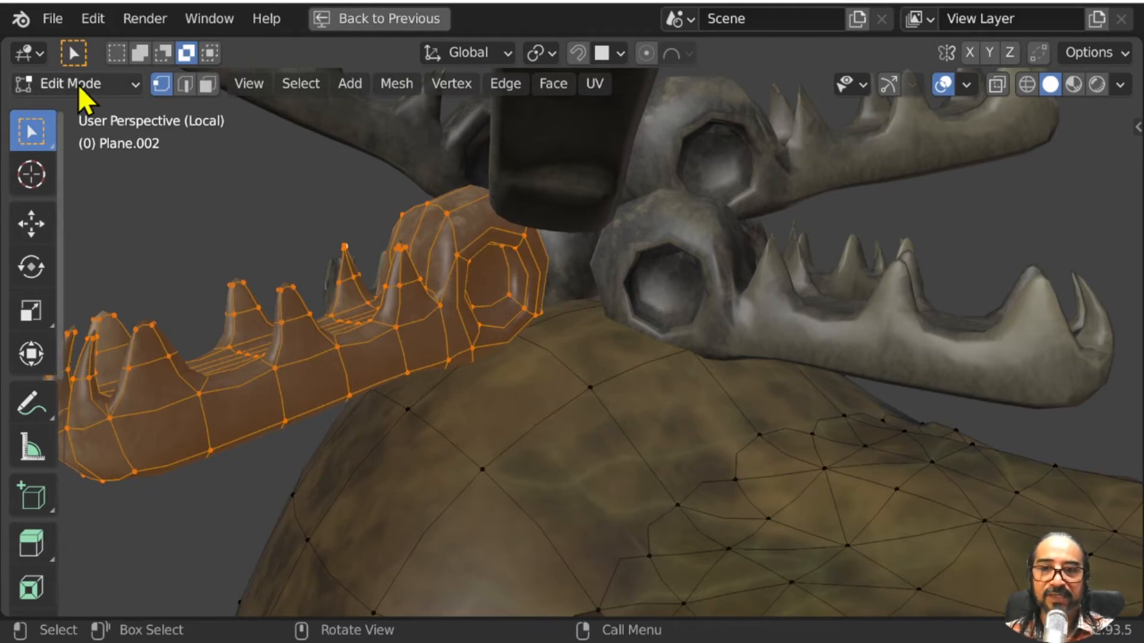
Step: Select vertices on top of the body beneath the jaws, vertex-parent the jaw to them, and return to Object Mode
scroll(487, 355, "down", 3)
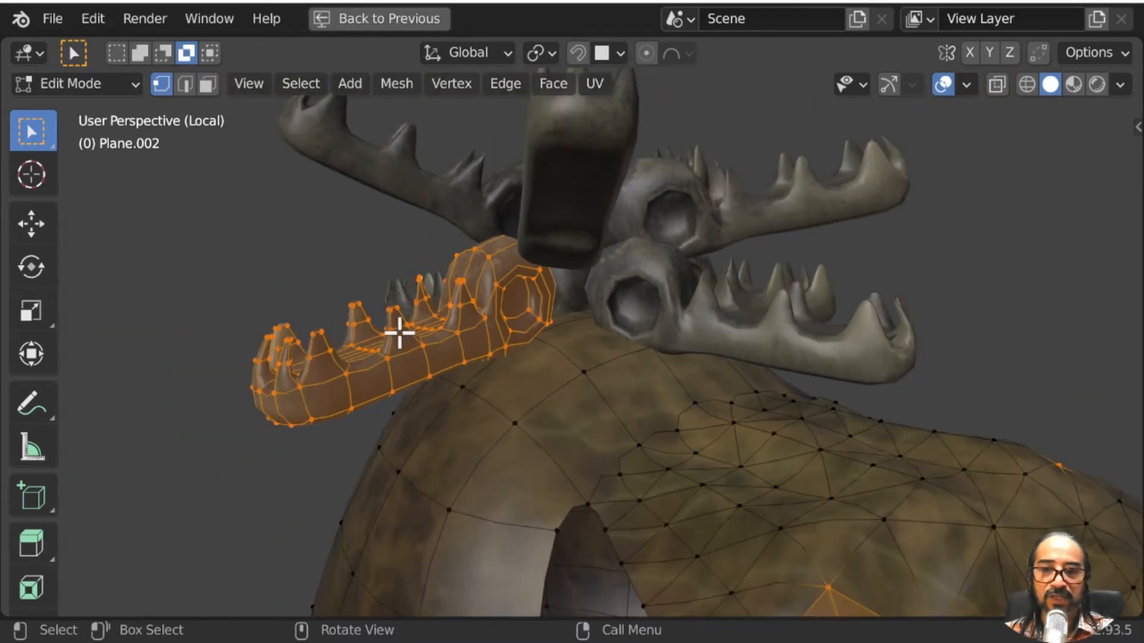
middle_click_drag(527, 347, 549, 412)
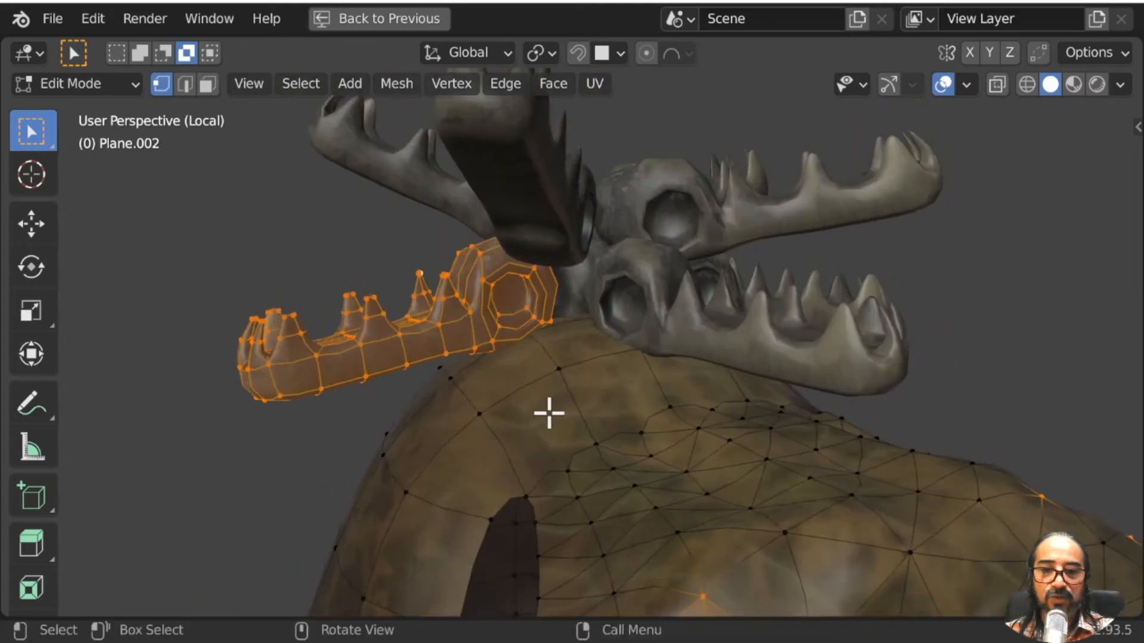
left_click(554, 360)
middle_click_drag(607, 451, 464, 364)
scroll(615, 442, "up", 6)
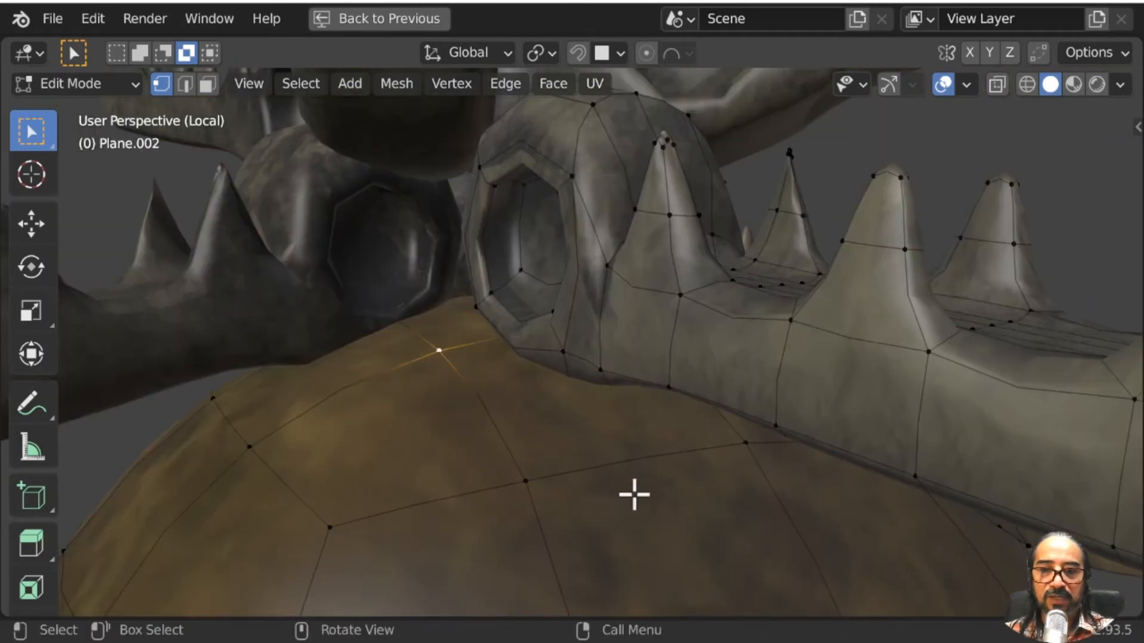
middle_click_drag(634, 495, 563, 553)
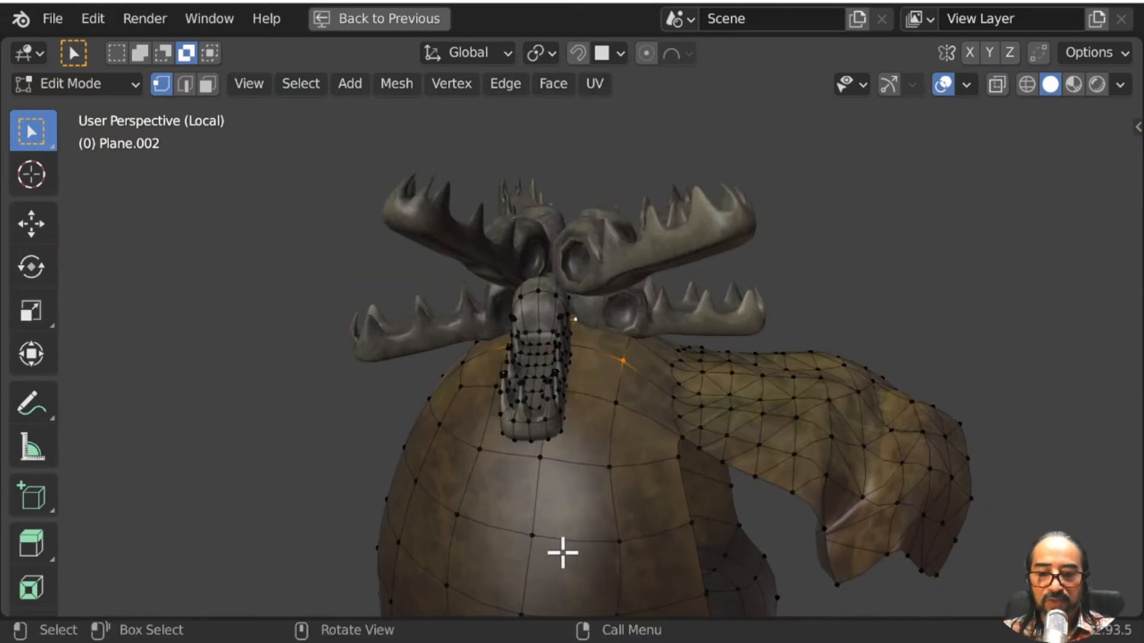
key("ctrl+p")
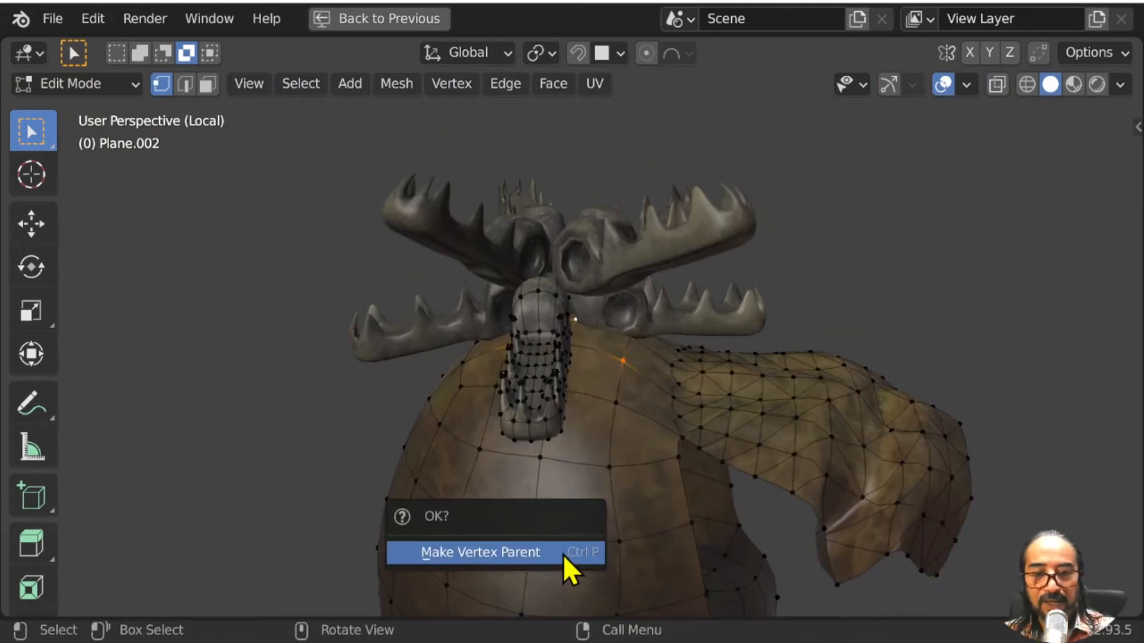
left_click(563, 554)
key("Tab")
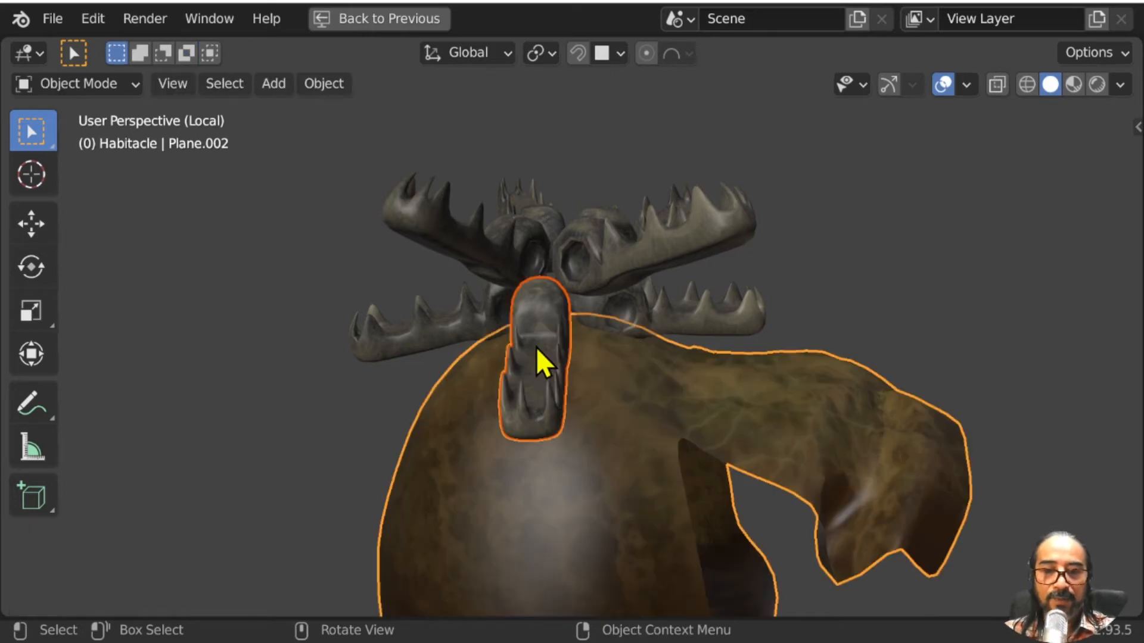
Step: Play the cloth simulation while viewing the model from several sides to check whether the parented jaw follows the body
key("space")
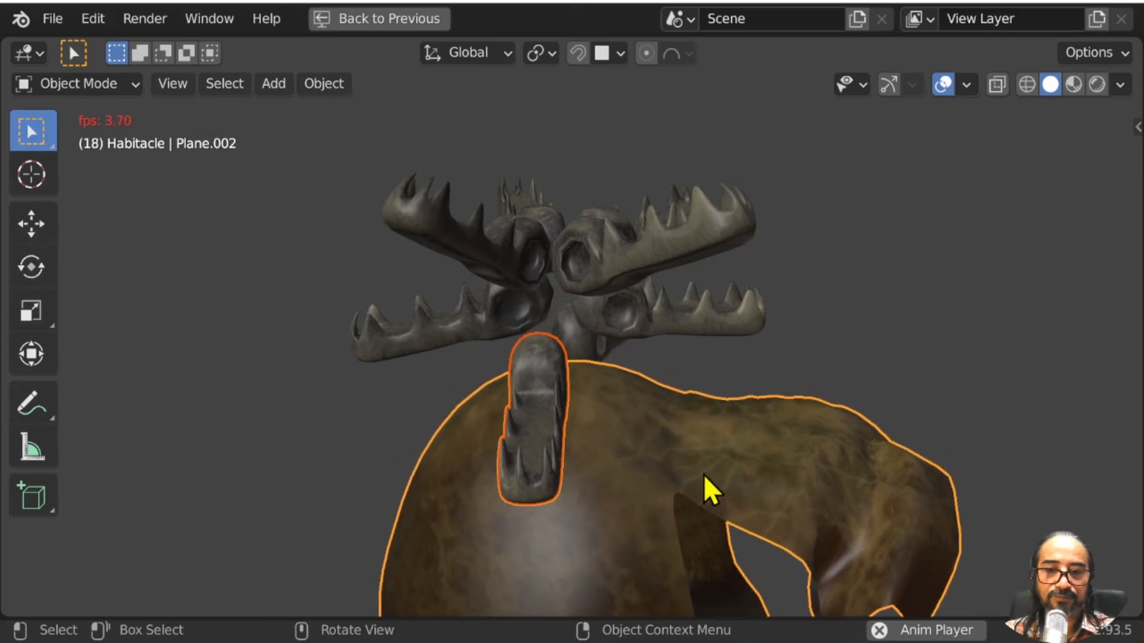
middle_click_drag(819, 539, 707, 439)
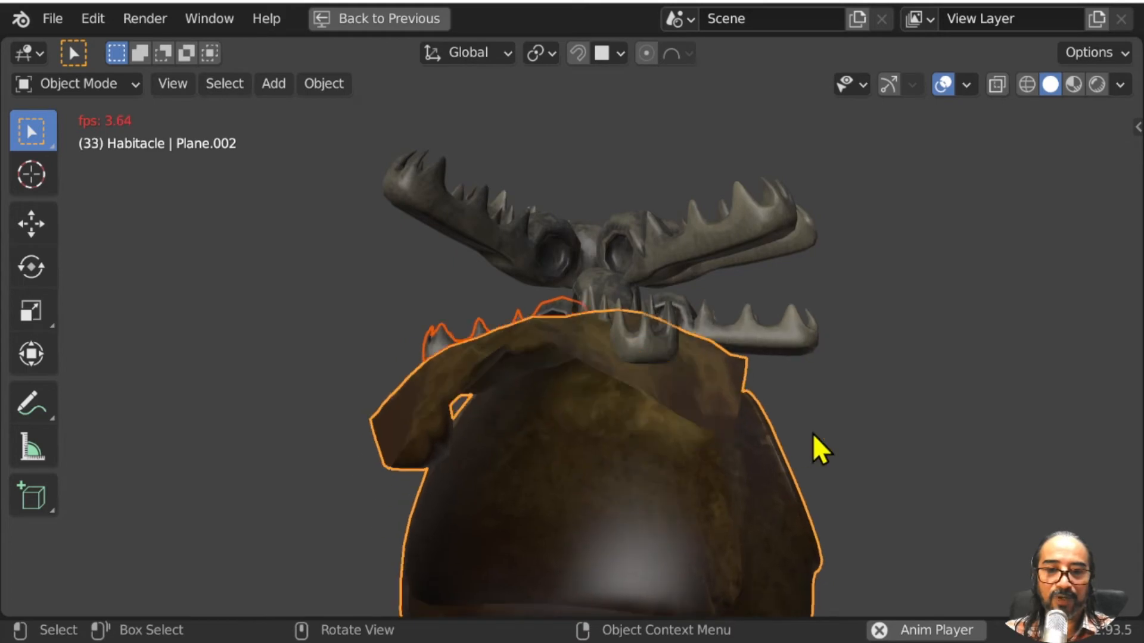
middle_click_drag(817, 449, 715, 455)
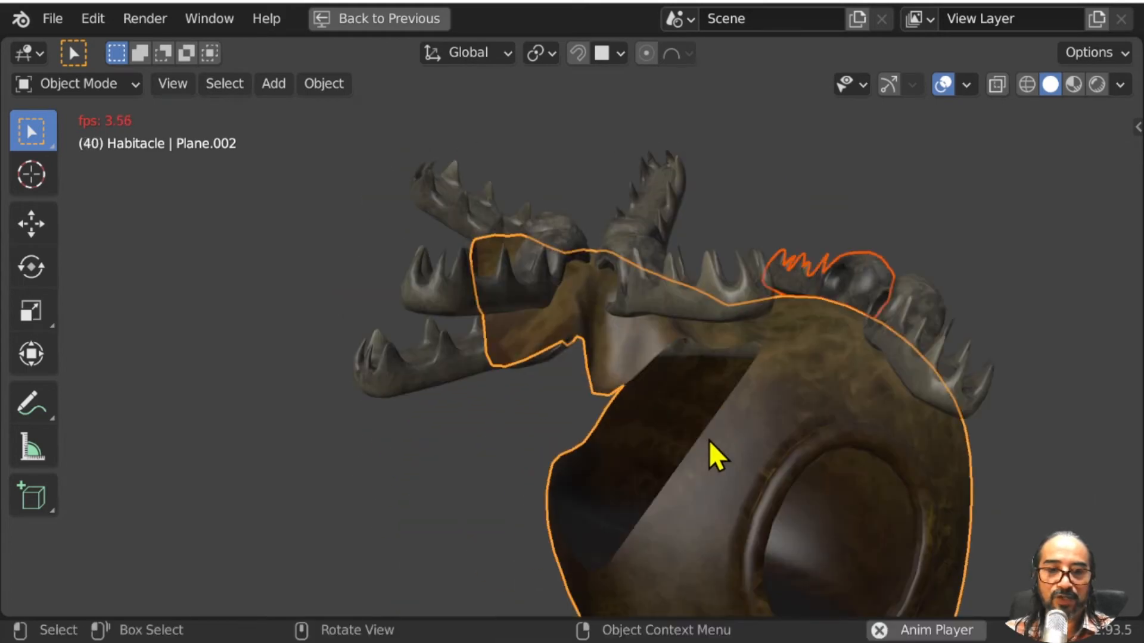
key("space")
key("ctrl+space")
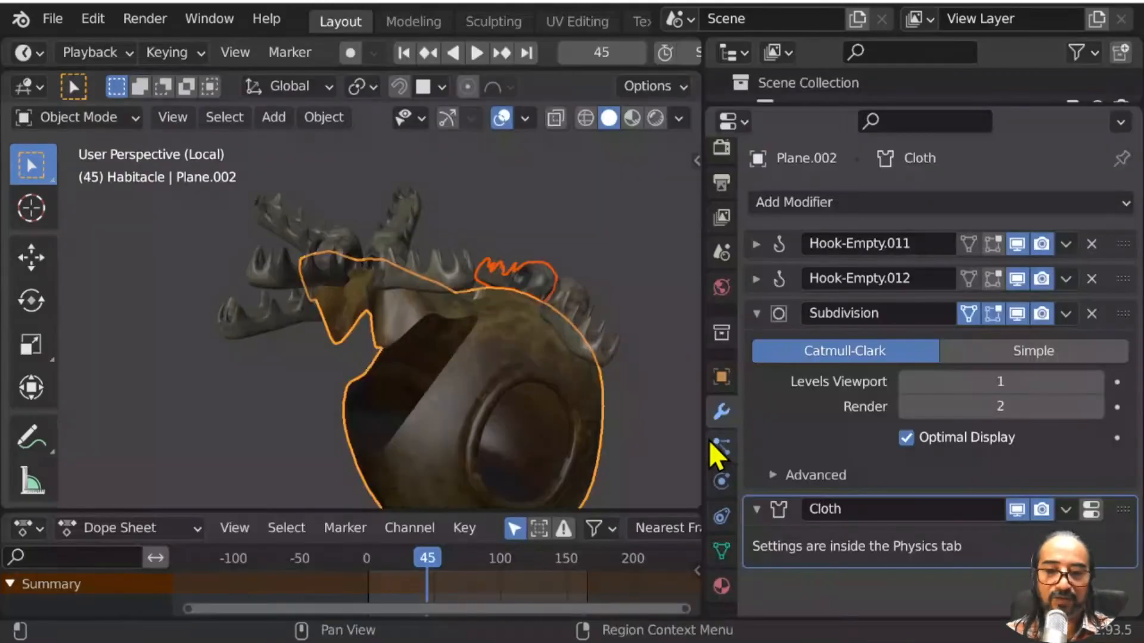
Step: Go to frame 62 and open the next lower jaw together with the body in Edit Mode in a maximized viewport
left_click_drag(363, 558, 449, 554)
key("Tab")
scroll(339, 368, "up", 3)
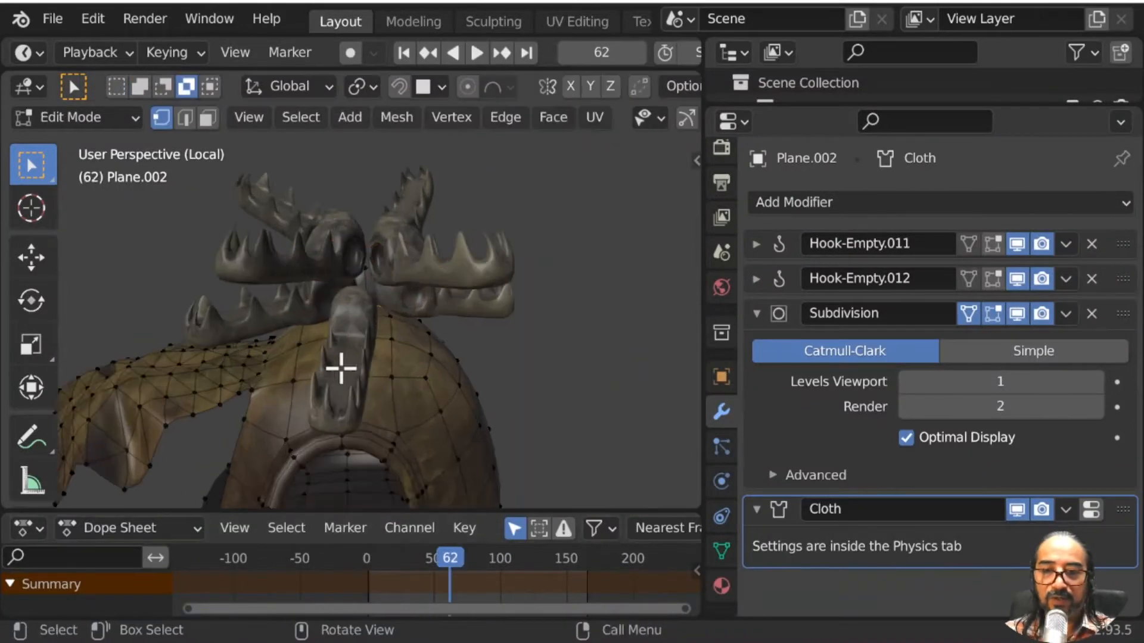
key("Tab")
left_click(352, 334)
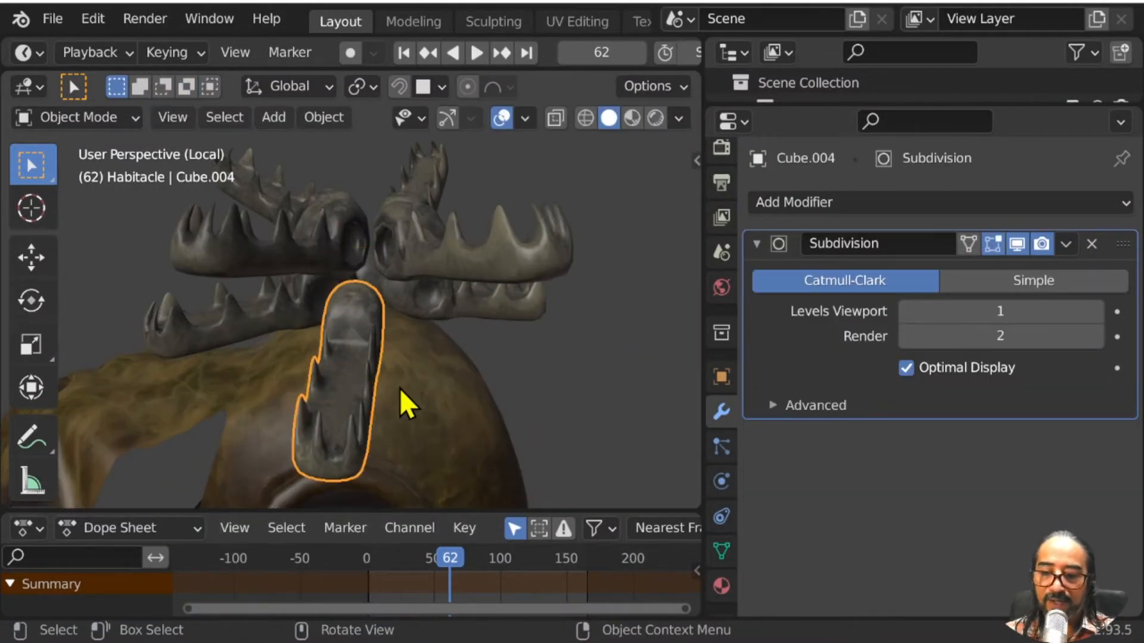
left_click(399, 388, "shift")
key("Tab")
scroll(359, 378, "up", 2)
key("ctrl+space")
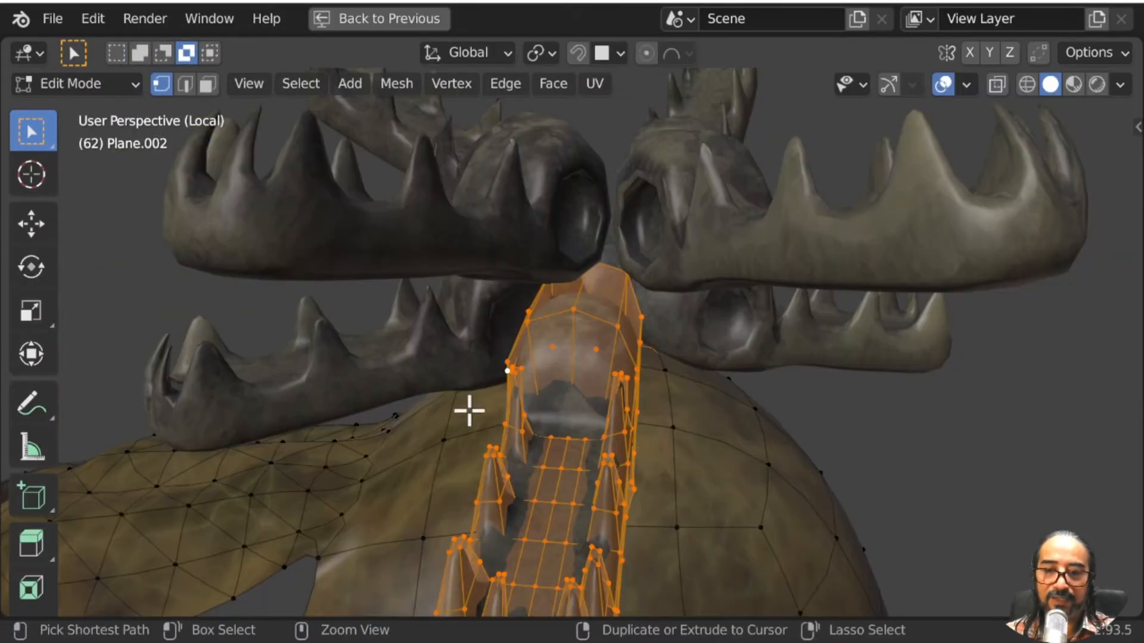
Step: Select two body vertices around the base of this jaw, checking from inside the body, and vertex-parent the jaw to them
middle_click_drag(470, 411, 531, 403)
left_click(531, 401)
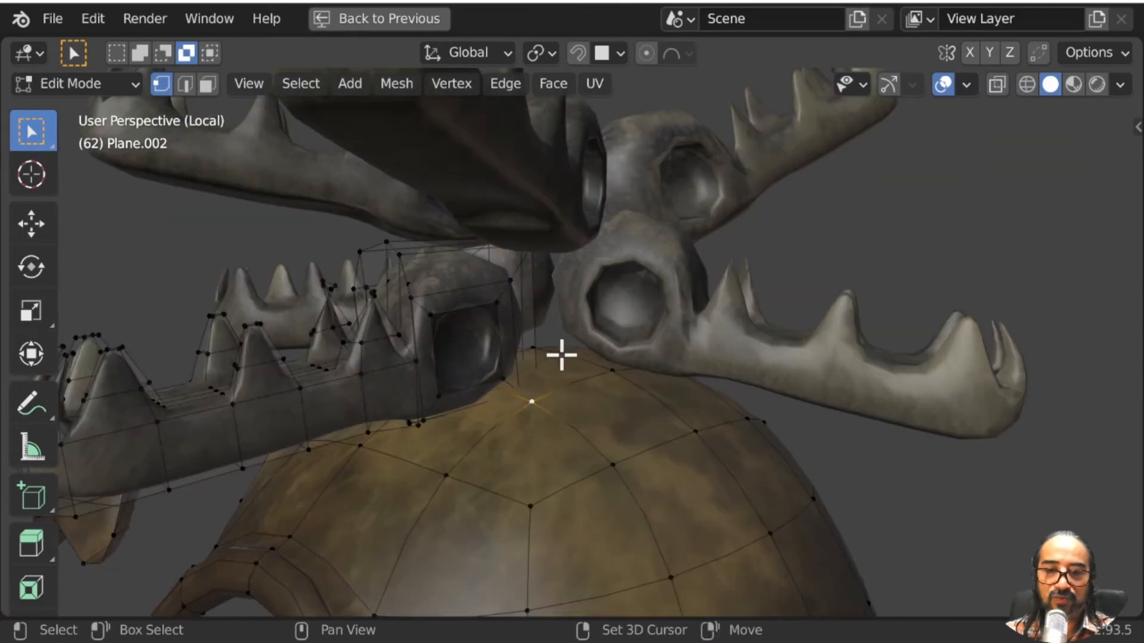
middle_click_drag(611, 408, 839, 412)
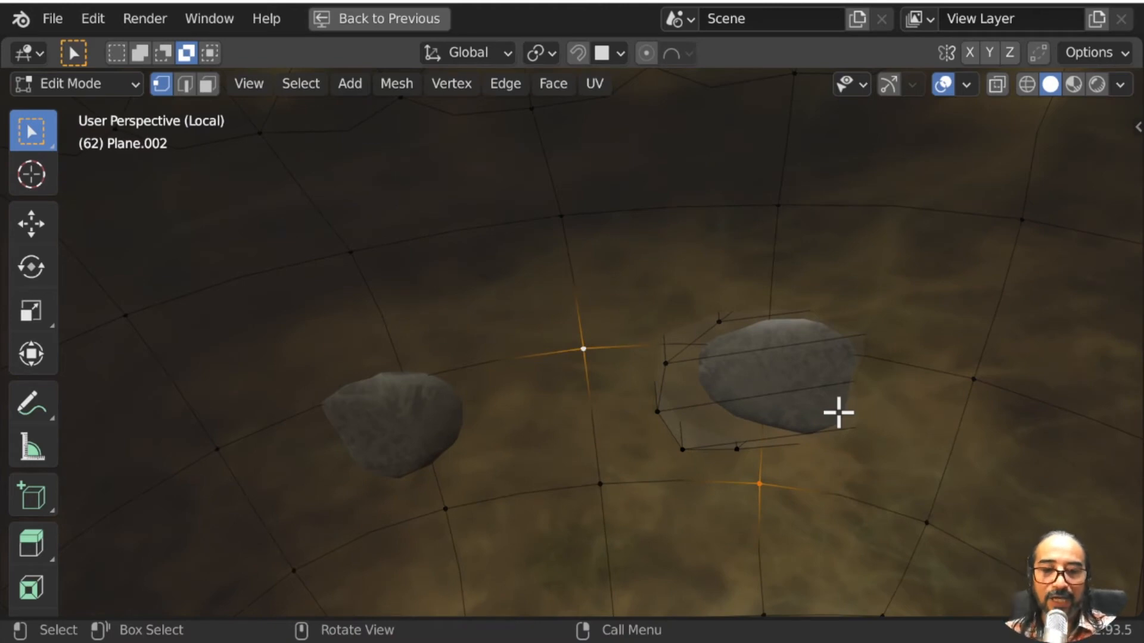
key("KP_5")
scroll(838, 412, "down", 5)
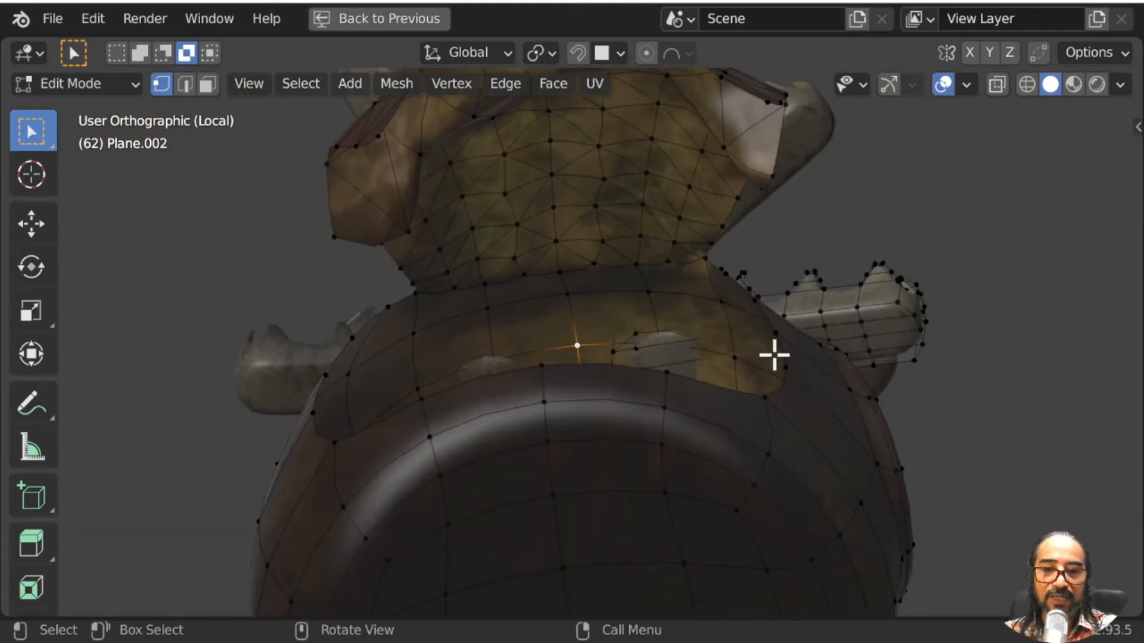
middle_click_drag(771, 352, 630, 539)
scroll(659, 534, "up", 6)
scroll(677, 558, "down", 2)
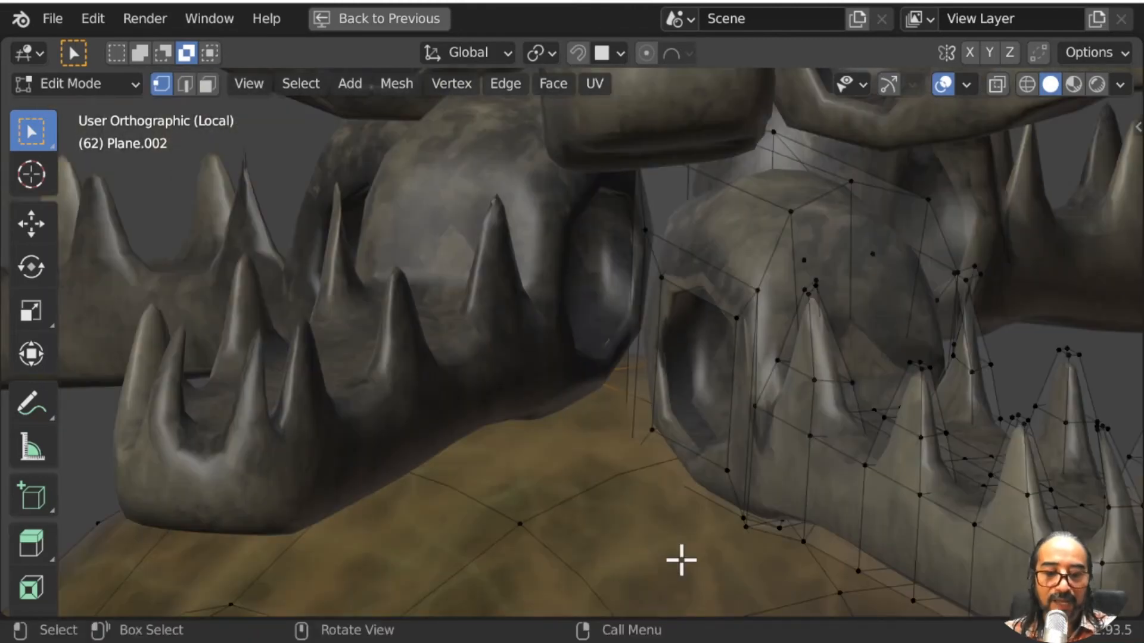
key("KP_5")
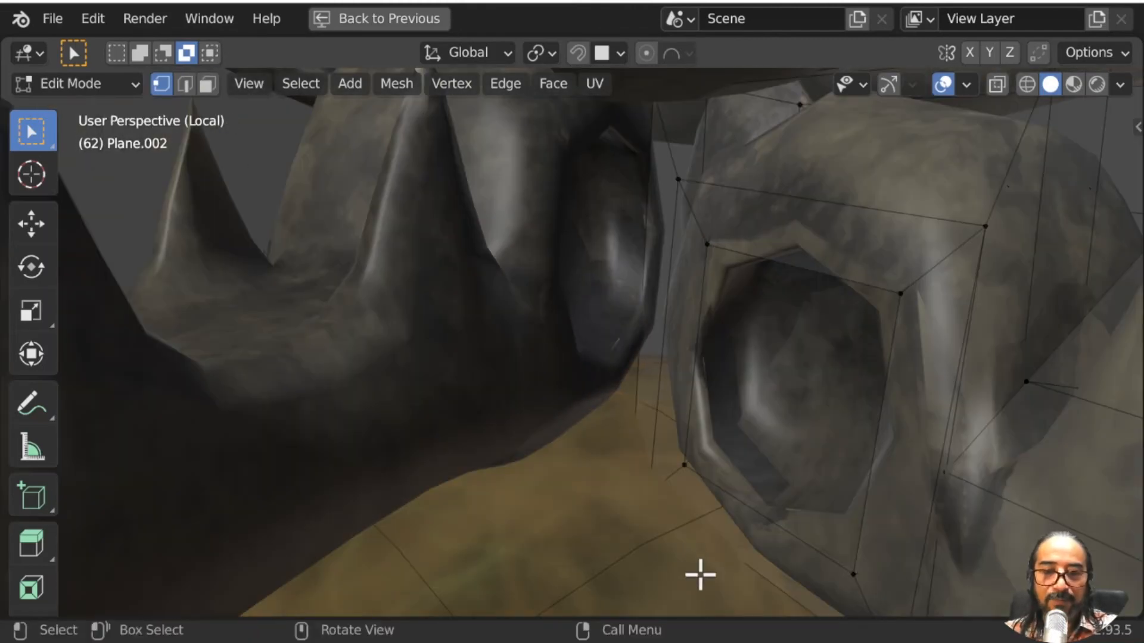
middle_click_drag(700, 575, 803, 403)
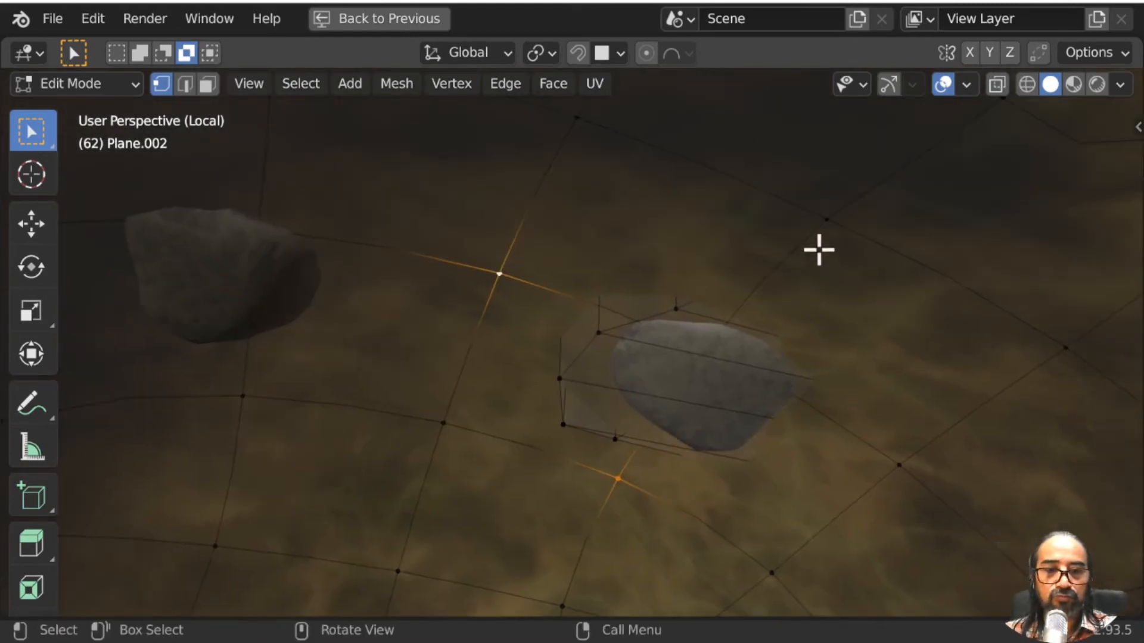
middle_click_drag(853, 355, 534, 523)
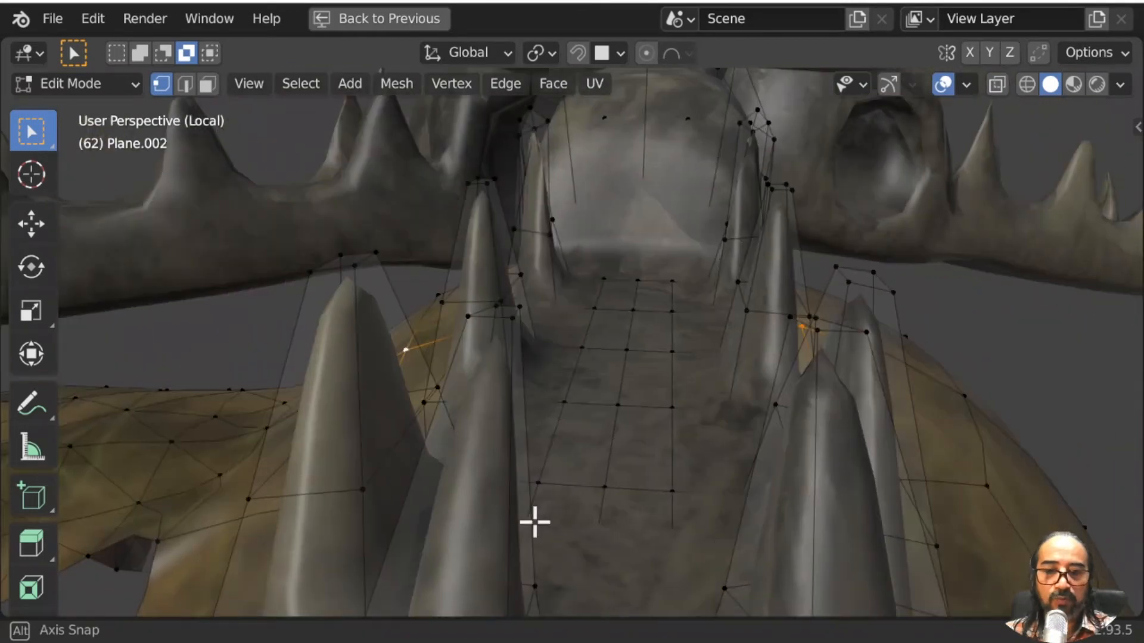
scroll(539, 523, "down", 5)
key("ctrl+p")
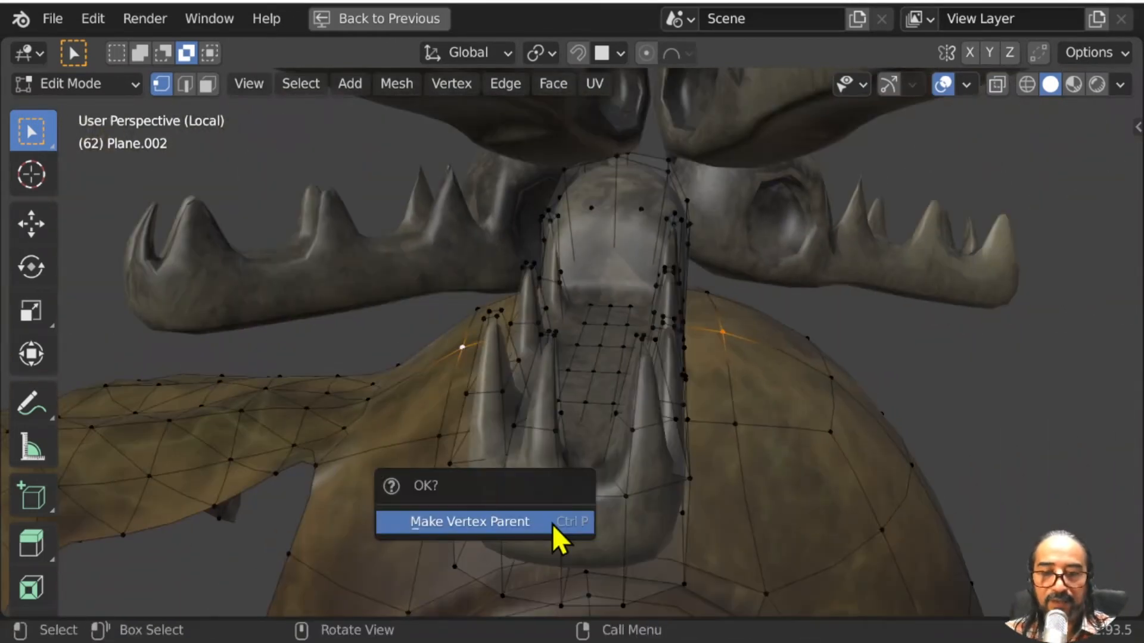
left_click(552, 527)
key("Tab")
Step: Open the neighbouring unparented lower jaw together with the body in Edit Mode
scroll(552, 525, "down", 4)
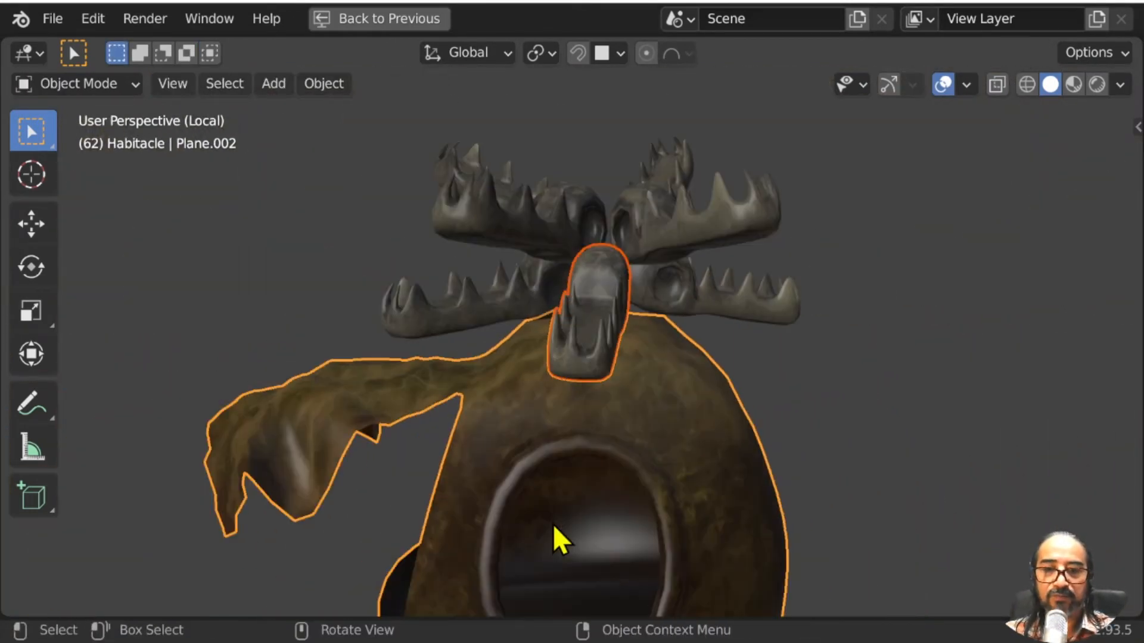
left_click(695, 313)
left_click(676, 372, "shift")
key("Tab")
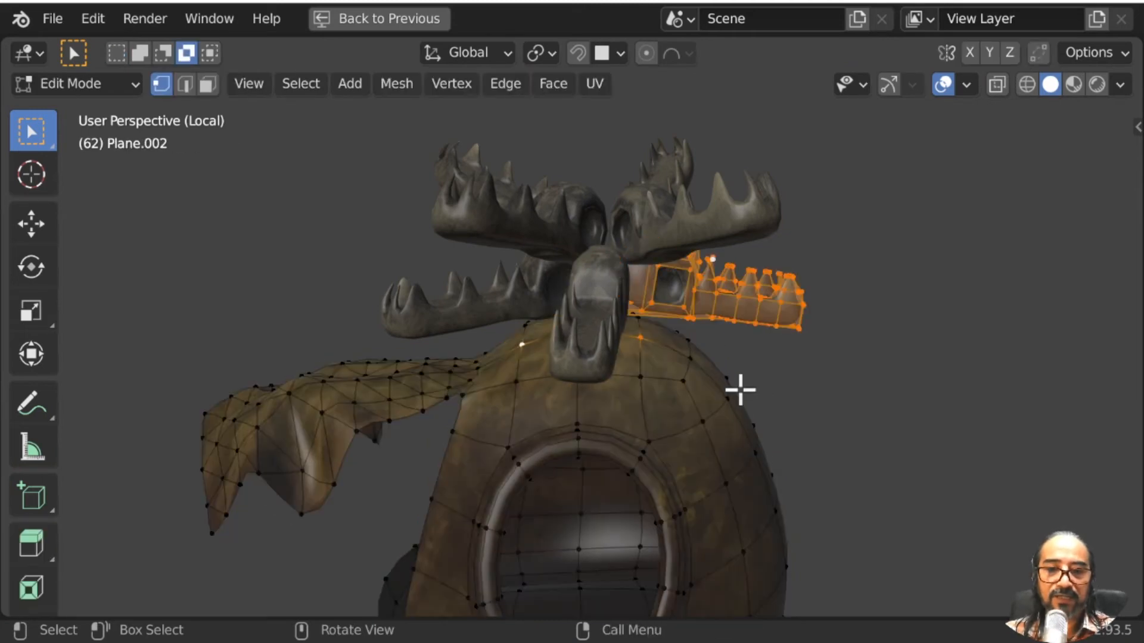
Step: Select two adjacent body vertices beneath this jaw, vertex-parent the jaw to them, and return to Object Mode
middle_click_drag(738, 388, 626, 383)
scroll(745, 366, "up", 4)
middle_click_drag(745, 365, 670, 326)
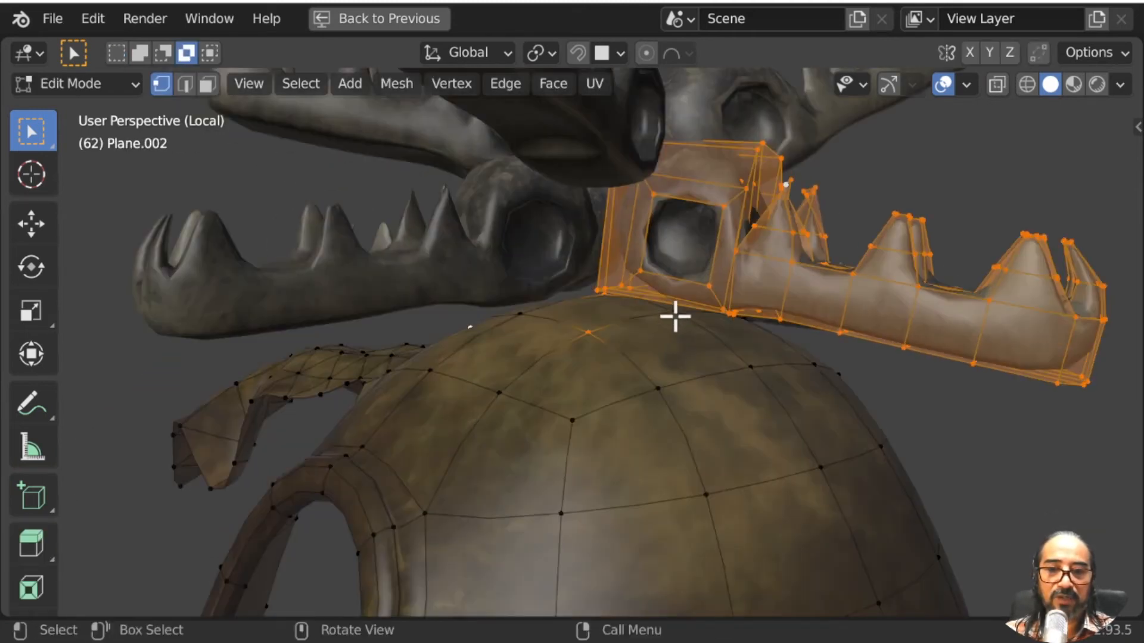
left_click(675, 316)
left_click(604, 334, "shift")
middle_click_drag(705, 382, 767, 394)
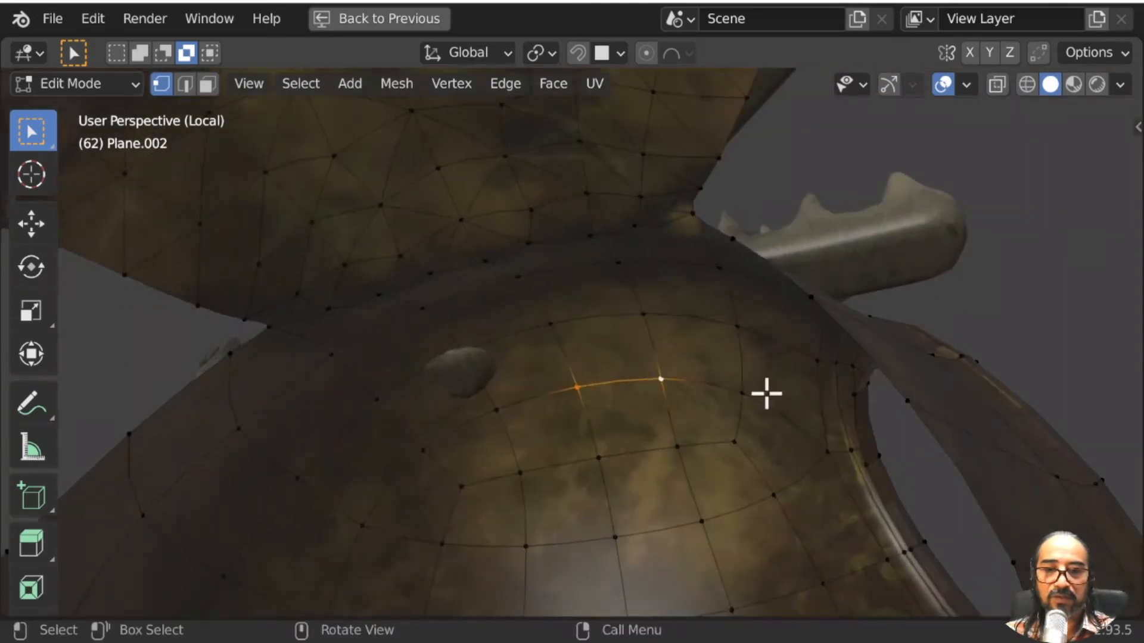
key("ctrl+p")
left_click(587, 408)
middle_click_drag(579, 391, 554, 427)
key("Tab")
Step: Lower the jaw Cube.004 toward the body by about 0.04 m along the Z axis
left_click(728, 311)
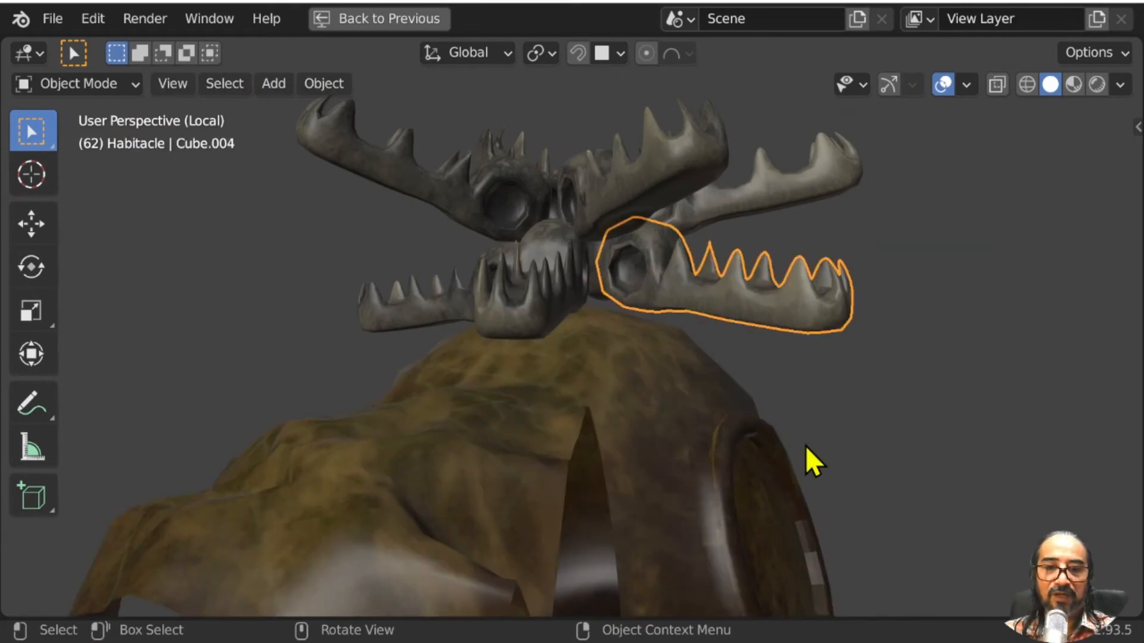
middle_click_drag(813, 462, 799, 437)
key("g")
key("z")
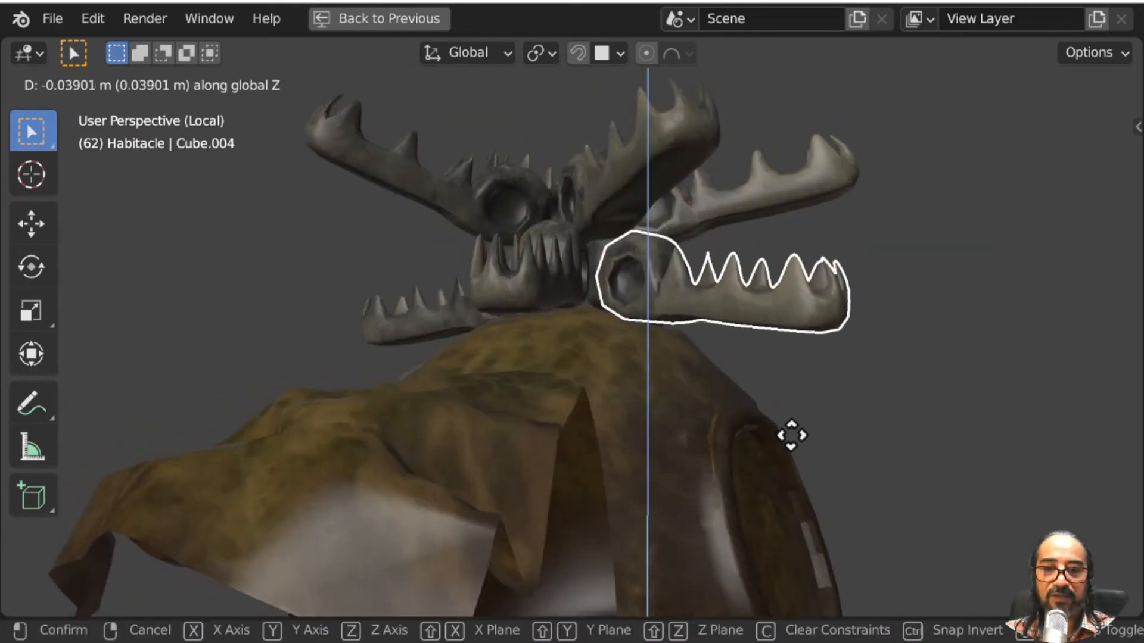
left_click(791, 439)
Step: Move the upper jaw Cube.007 along the Z axis to adjust its height above the lower jaws
left_click(625, 229)
middle_click_drag(625, 229, 694, 268)
key("g")
key("z")
left_click(618, 311)
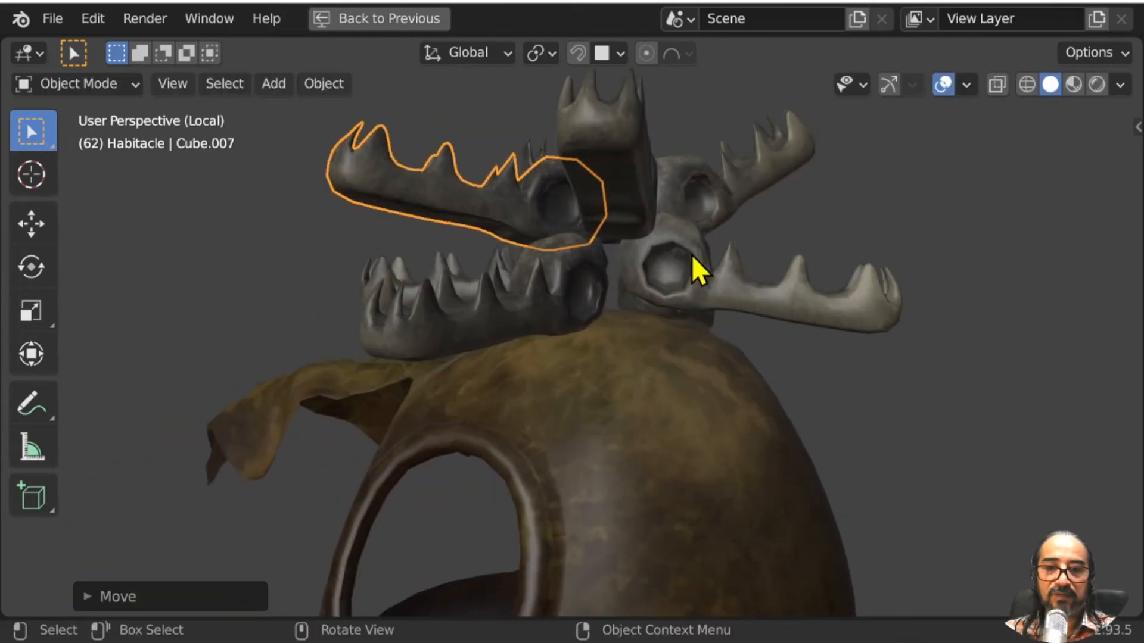
Step: Move the lower jaw beside it down along the Z axis and adjust the jaw placement freehand against the body
left_click(690, 267)
key("g")
key("z")
left_click(691, 281)
middle_click_drag(771, 378, 434, 375)
key("g")
left_click(686, 373)
Step: Select the next lower jaw together with the body Plane.002 and enter Edit Mode
left_click(620, 334)
middle_click_drag(620, 335, 575, 388)
left_click(574, 384, "shift")
key("Tab")
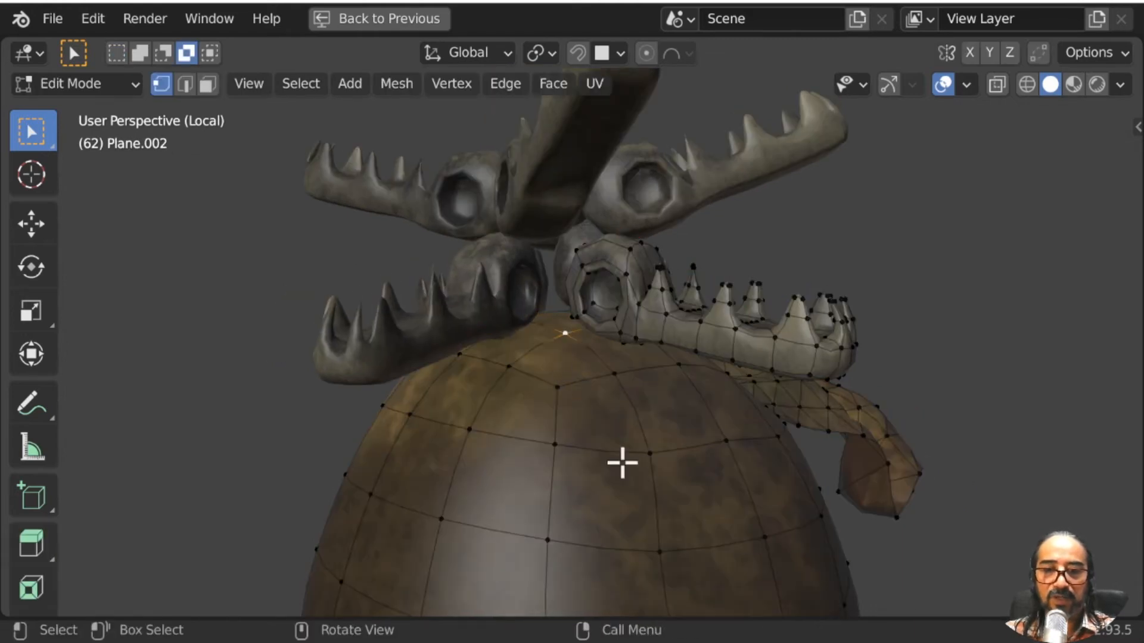
Step: Select three body vertices around the base of this lower jaw, vertex-parent the jaw to them, and return to Object Mode
middle_click_drag(623, 463, 808, 355)
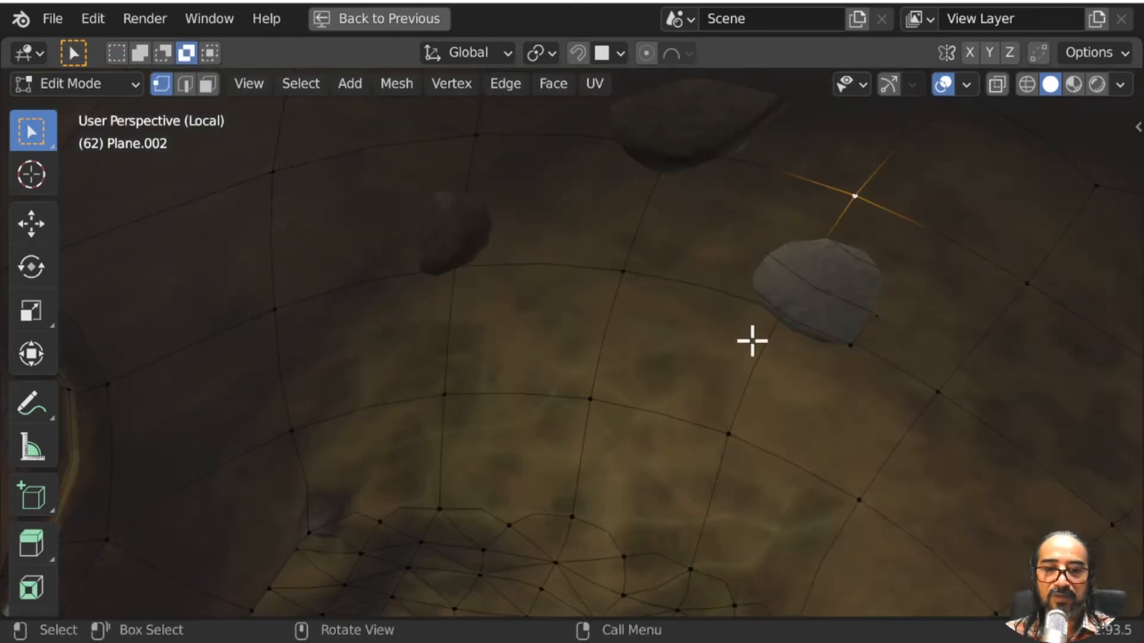
key("b")
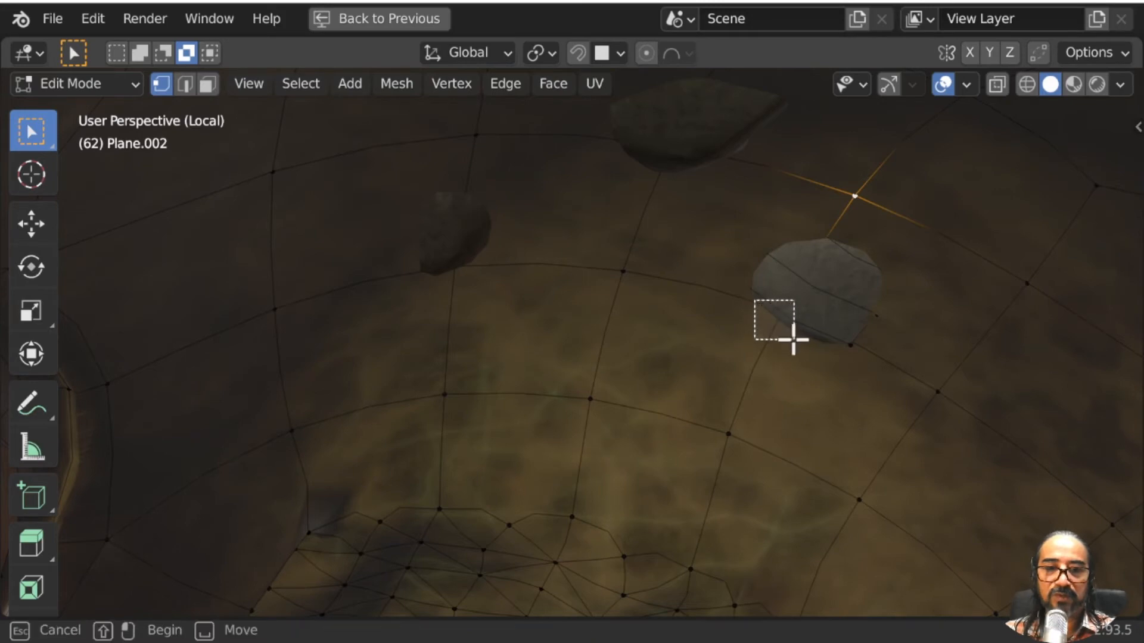
left_click_drag(794, 339, 788, 346)
left_click_drag(595, 267, 638, 258)
key("b")
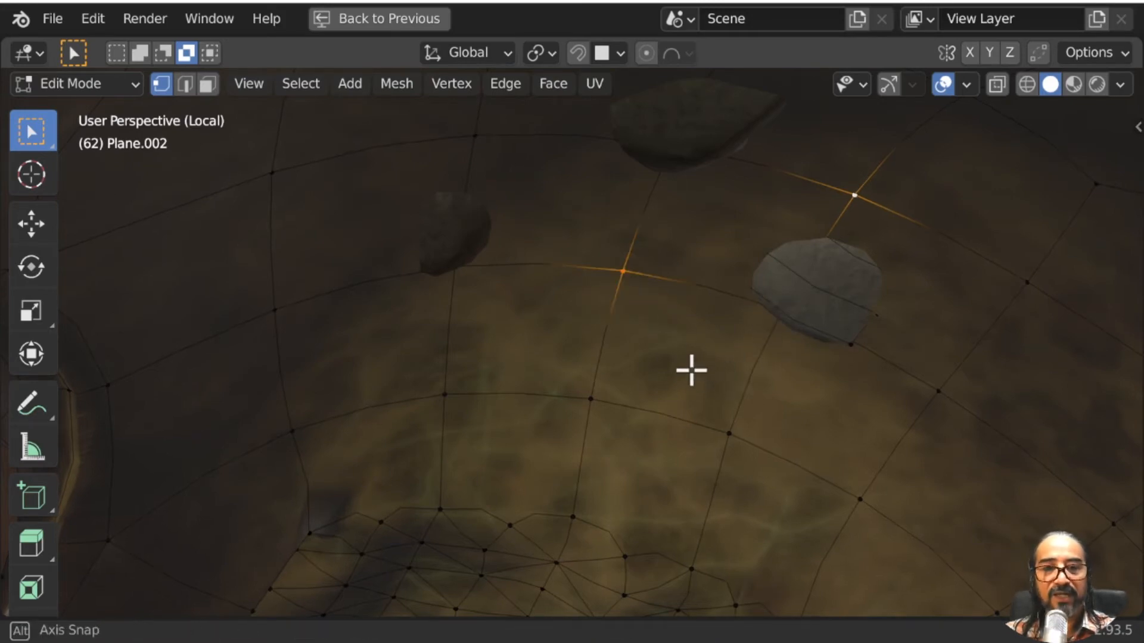
middle_click_drag(691, 370, 556, 501)
left_click(754, 329, "shift")
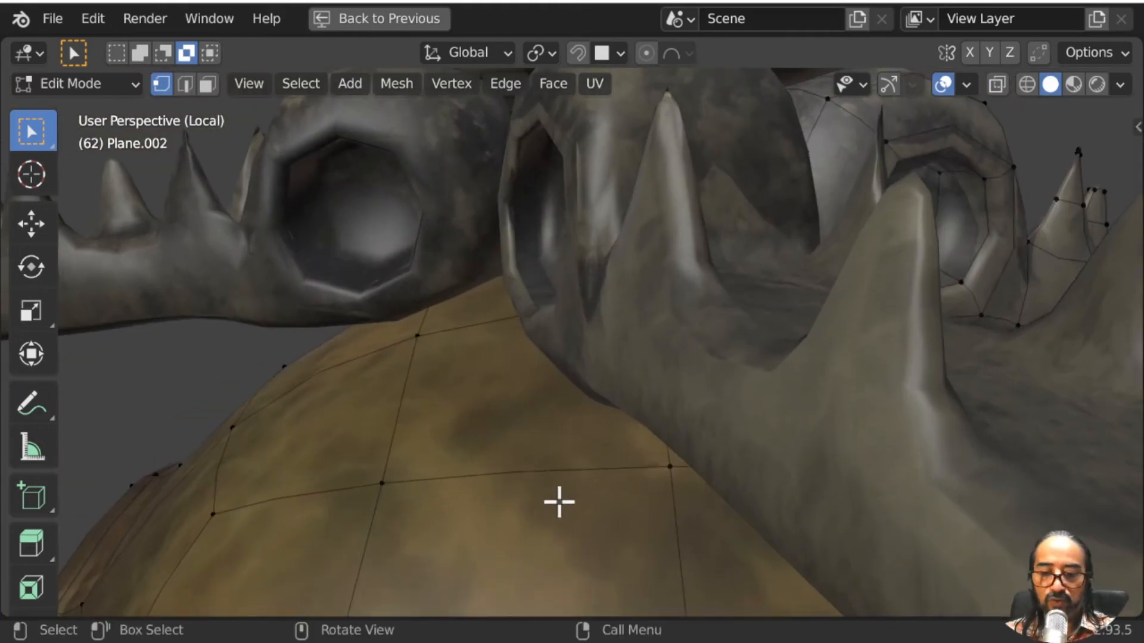
key("ctrl+p")
left_click(560, 504)
scroll(560, 502, "down", 4)
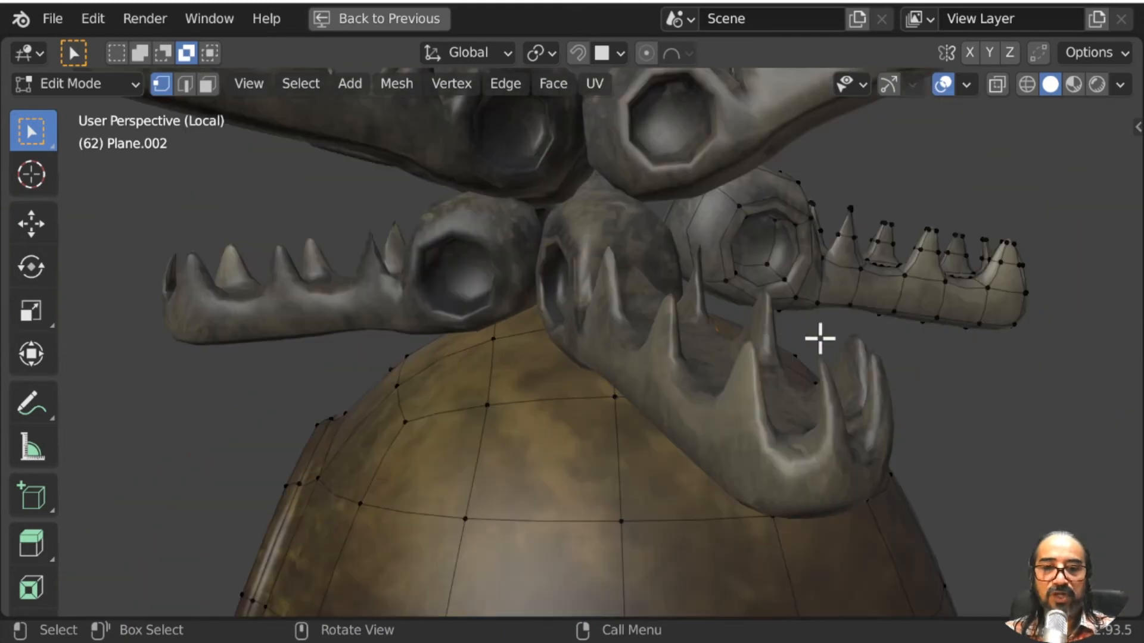
key("Tab")
scroll(513, 303, "down", 3)
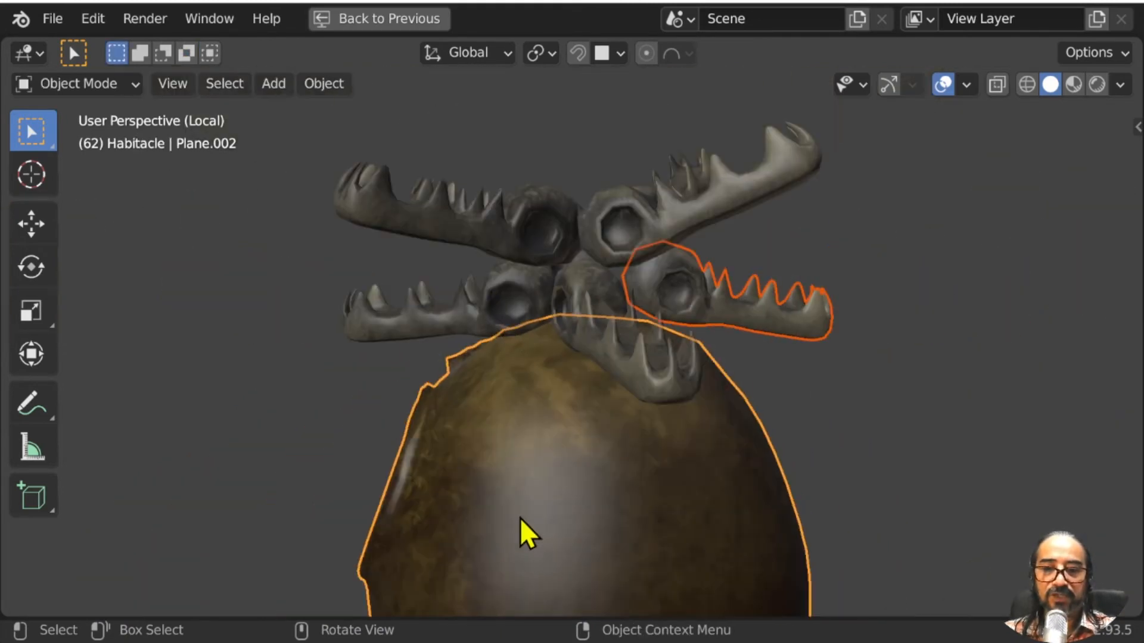
Step: Play the animation to check how the jaws follow the body, restore the full workspace layout, and return to frame 0
key("space")
mouse_move(541, 473)
middle_mouse_down()
mouse_move(560, 500)
mouse_move(559, 467)
middle_mouse_up()
key("space")
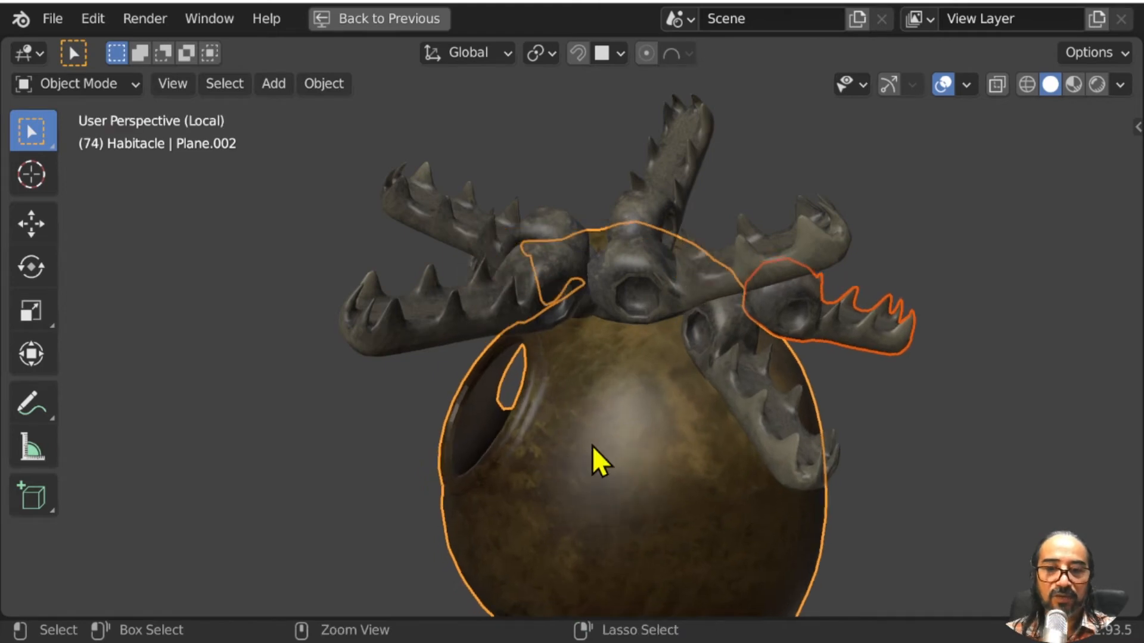
key("ctrl+space")
left_click_drag(408, 575, 338, 556)
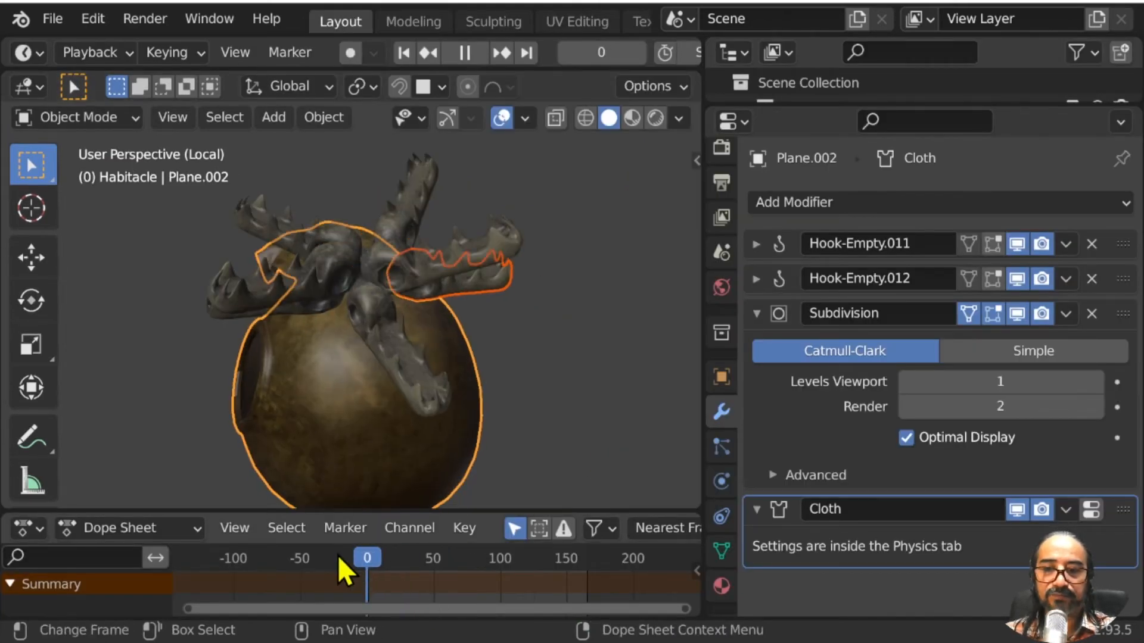
Step: Rotate the upper jaw Cube.008 slightly freehand with a trackball rotation
middle_click_drag(245, 396, 370, 231)
left_click(370, 232)
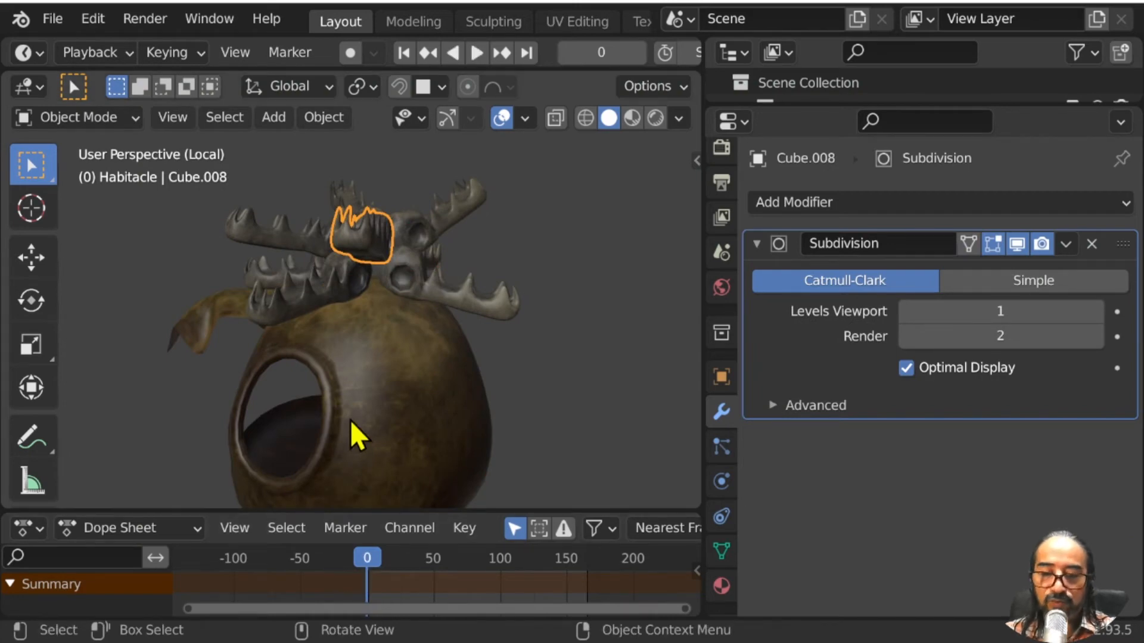
scroll(350, 420, "up", 3)
key("r")
key("r")
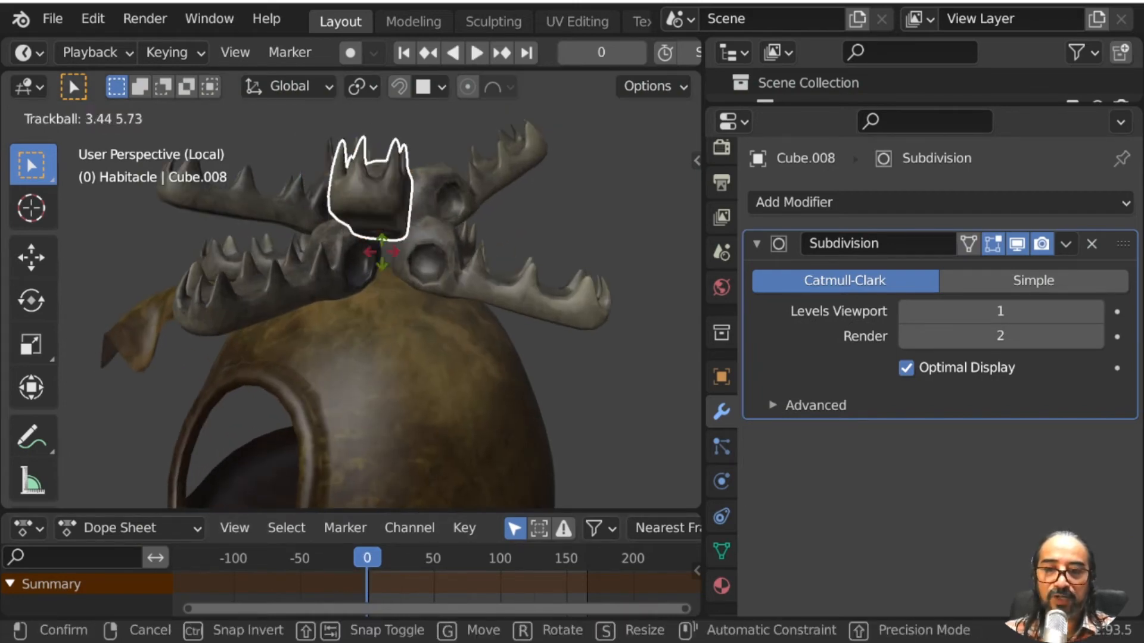
left_click(421, 360)
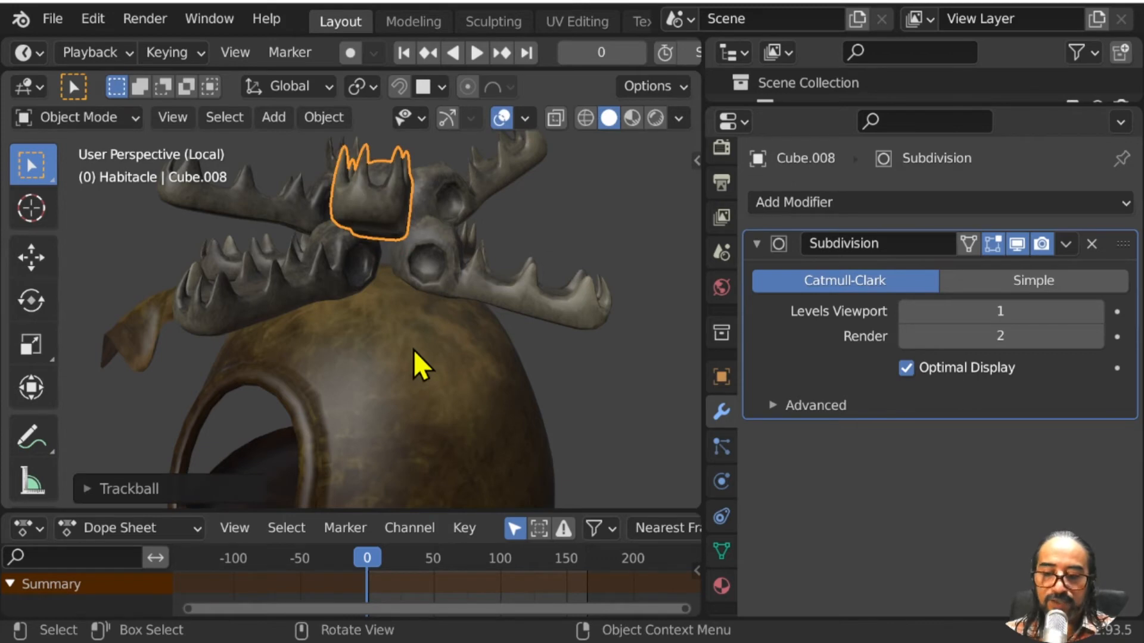
Step: Add the body to the selection, enter Edit Mode, and try to vertex-parent Cube.008 to two body vertices beneath it
left_click(415, 345)
key("Tab")
scroll(415, 332, "up", 3)
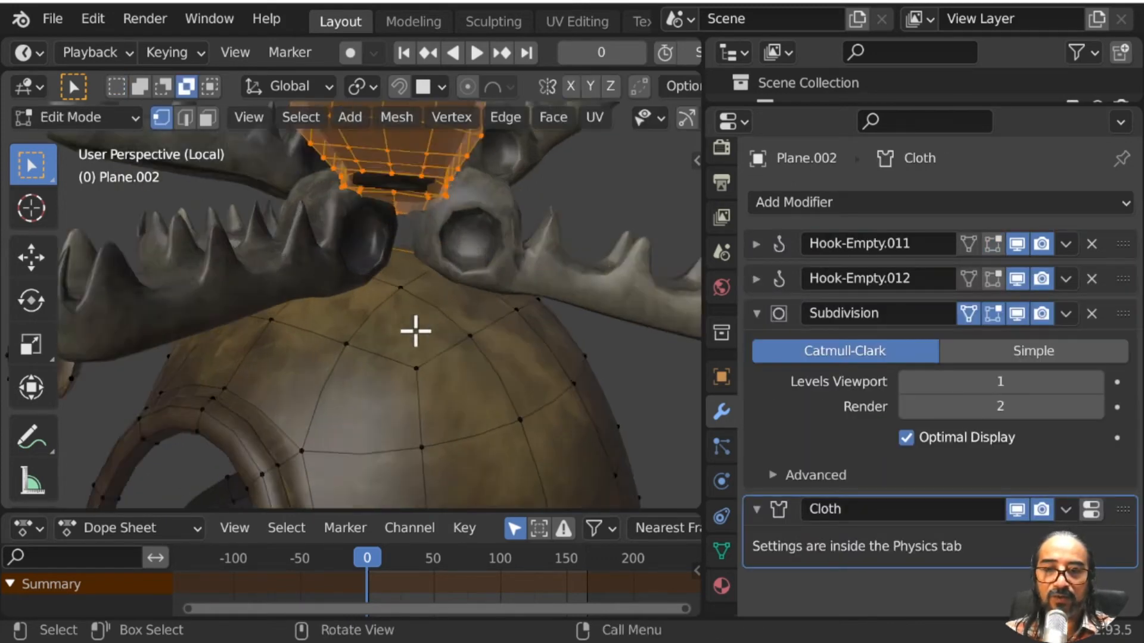
middle_click_drag(415, 332, 384, 234)
left_click(359, 300)
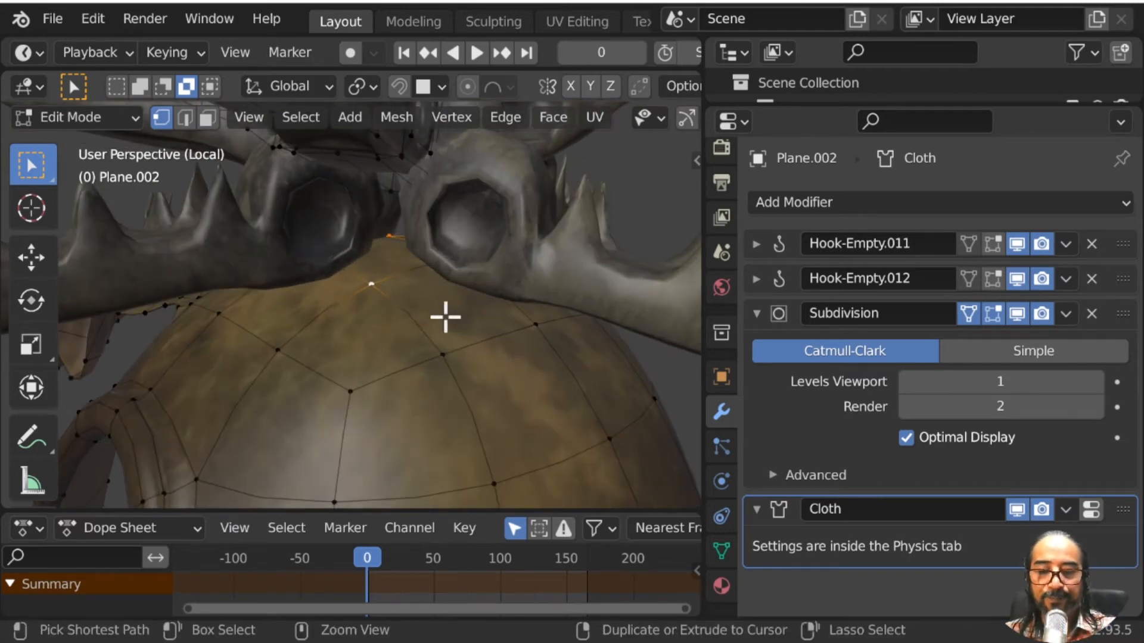
key("ctrl+p")
left_click(448, 322)
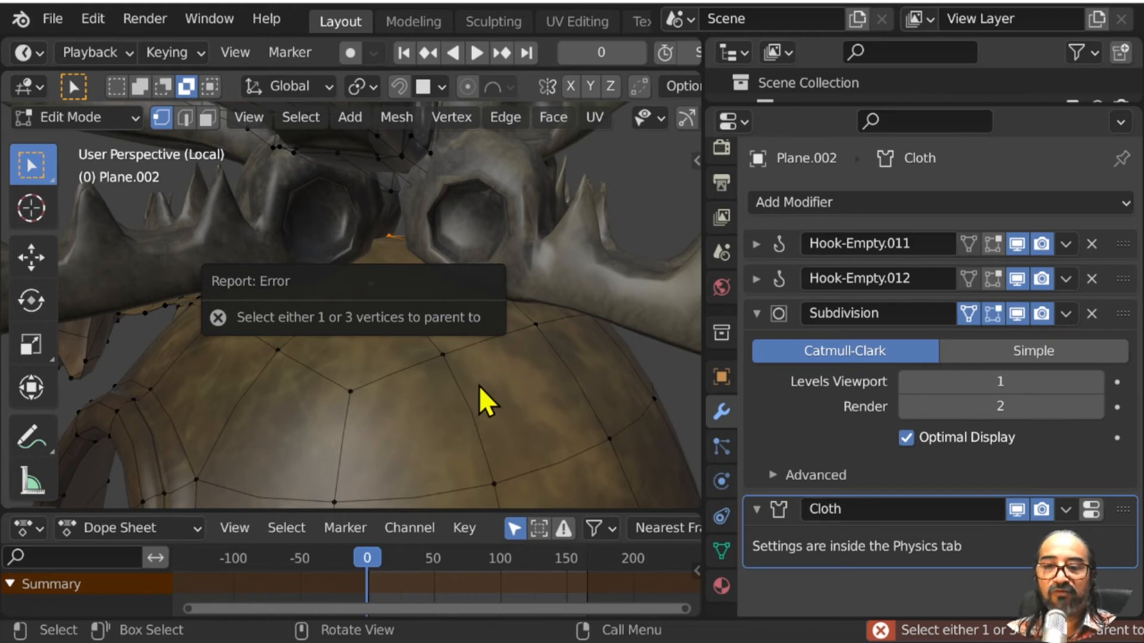
Step: Add a third body vertex from inside the body, vertex-parent Cube.008 to the three vertices, and return to Object Mode
scroll(429, 349, "down", 4)
middle_click_drag(429, 349, 378, 357)
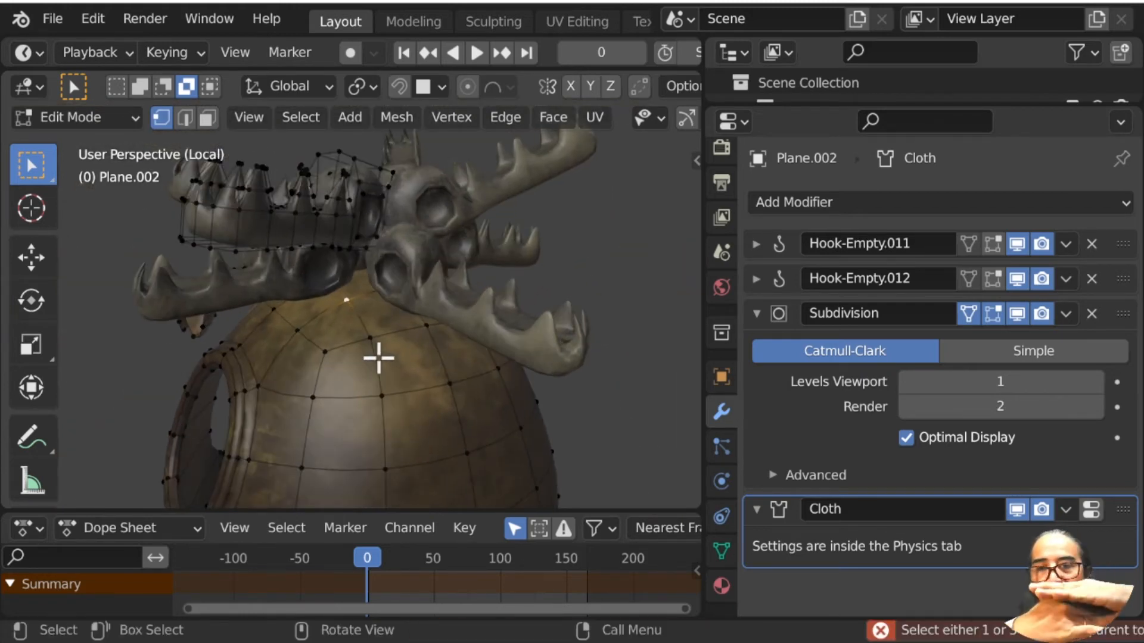
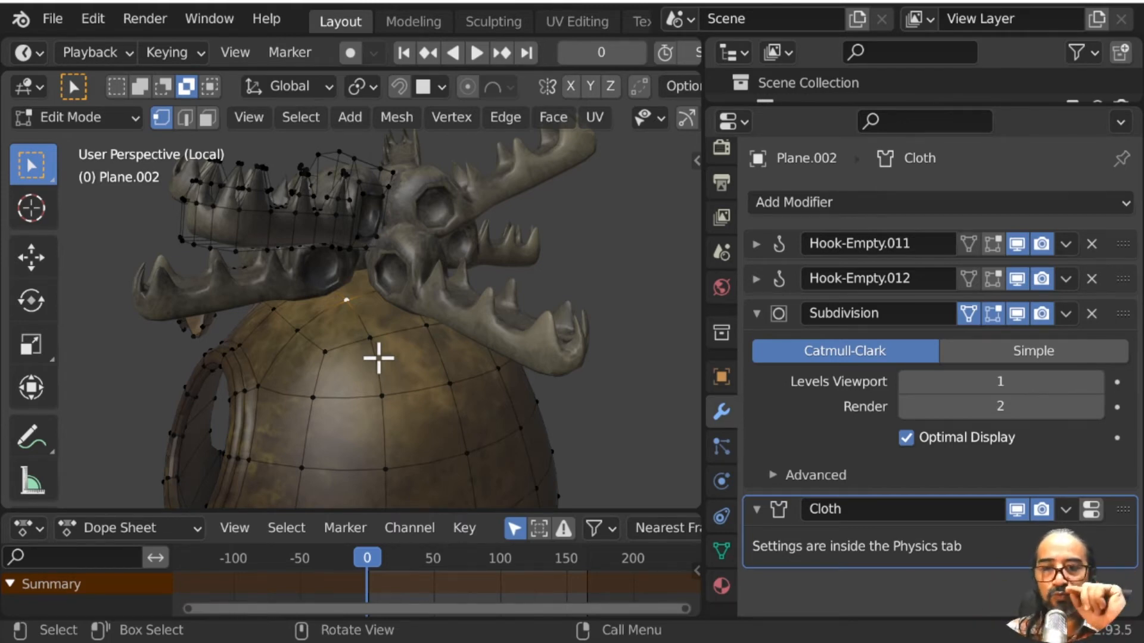
middle_click_drag(378, 357, 584, 148)
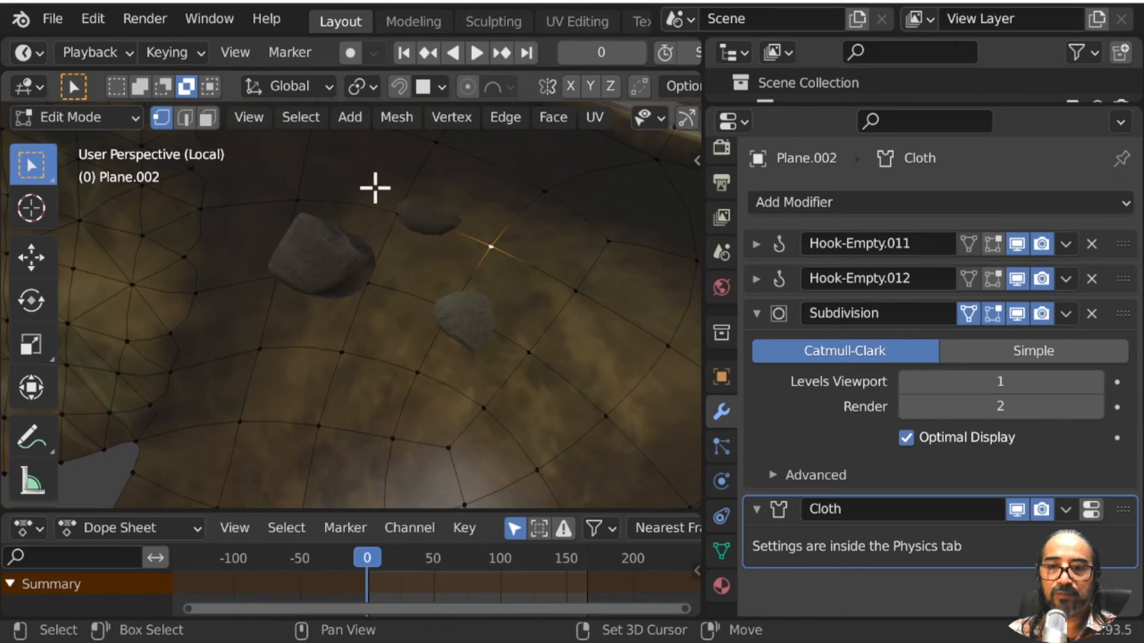
left_click(395, 209, "shift")
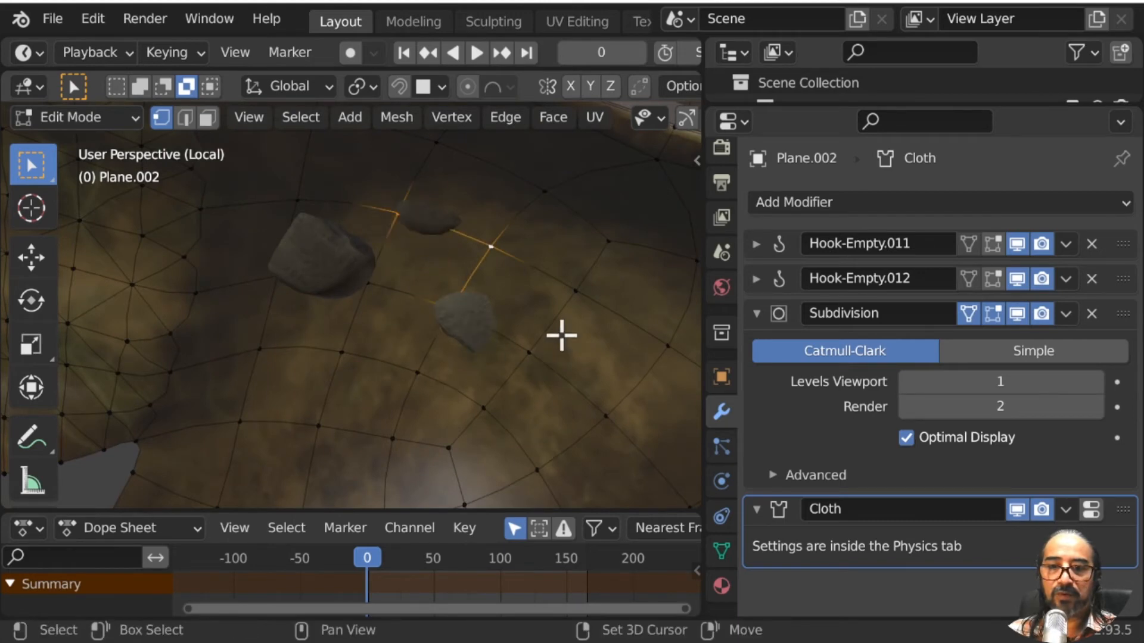
middle_click_drag(560, 332, 347, 471)
scroll(411, 347, "down", 7)
middle_click_drag(411, 348, 420, 315)
key("ctrl+p")
left_click(393, 372)
key("Tab")
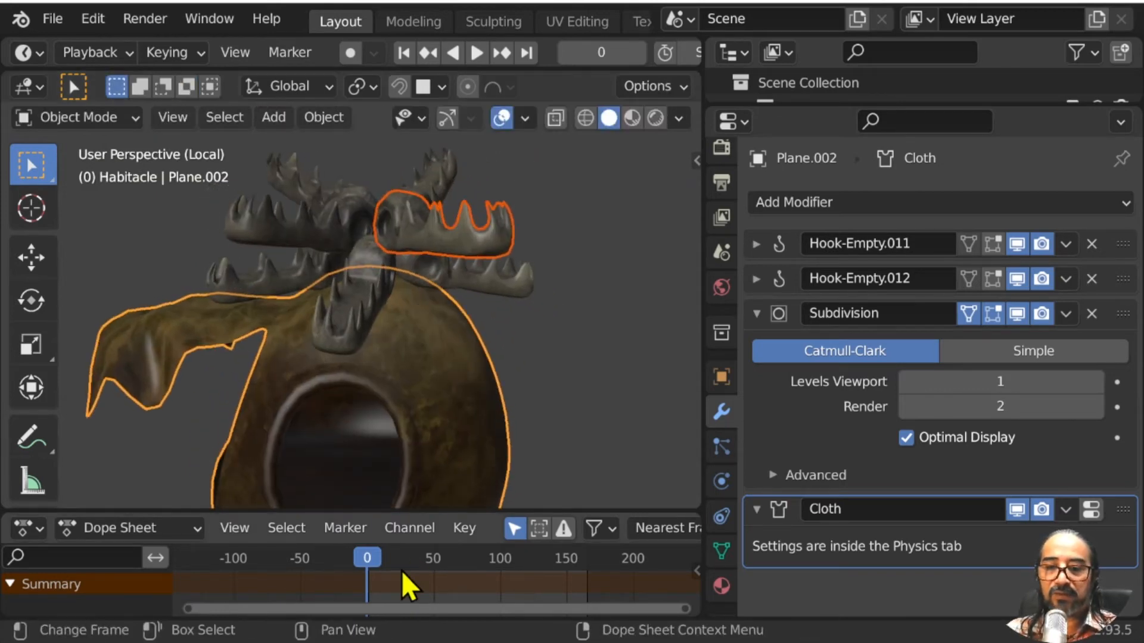
Step: Return to frame 0, select the upper jaw Cube.007 together with the body, and enter Edit Mode
left_click_drag(371, 566, 364, 565)
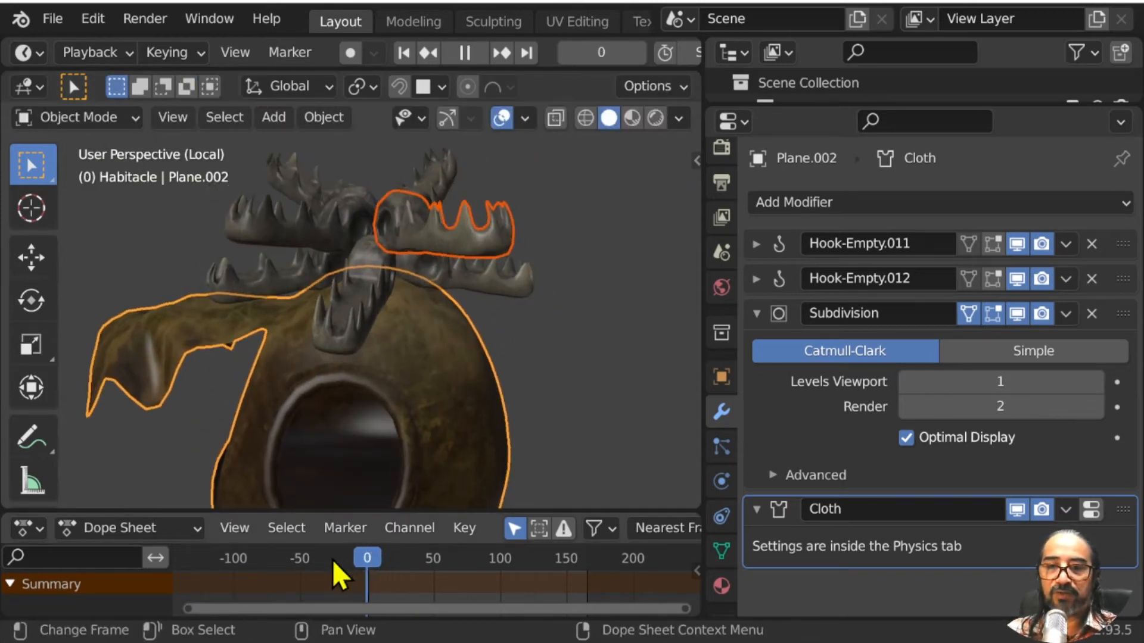
left_click(315, 244)
scroll(340, 306, "up", 4)
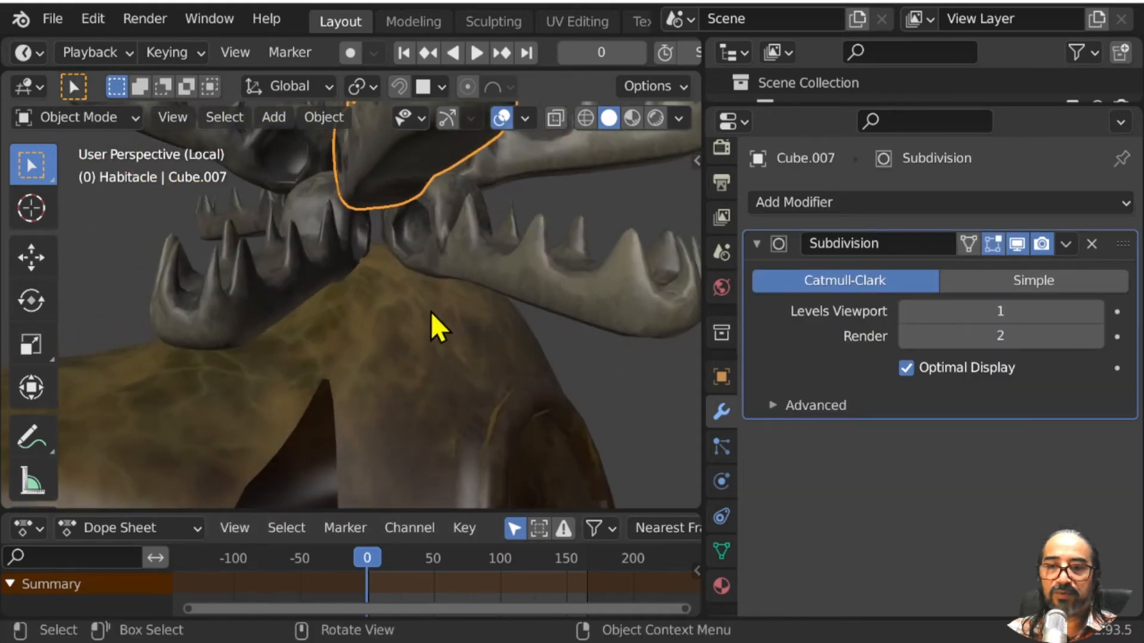
key("Tab")
key("Tab")
left_click(380, 280, "shift")
key("Tab")
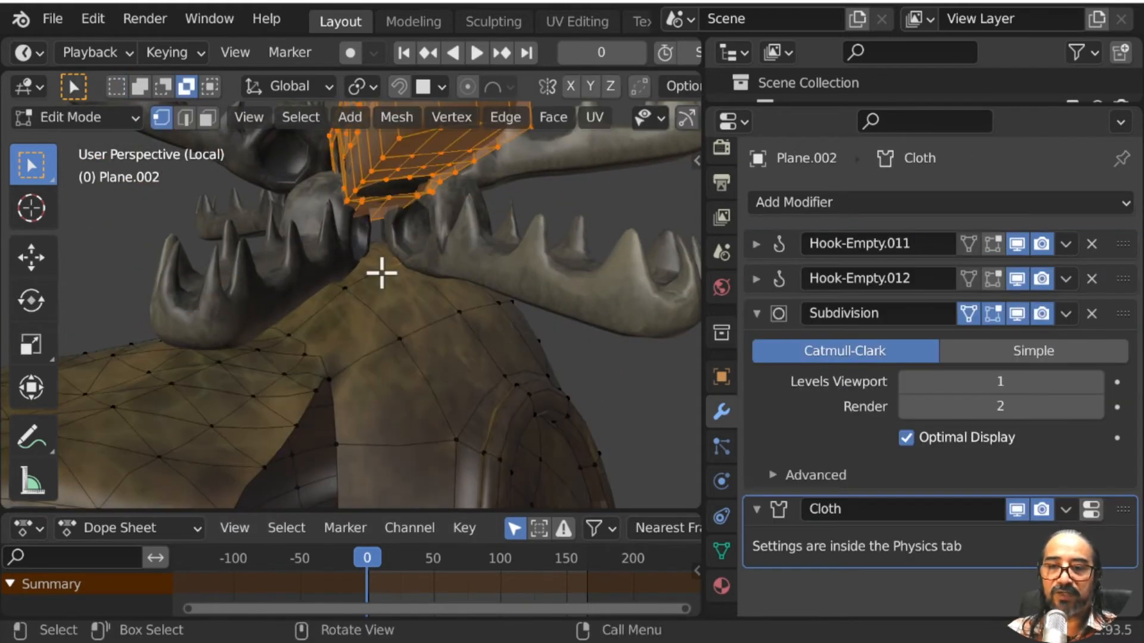
Step: Select several adjacent body vertices around the jaw bases inside the body and try to vertex-parent Cube.007 to them
scroll(363, 277, "up", 3)
middle_click_drag(391, 272, 443, 274)
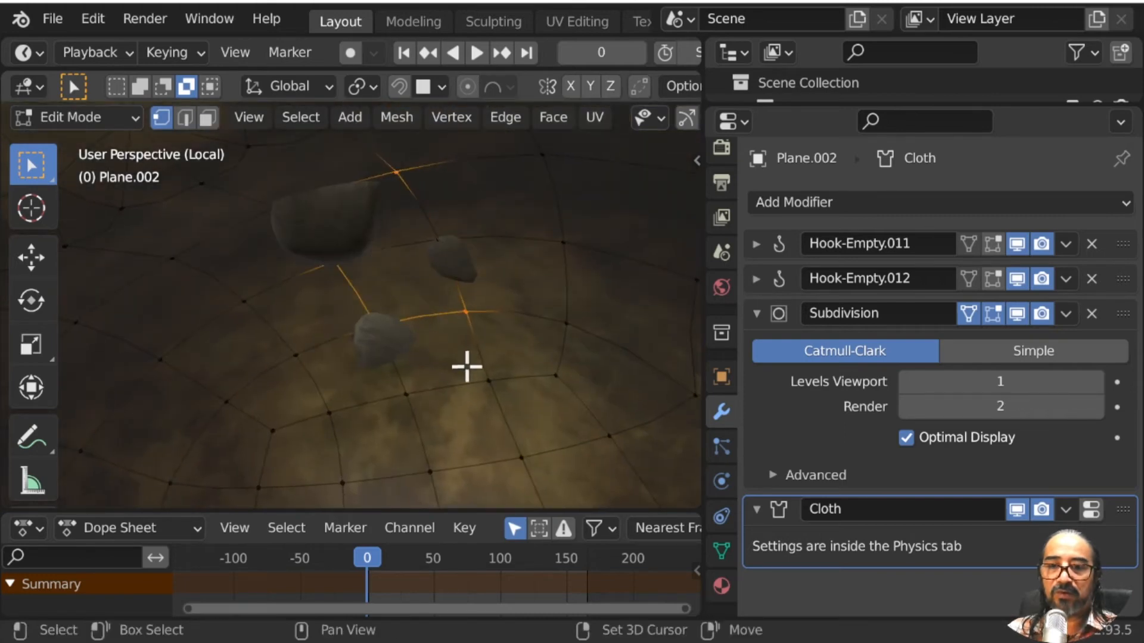
middle_click_drag(466, 365, 423, 391)
key("ctrl+p")
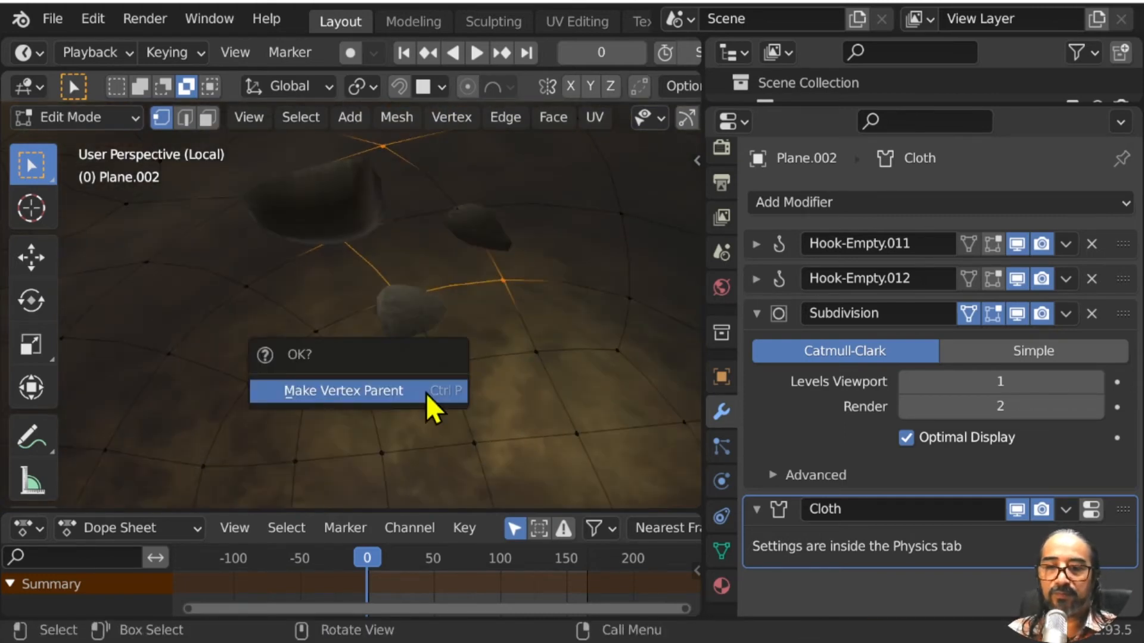
left_click(427, 393)
Step: Reduce the selection to three body vertices, vertex-parent Cube.007 to them, and return to Object Mode
middle_click_drag(511, 309, 321, 284)
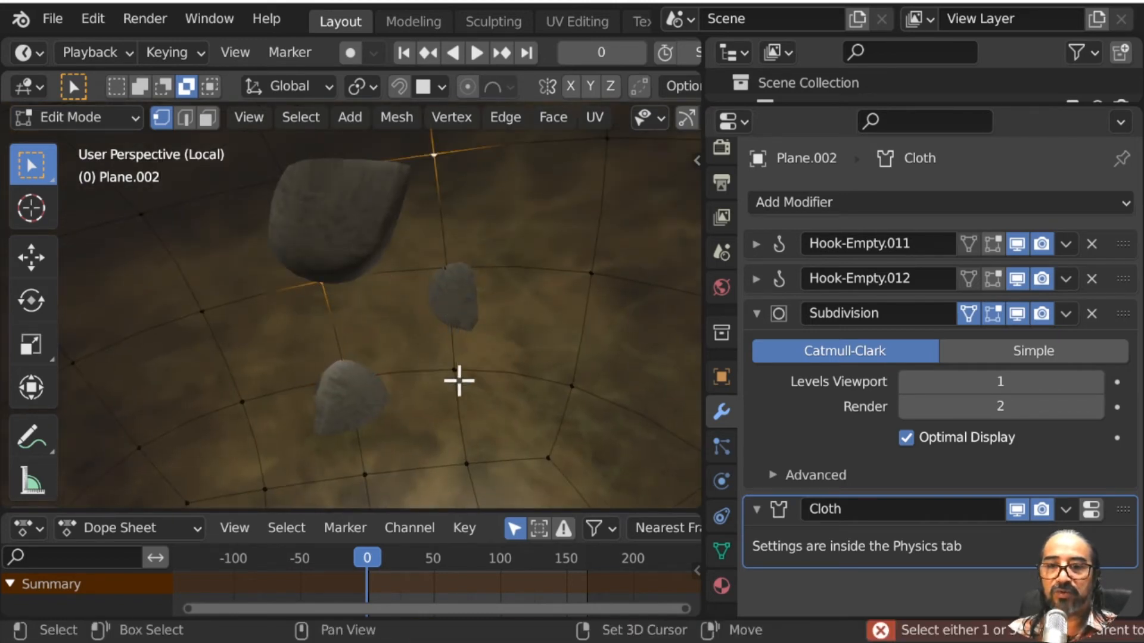
key("ctrl+p")
left_click(466, 394)
key("Tab")
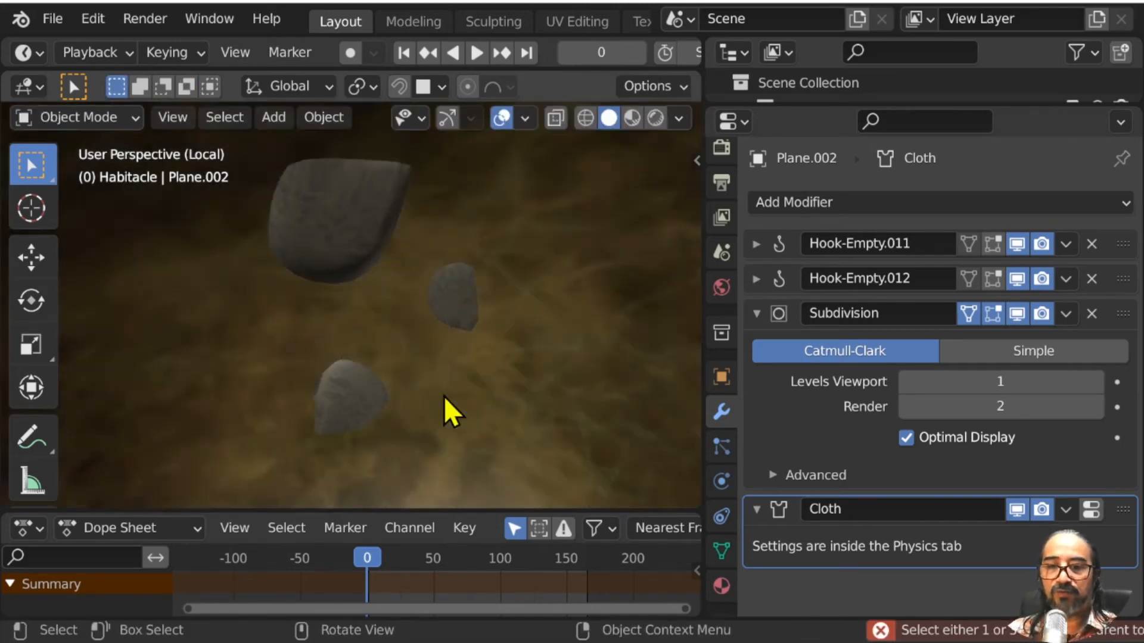
Step: Play the animation to check the attachment of Cube.007 and return to frame 0
middle_click_drag(445, 396, 485, 439)
key("Tab")
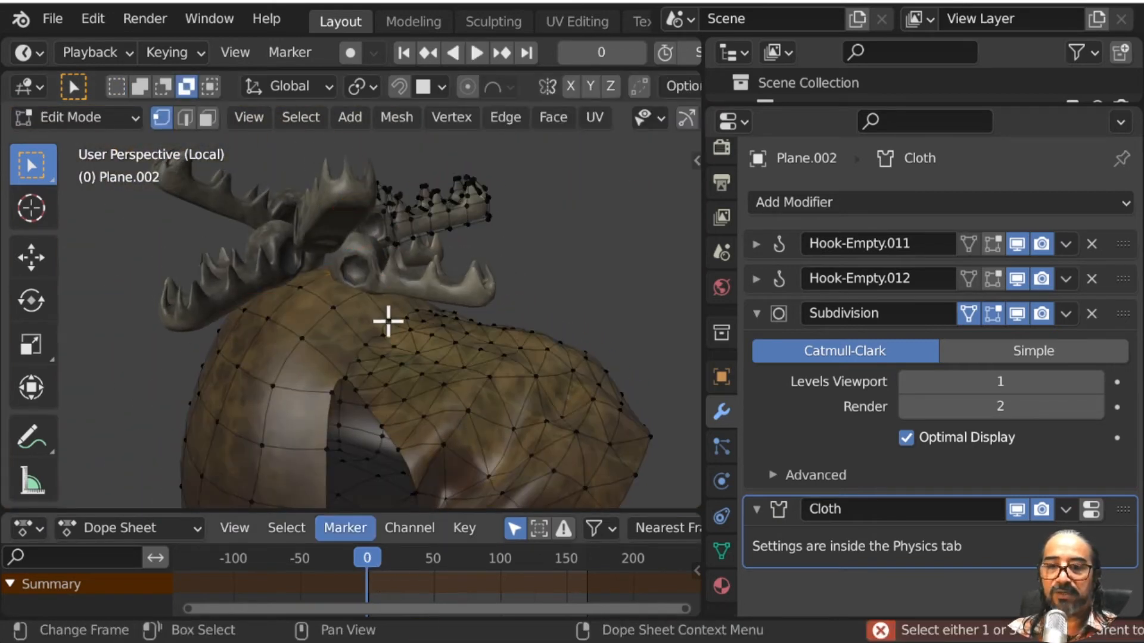
key("space")
key("Tab")
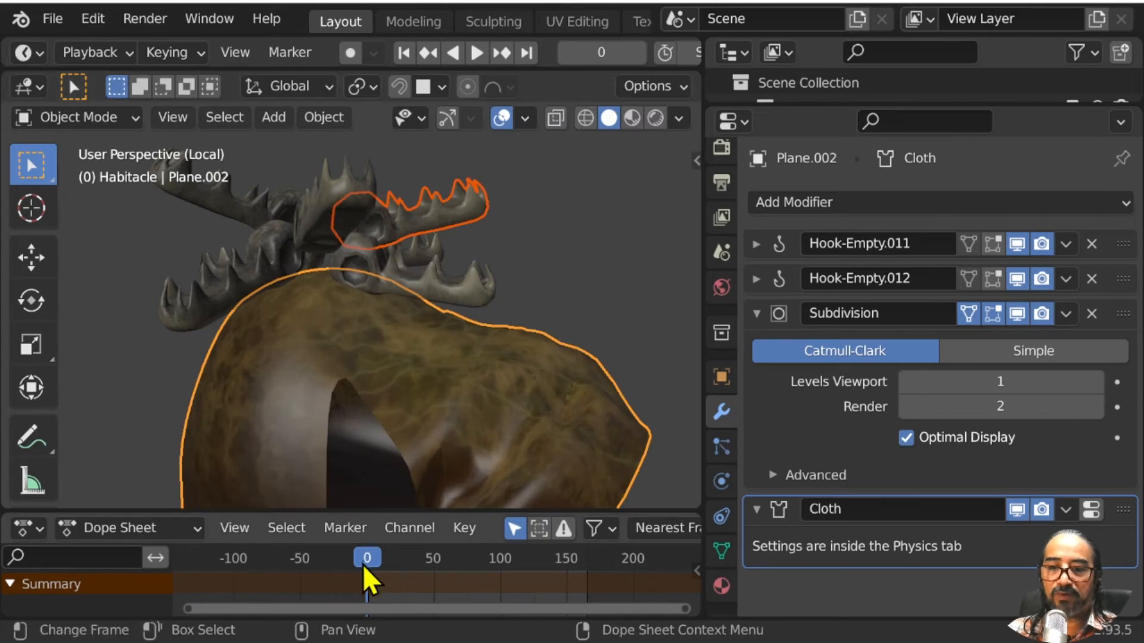
left_click_drag(374, 578, 326, 574)
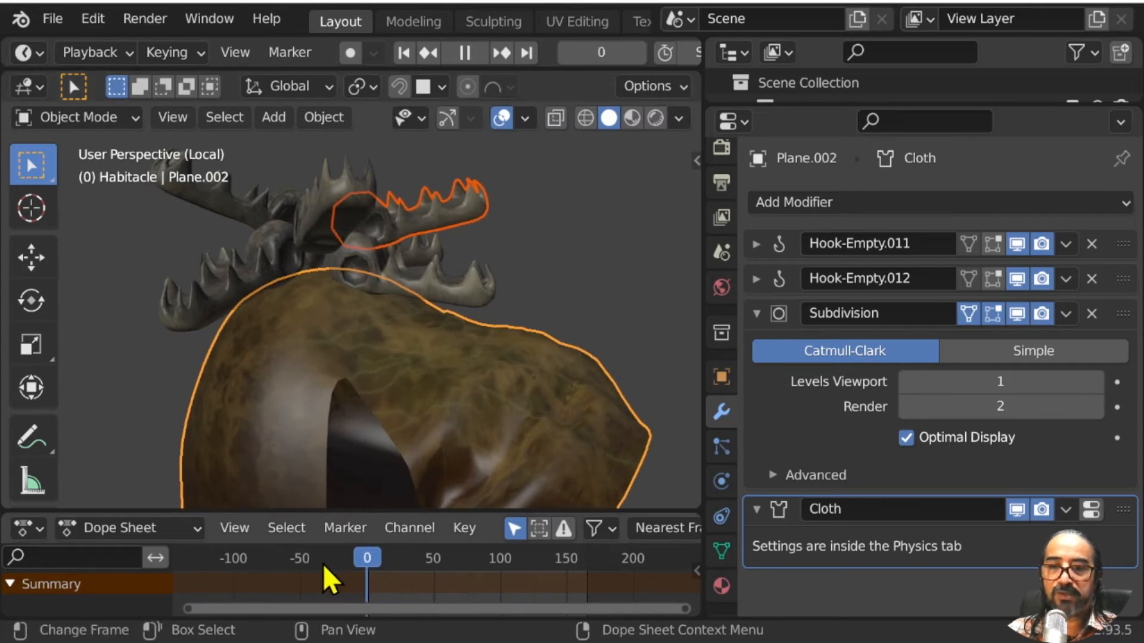
Step: Select the upper jaw Cube.010 together with the body and enter Edit Mode
left_click(321, 205)
scroll(345, 293, "up", 3)
key("Tab")
key("Tab")
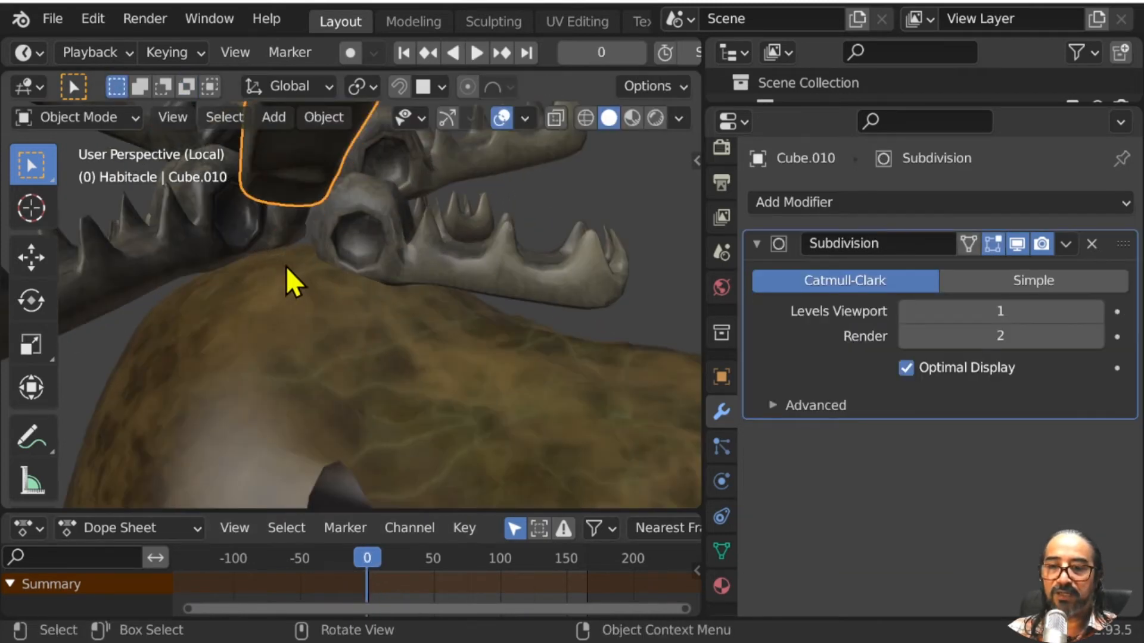
left_click(290, 283)
key("Tab")
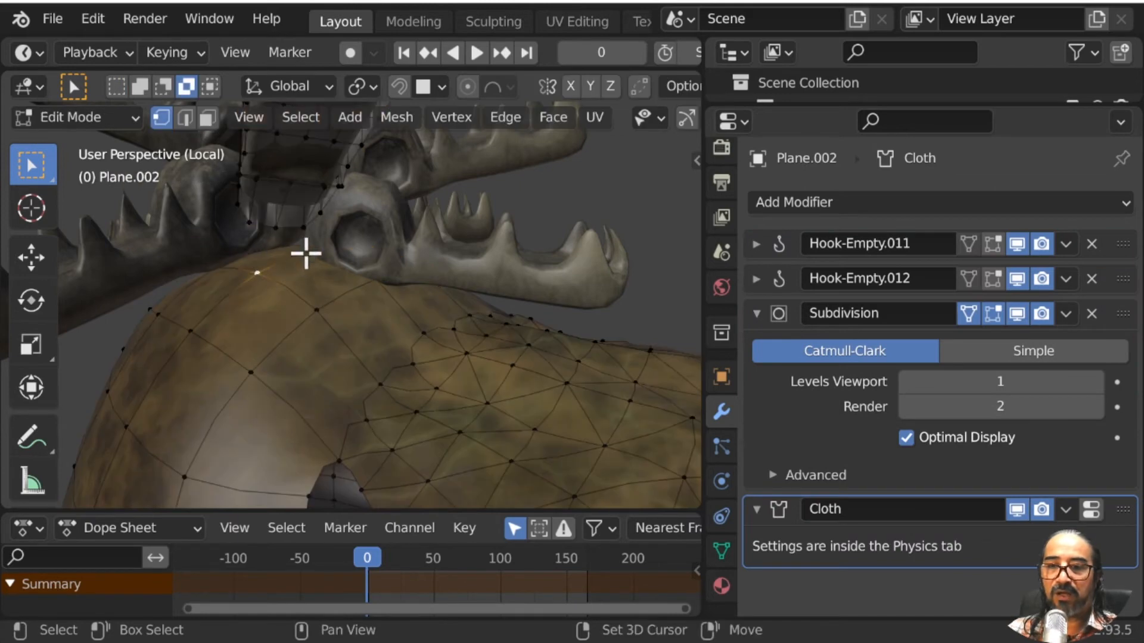
Step: Select three adjacent body vertices from inside the body, vertex-parent Cube.010 to them, and return to Object Mode
middle_click_drag(346, 385, 360, 230)
middle_click_drag(276, 207, 326, 277)
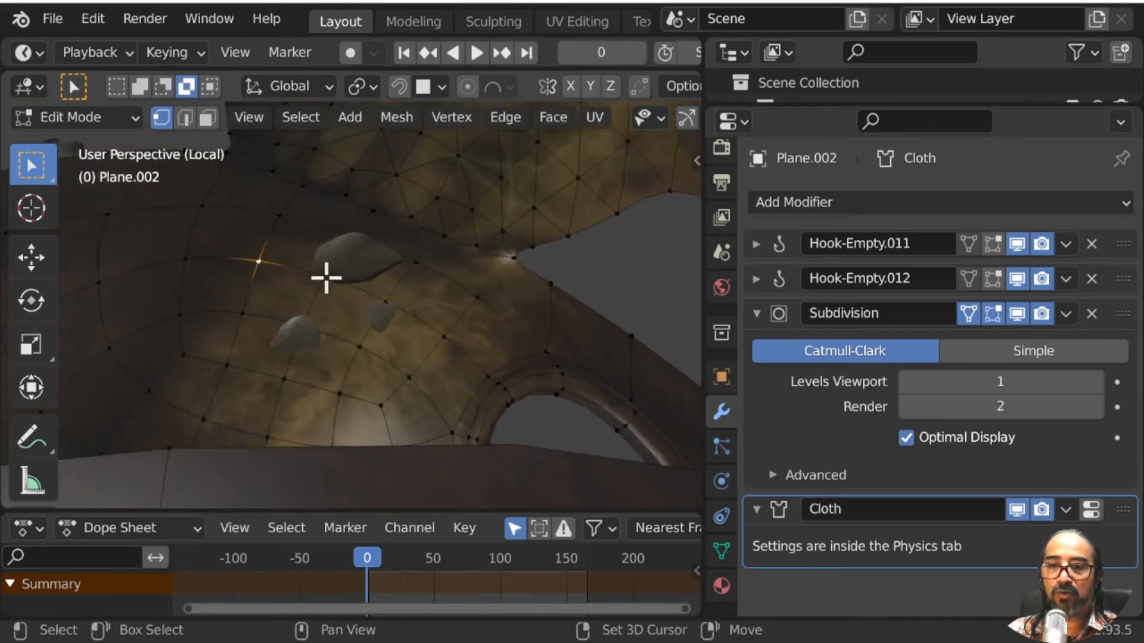
middle_click_drag(345, 373, 347, 392)
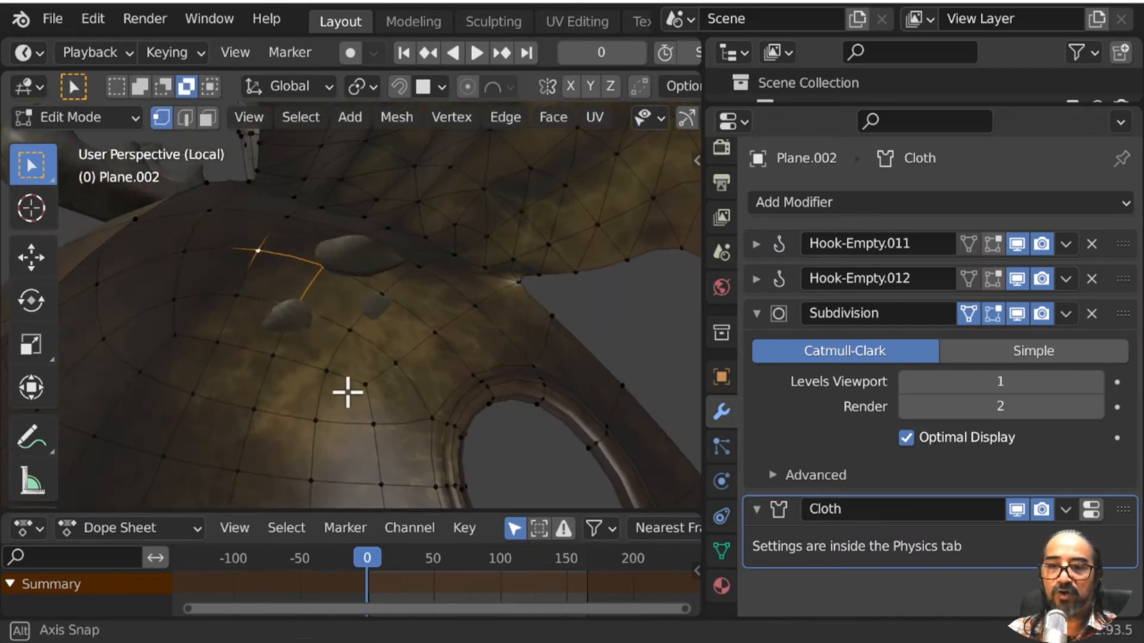
key("ctrl+p")
left_click(348, 394)
key("Tab")
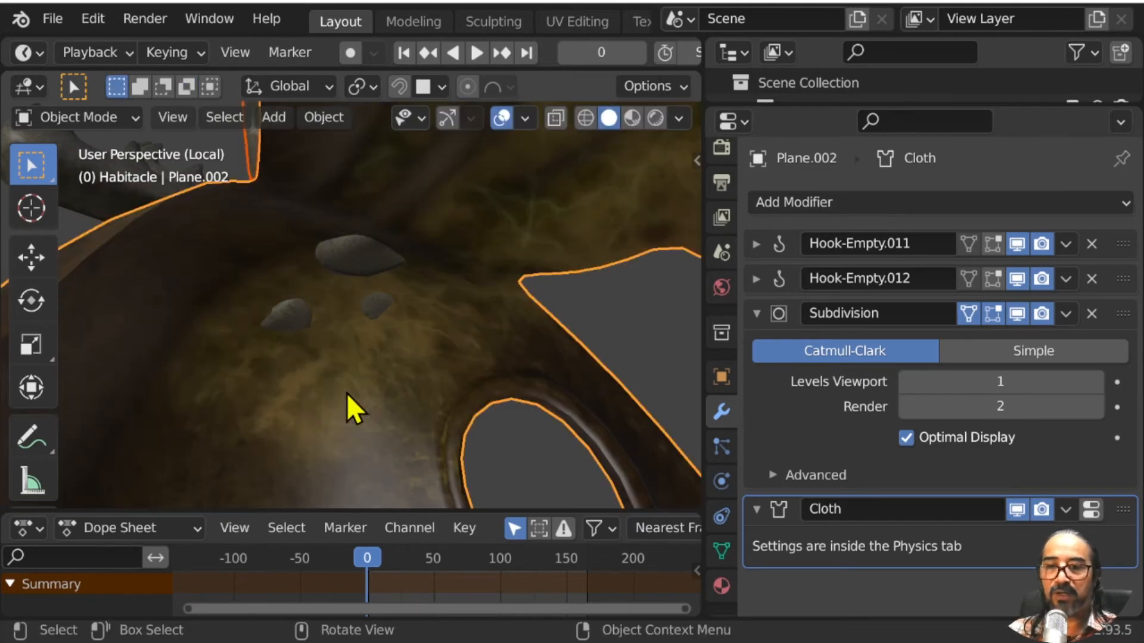
Step: Play the animation to check how Cube.010 follows the body
scroll(340, 357, "down", 5)
middle_click_drag(335, 322, 209, 325)
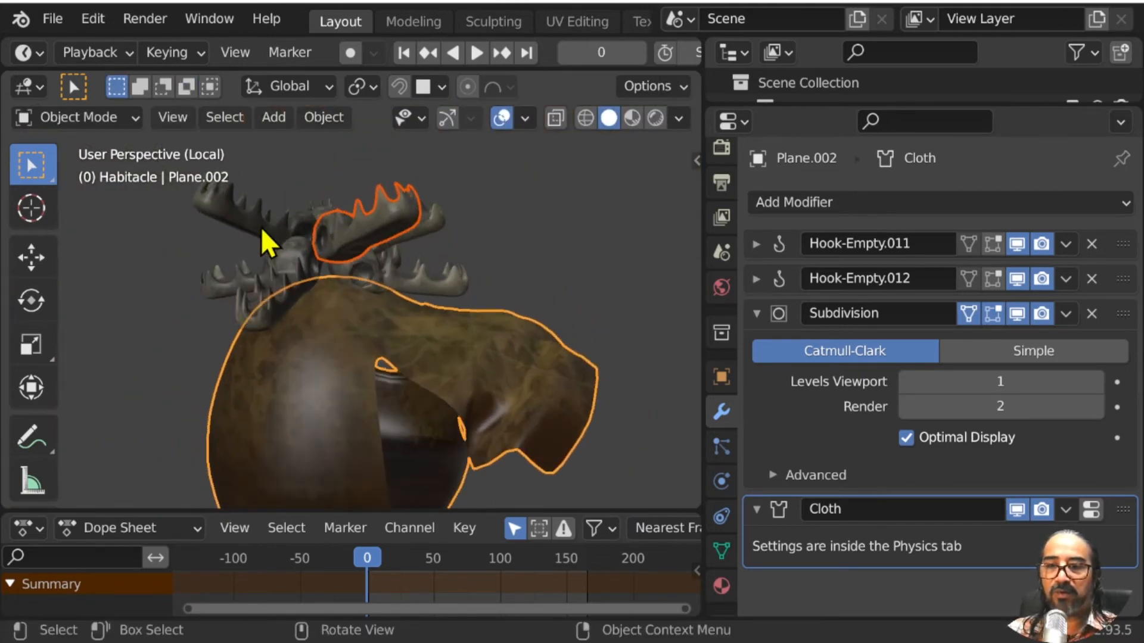
key("space")
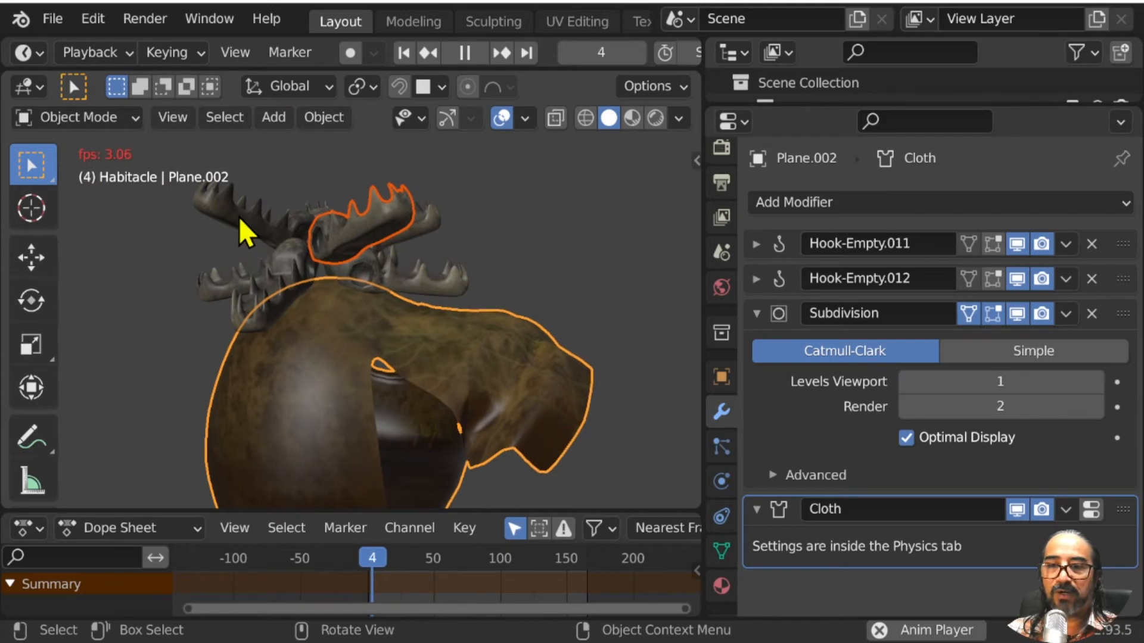
Step: Stop at frame 0, select the upper jaw Cube.009 together with the body, and enter Edit Mode
left_click(239, 217)
key("space")
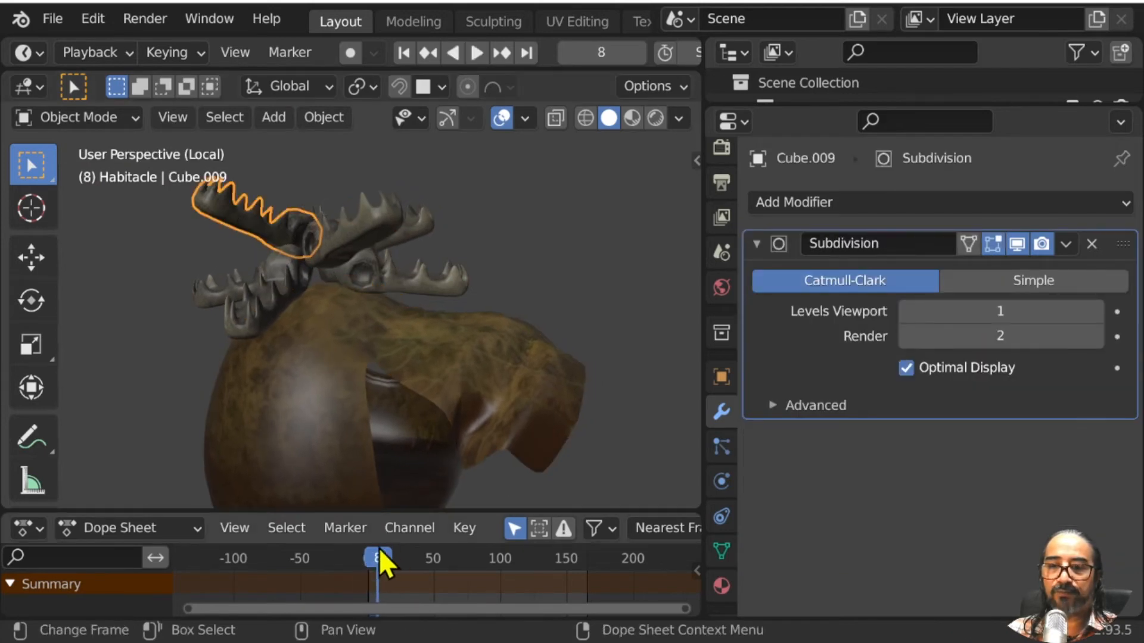
key("shift+Left")
left_click(321, 327)
key("Tab")
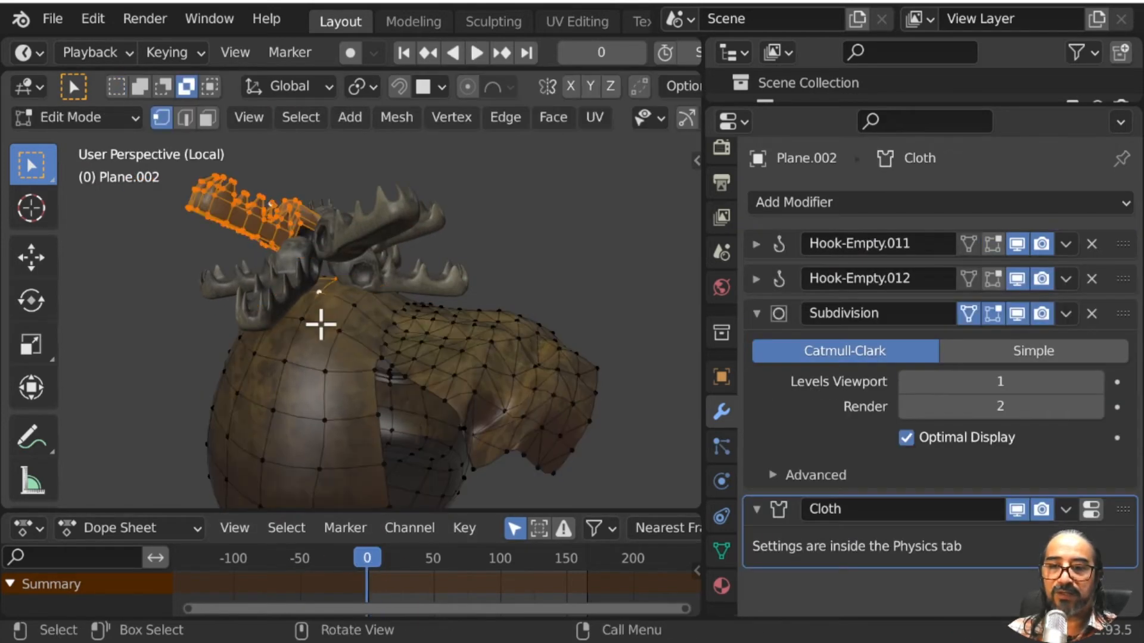
Step: Vertex-parent Cube.009 to the three selected body vertices and return to Object Mode
scroll(320, 326, "up", 3)
middle_click_drag(370, 370, 323, 308)
scroll(323, 308, "up", 2)
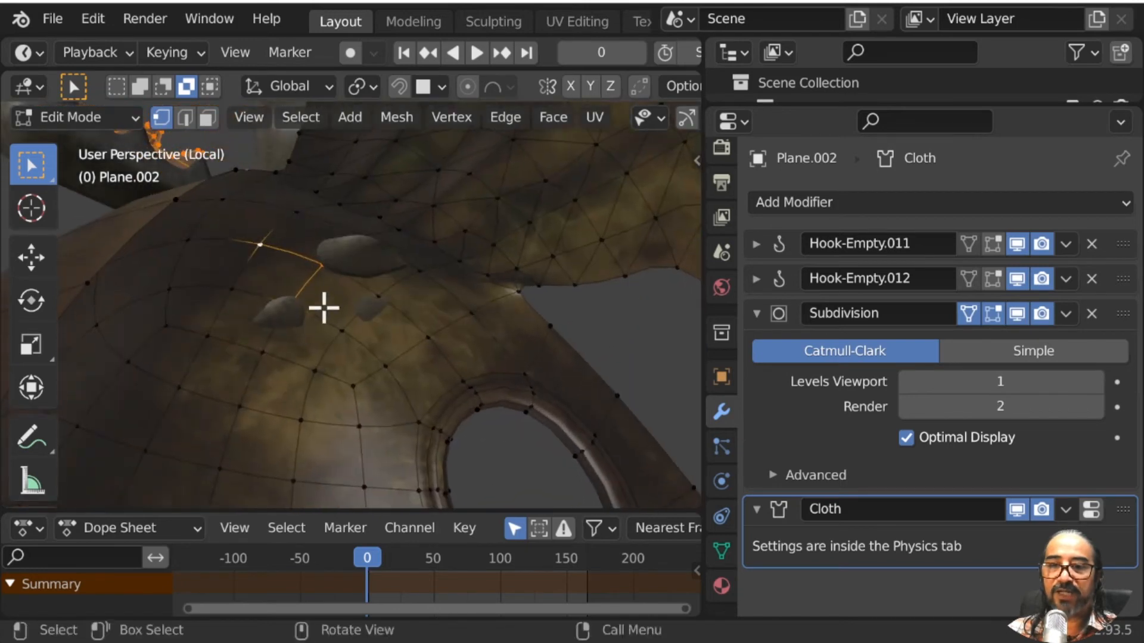
key("ctrl+p")
left_click(300, 330)
scroll(300, 330, "down", 5)
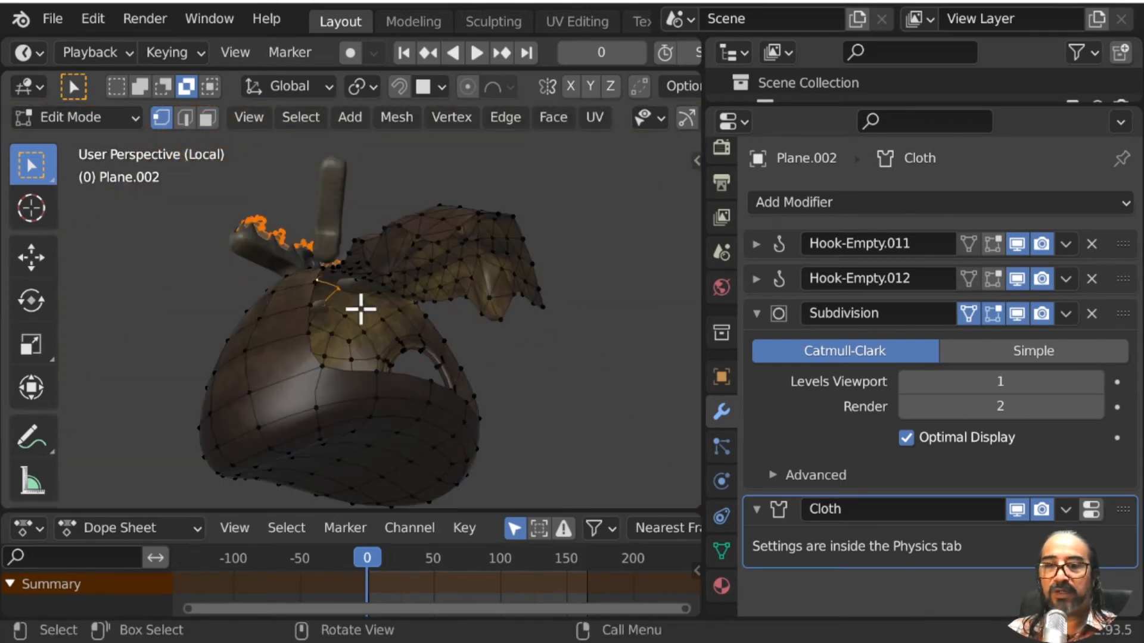
middle_click_drag(360, 308, 542, 433)
key("Tab")
Step: Select the lower jaw Cube.005, play the animation to check its attachment, and return to frame 0
left_click(313, 277)
scroll(398, 378, "up", 3)
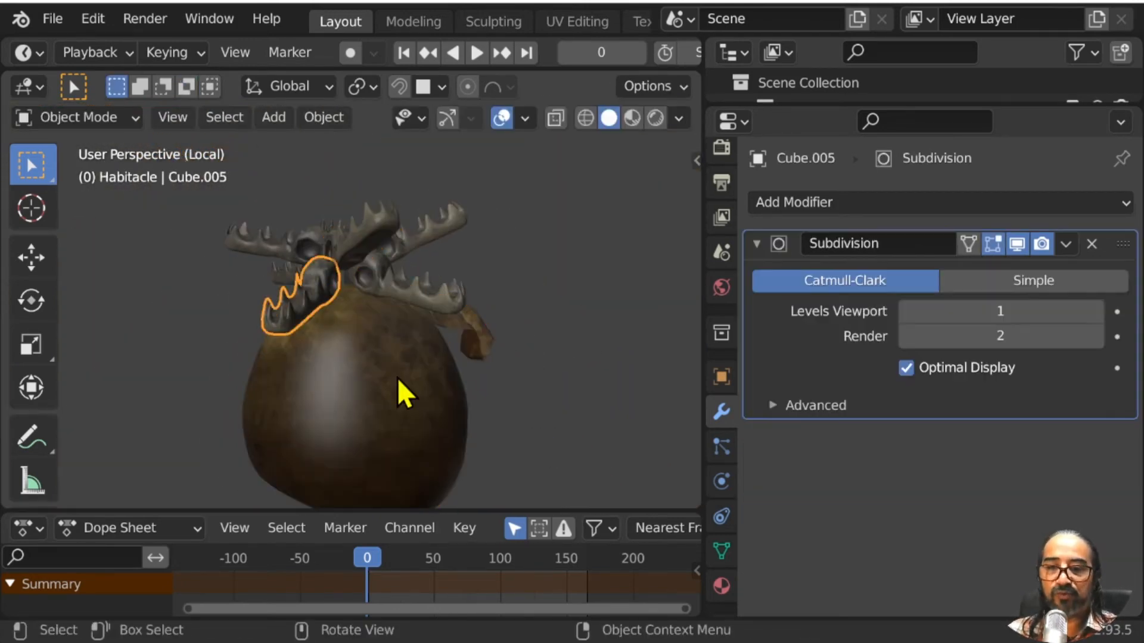
key("space")
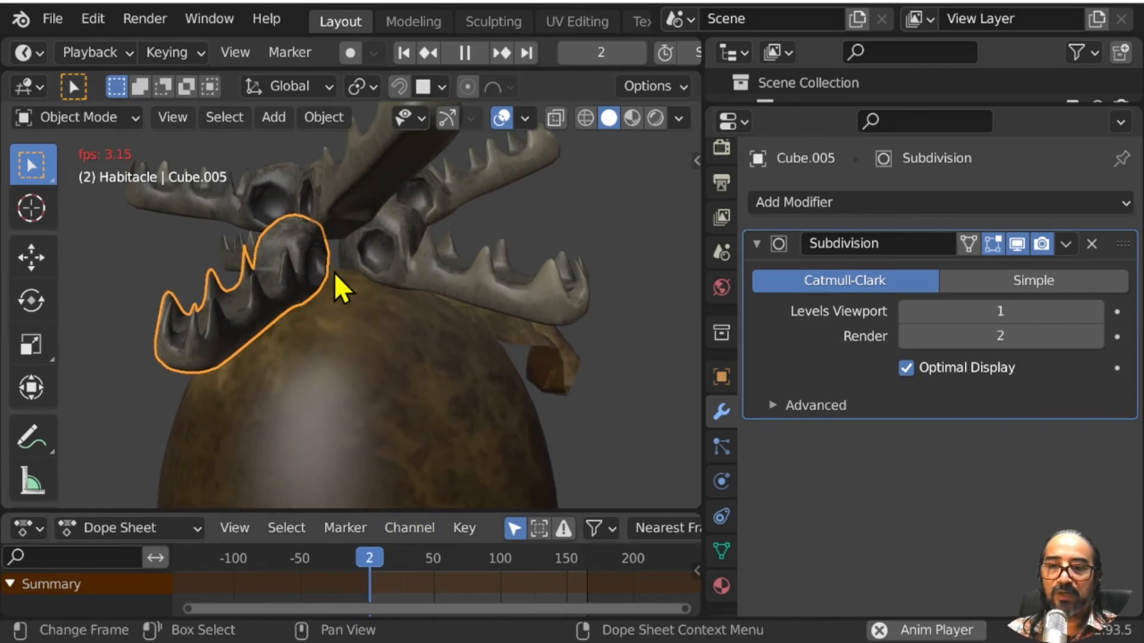
scroll(337, 321, "down", 4)
middle_click_drag(363, 395, 363, 329)
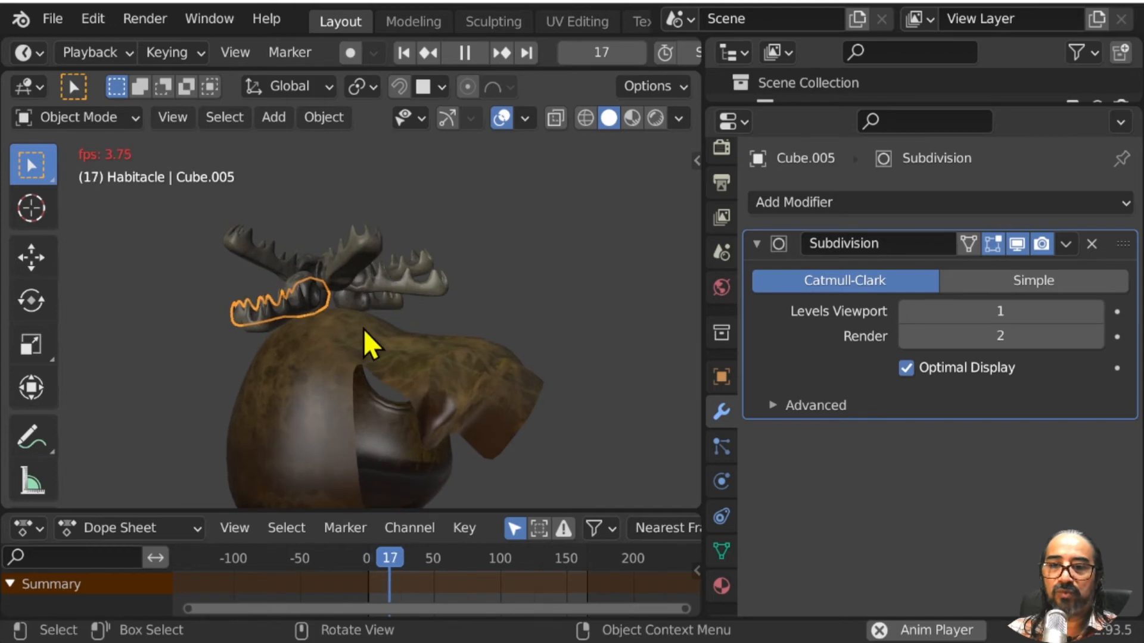
key("space")
key("shift+Left")
key("space")
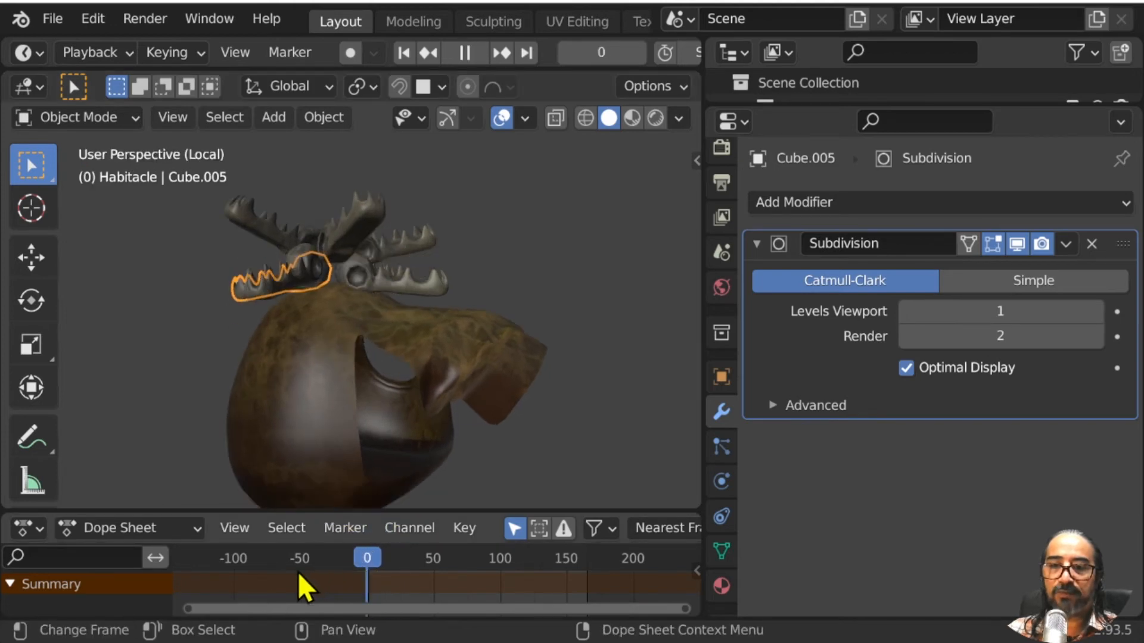
Step: Select the lower jaw Cube.003 together with the body and enter Edit Mode
scroll(376, 268, "up", 3)
left_click(379, 258)
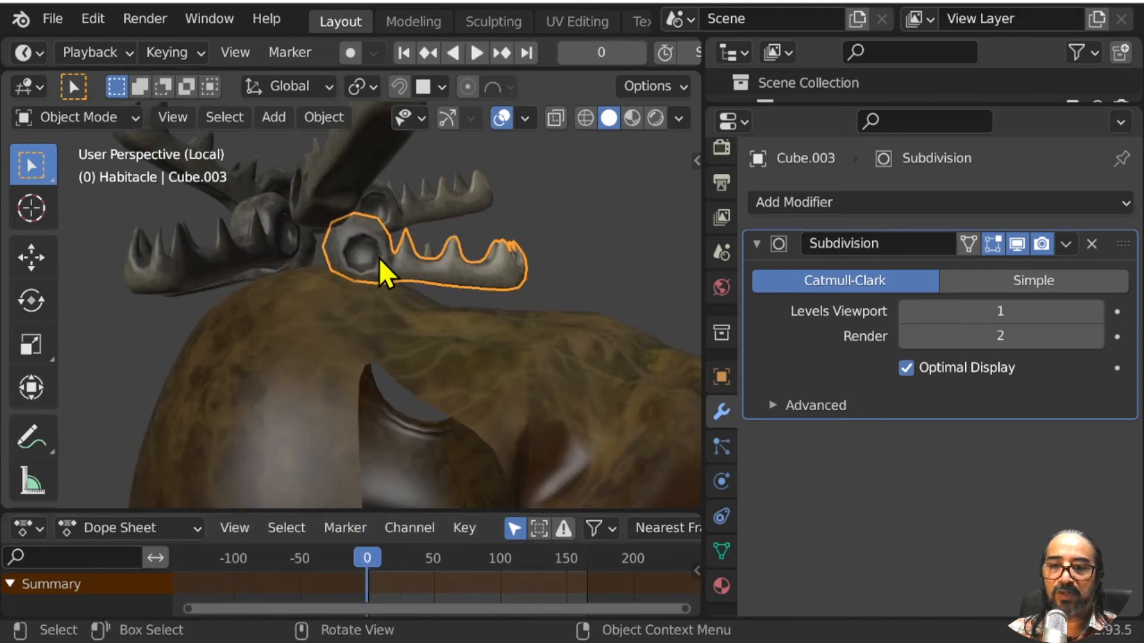
left_click(331, 284, "shift")
key("Tab")
middle_click_drag(332, 285, 391, 296)
scroll(391, 296, "up", 2)
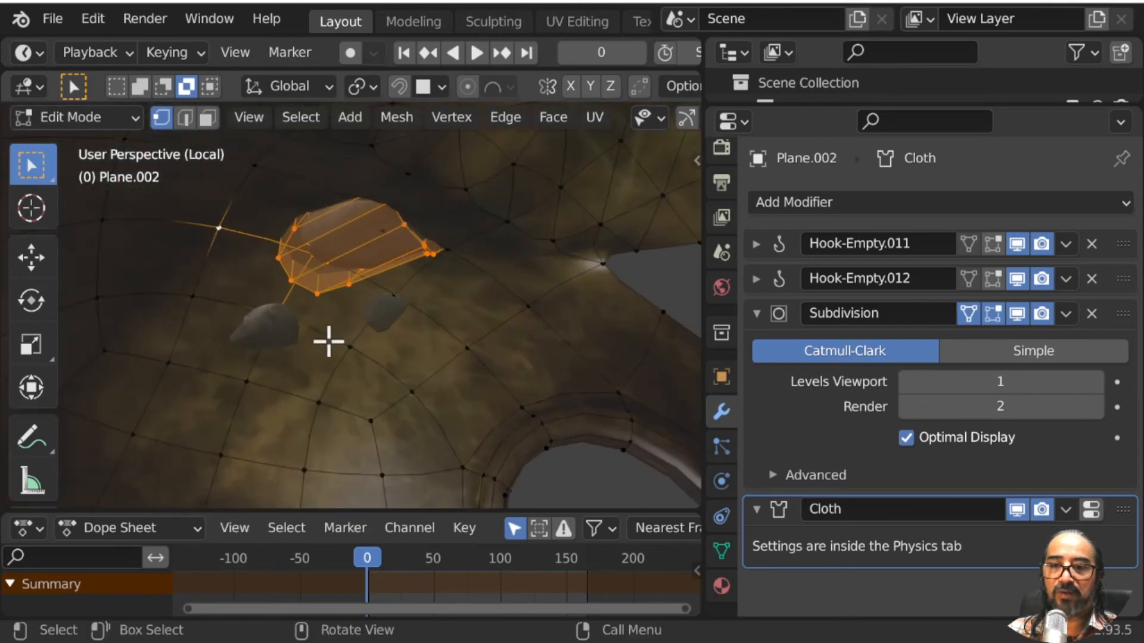
Step: Select body vertices around the embedded end of Cube.003 from inside the body
middle_click_drag(327, 339, 454, 197)
left_click(445, 161)
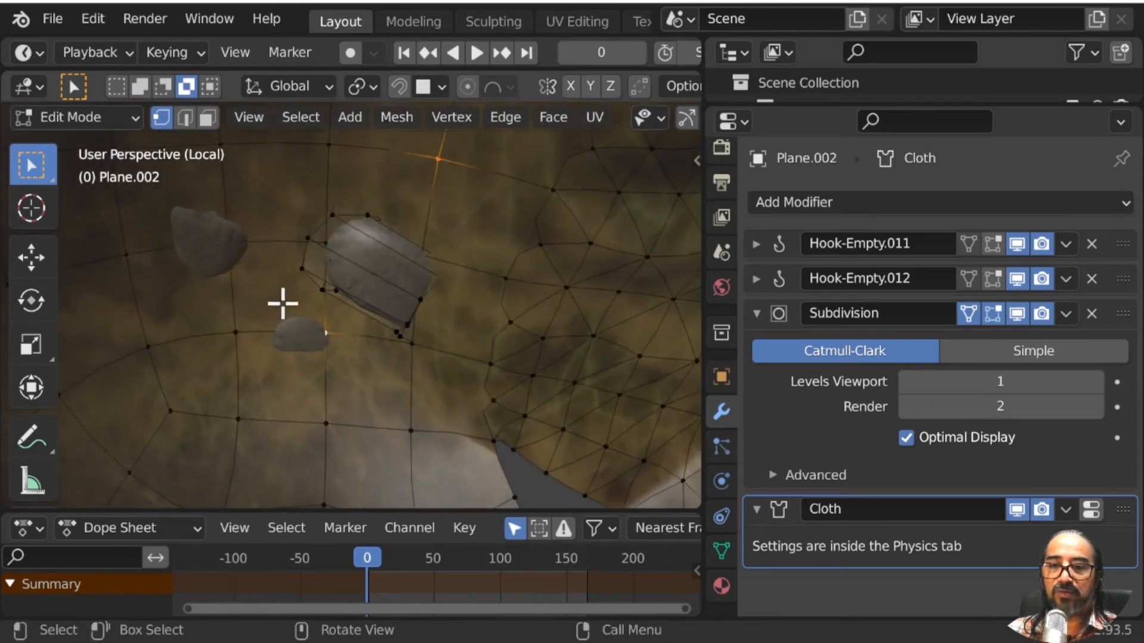
middle_click_drag(282, 303, 401, 287)
left_click(360, 158)
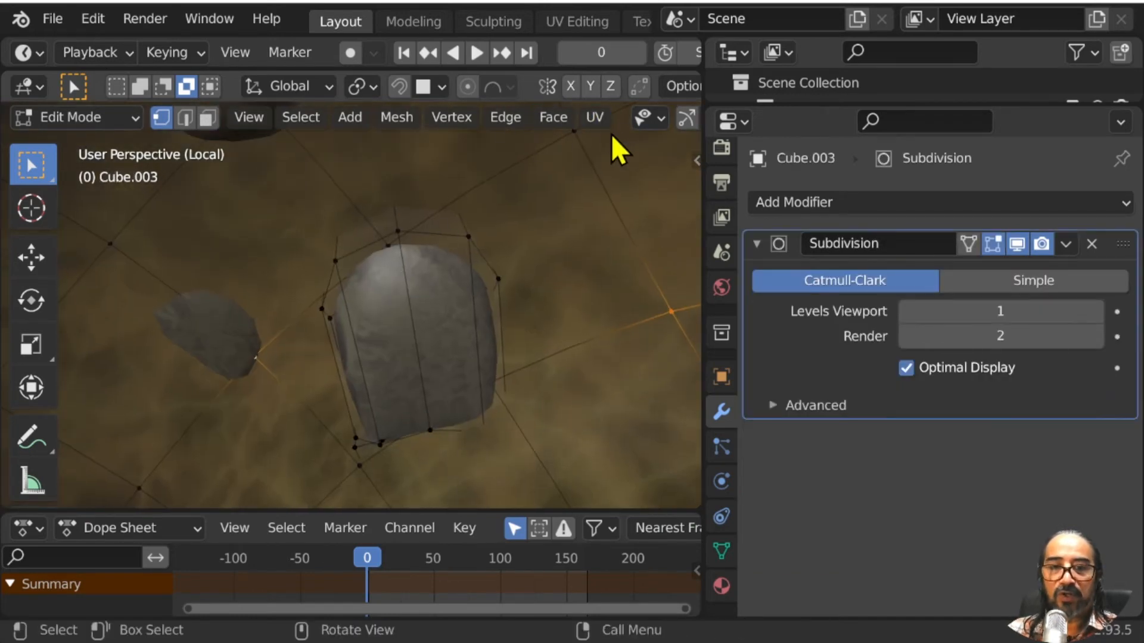
Step: Try the wireframe display, return to solid shading, and enable X-ray
scroll(602, 118, "down", 5)
left_click(583, 119)
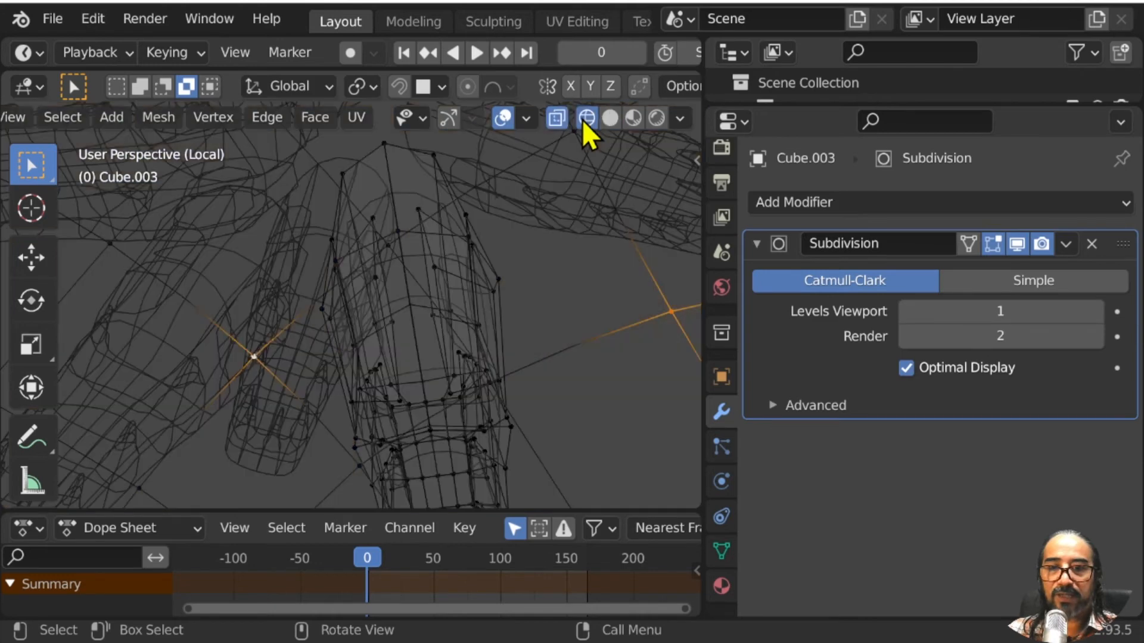
left_click(607, 118)
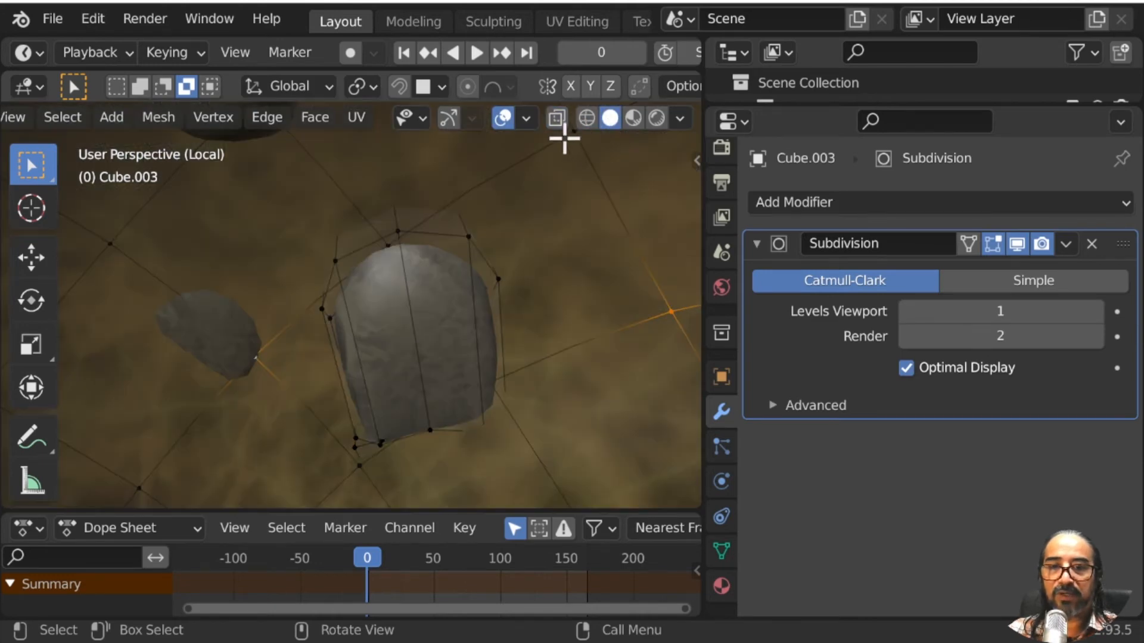
left_click(557, 118)
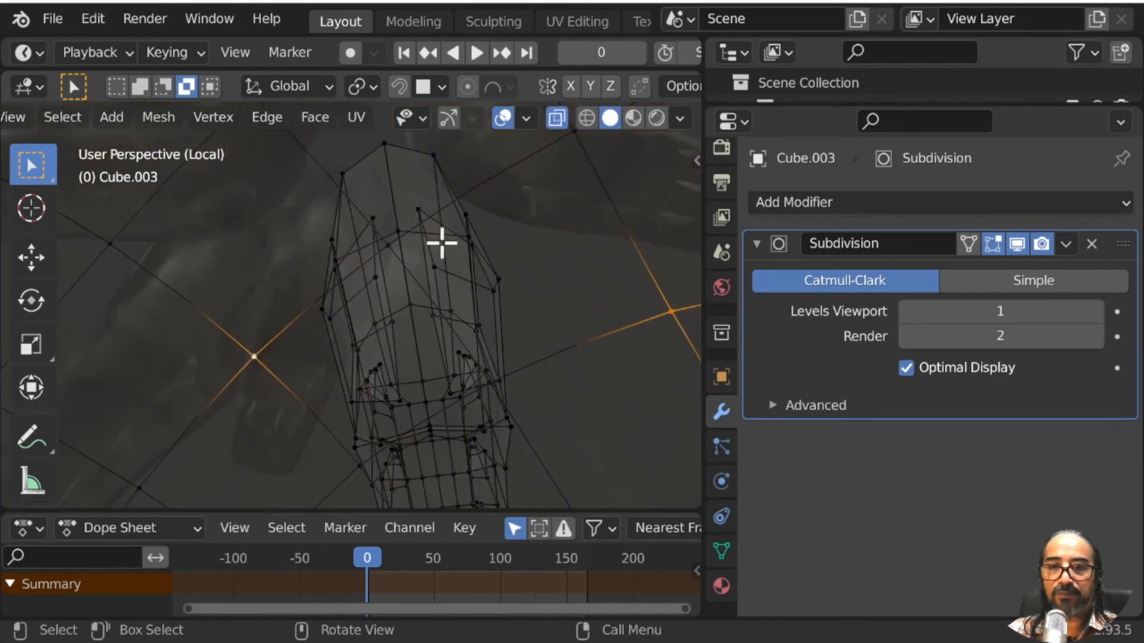
Step: Select three adjacent body vertices near Cube.003's base, vertex-parent the jaw to them, and return to Object Mode
left_click(390, 247)
scroll(425, 316, "down", 2)
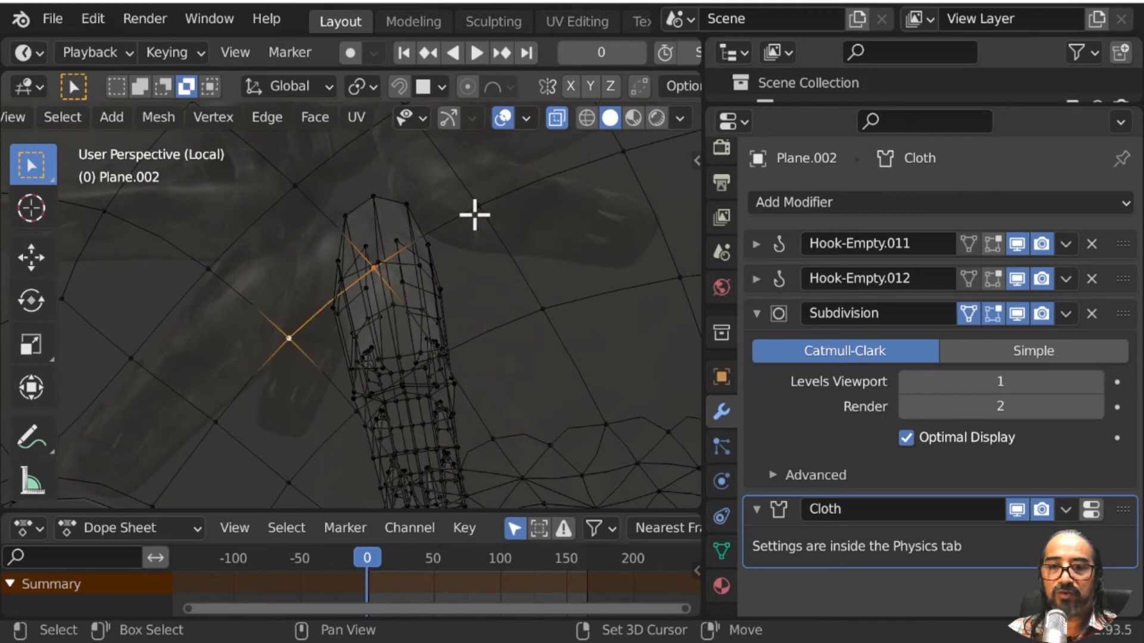
middle_click_drag(478, 214, 377, 403)
key("ctrl+p")
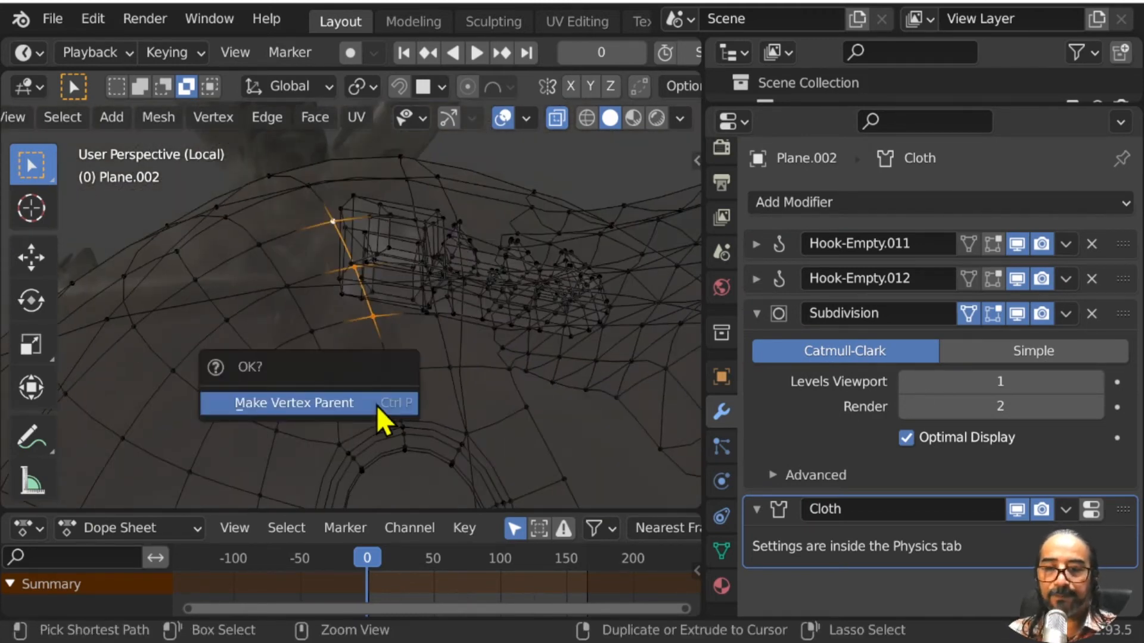
left_click(378, 417)
key("Tab")
Step: Turn off X-ray, play the animation briefly to check Cube.003's attachment, and return to frame 0
middle_click_drag(572, 119, 575, 207)
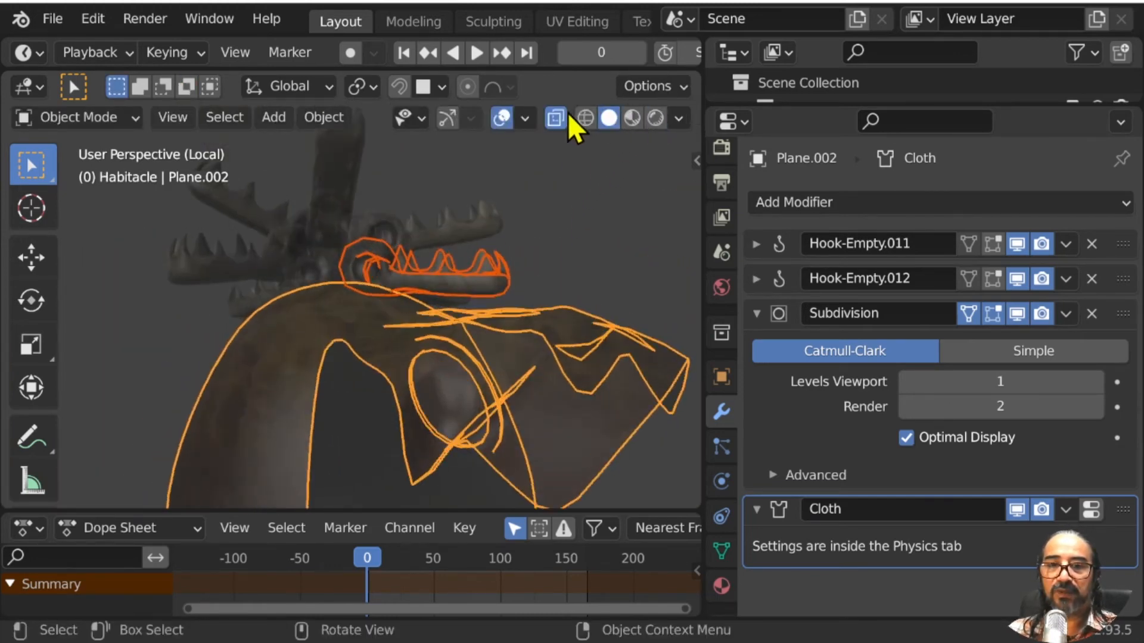
left_click(555, 118)
middle_click_drag(552, 170, 482, 327)
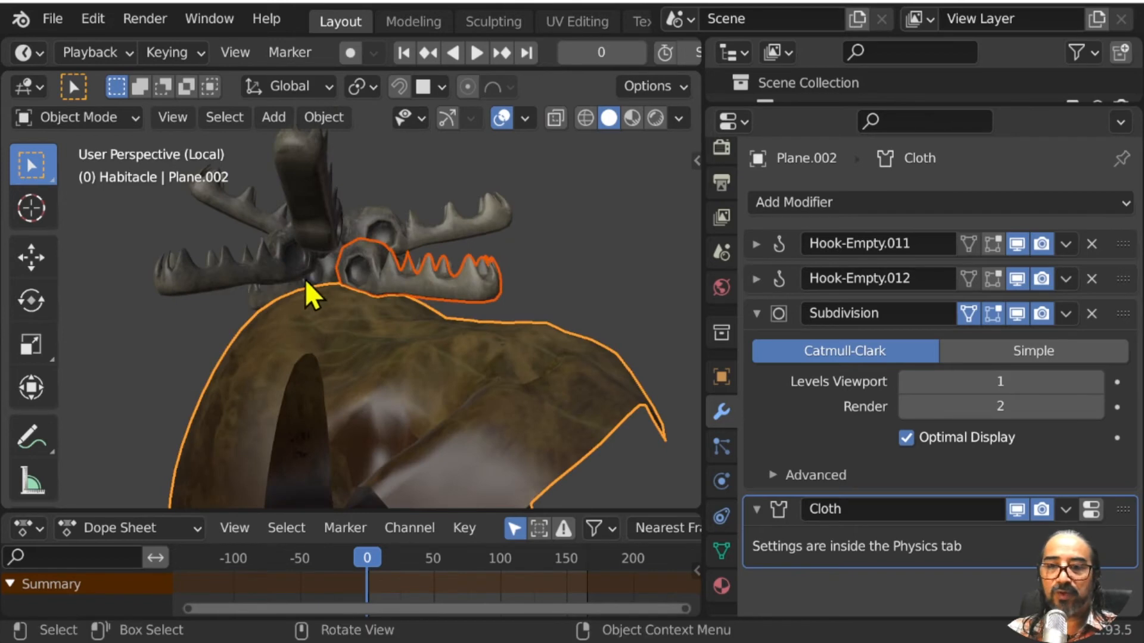
key("space")
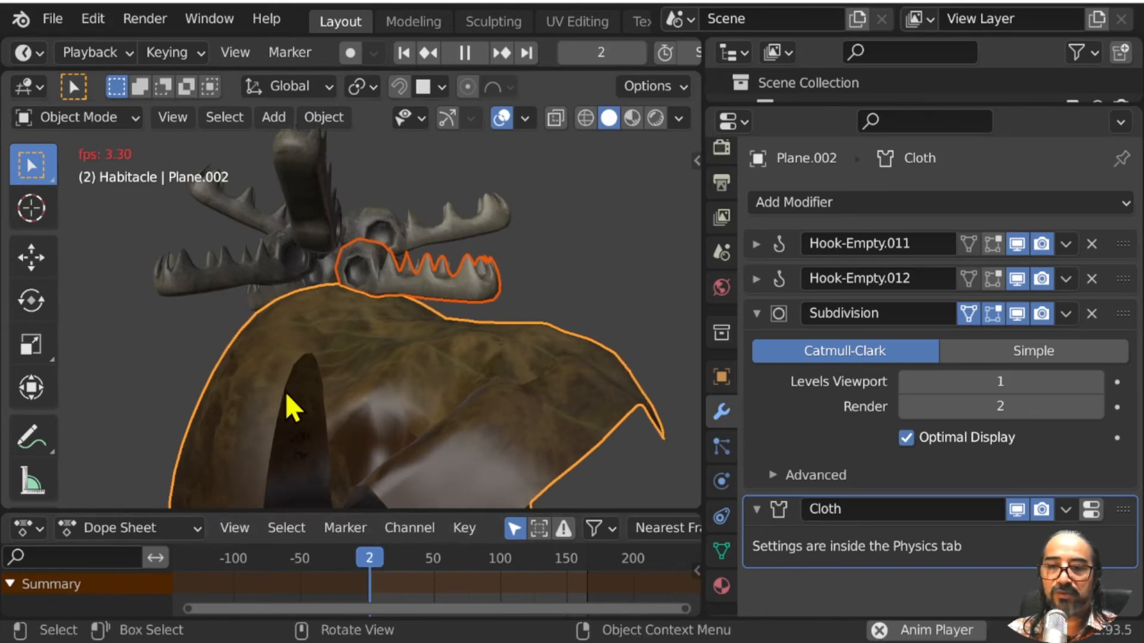
key("space")
left_click_drag(336, 555, 320, 555)
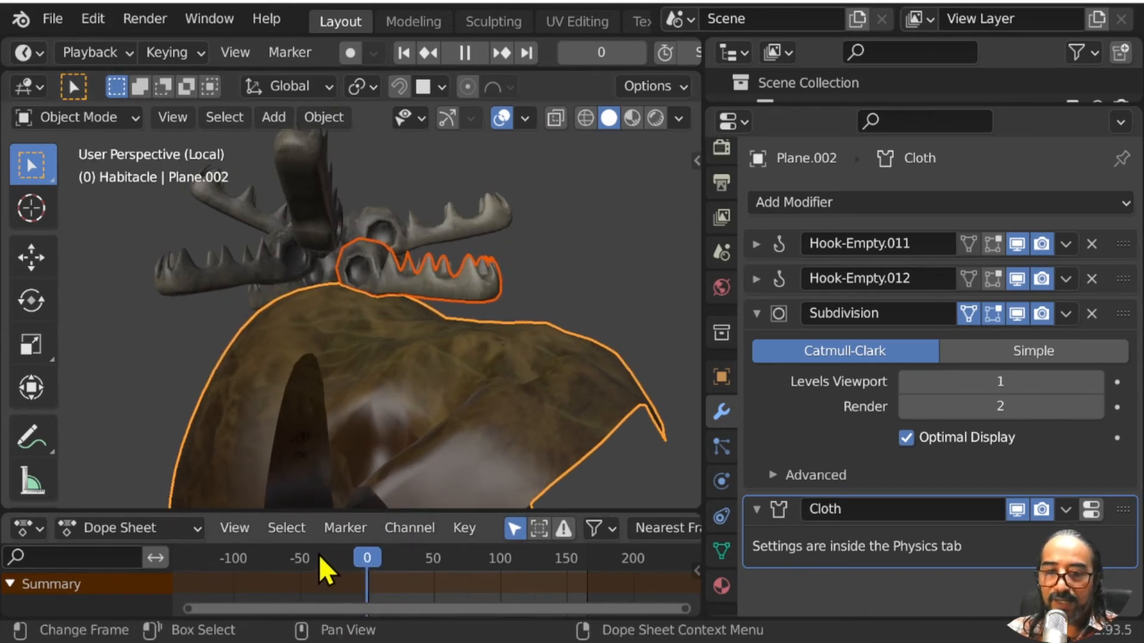
Step: Select the lower jaw Cube.006 and move it down along global Z by about 0.033 m
left_click(272, 262)
scroll(323, 335, "up", 3)
key("g")
key("z")
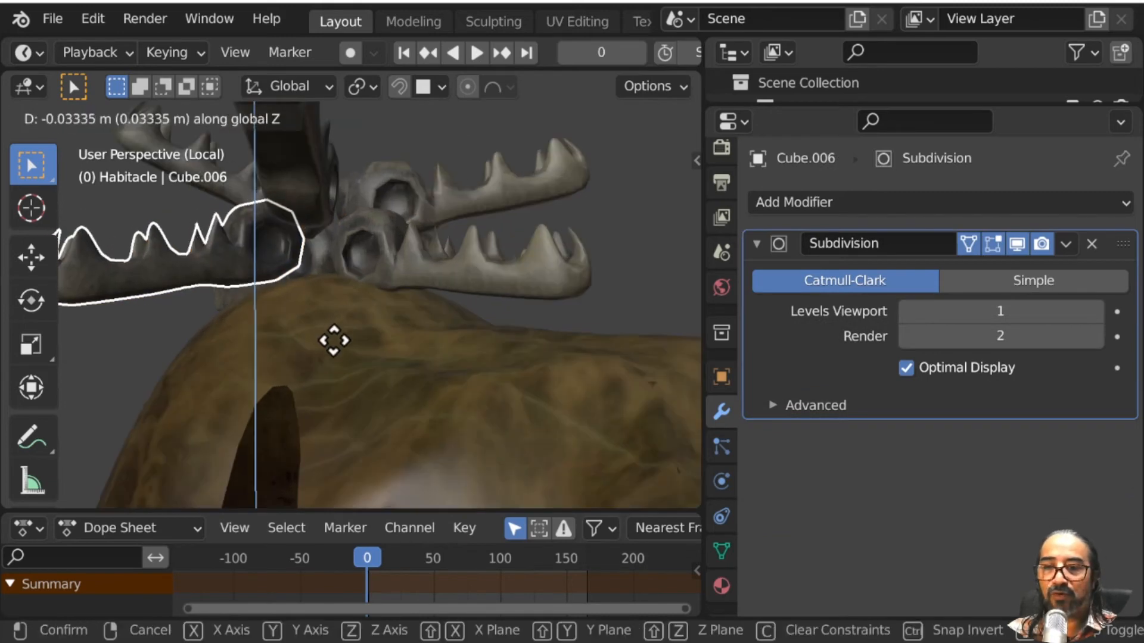
left_click(332, 342)
Step: Select the upper jaw Cube.010 and rotate it freely to adjust its orientation on the body
middle_click_drag(279, 310, 529, 337)
left_click(340, 230)
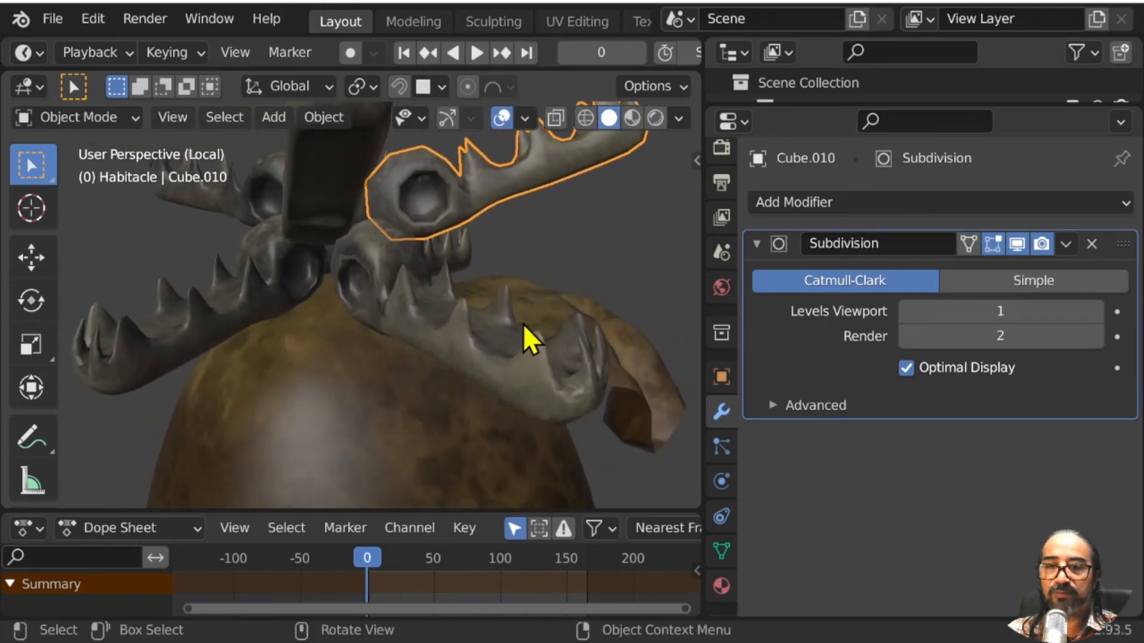
key("r")
left_click(520, 344)
key("r")
key("r")
left_click(421, 285)
Step: Select the upper jaw Cube.009 and reorient it on the body with a trackball rotation
left_click(330, 212)
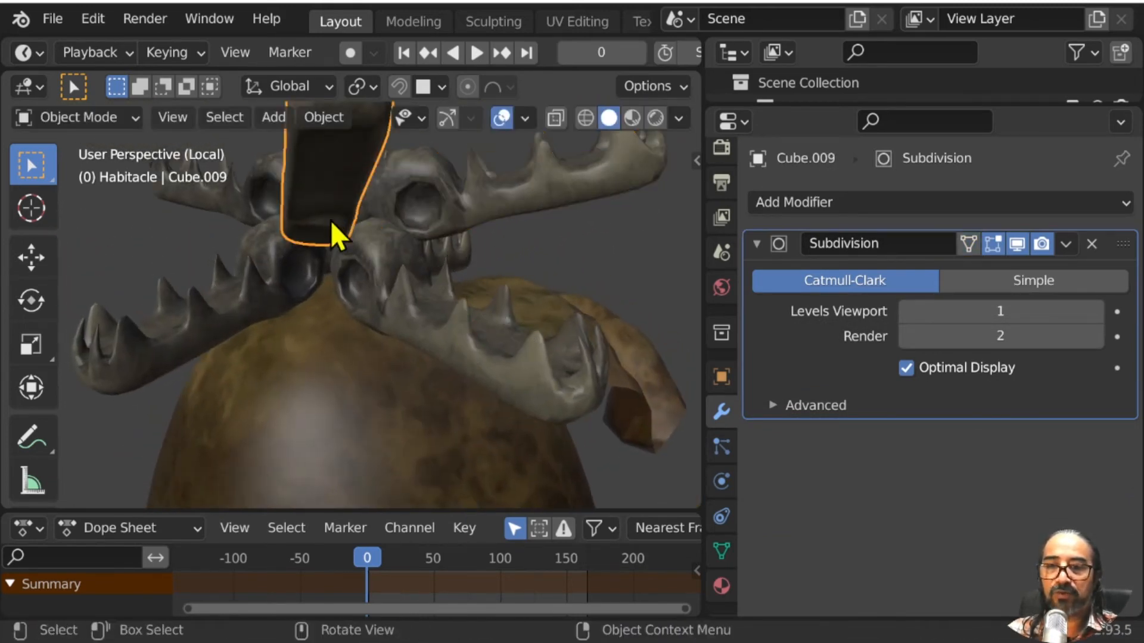
scroll(327, 279, "down", 3)
key("r")
key("r")
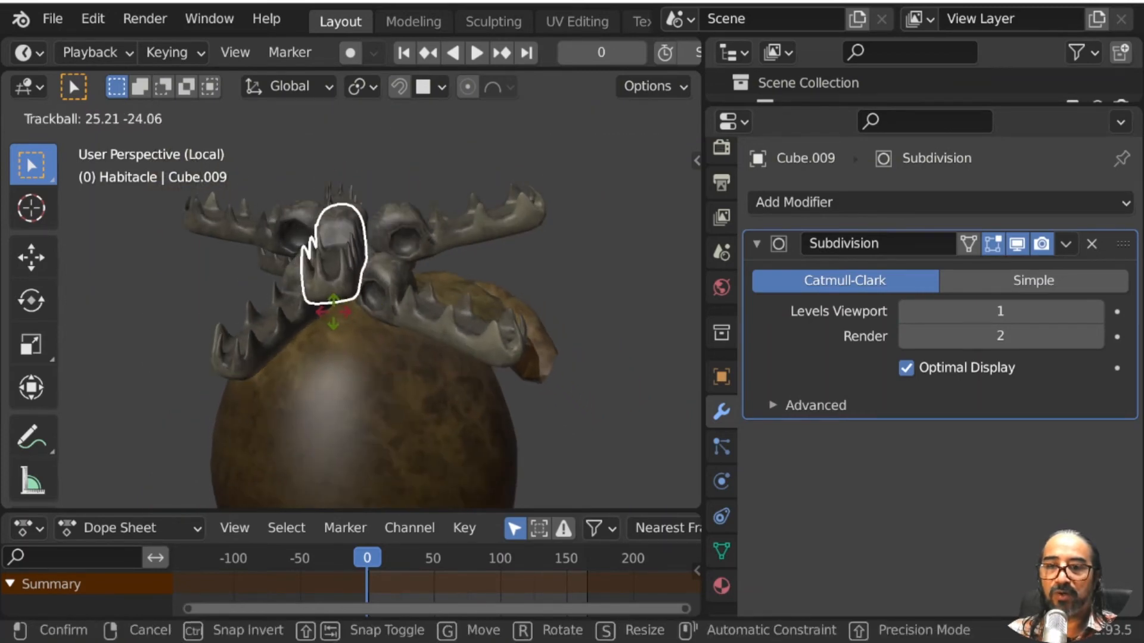
left_click(335, 307)
scroll(312, 372, "down", 3)
middle_click_drag(311, 372, 402, 349)
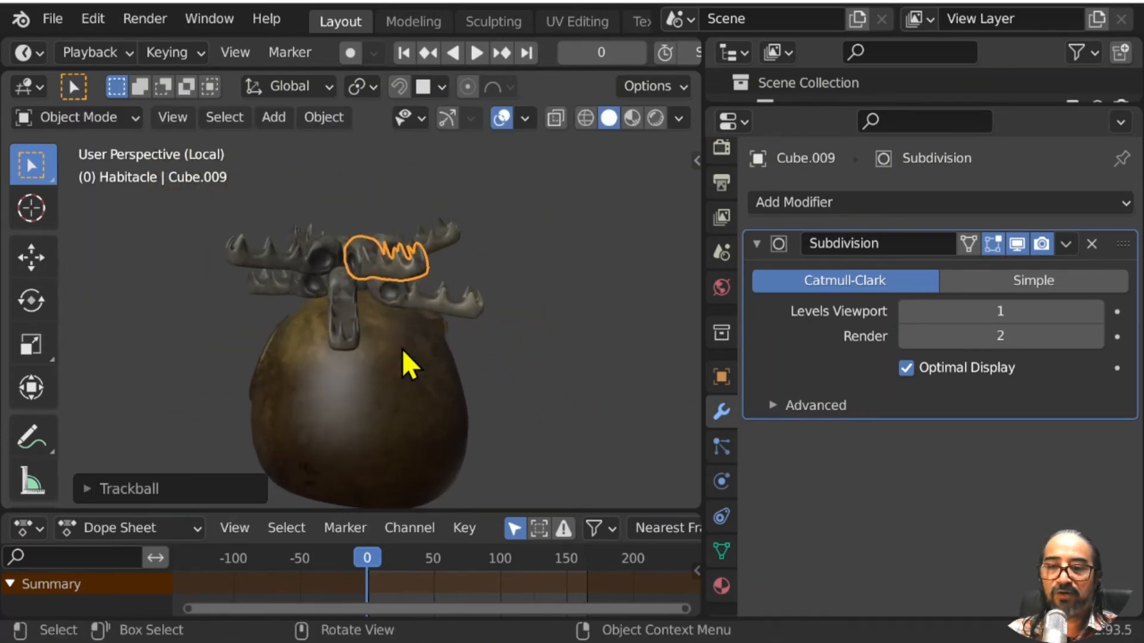
Step: Play the animation with viewport overlays hidden to review the jaws, stop it, select the body, and restore the overlays
key("space")
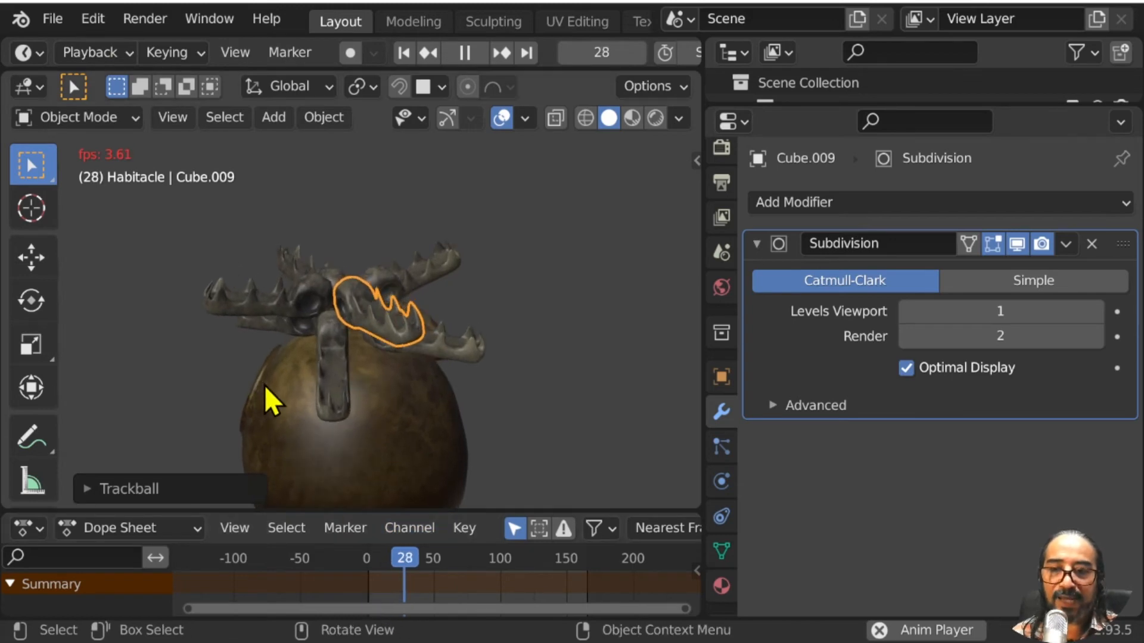
middle_click_drag(264, 384, 338, 343)
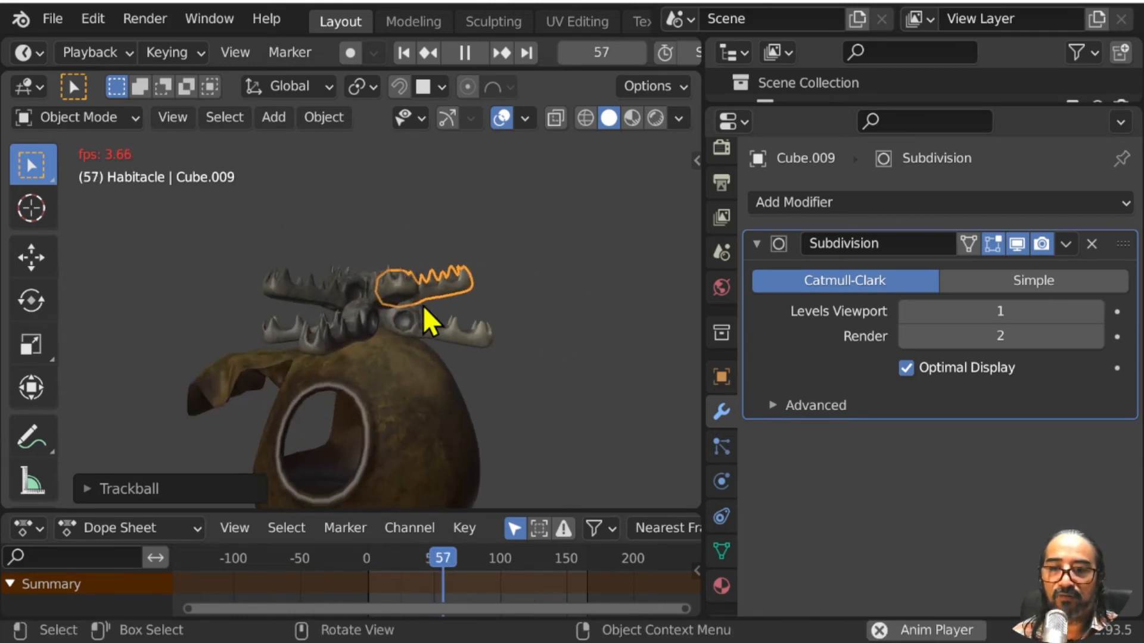
left_click(501, 118)
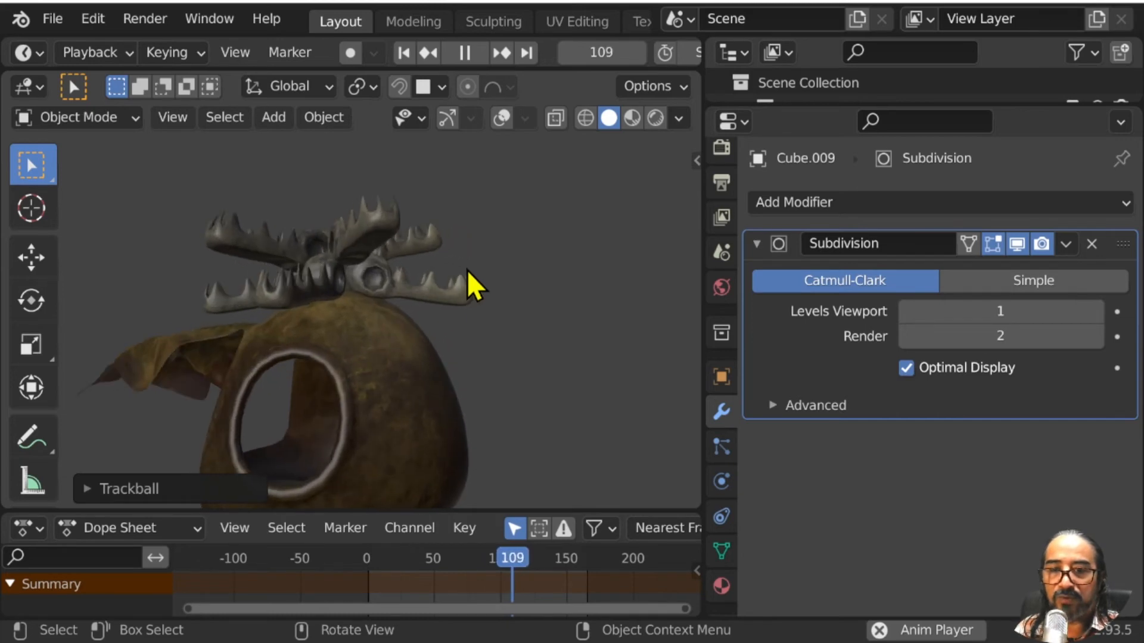
left_click(377, 346)
key("space")
left_click(508, 115)
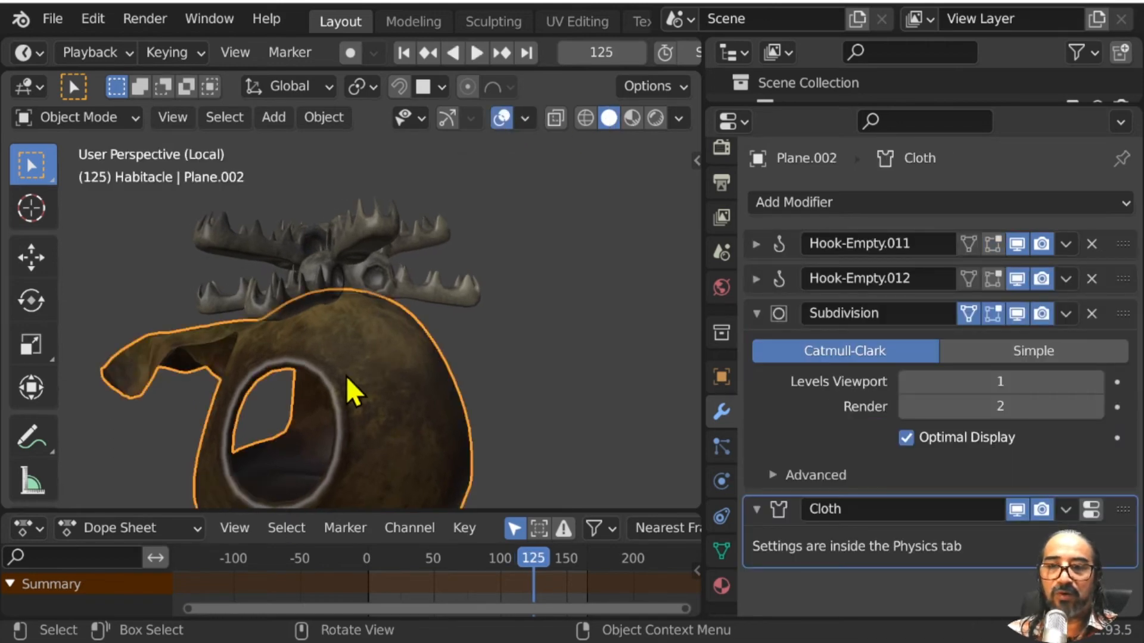
Step: Switch the body Plane.002 to Weight Paint mode and return to frame 0
left_click(73, 119)
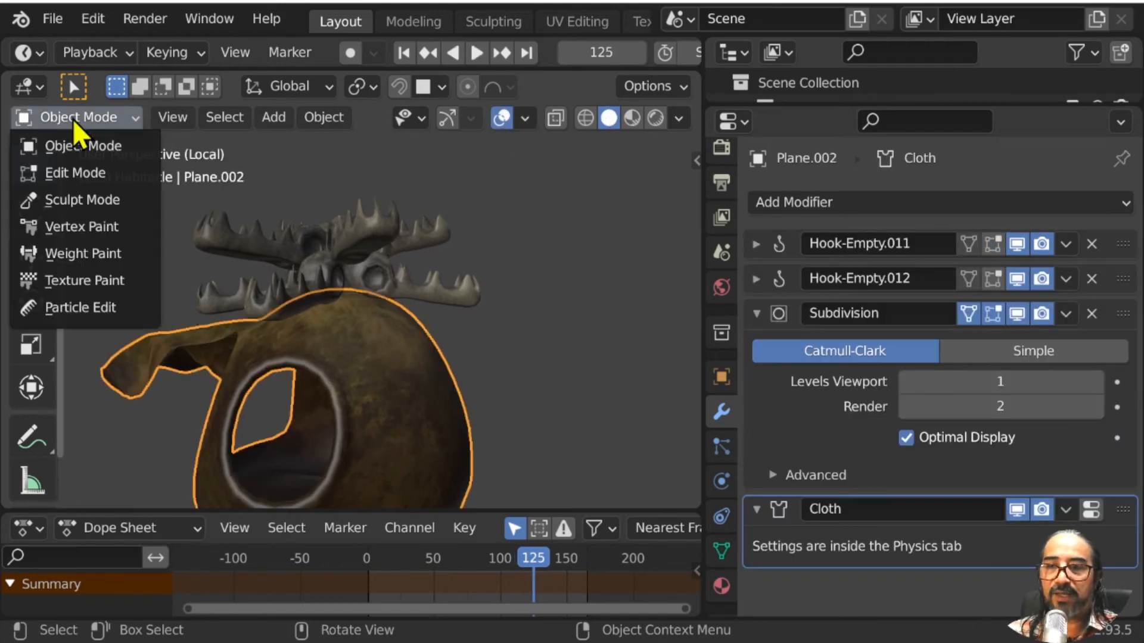
left_click(97, 257)
mouse_move(299, 319)
middle_mouse_down()
mouse_move(332, 388)
mouse_move(263, 373)
middle_mouse_up()
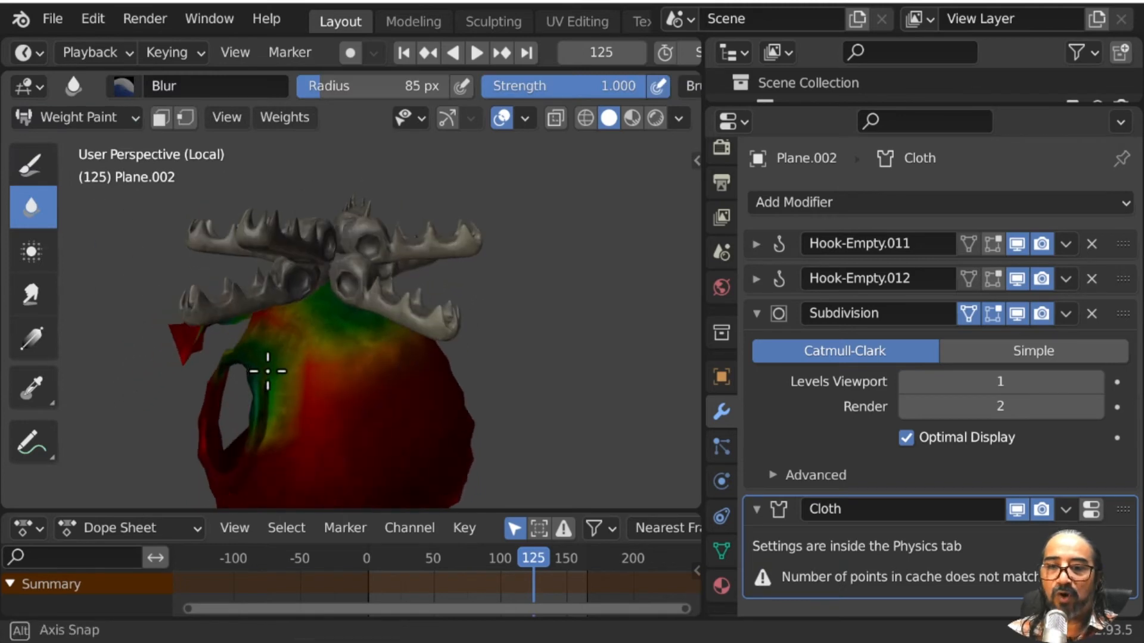
left_click(355, 566)
scroll(367, 434, "up", 4)
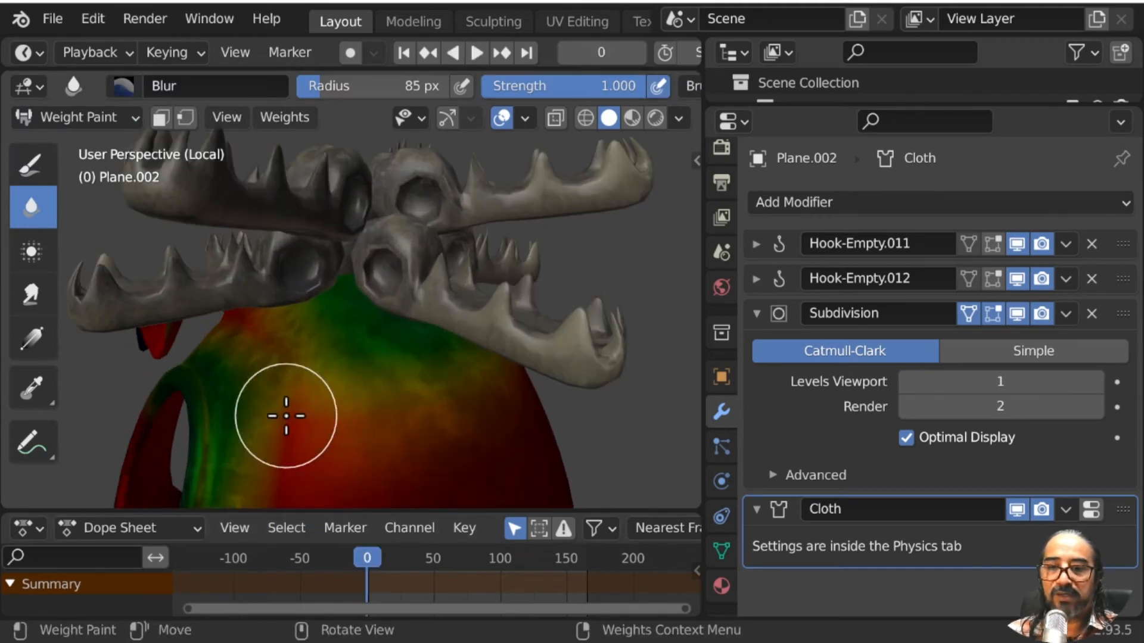
Step: Activate the Draw weight tool with the Subtract brush and check the body's weights around the base of the jaws
middle_click_drag(286, 416, 303, 399)
left_click(127, 85)
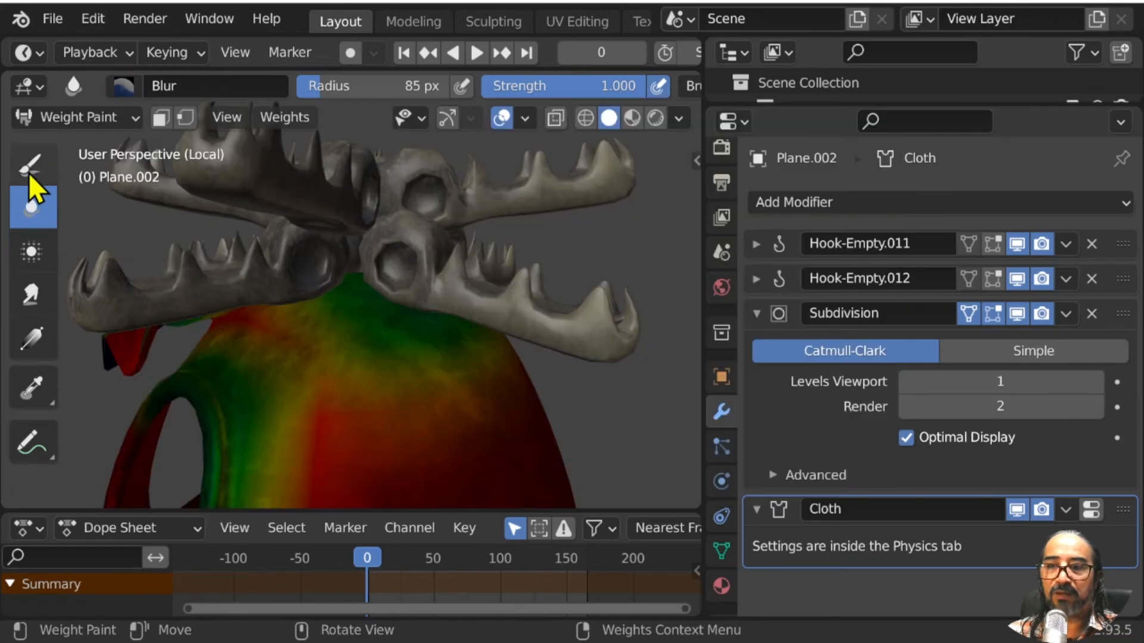
left_click(28, 171)
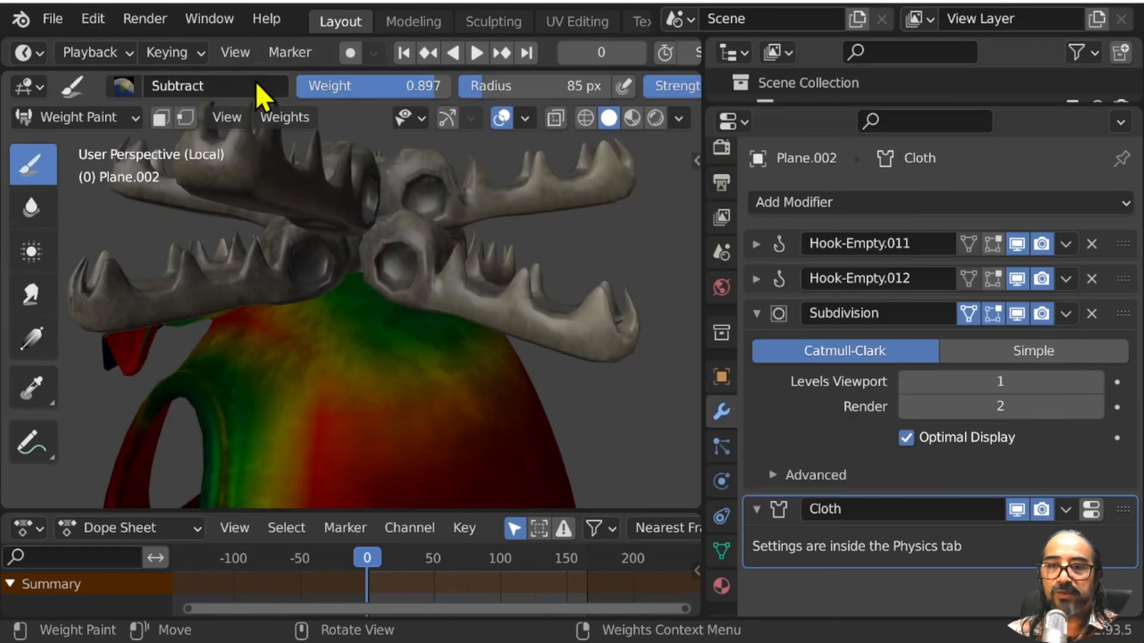
scroll(606, 86, "down", 4)
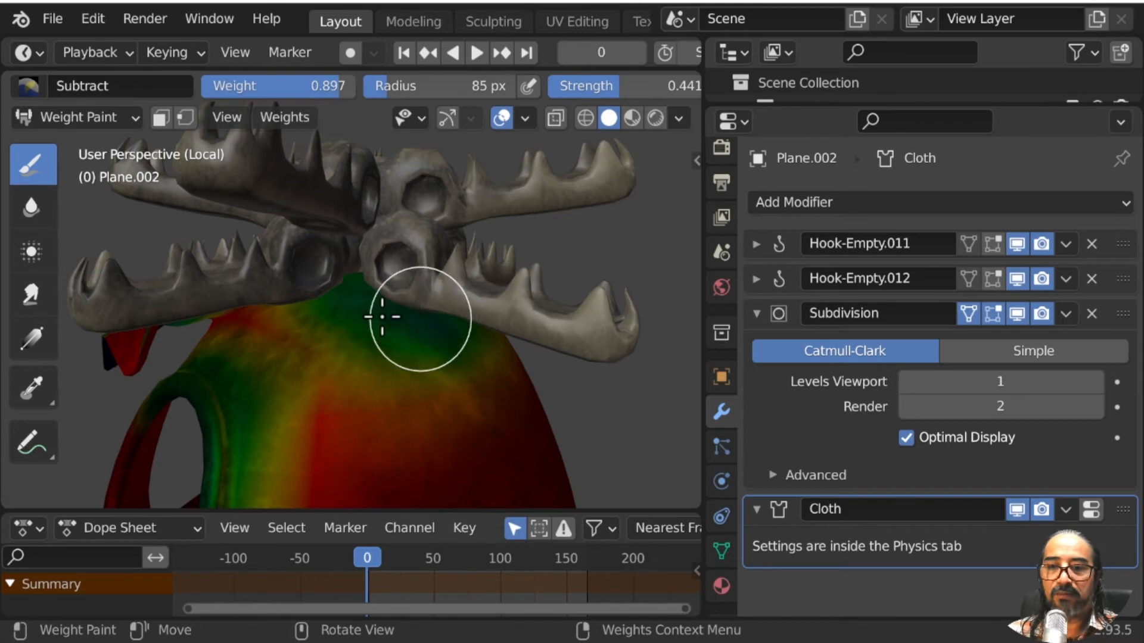
middle_click_drag(255, 378, 447, 350)
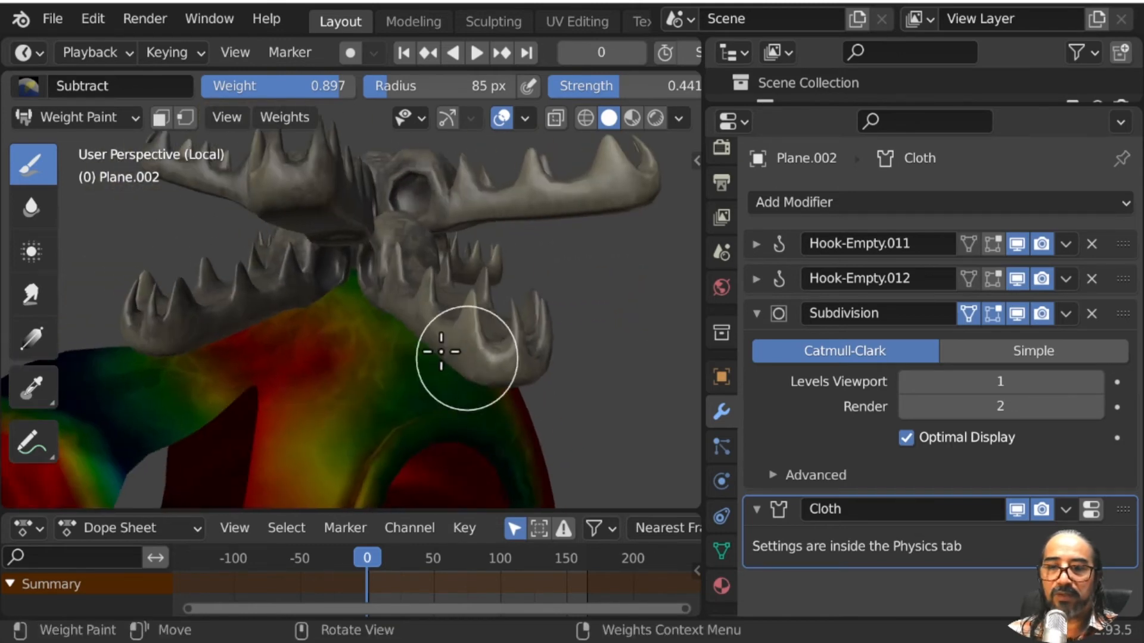
mouse_move(190, 363)
middle_mouse_down()
mouse_move(409, 383)
mouse_move(225, 306)
middle_mouse_up()
middle_click_drag(199, 362, 300, 354)
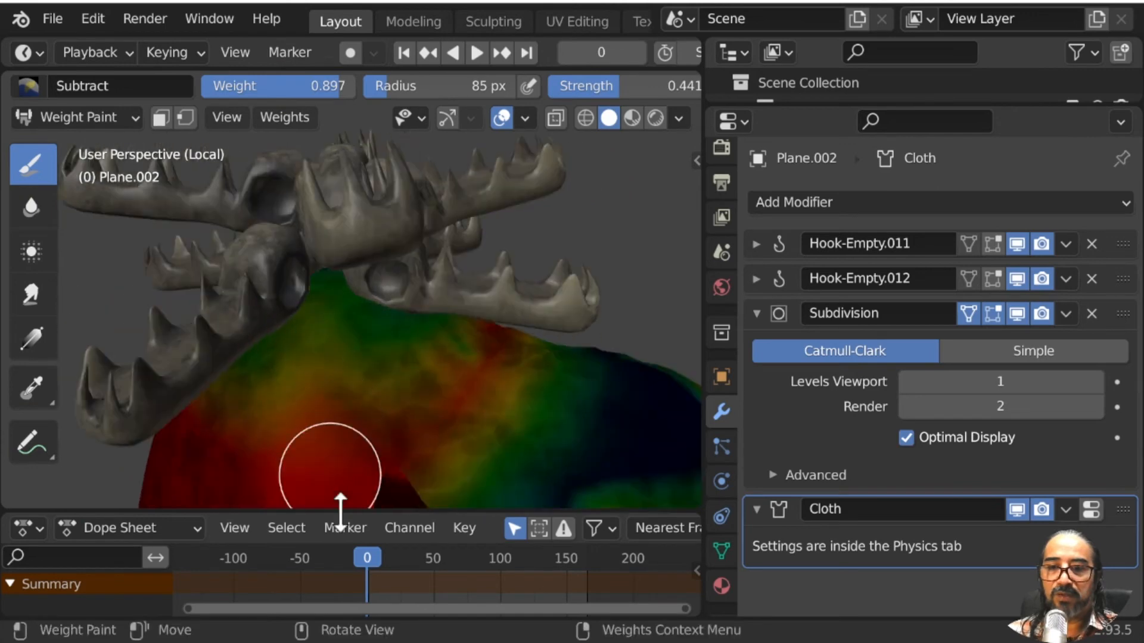
Step: Return the body to Object Mode and hide the viewport overlays
left_click(84, 116)
left_click(87, 146)
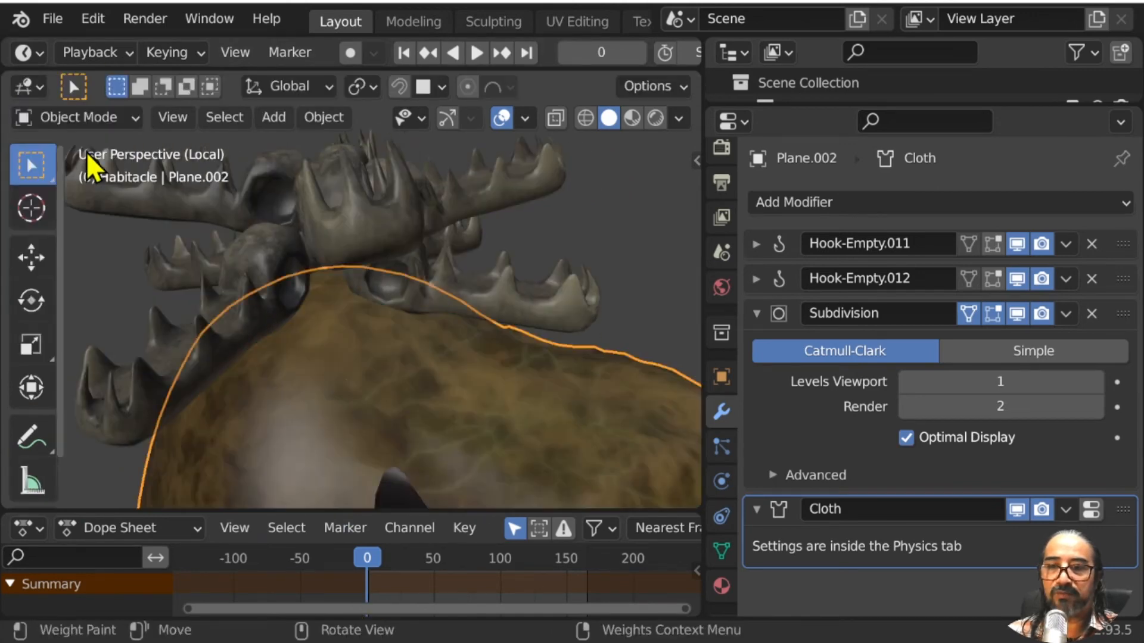
scroll(355, 395, "down", 3)
left_click(502, 119)
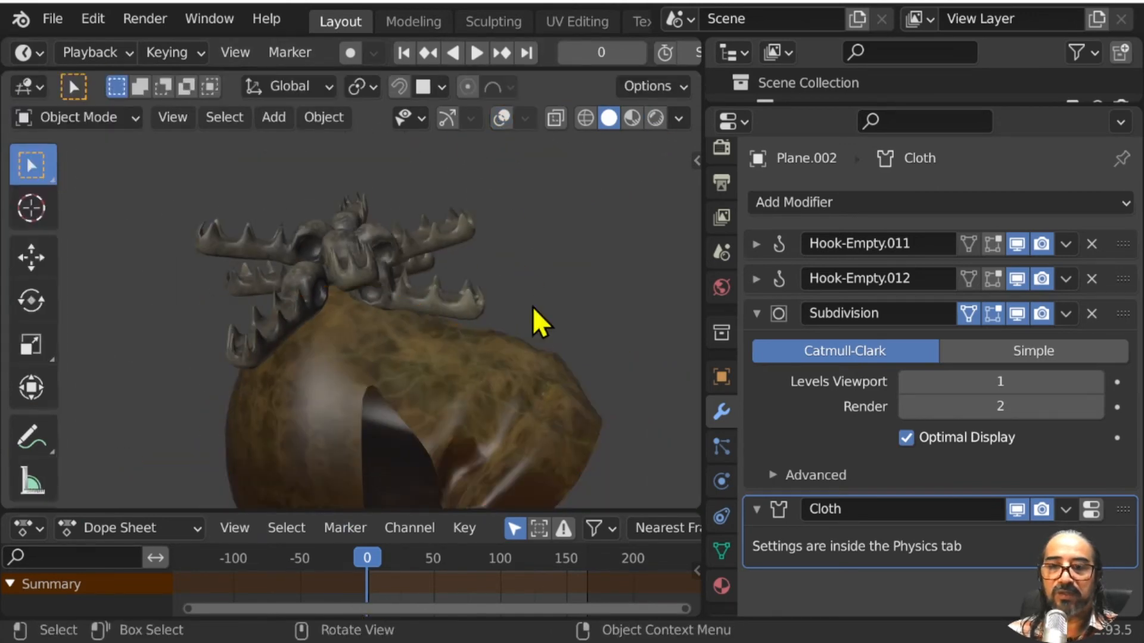
Step: Play the animation to review the jaws' motion from several sides, stop it, and return to frame 0
key("space")
middle_click_drag(571, 406, 272, 369)
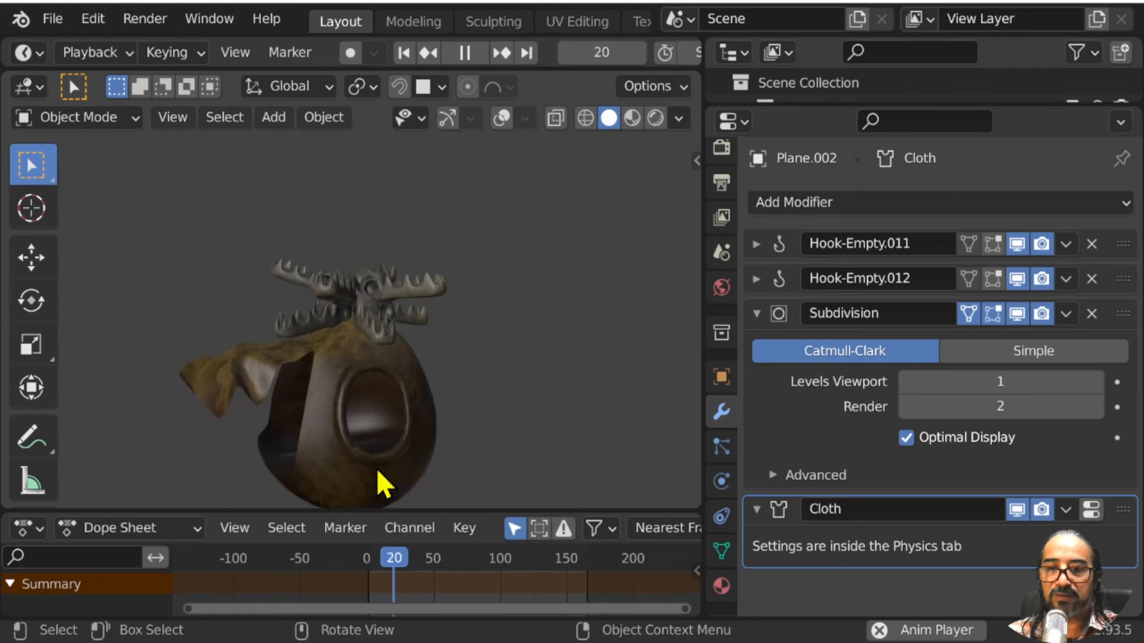
middle_click_drag(358, 464, 305, 448)
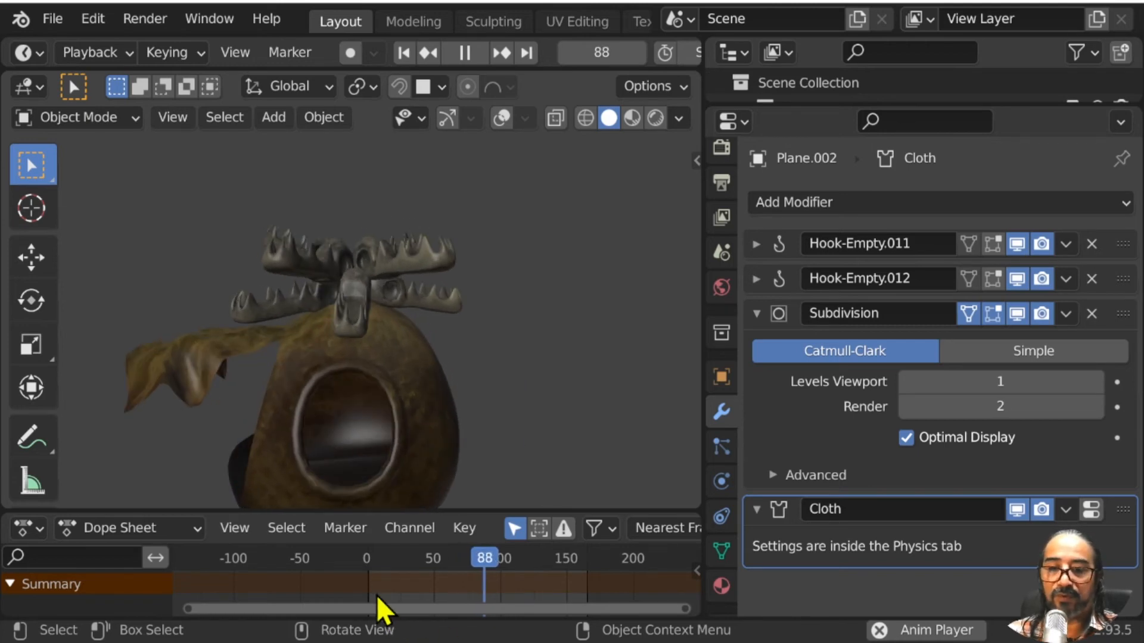
key("space")
left_click(365, 558)
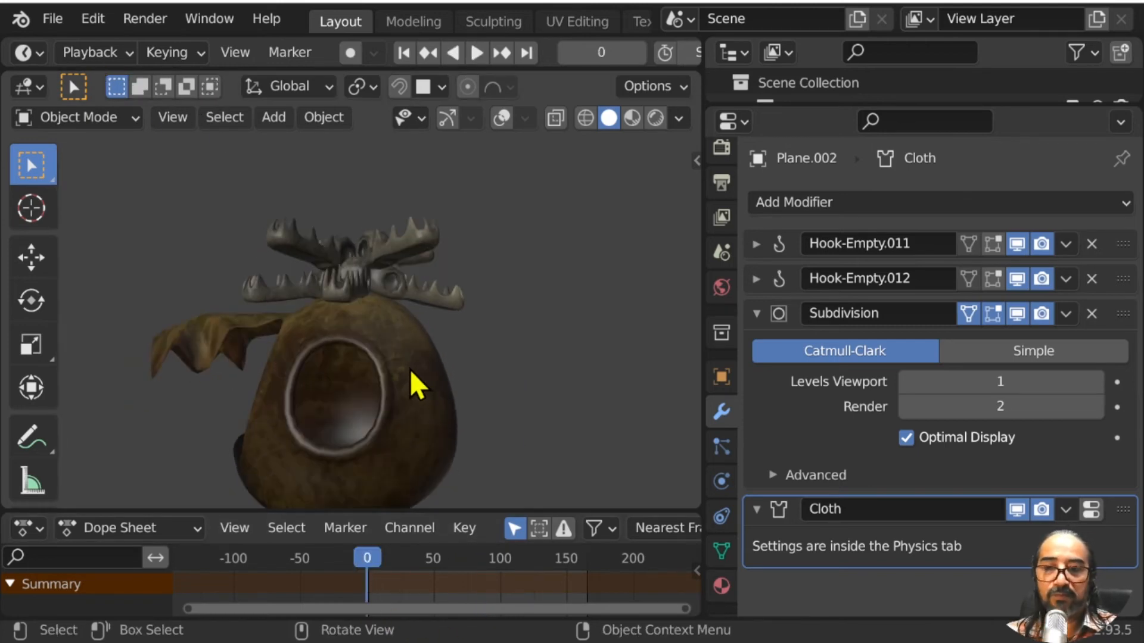
Step: Select the upper jaw Cube.009, replay the animation from another angle, stop it, and go back to the first frame
middle_click_drag(417, 383, 454, 225)
left_click(456, 250)
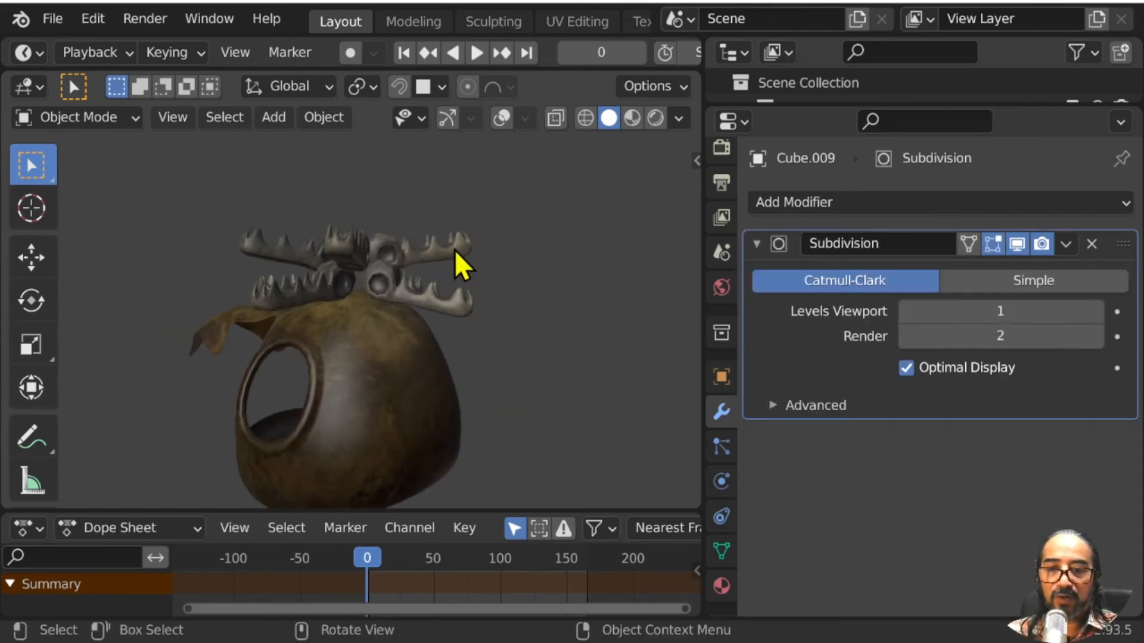
middle_click_drag(465, 331, 436, 446)
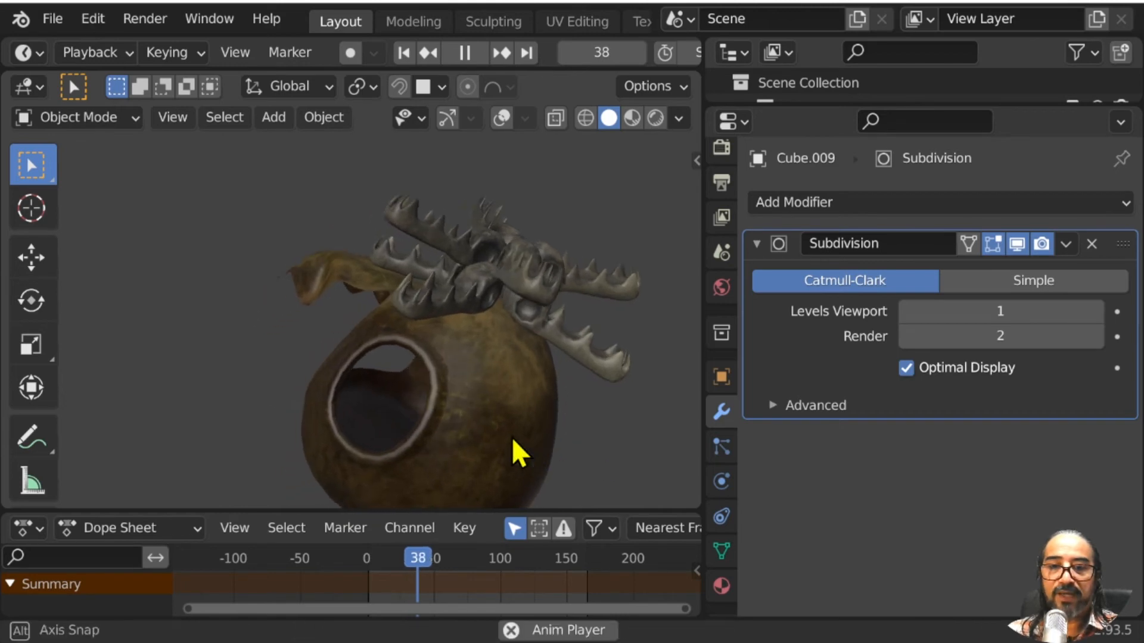
key("space")
key("shift+Left")
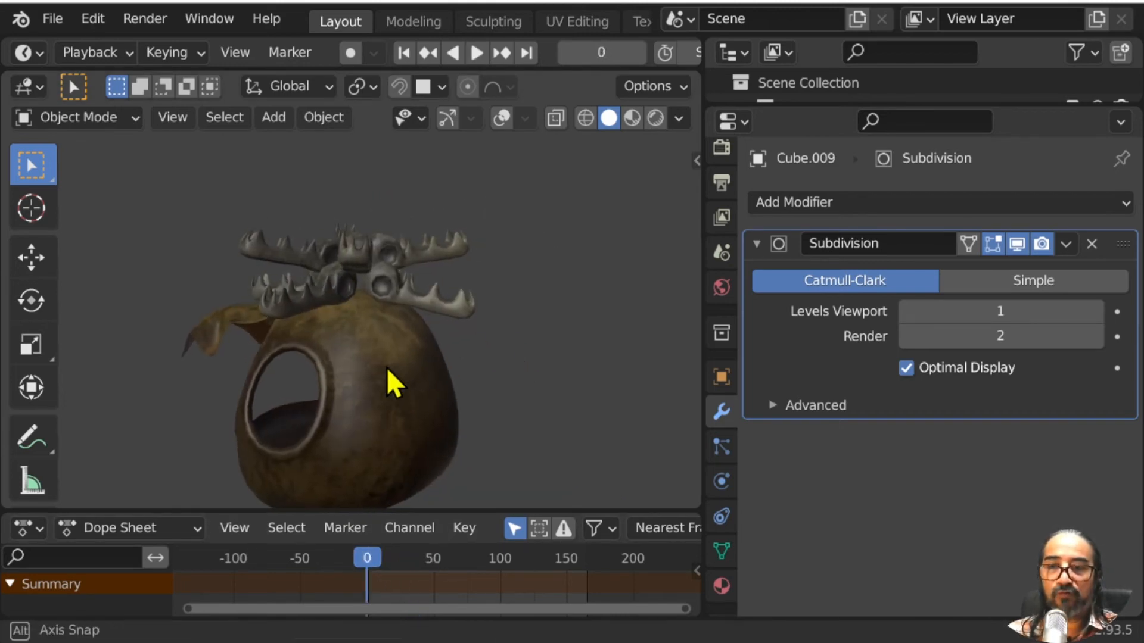
Step: Exit local view to show the whole scene, select the decorated disc Circle.001, and restore the viewport overlays
left_click(107, 119)
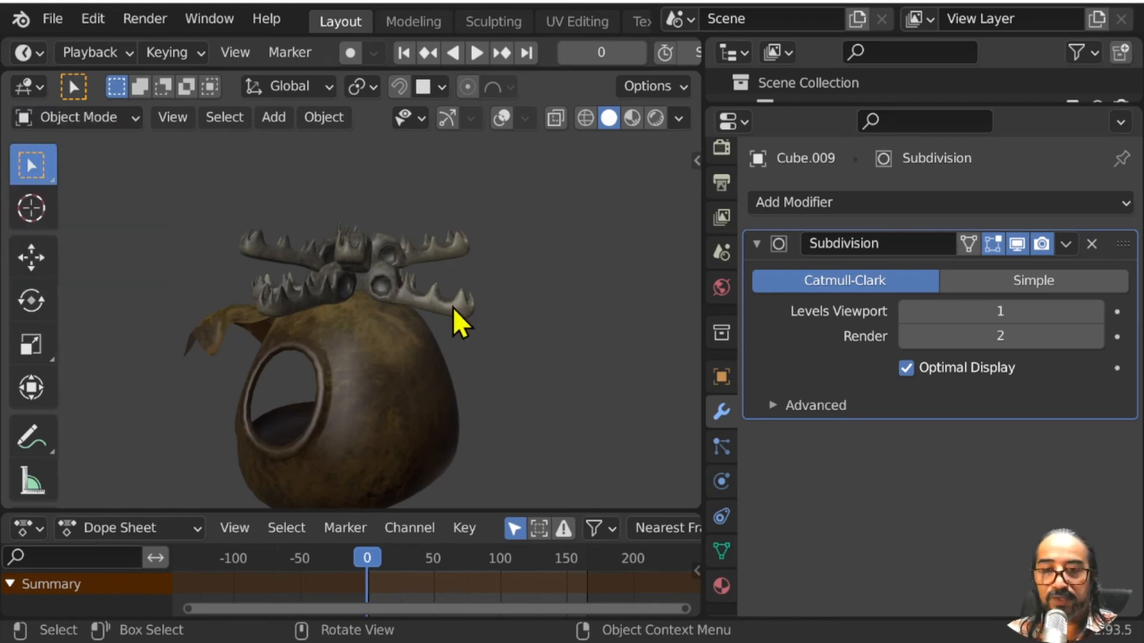
key("KP_Divide")
middle_click_drag(306, 319, 421, 364)
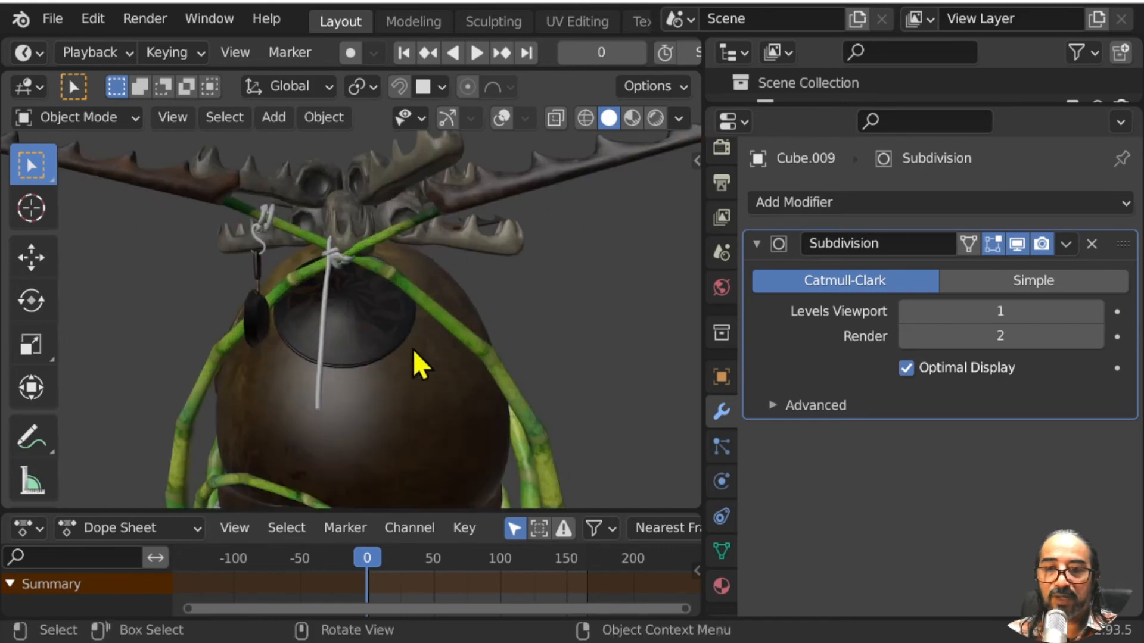
left_click(378, 336)
left_click(502, 118)
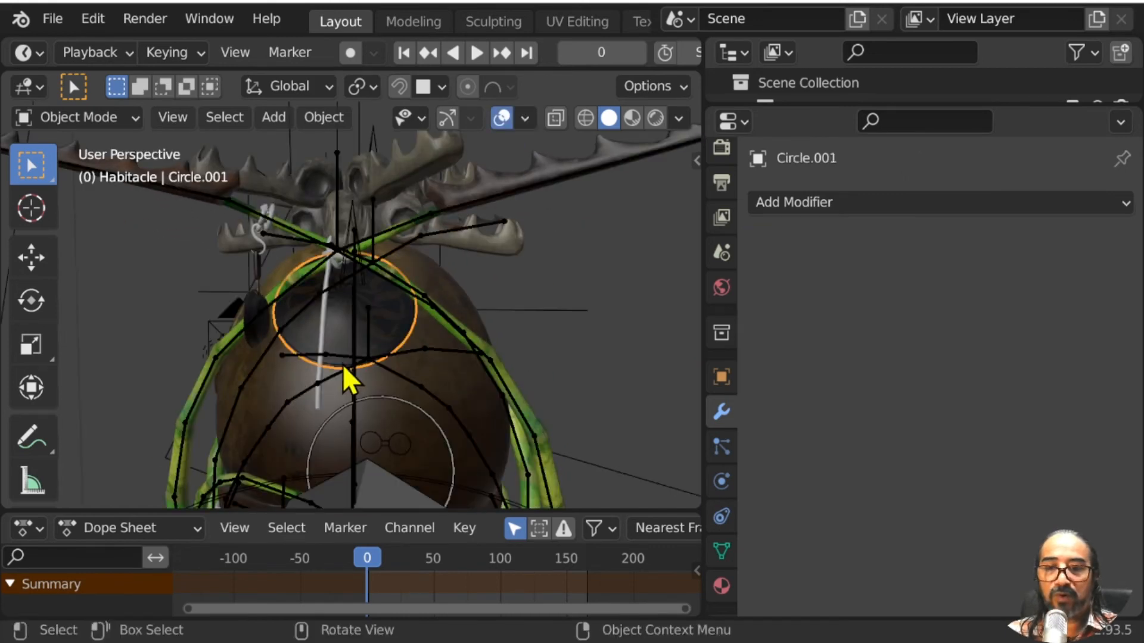
Step: Add the body Plane.002 to the disc's selection as the active object and isolate both in local view
middle_click_drag(298, 387, 445, 365)
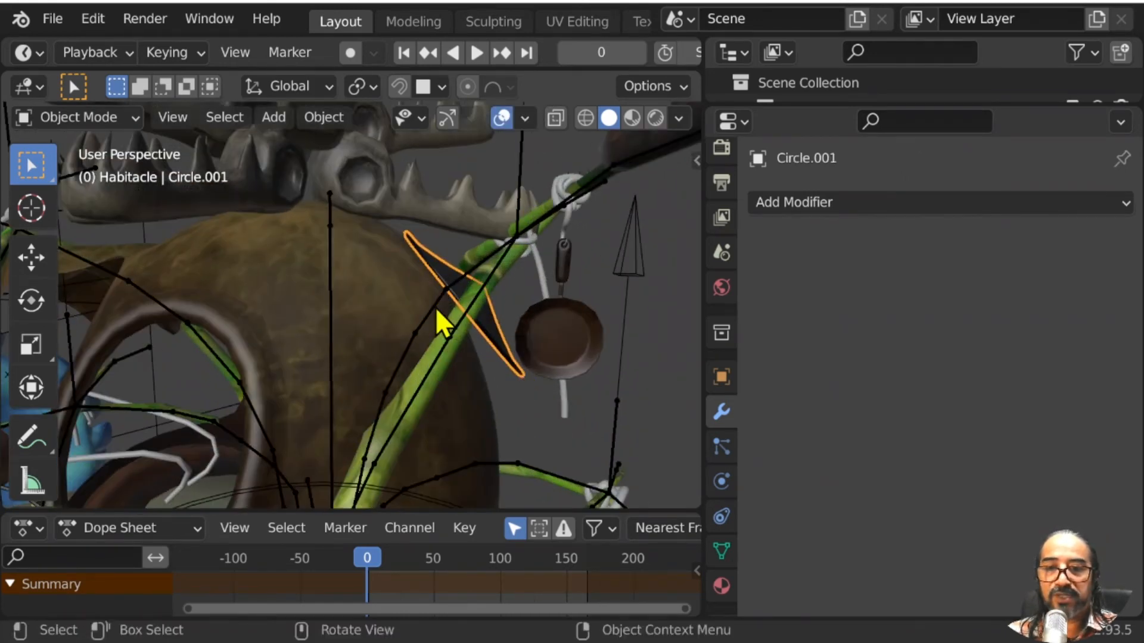
middle_click_drag(444, 320, 373, 269)
left_click(371, 266, "shift")
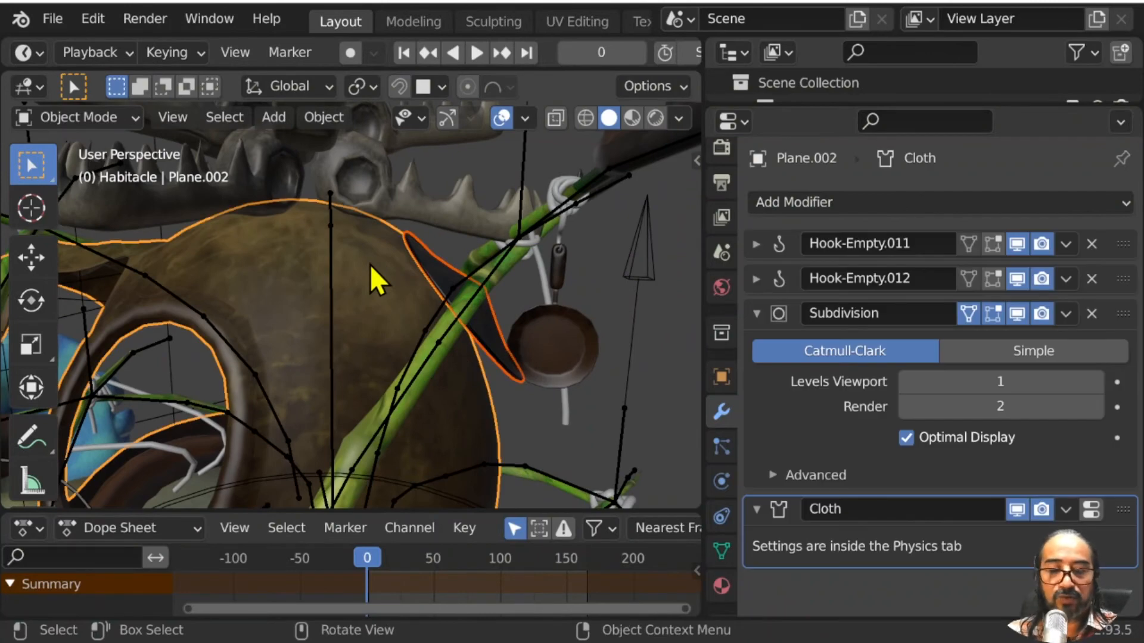
key("KP_Divide")
middle_click_drag(507, 328, 366, 362)
scroll(366, 364, "up", 4)
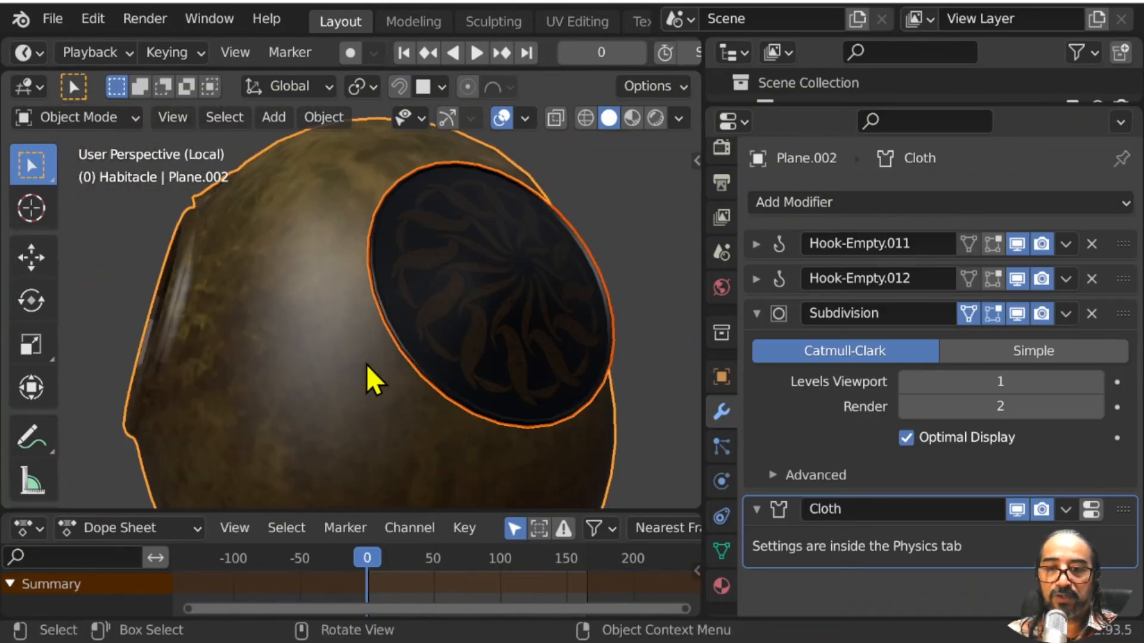
Step: Make three neighbouring vertices on the body the vertex parent of the disc in Edit Mode, and return to Object Mode
key("Tab")
middle_click_drag(232, 350, 402, 250)
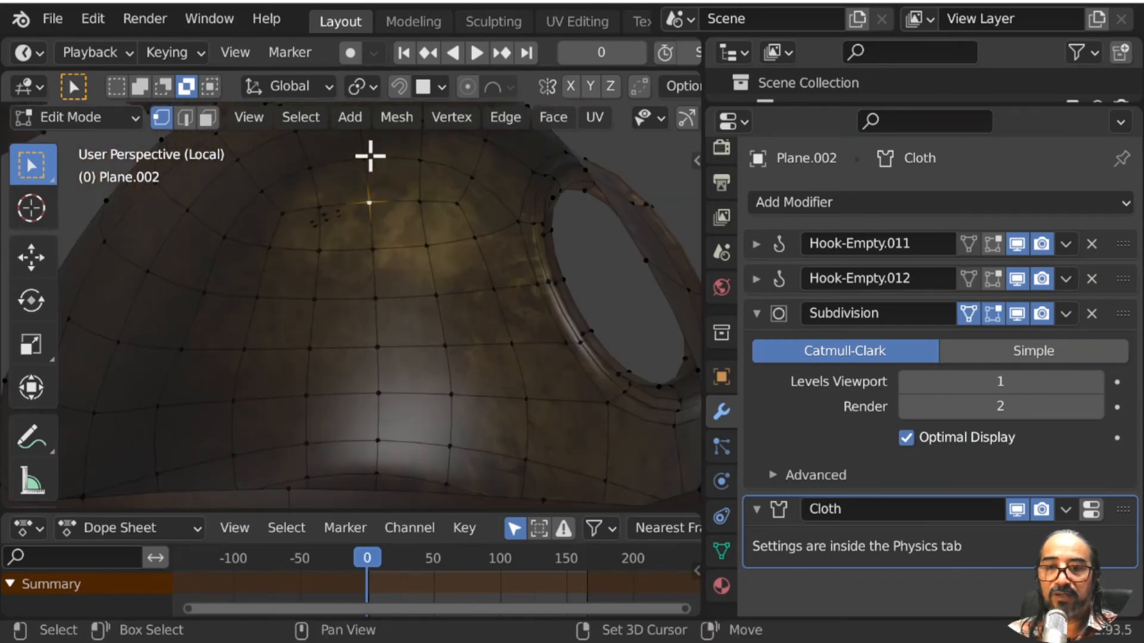
key("ctrl+p")
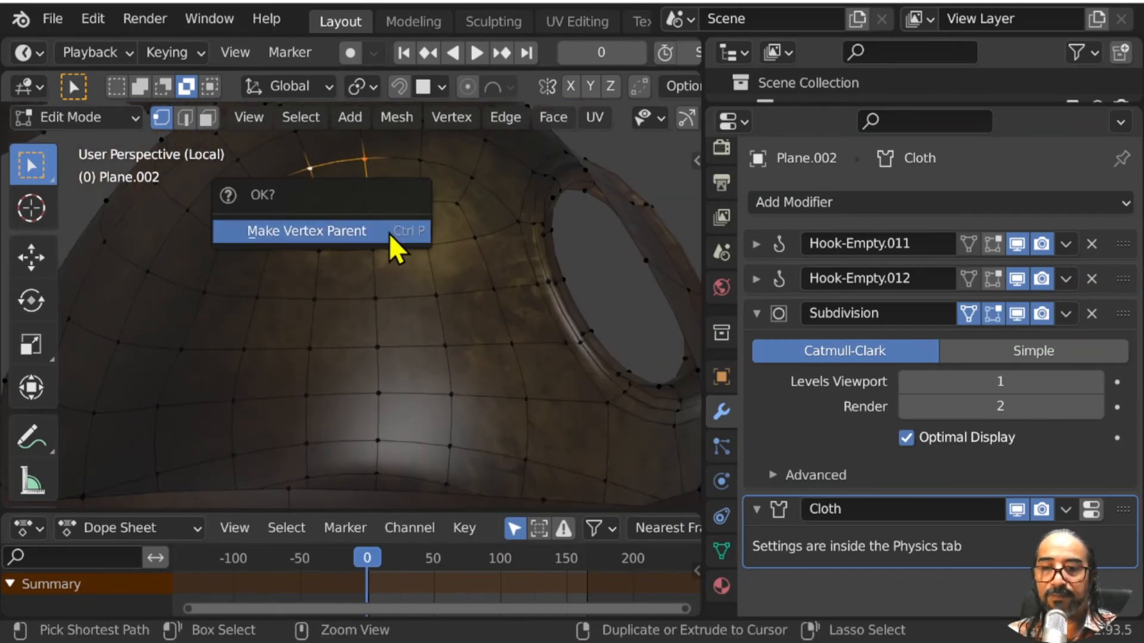
key("Tab")
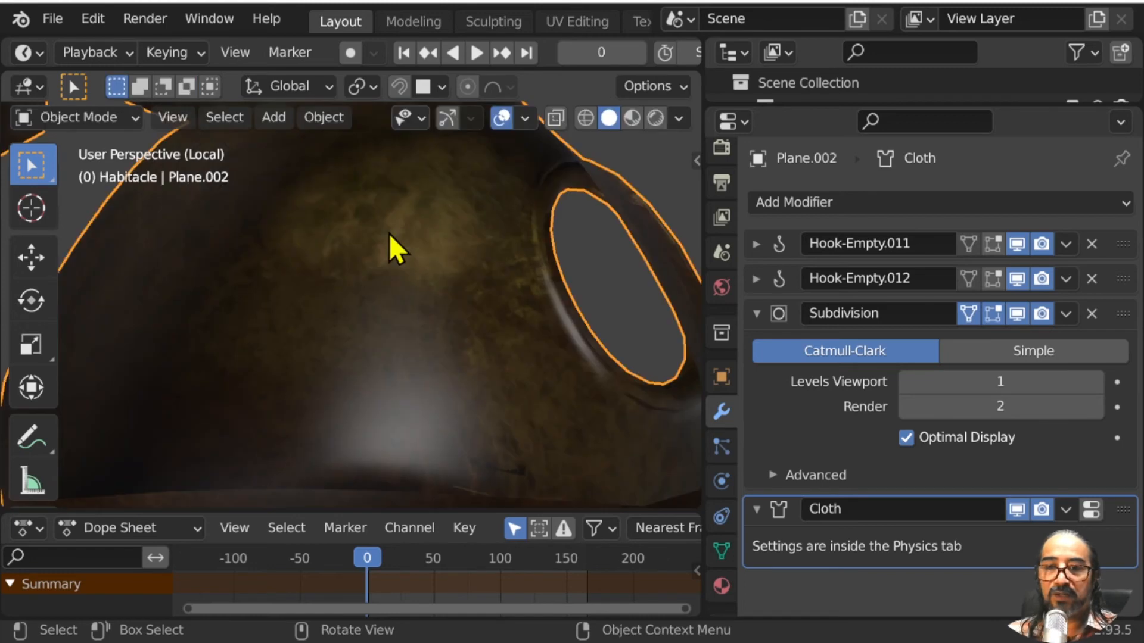
Step: Play the animation with the overlays hidden to check that the disc follows the body, and stop it
scroll(388, 233, "down", 5)
middle_click_drag(418, 293, 196, 381)
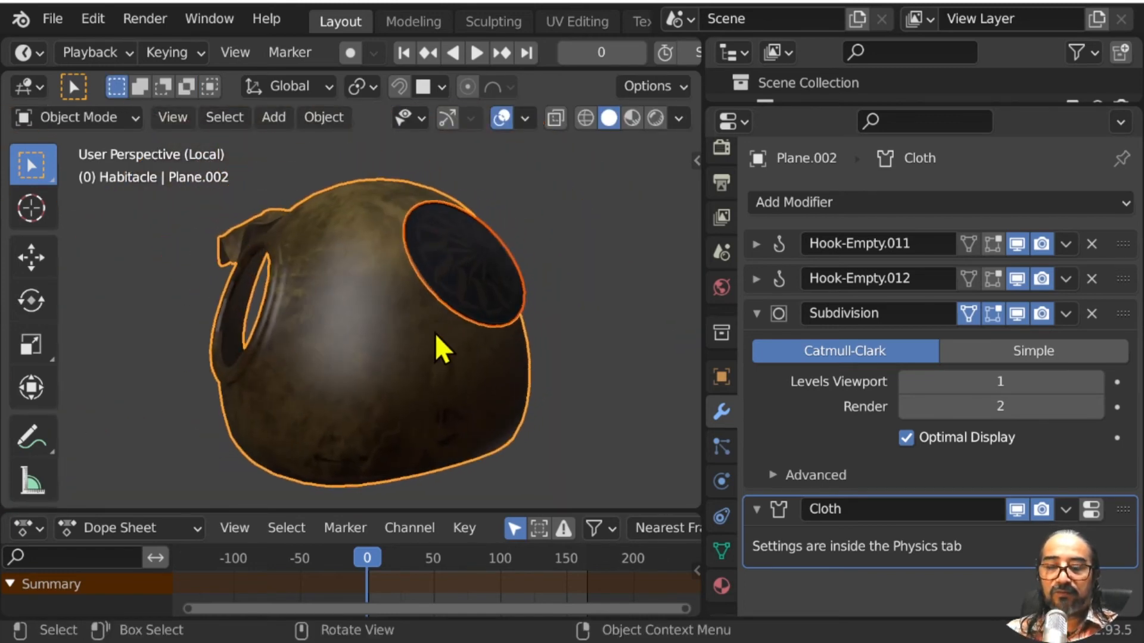
key("space")
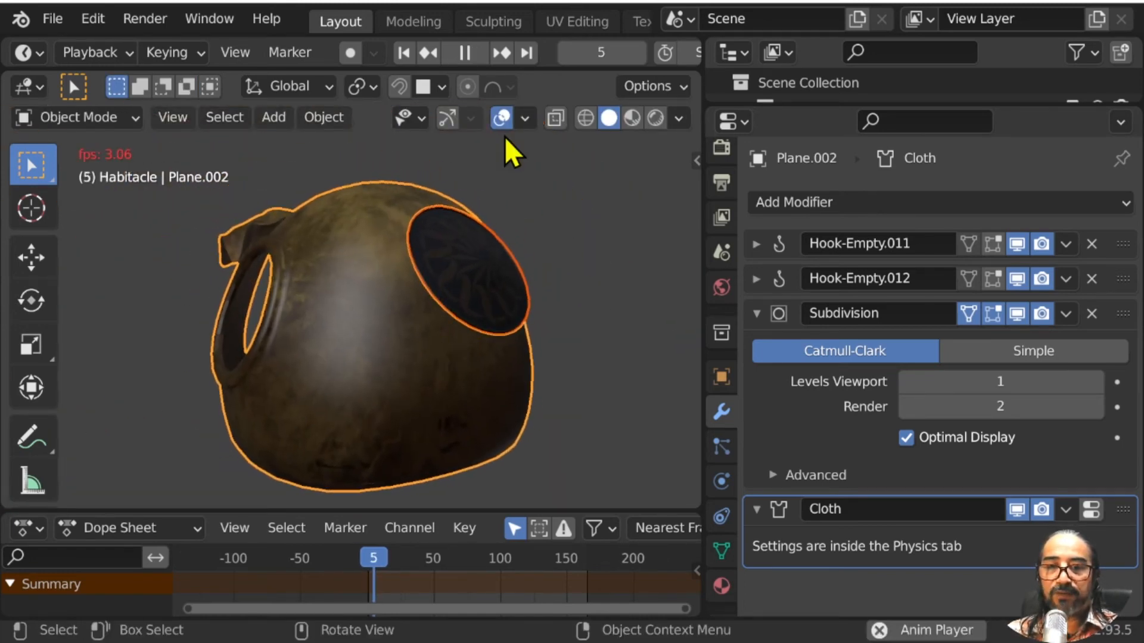
left_click(503, 115)
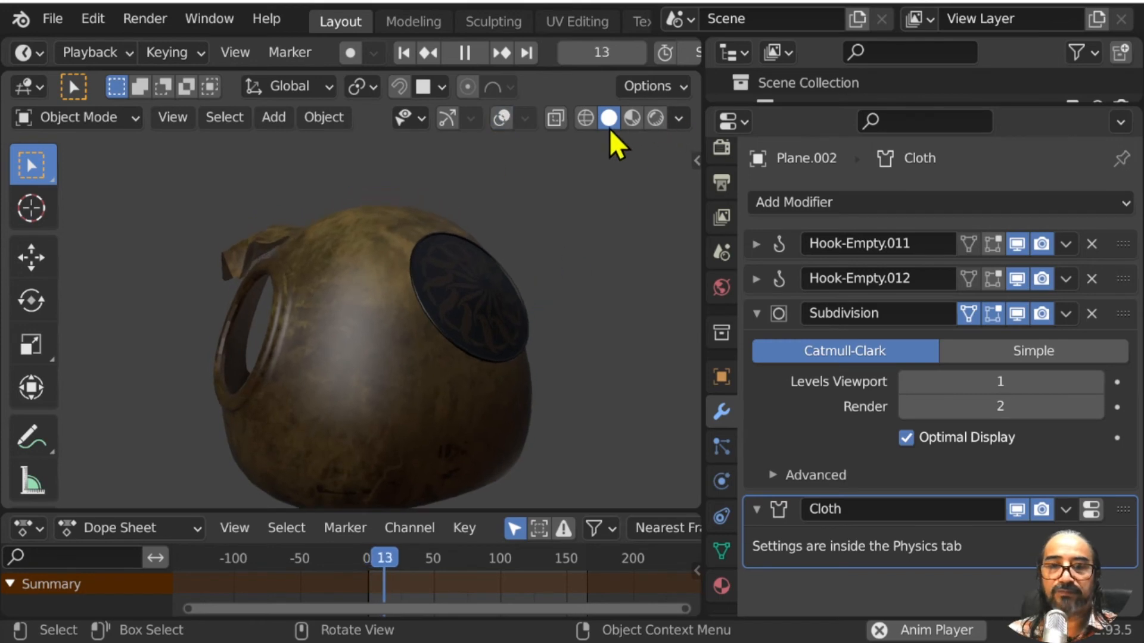
key("space")
Step: Switch the viewport to Material Preview shading, replay the disc and body animation, and return to frame 0
left_click(628, 119)
key("space")
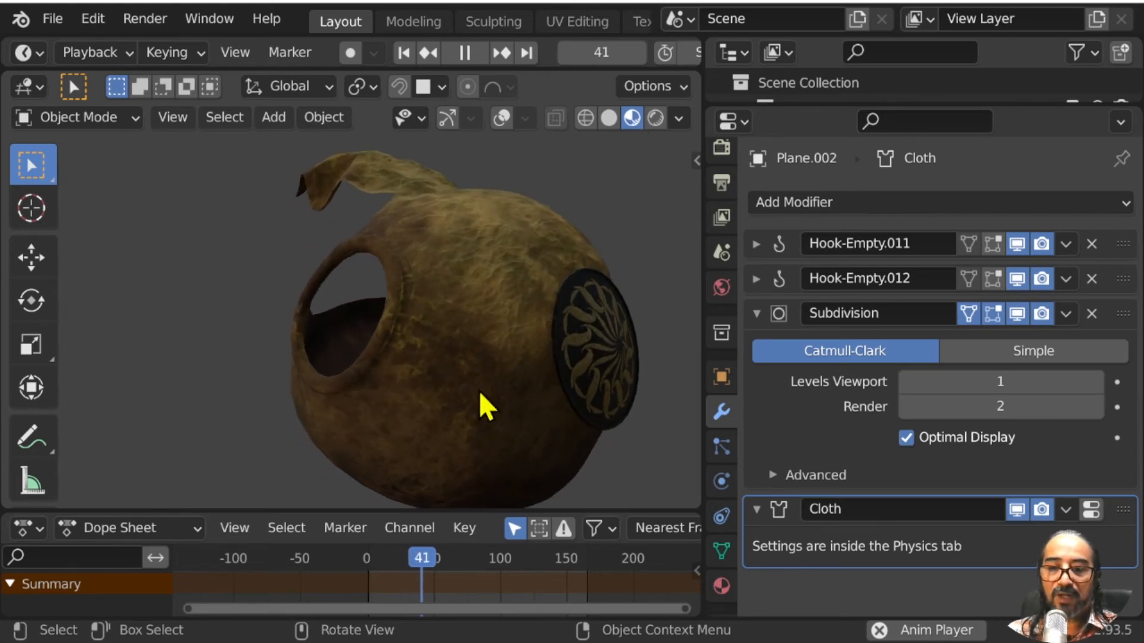
left_click(361, 554)
key("space")
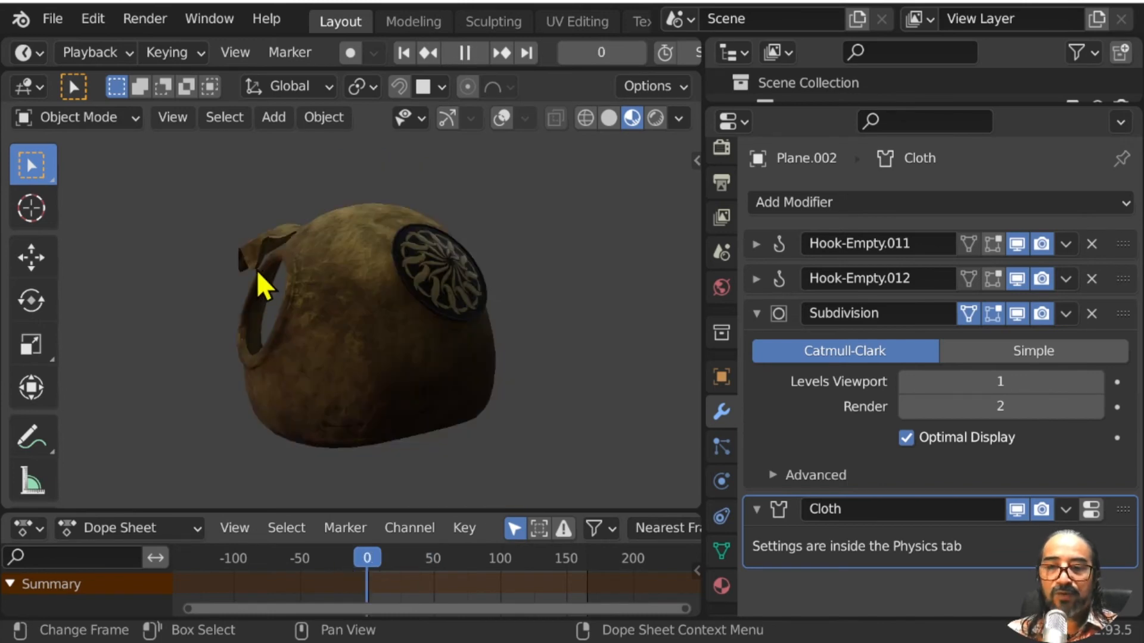
middle_click_drag(256, 270, 355, 242)
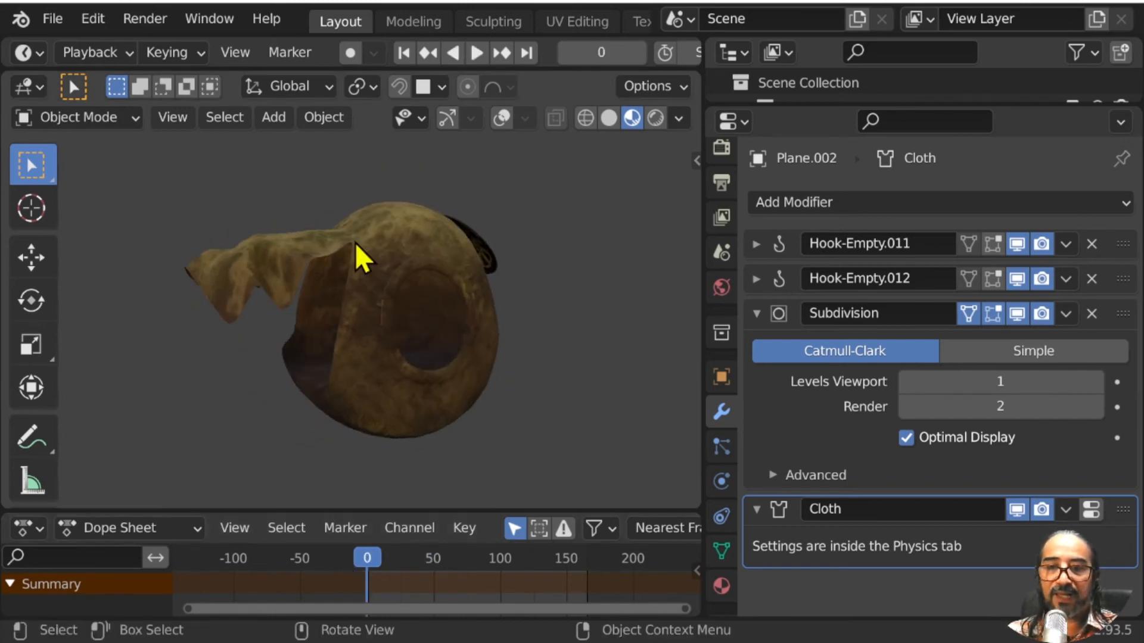
Step: Restore the viewport overlays and collapse the body's Subdivision modifier settings
left_click(107, 118)
left_click(502, 119)
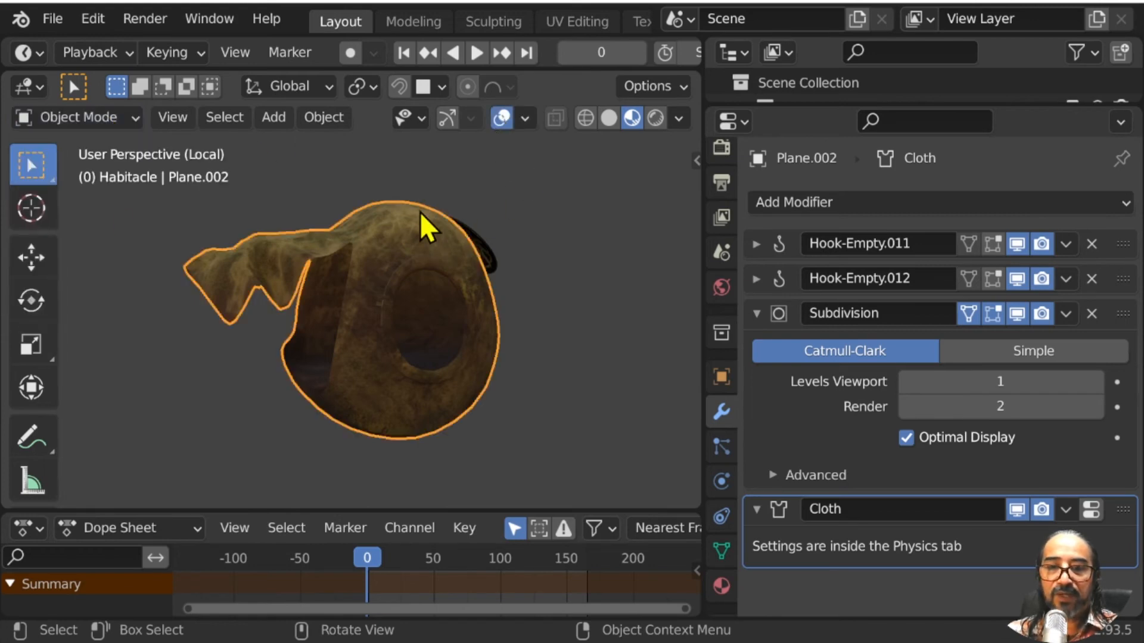
left_click(755, 314)
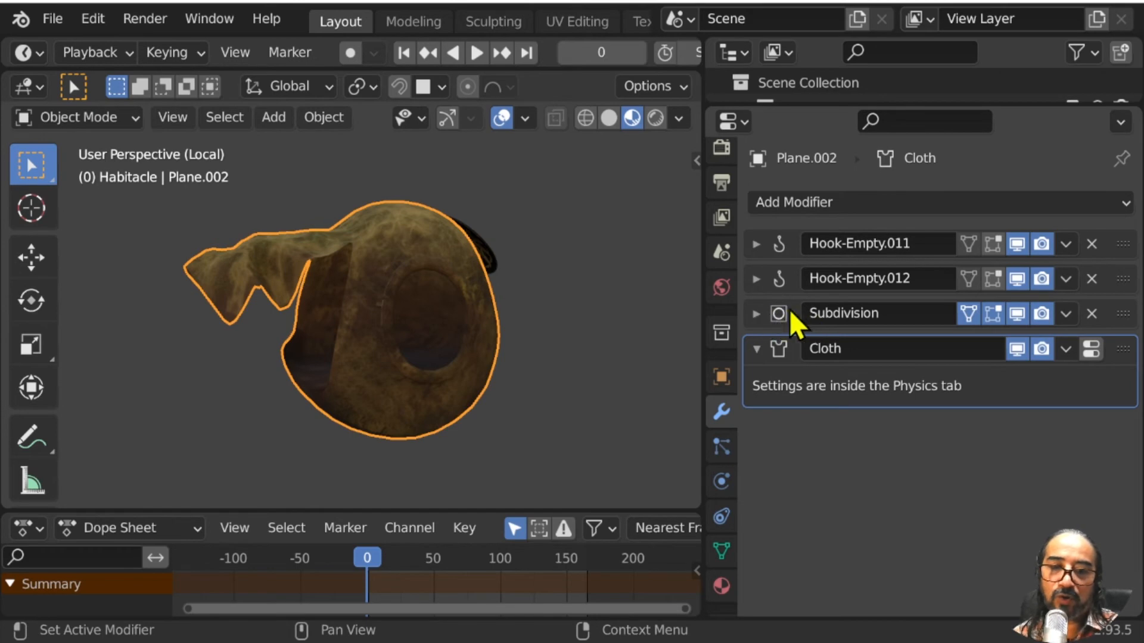
middle_click_drag(310, 302, 393, 262)
scroll(372, 284, "up", 2)
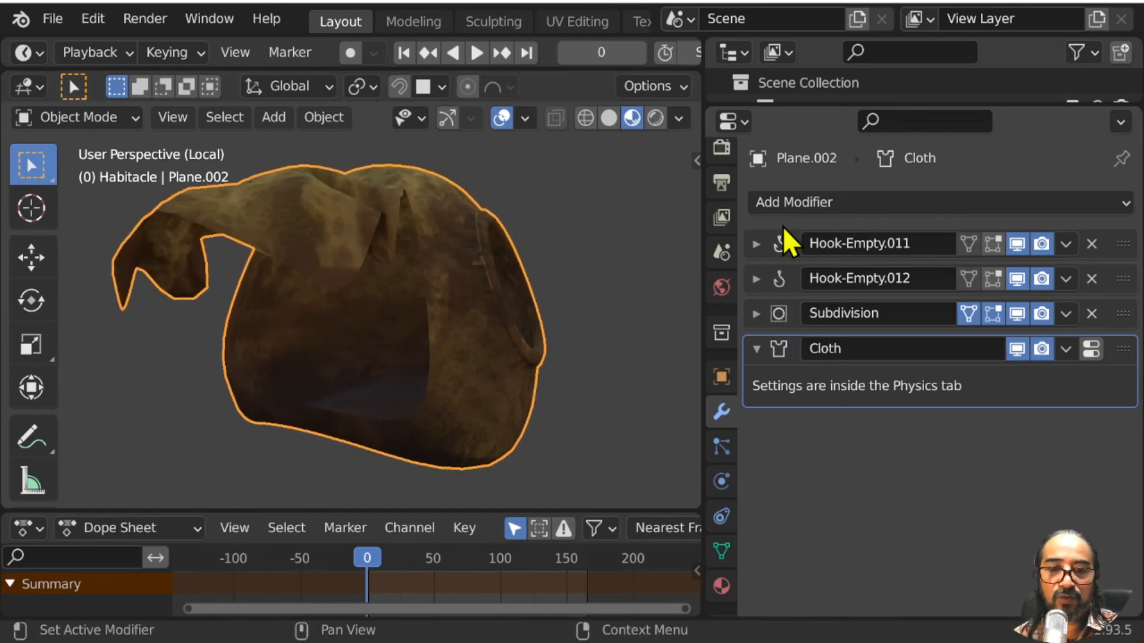
Step: Add a Solidify modifier to the body Plane.002 after the Cloth modifier and inspect the flap's edge
left_click(804, 201)
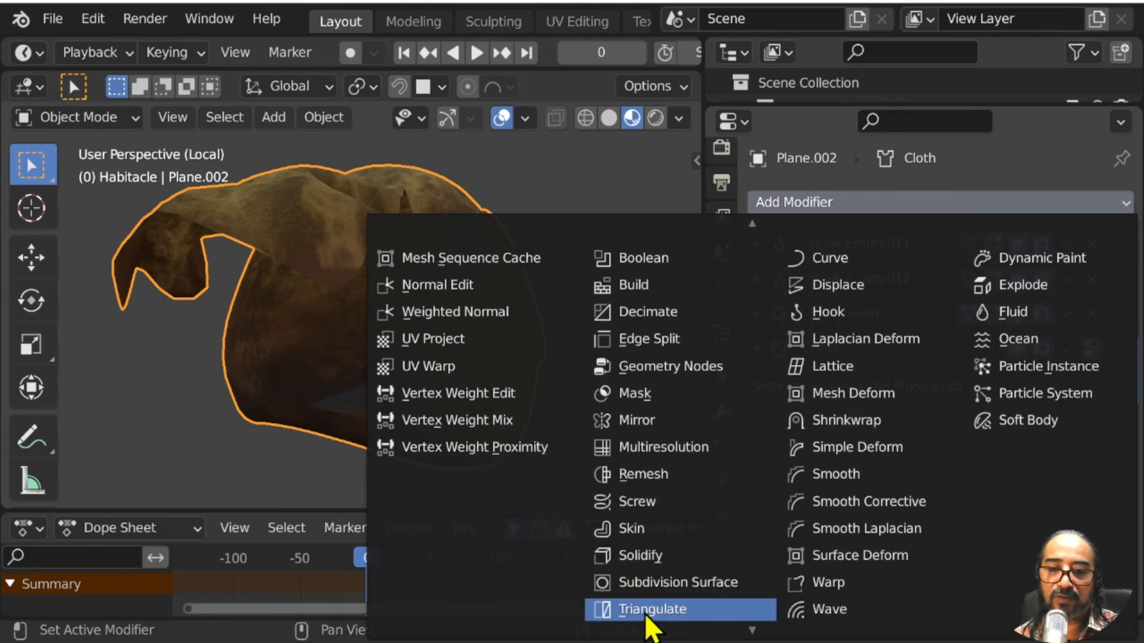
left_click(648, 559)
middle_click_drag(273, 361, 481, 230)
scroll(494, 298, "up", 3)
middle_click_drag(510, 373, 507, 322)
scroll(821, 503, "down", 5)
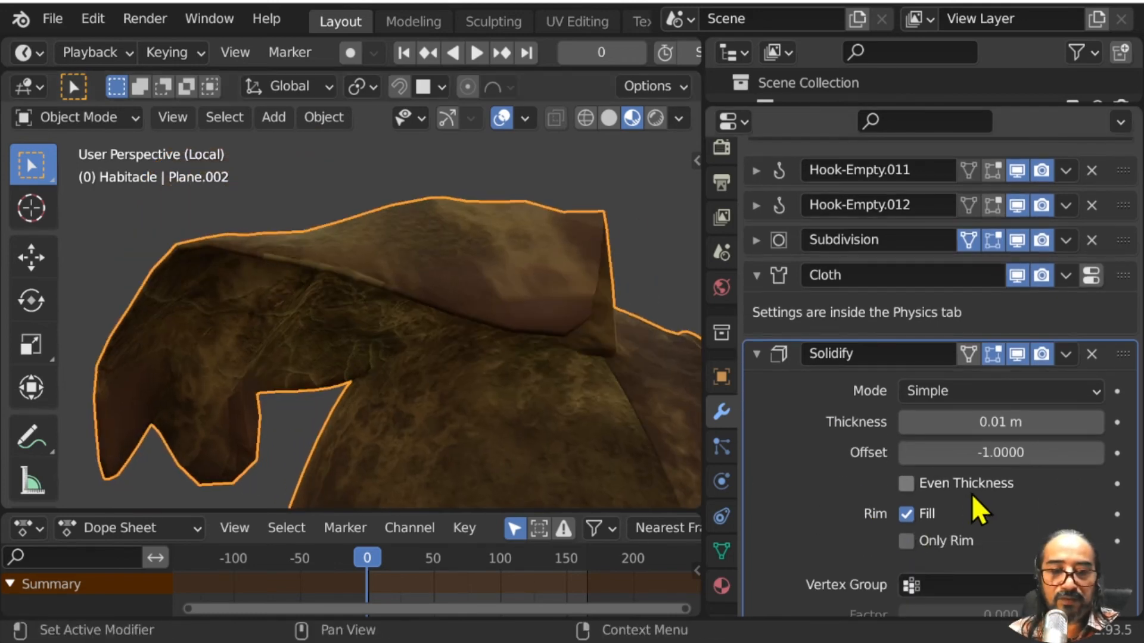
Step: Set the body's Solidify thickness to 0.007 m
left_click_drag(992, 348, 1016, 346)
scroll(548, 446, "down", 2)
middle_click_drag(548, 447, 447, 411)
mouse_move(1007, 348)
left_mouse_down()
mouse_move(949, 348)
mouse_move(991, 348)
left_mouse_up()
middle_click_drag(495, 364, 468, 324)
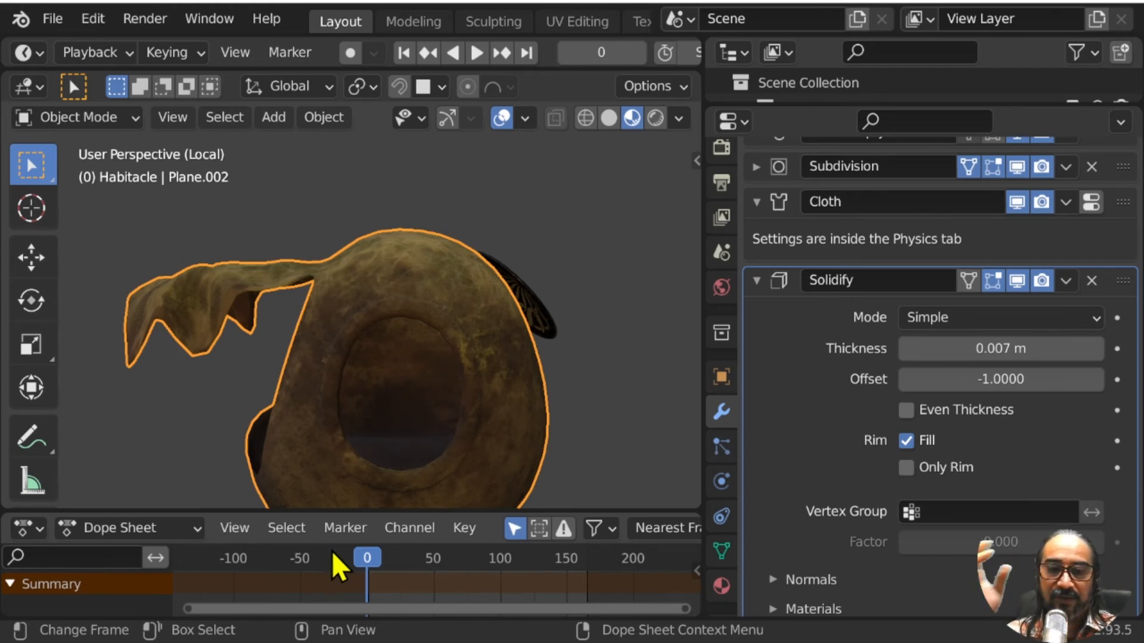
Step: Take the body out of local view and select the hanging pan named casserole
left_click(532, 317)
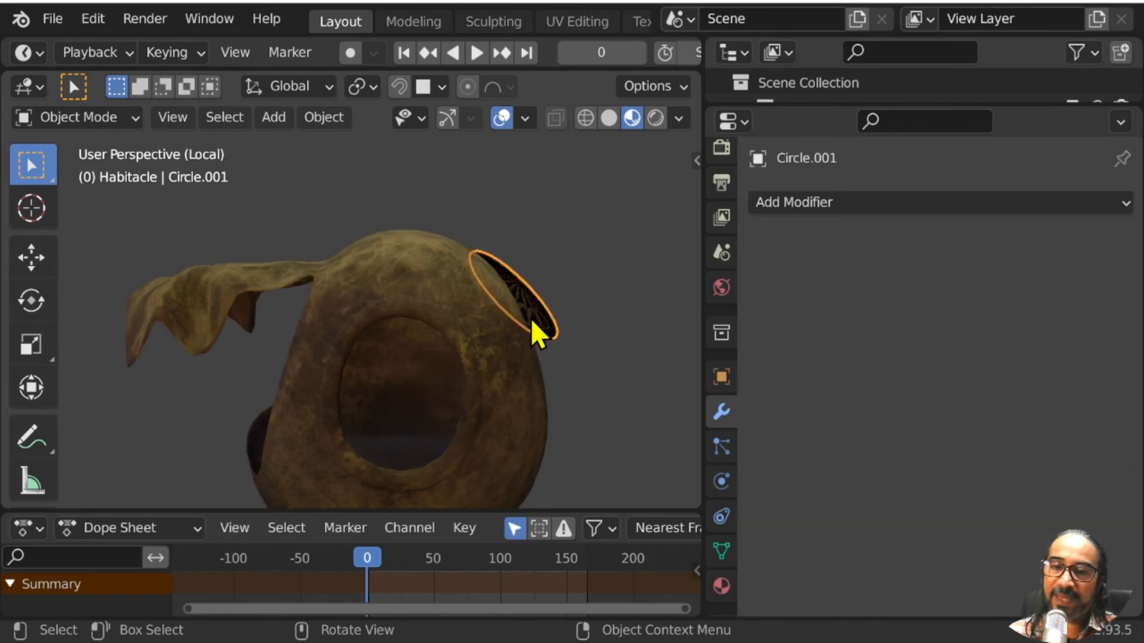
left_click(374, 258)
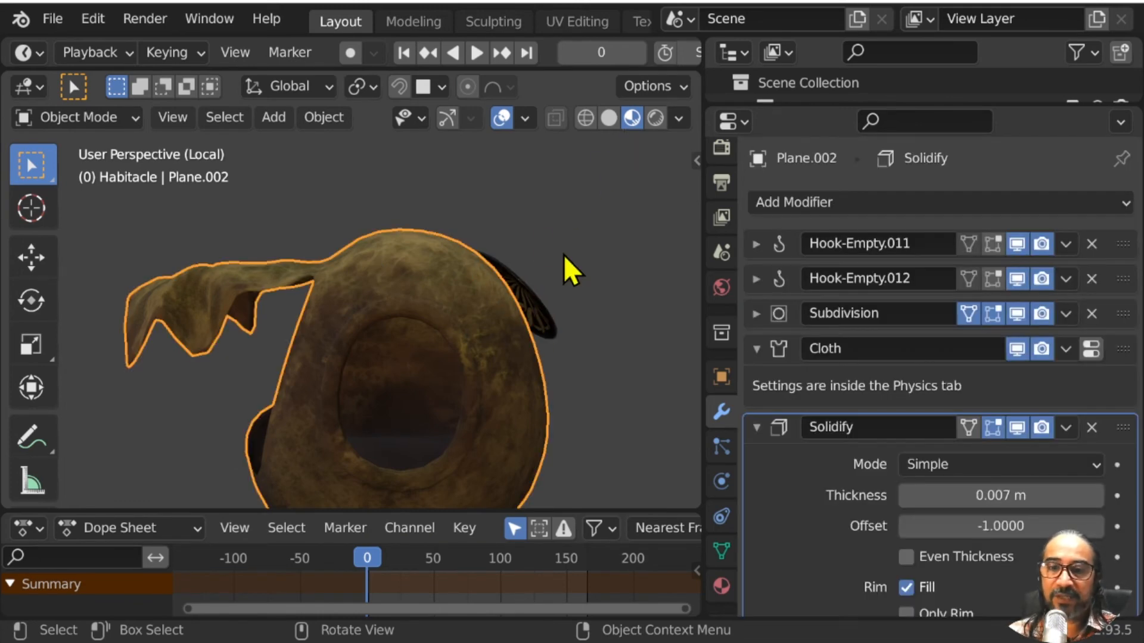
key("KP_Divide")
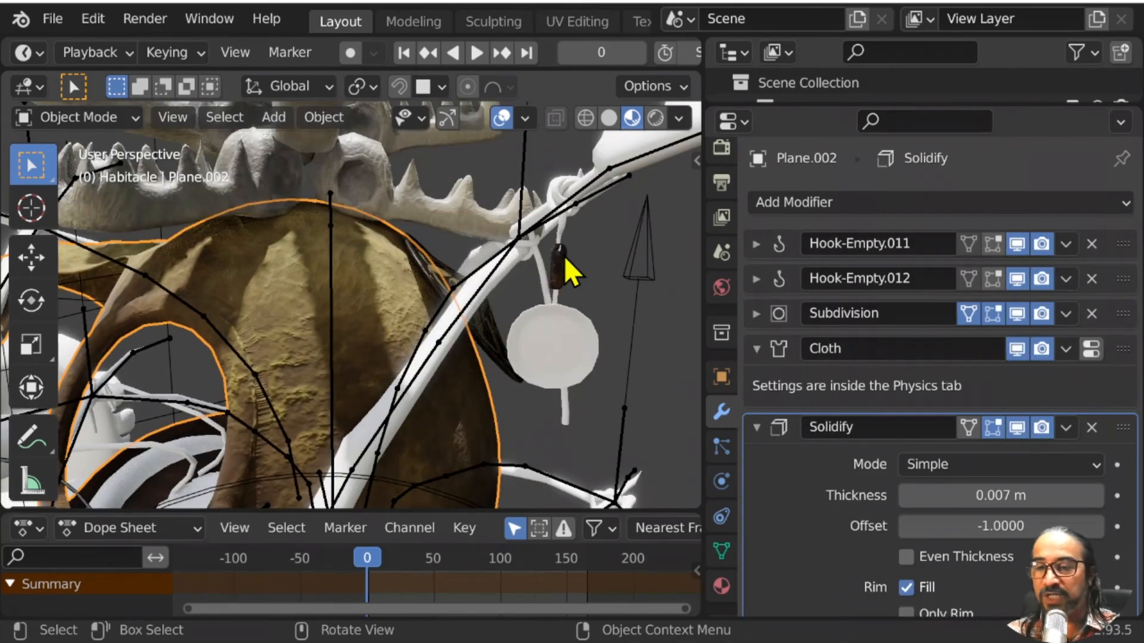
scroll(577, 304, "down", 3)
scroll(536, 305, "up", 5)
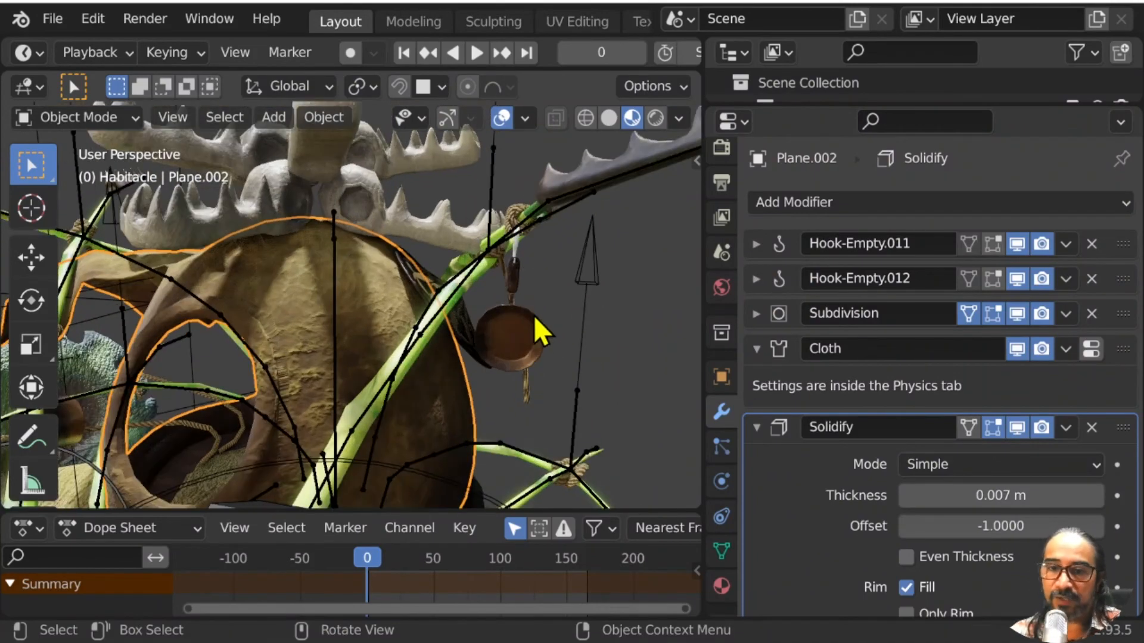
left_click(623, 256)
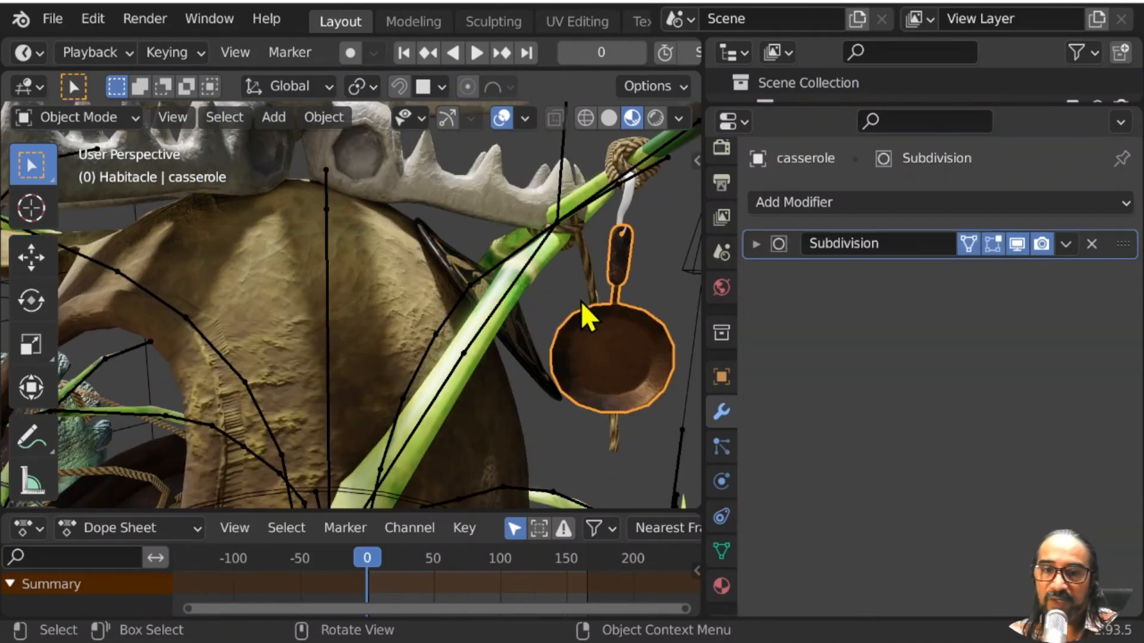
middle_click_drag(581, 301, 472, 302)
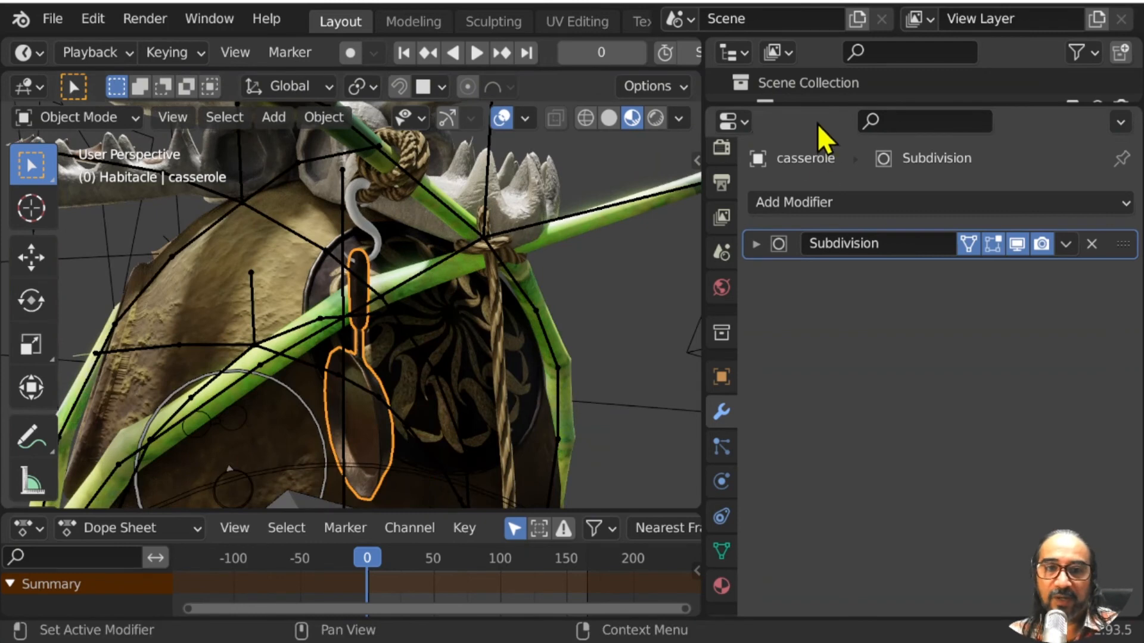
Step: Enlarge the outliner and enable the Emptys collection in the view layer
left_click_drag(814, 105, 815, 475)
scroll(902, 208, "down", 12)
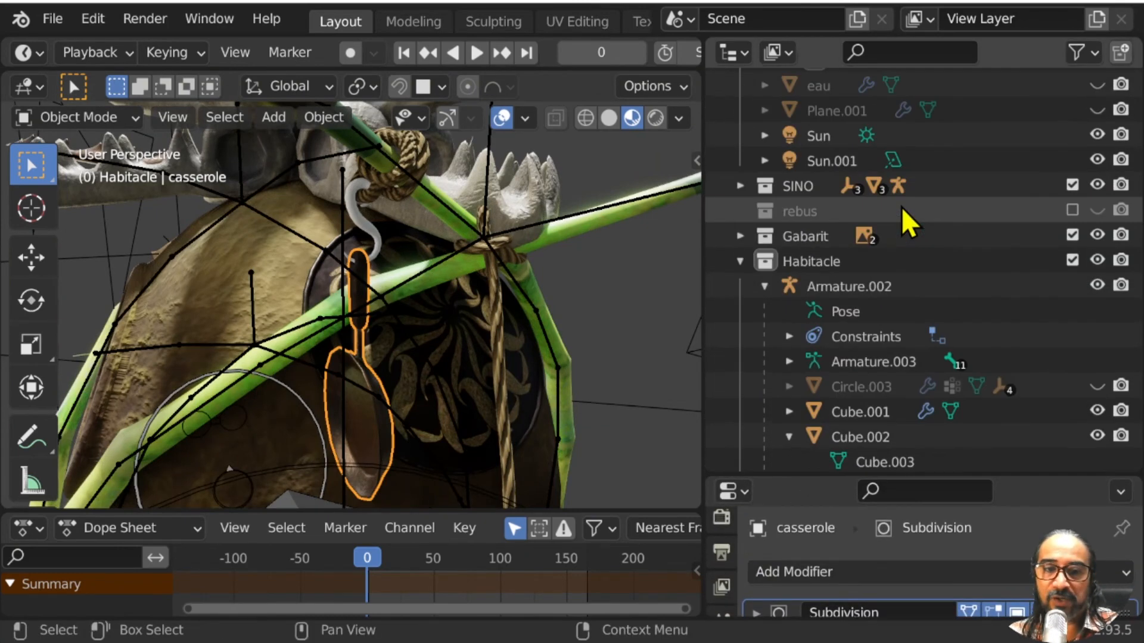
scroll(902, 208, "up", 5)
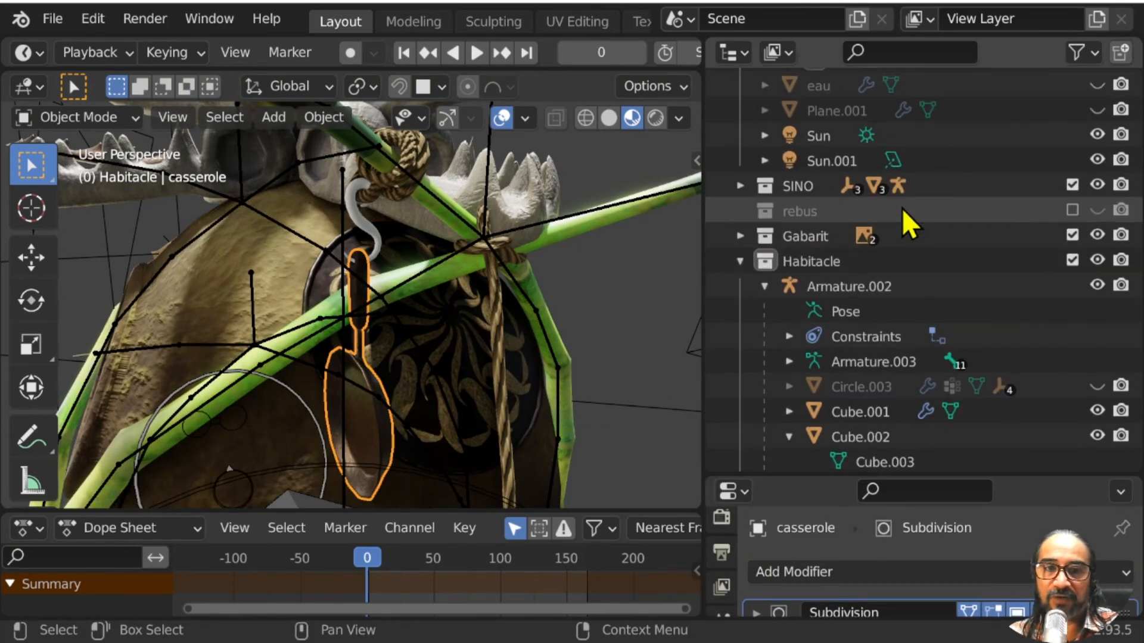
left_click(1069, 210)
left_click(1070, 210)
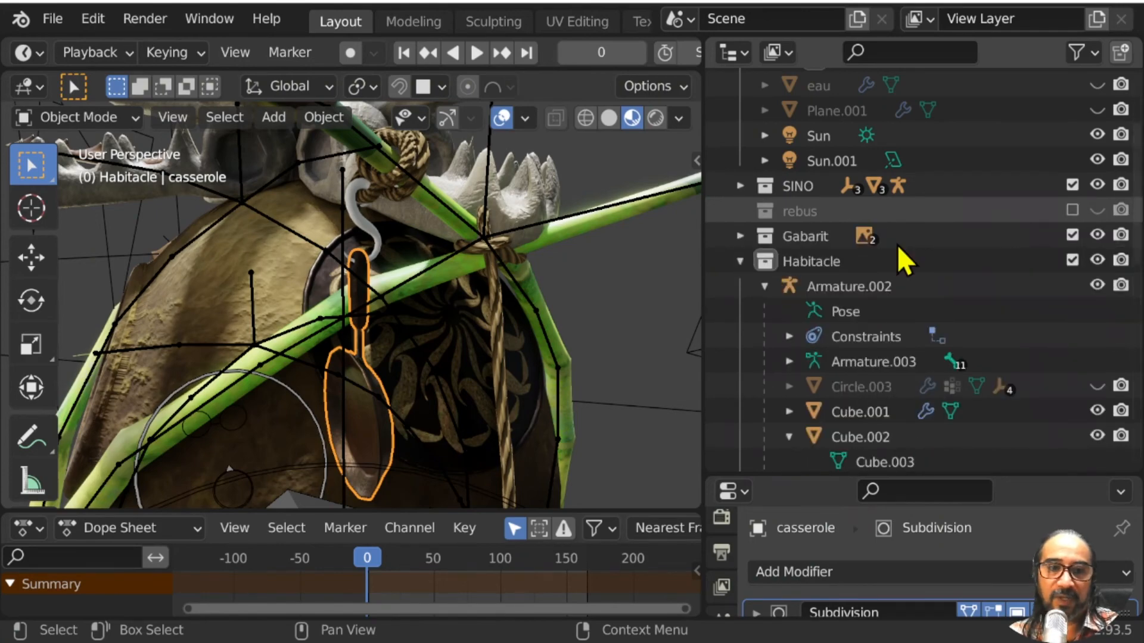
scroll(898, 280, "down", 5)
scroll(903, 357, "down", 10)
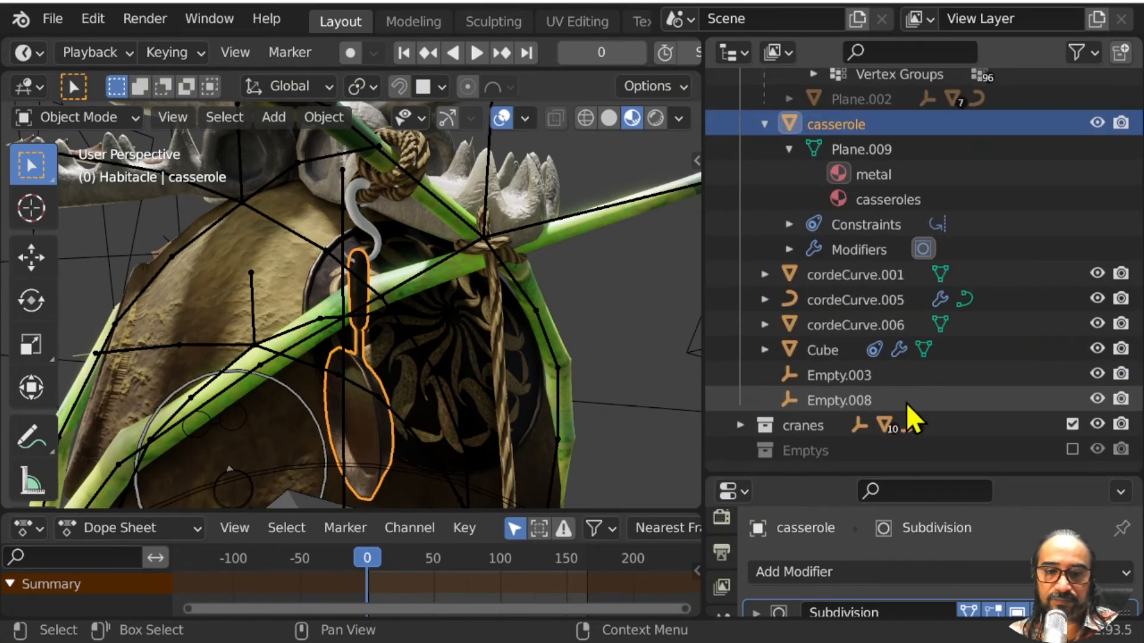
left_click(1072, 449)
Step: Locate the cloth planes on the handles of the hanging pans and select Plane.003
left_click(363, 244)
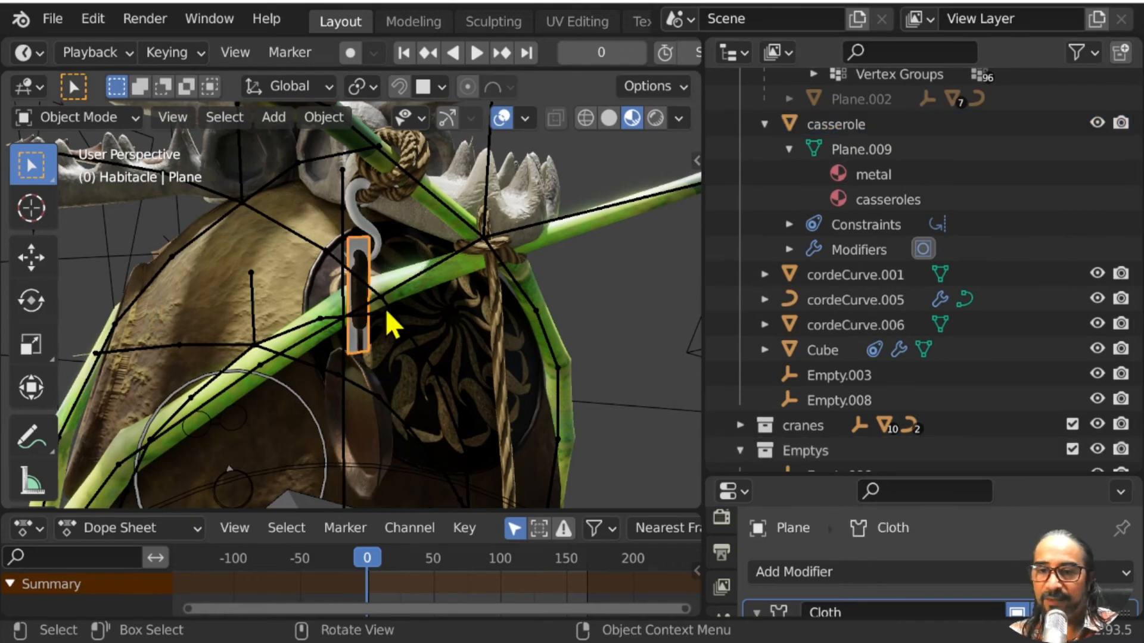
scroll(385, 309, "up", 5)
middle_click_drag(287, 358, 411, 319)
scroll(464, 278, "down", 8)
middle_click_drag(200, 301, 288, 264)
scroll(288, 263, "up", 1)
left_click(268, 485)
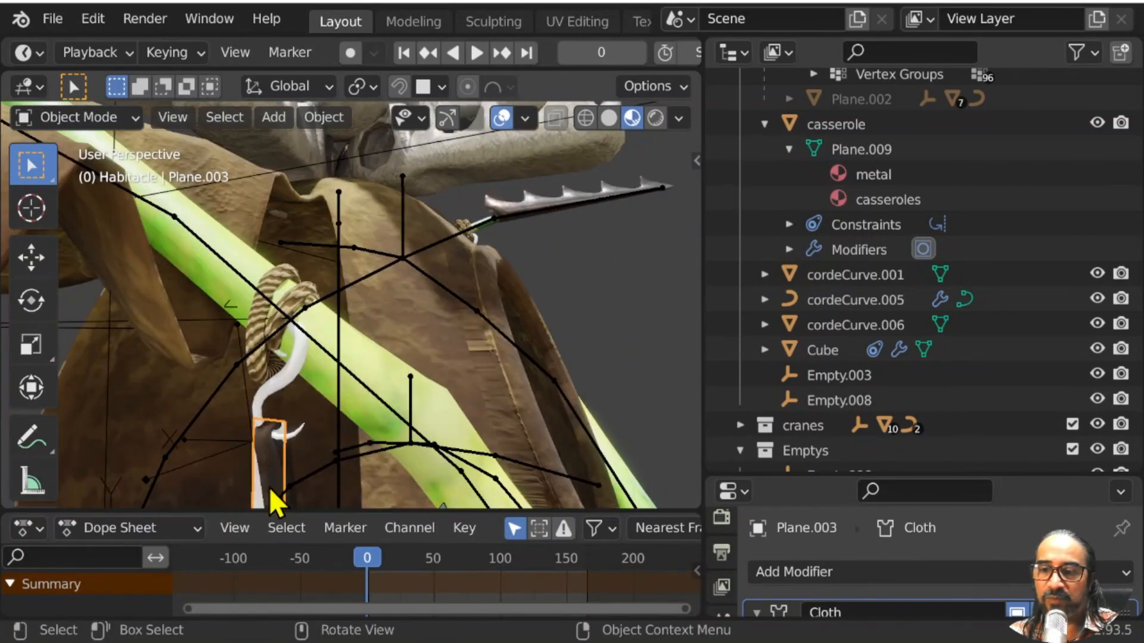
scroll(359, 412, "down", 3)
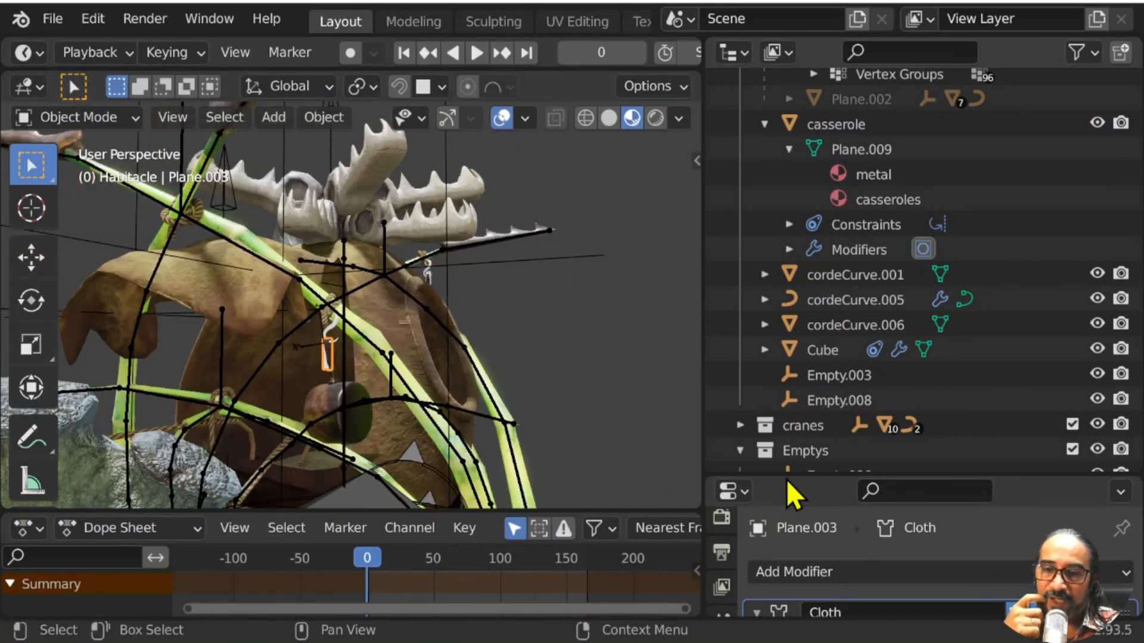
Step: Open Plane.003's cloth physics settings and collapse the Shape section
left_click_drag(785, 479, 798, 85)
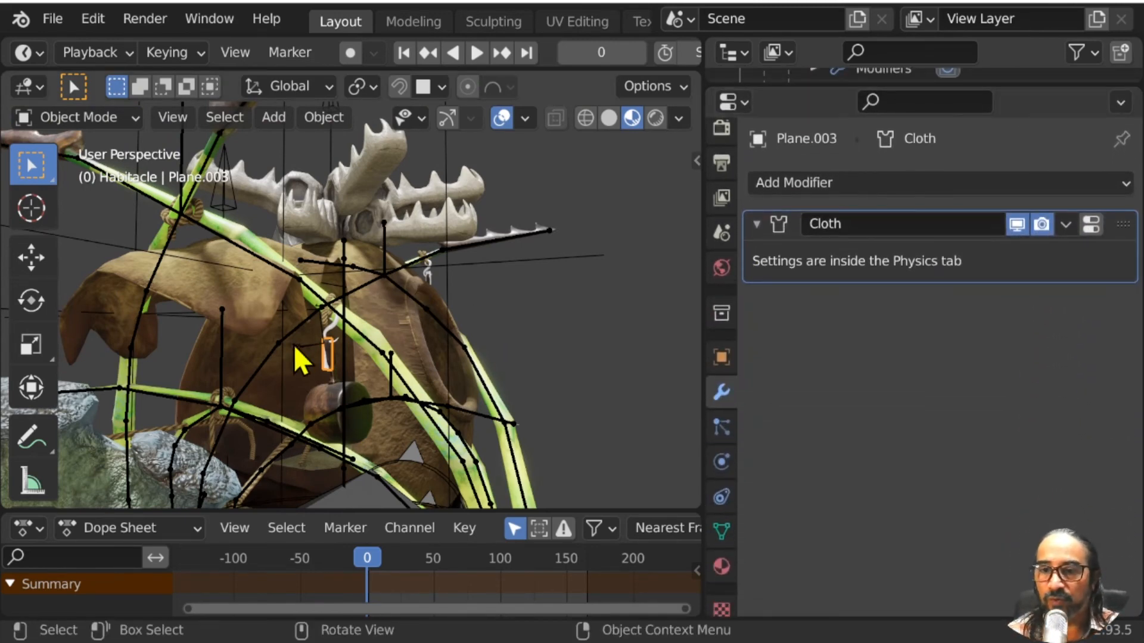
left_click(1093, 225)
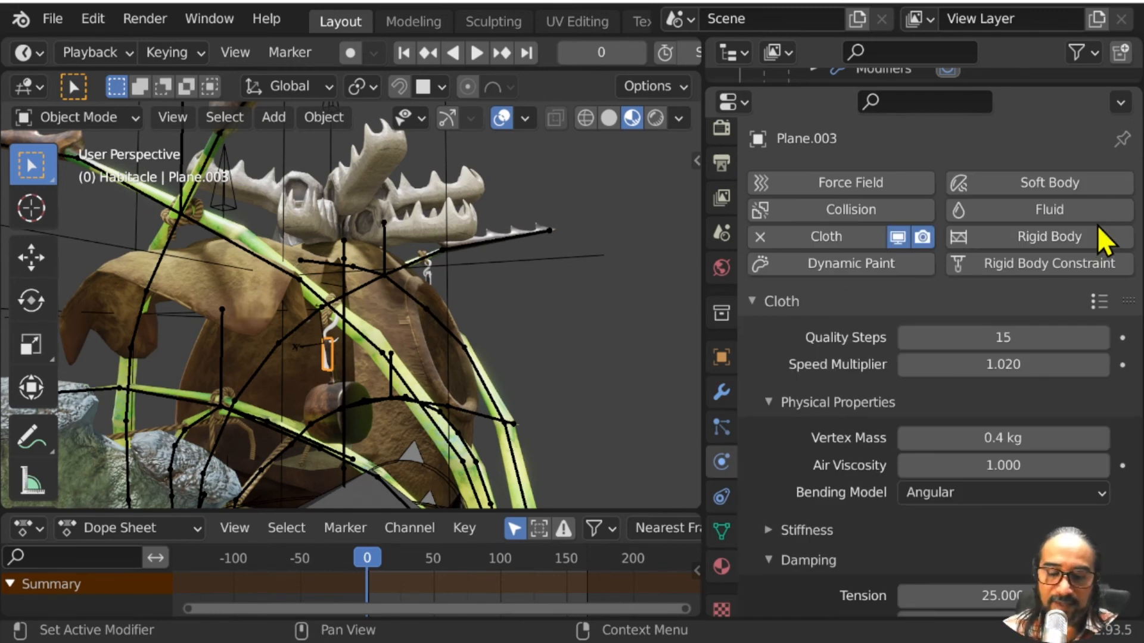
scroll(823, 322, "down", 2)
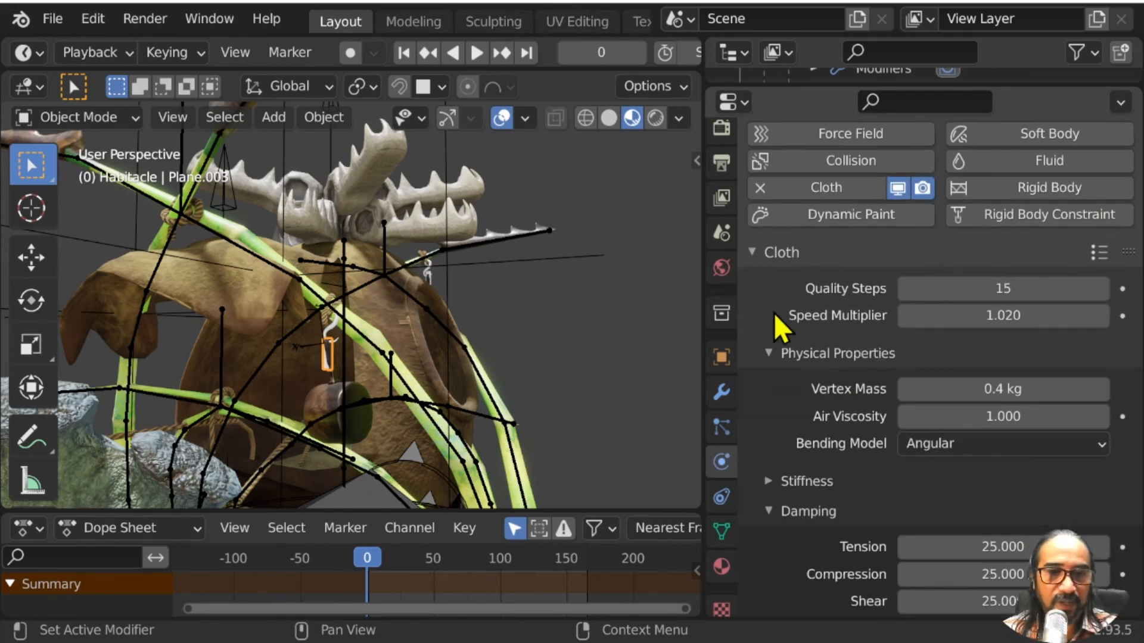
scroll(774, 312, "down", 20)
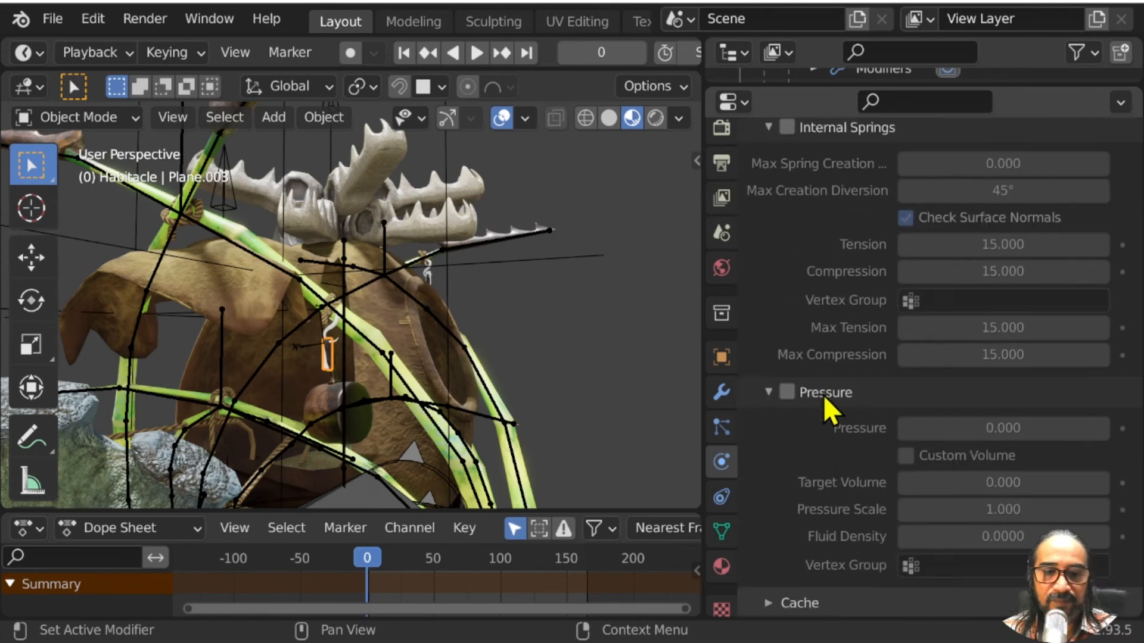
scroll(828, 411, "down", 6)
left_click(773, 487)
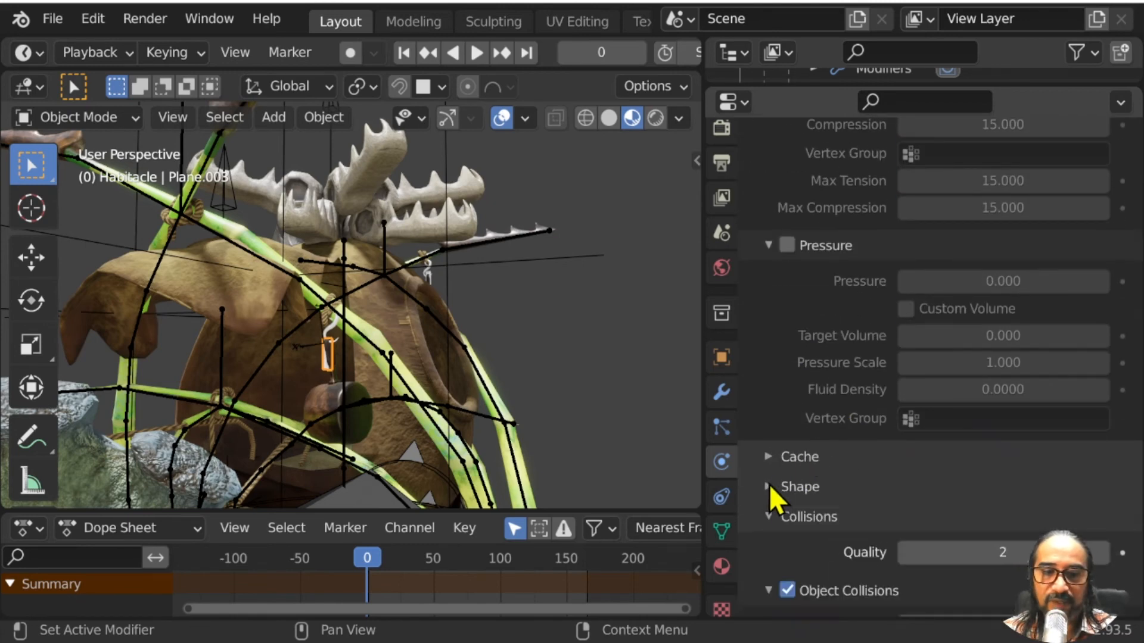
Step: Go to frame 166 and set the Simulation End of Plane.003's cloth cache to 166
middle_click_drag(526, 578, 485, 570)
scroll(411, 571, "up", 4)
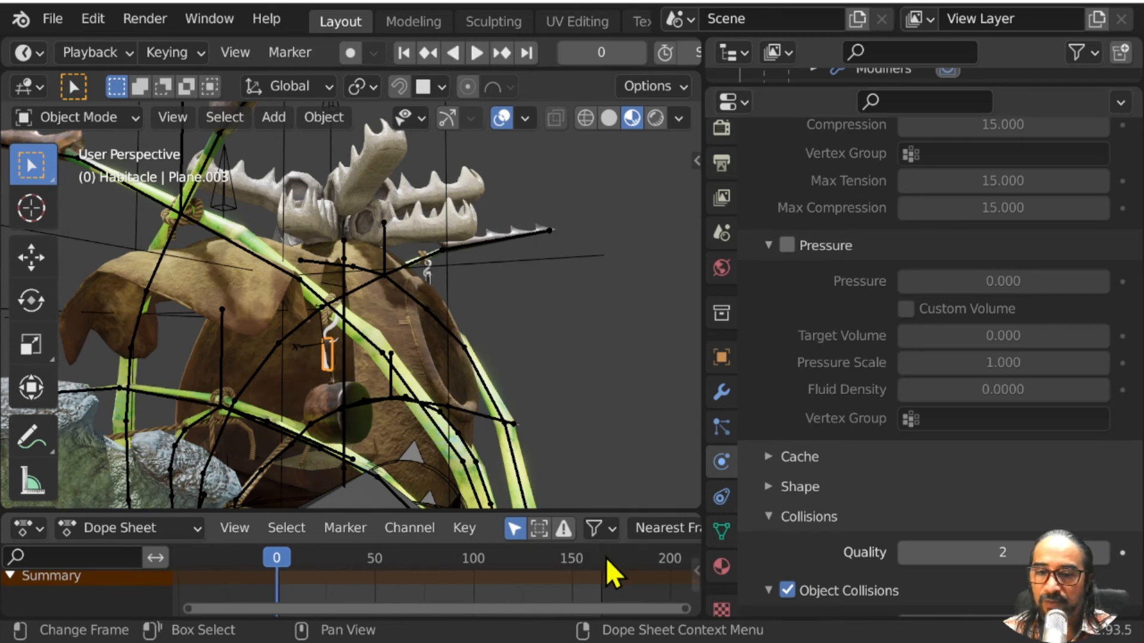
scroll(588, 574, "down", 3)
left_click(565, 563)
middle_click_drag(573, 569, 523, 563)
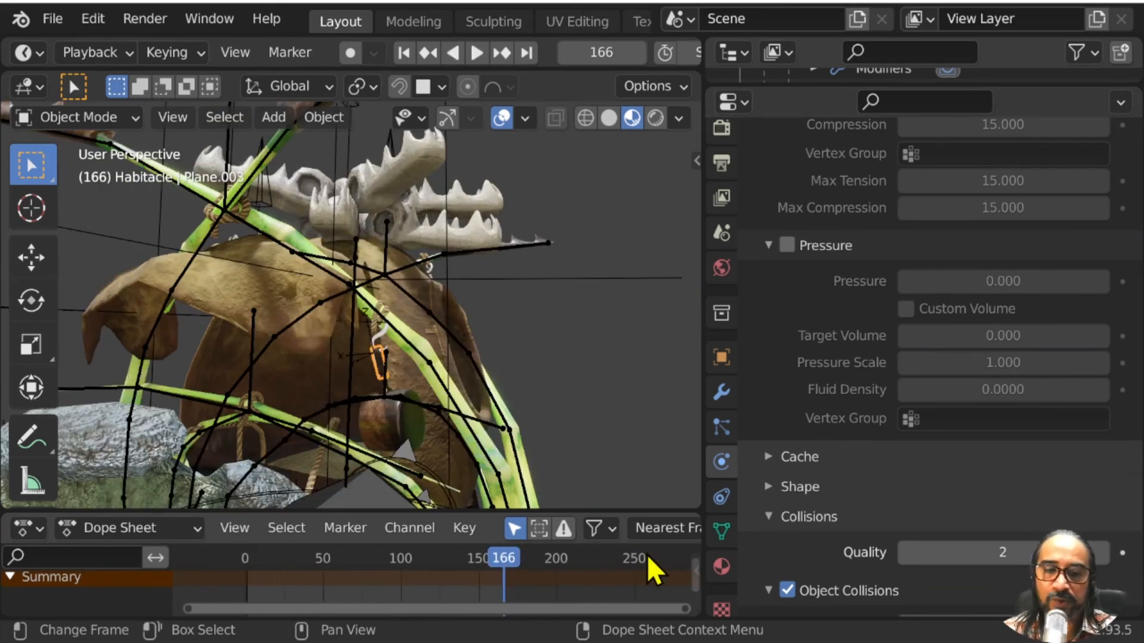
left_click(767, 457)
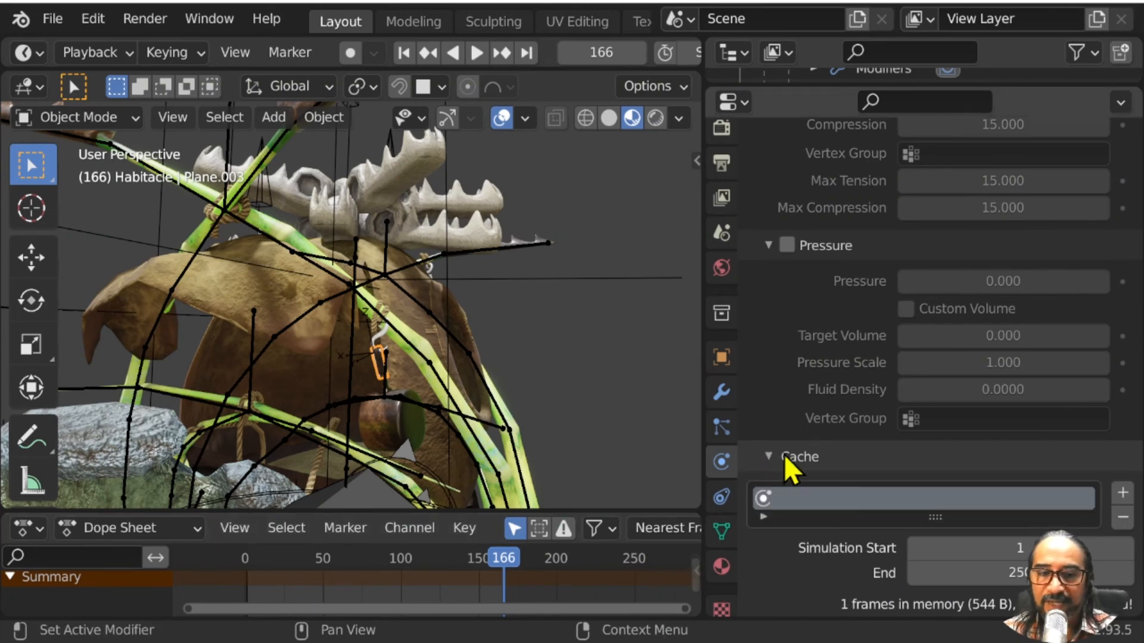
scroll(816, 450, "down", 6)
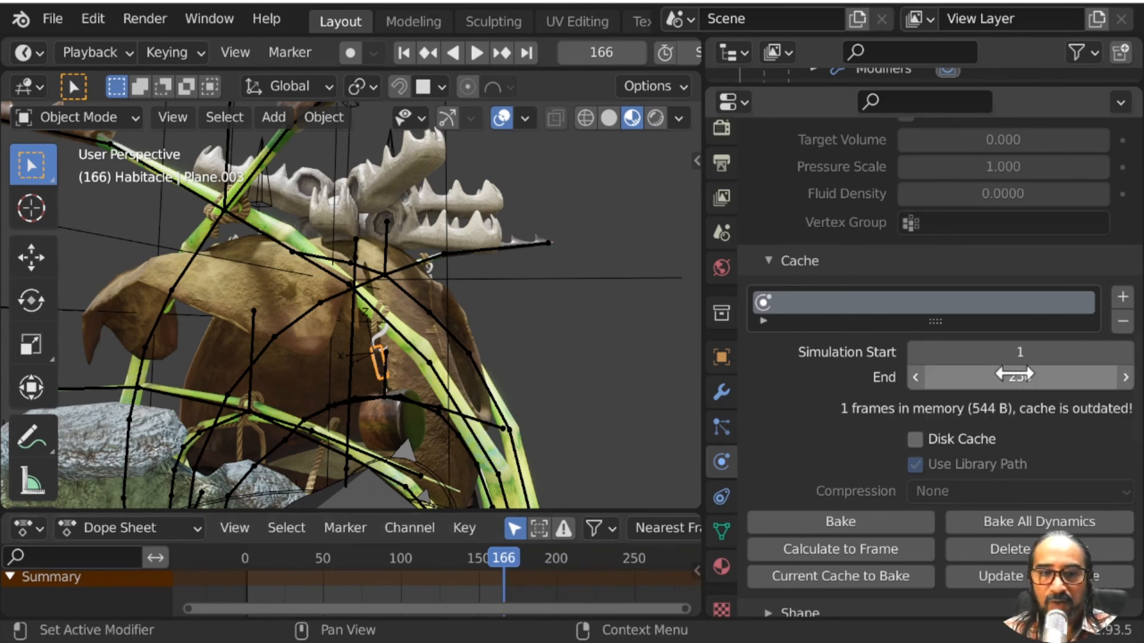
double_click(1015, 375)
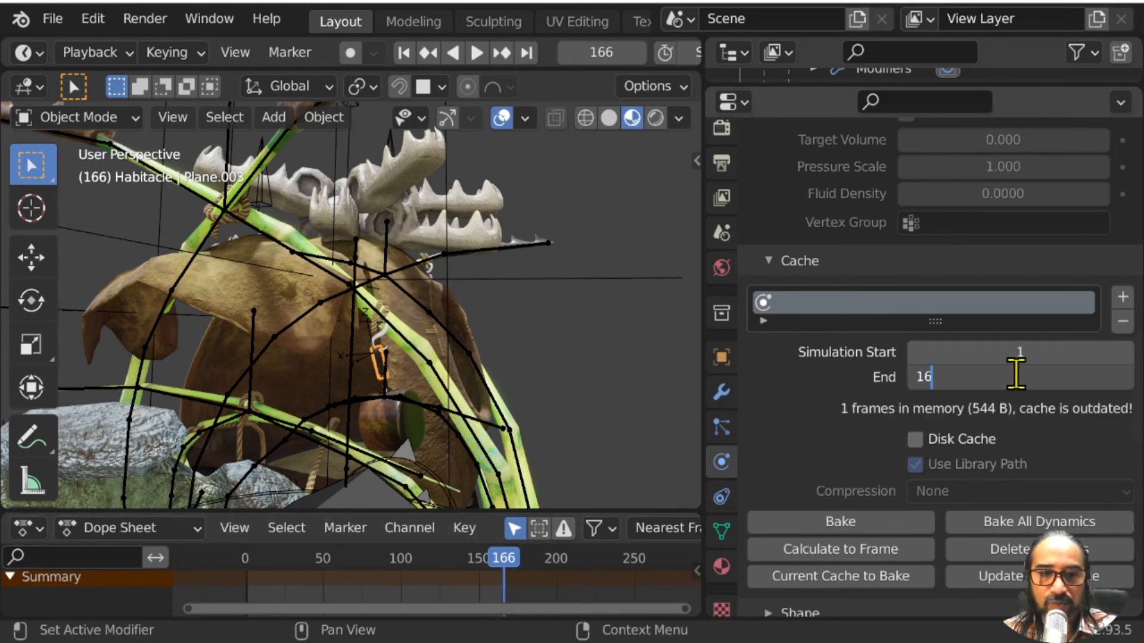
key("Return")
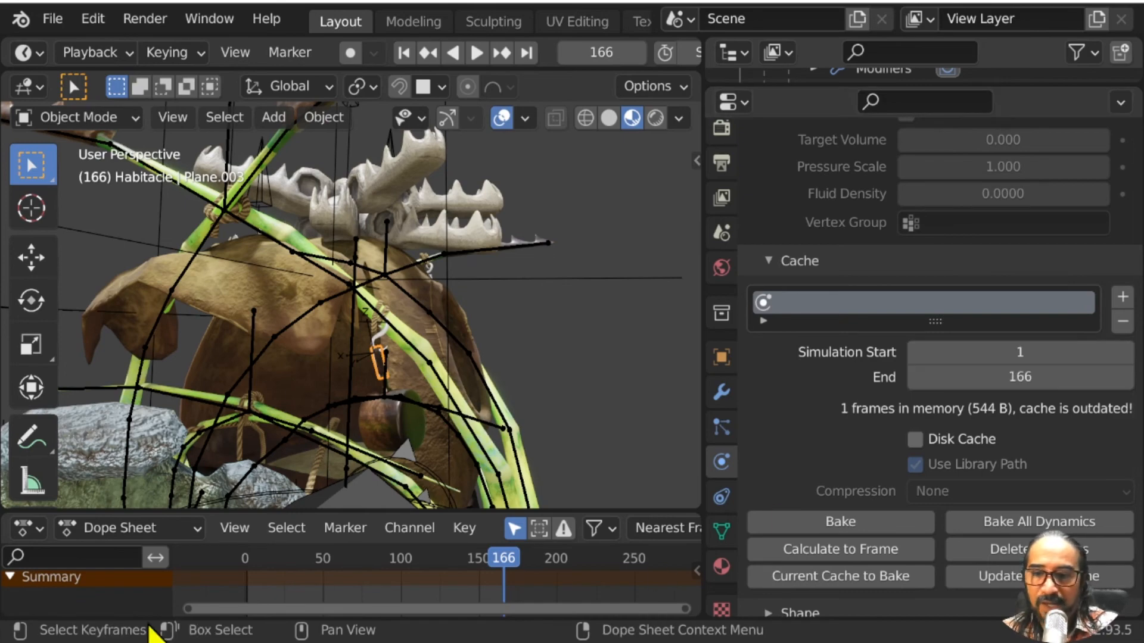
Step: Return to frame 0, start baking Plane.003's cloth simulation, and interrupt the bake
left_click(231, 559)
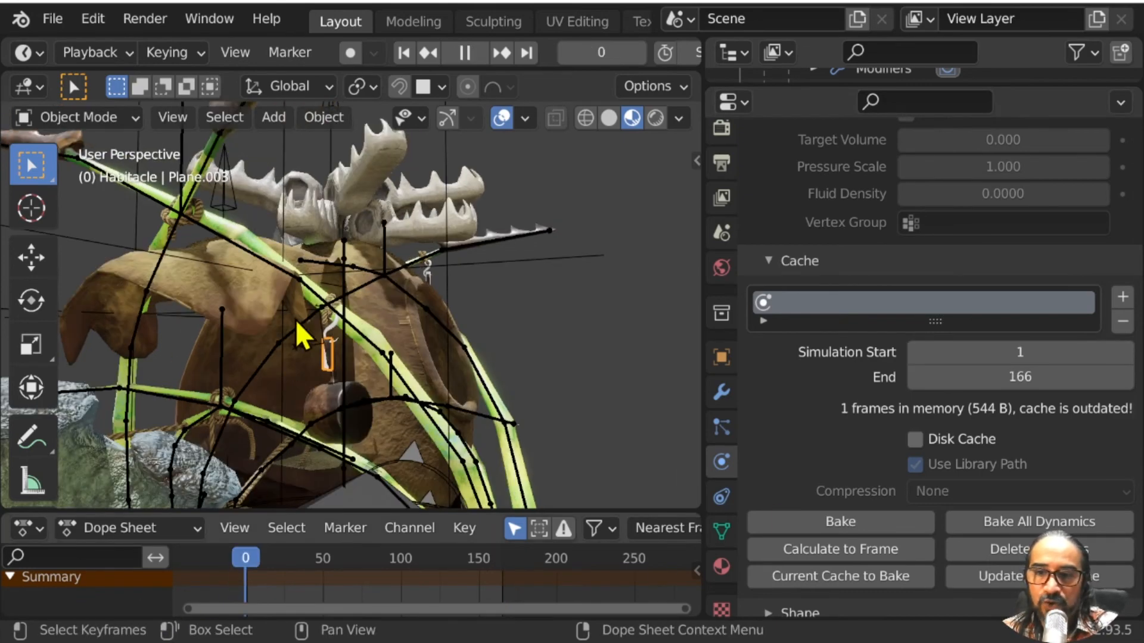
scroll(325, 370, "up", 6)
middle_click_drag(306, 387, 334, 375)
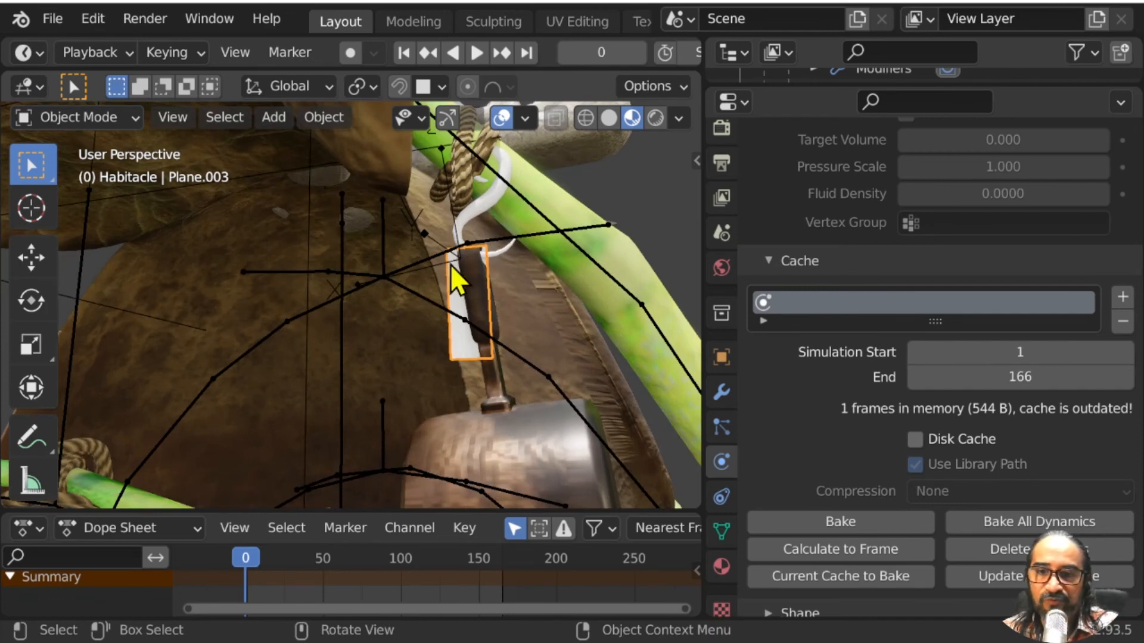
left_click(848, 523)
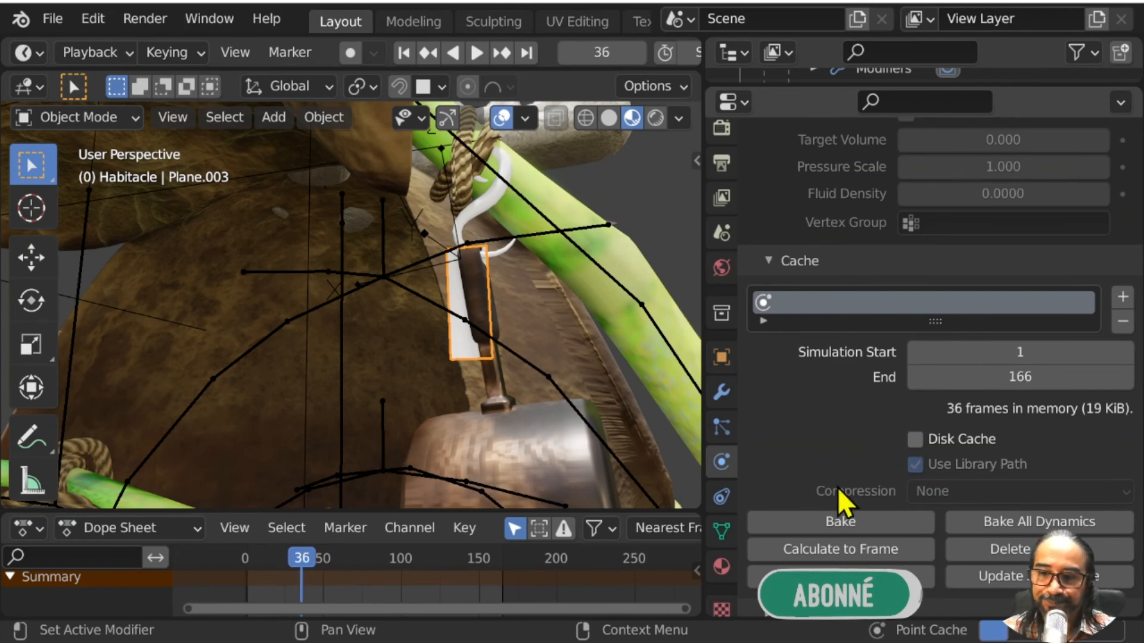
key("Escape")
Step: Clear the location of Plane.003 and reveal all hidden objects in the scene
scroll(541, 393, "down", 5)
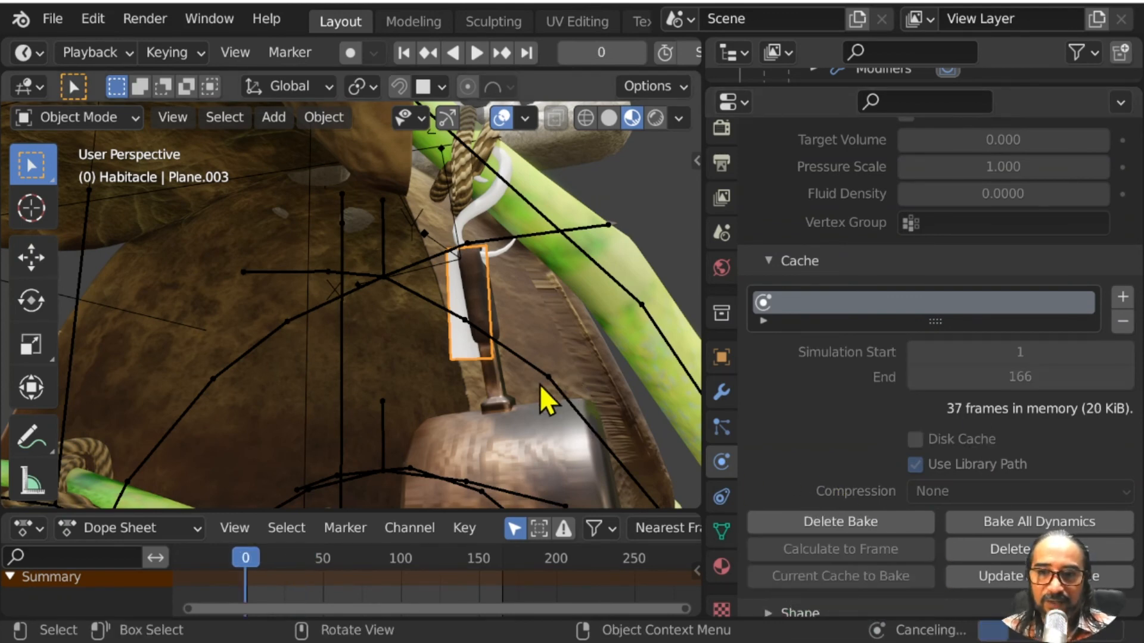
middle_click_drag(540, 395, 399, 393)
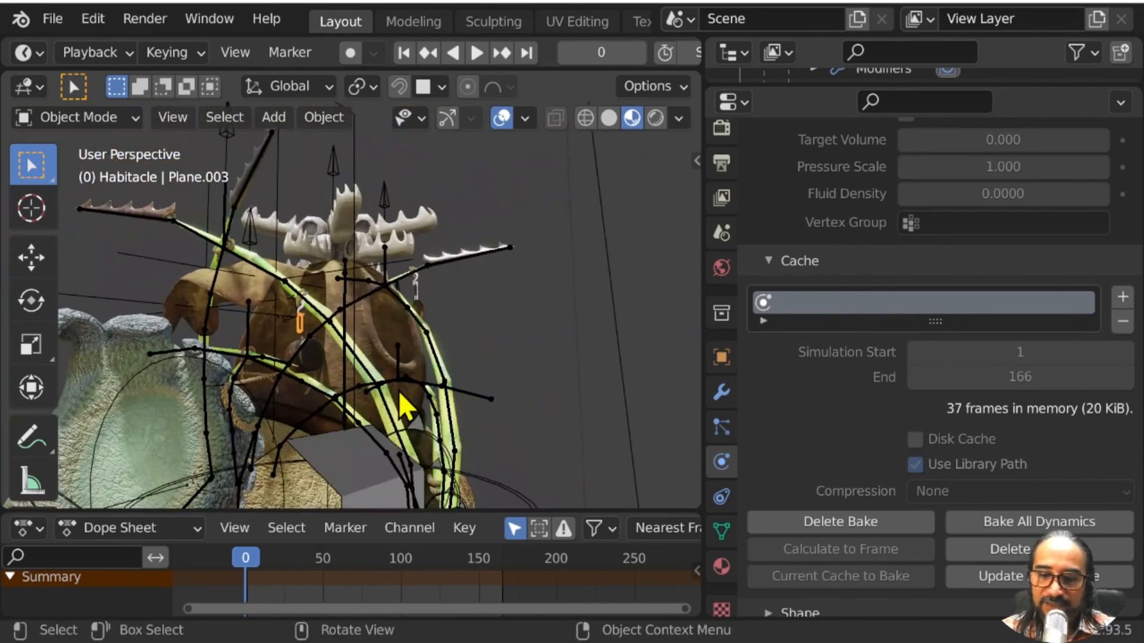
key("alt+g")
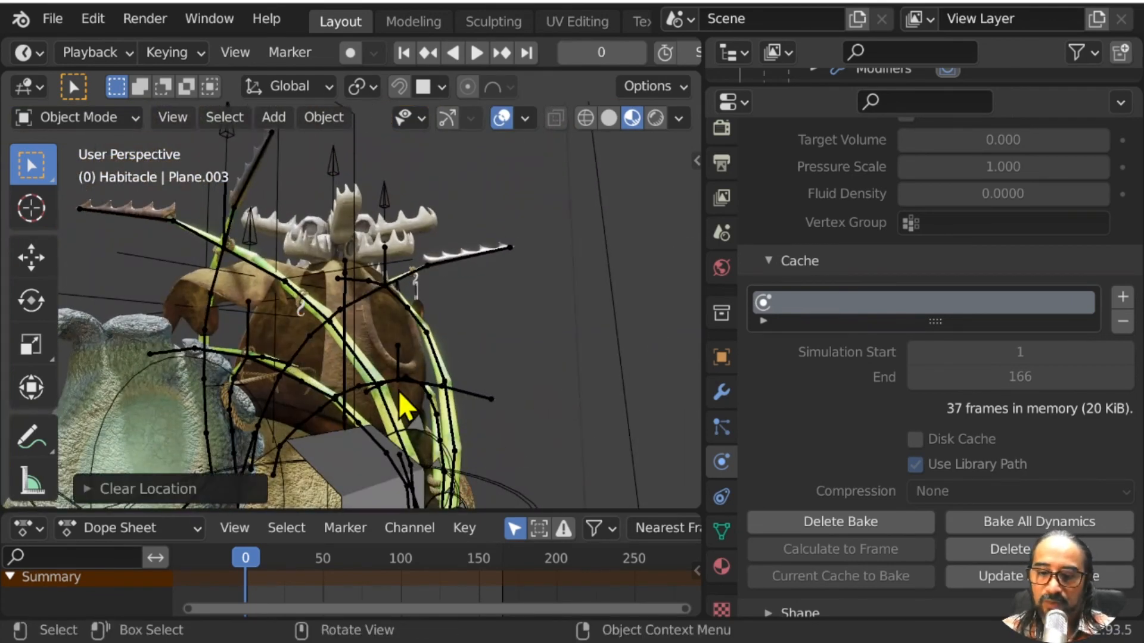
left_click(398, 392, "alt")
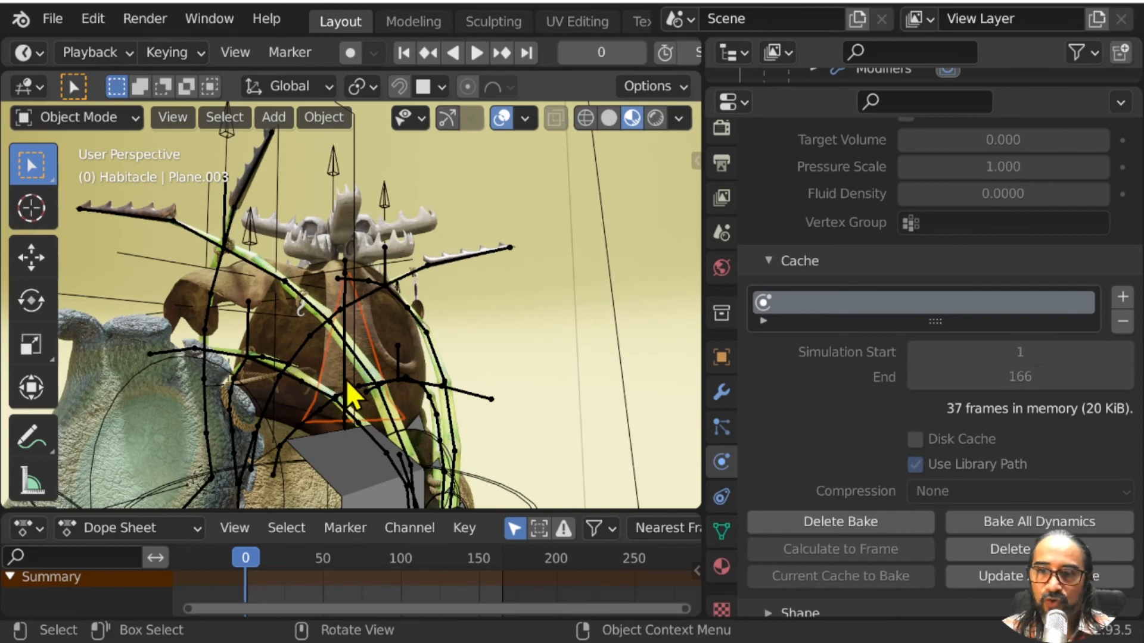
Step: Move the large yellow backdrop Plane.001 into the rebus collection
scroll(464, 413, "up", 2)
scroll(460, 410, "down", 9)
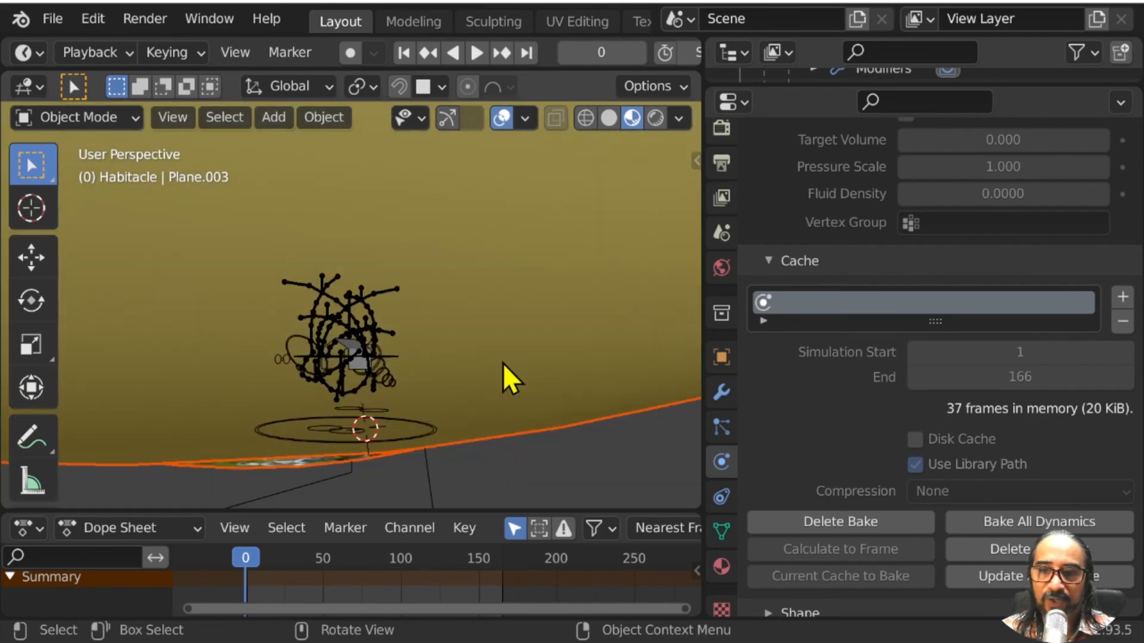
middle_click_drag(503, 363, 427, 250)
scroll(423, 278, "down", 7)
left_click(445, 249)
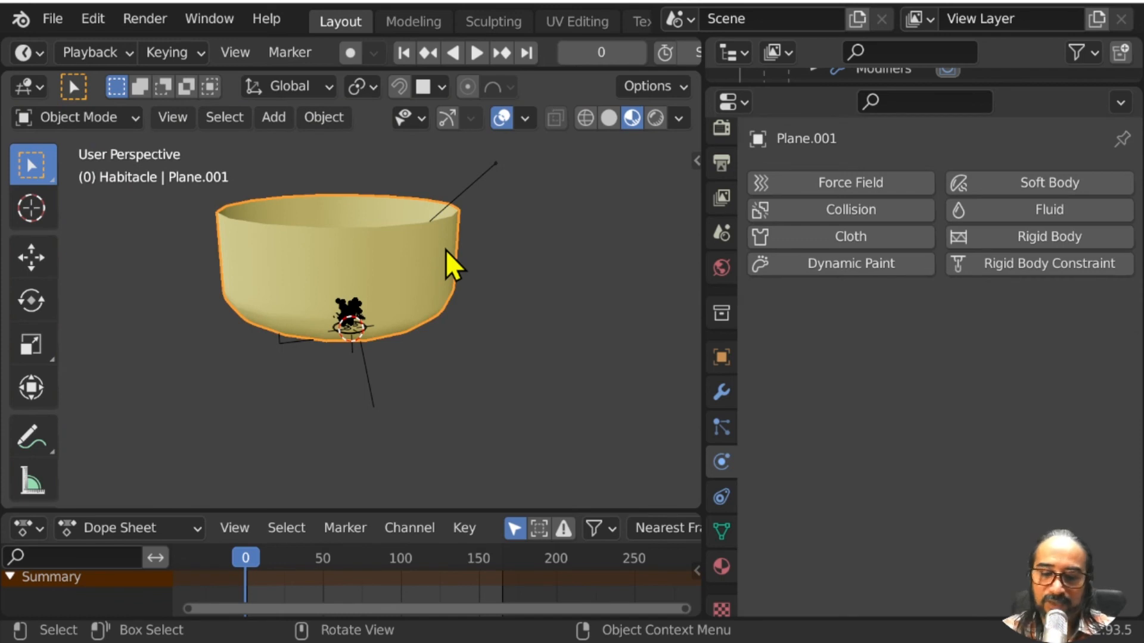
key("m")
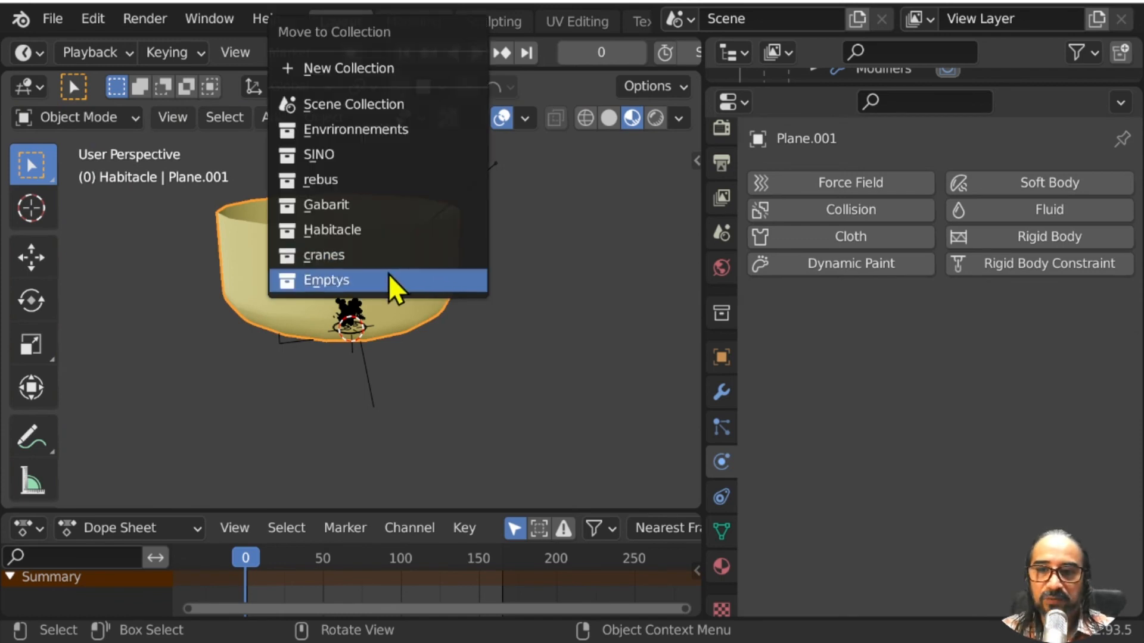
left_click(336, 181)
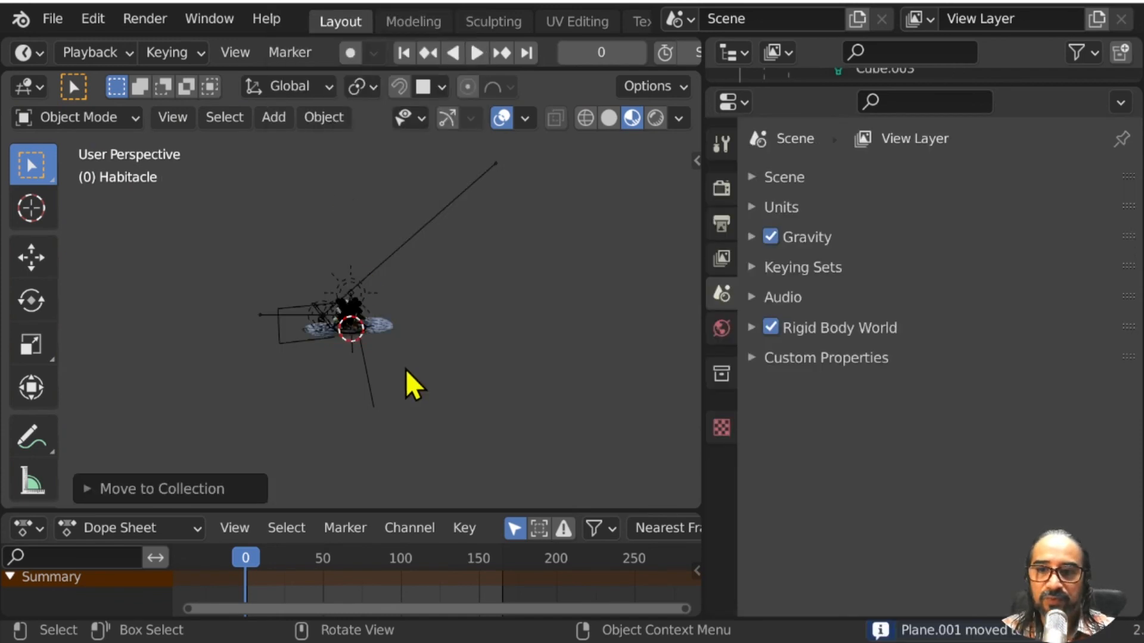
Step: Select the water surface eau and play the animation in a maximized viewport with overlays hidden, viewing the creature from several angles
left_click(438, 409)
scroll(417, 429, "up", 6)
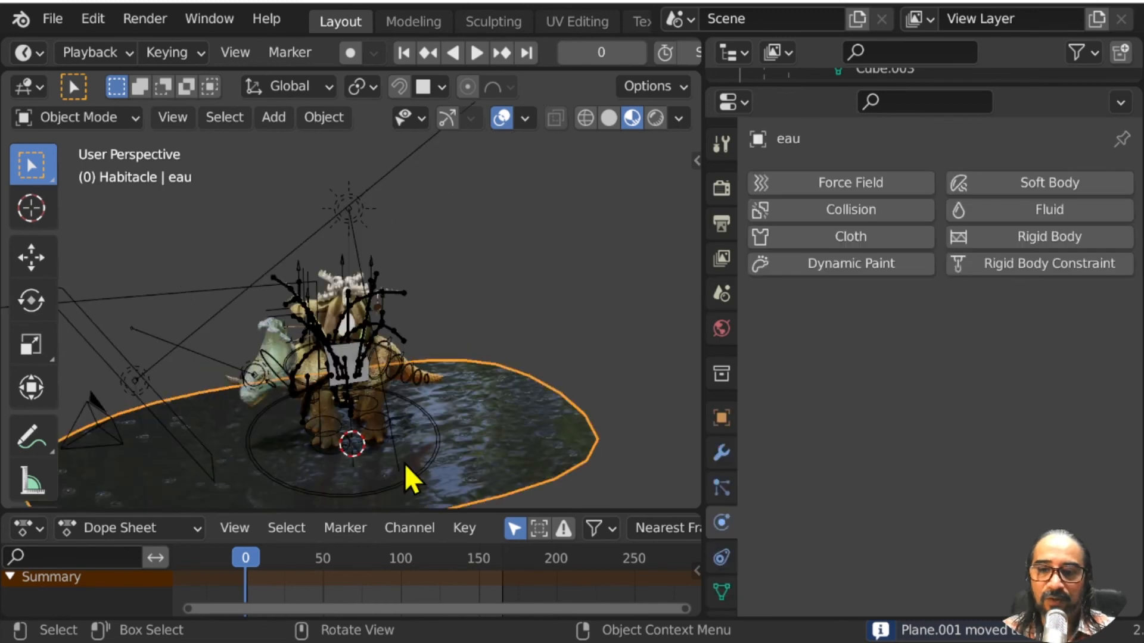
key("space")
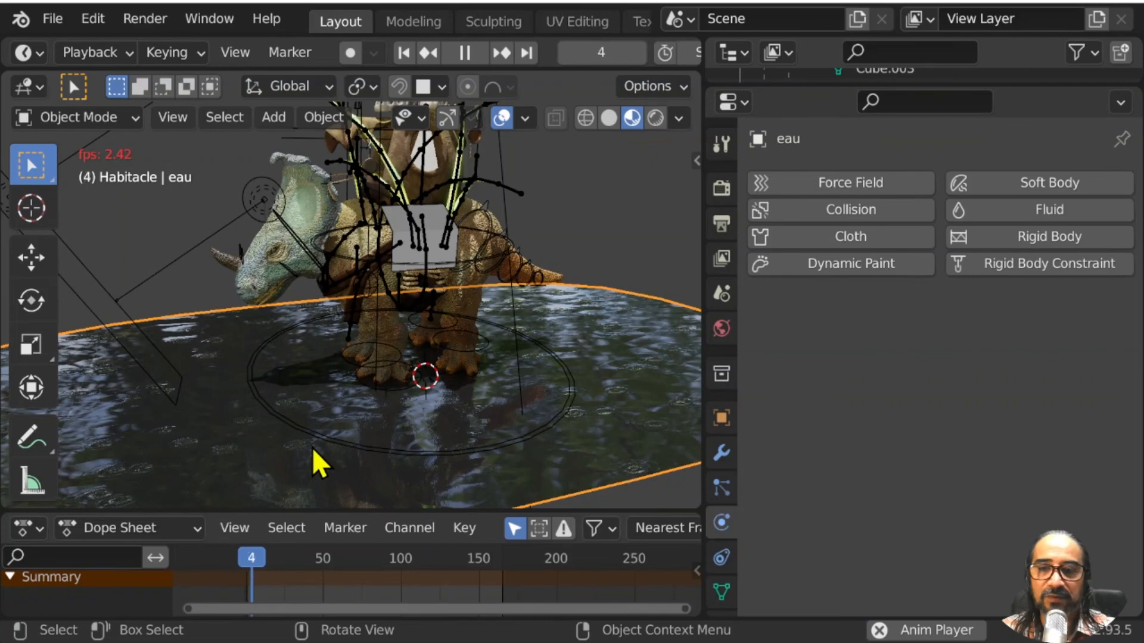
key("ctrl+alt+space")
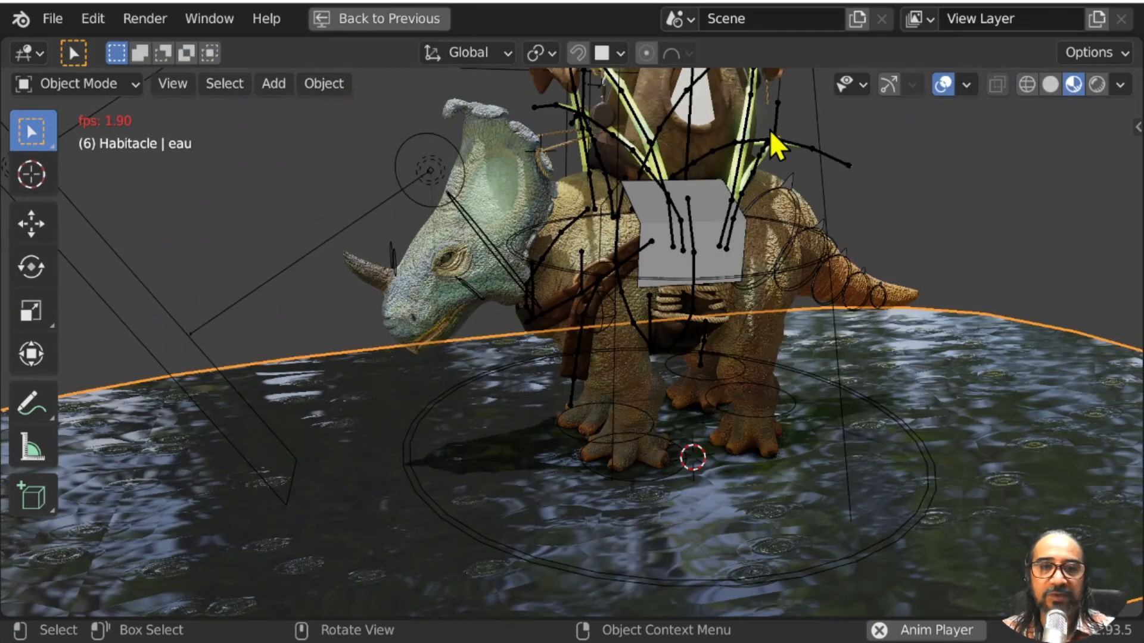
left_click(947, 86)
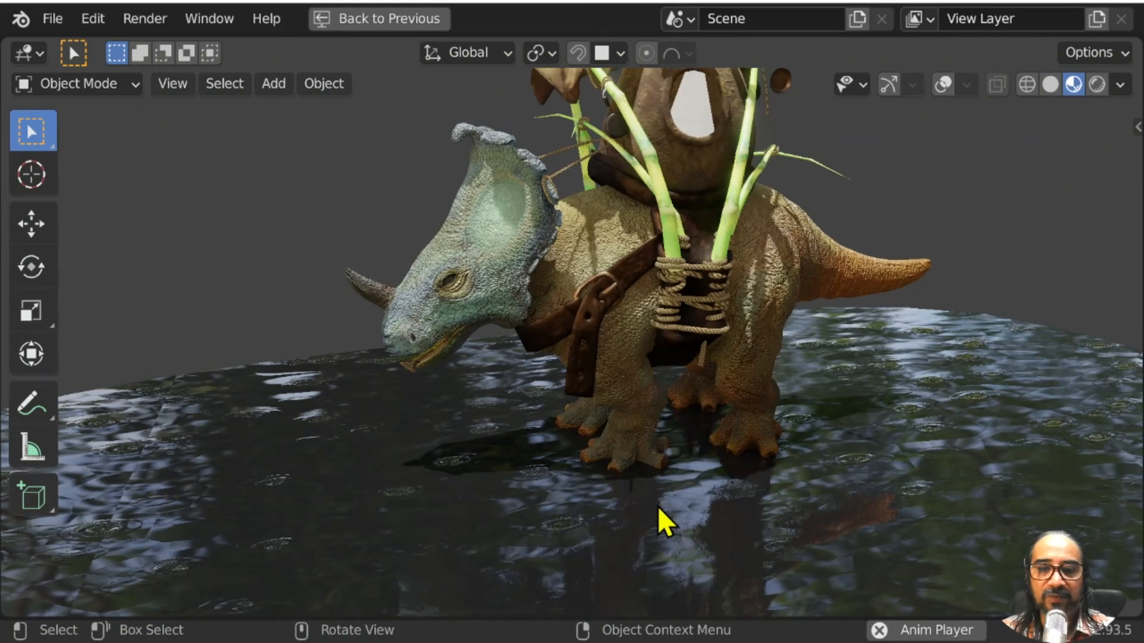
middle_click_drag(728, 530, 459, 538)
scroll(545, 553, "down", 1)
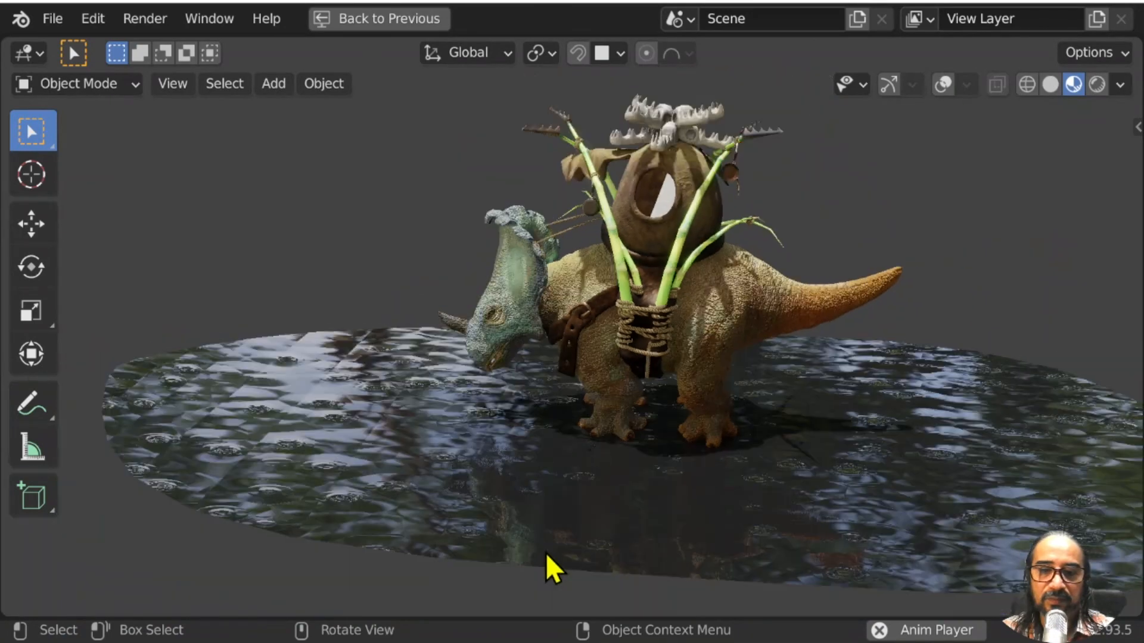
middle_click_drag(620, 551, 805, 488)
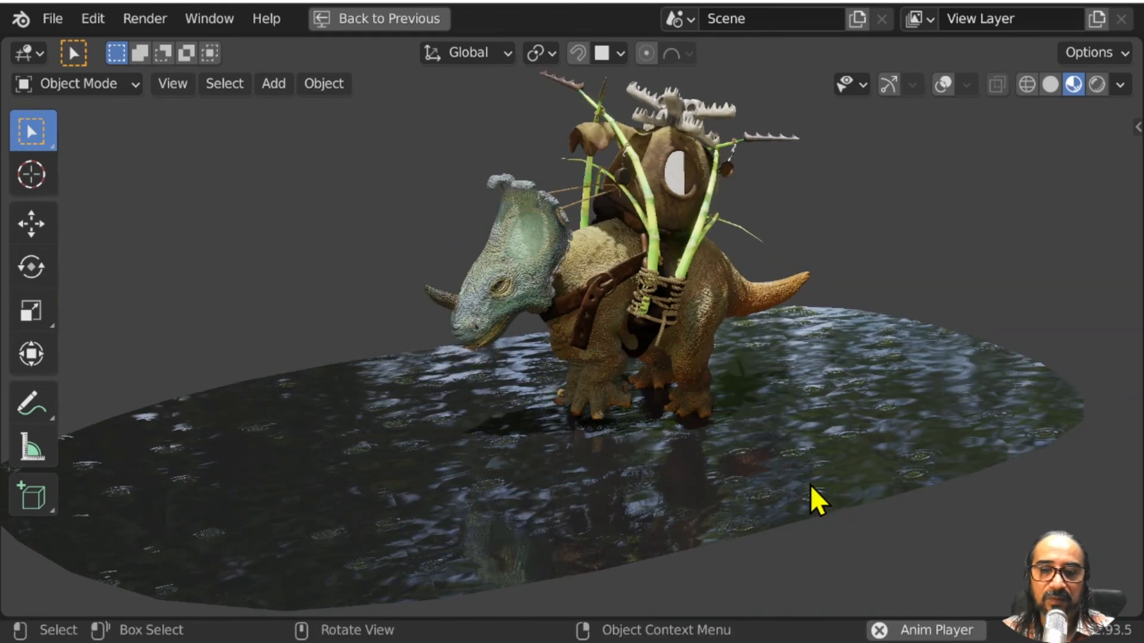
scroll(938, 86, "up", 1)
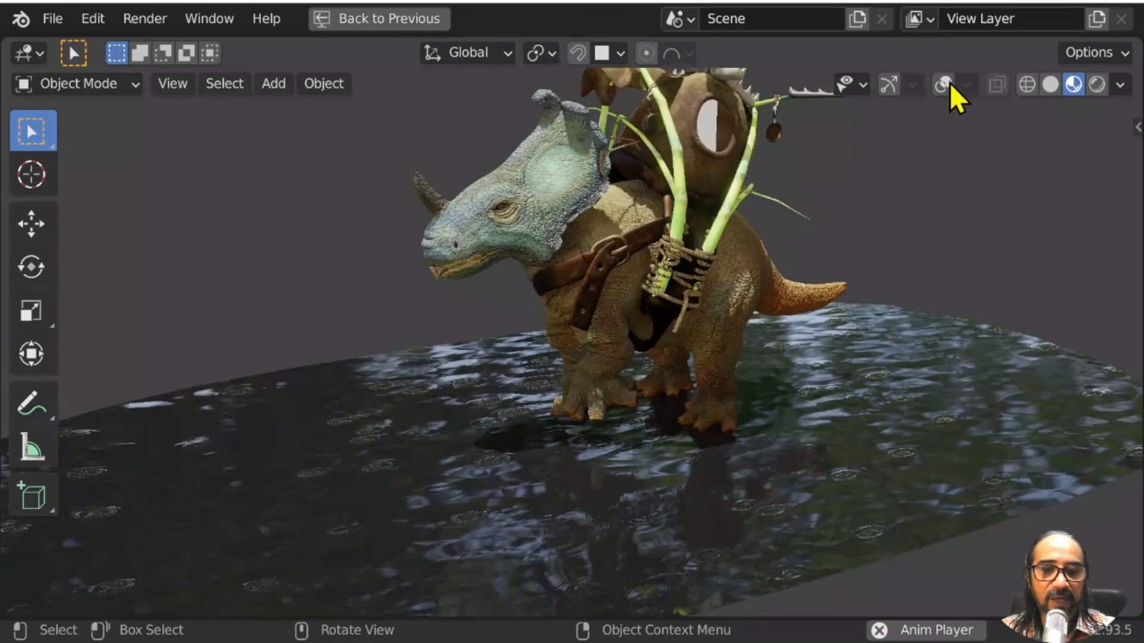
key("space")
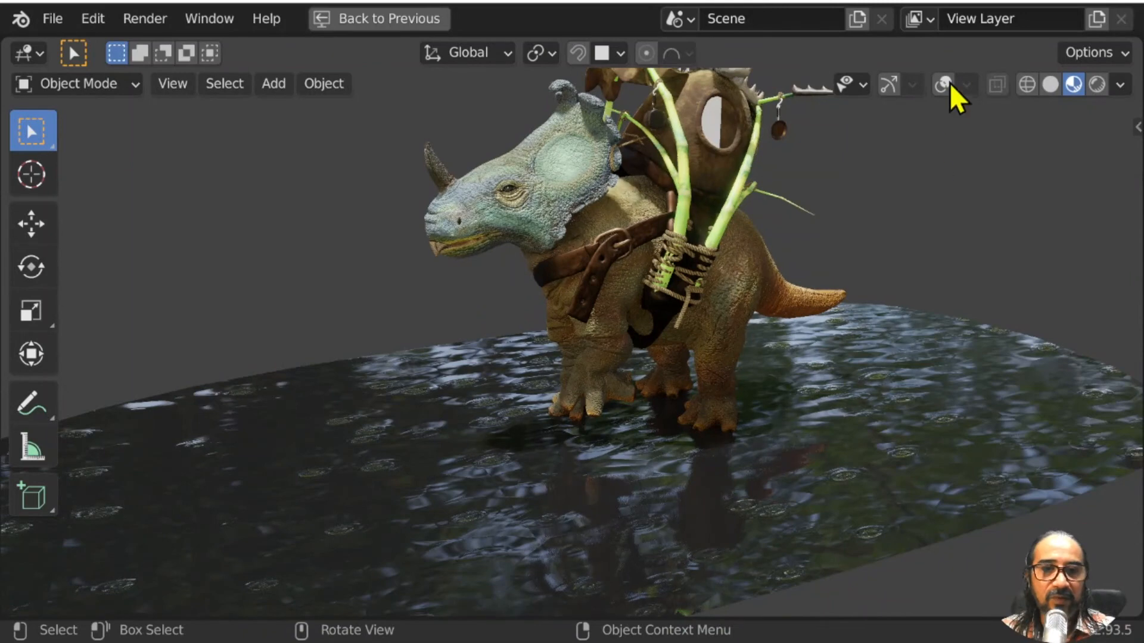
middle_click_drag(761, 489, 786, 499)
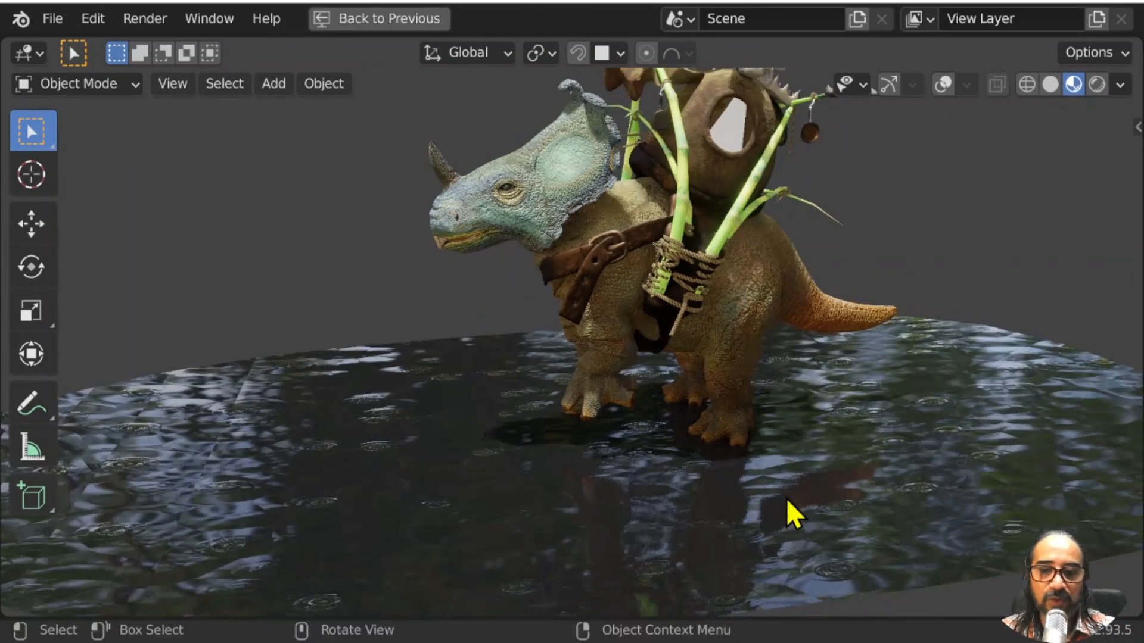
Step: Show the viewport overlays again and move the water surface eau into the Emptys collection
left_click(943, 84)
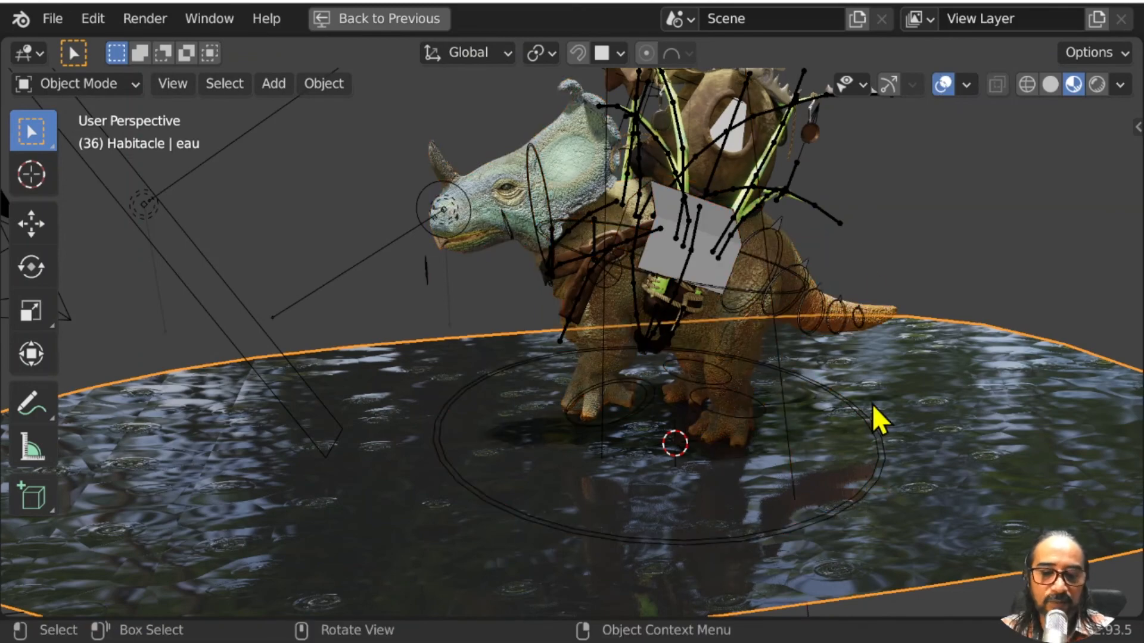
key("m")
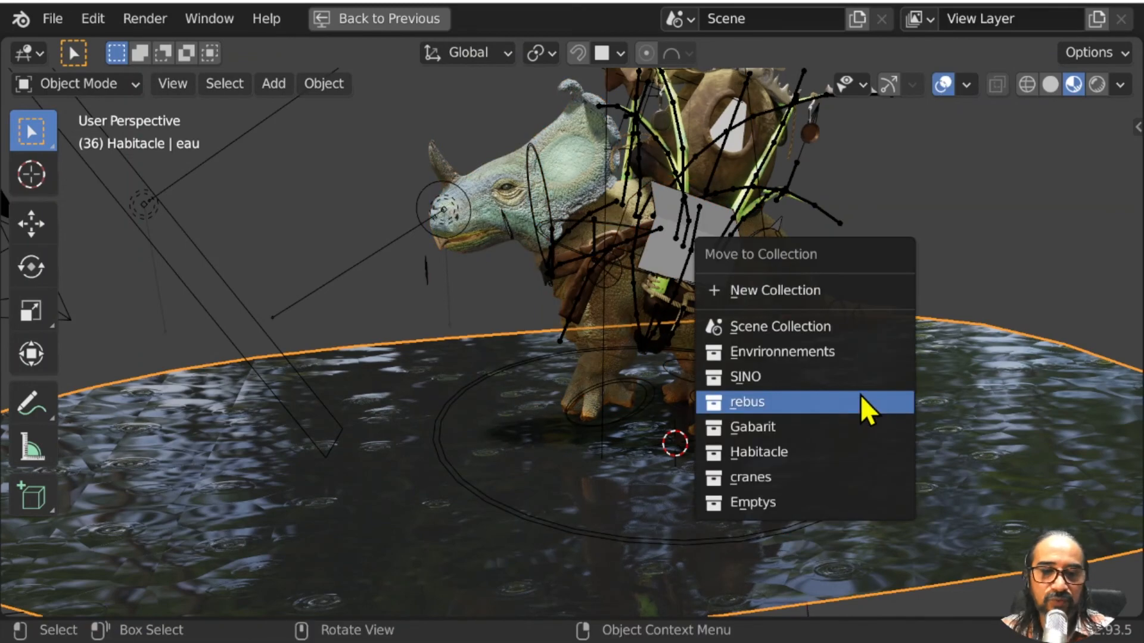
left_click(784, 494)
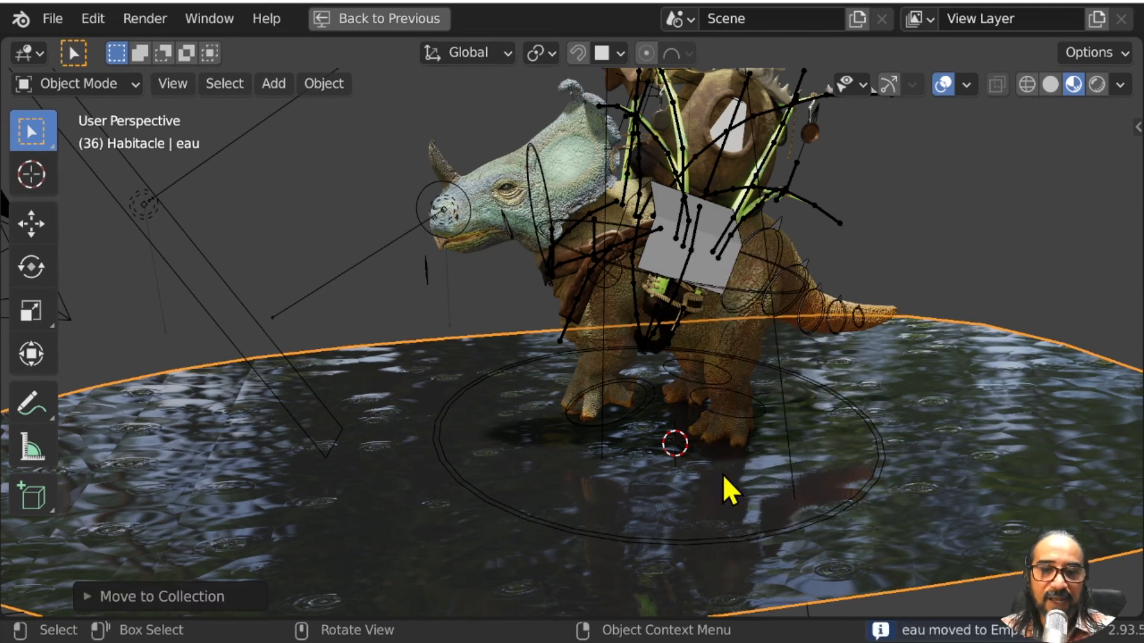
Step: Restore the full window layout and set the Simulation End of Circle.003's cloth cache to 166
scroll(706, 283, "up", 2)
middle_click_drag(721, 301, 646, 426, "shift")
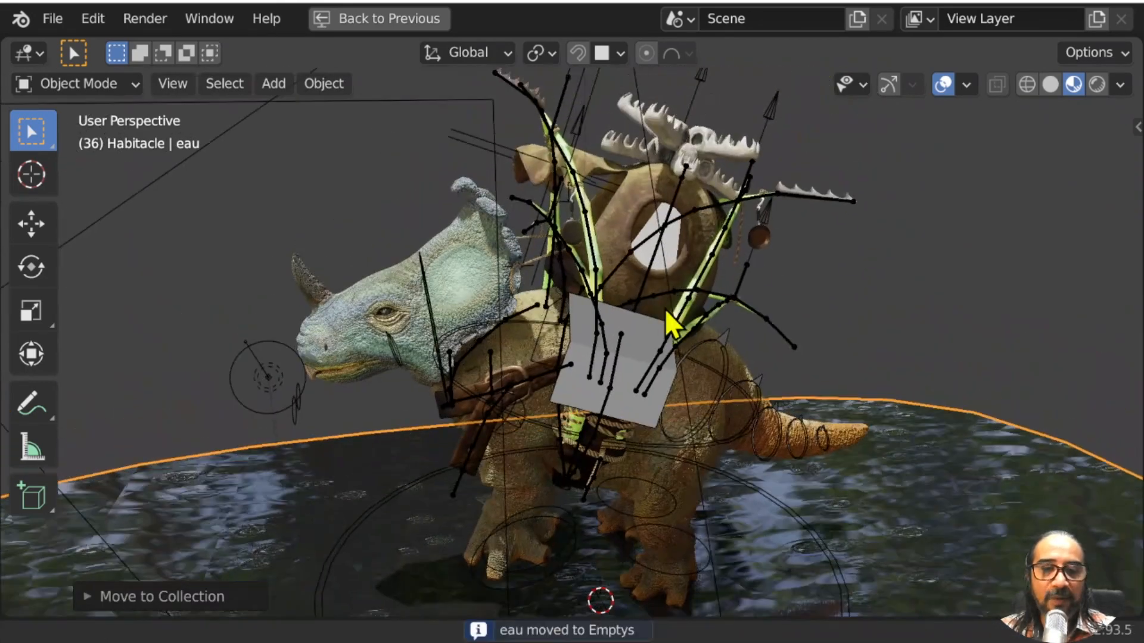
scroll(659, 235, "up", 2)
left_click(691, 170)
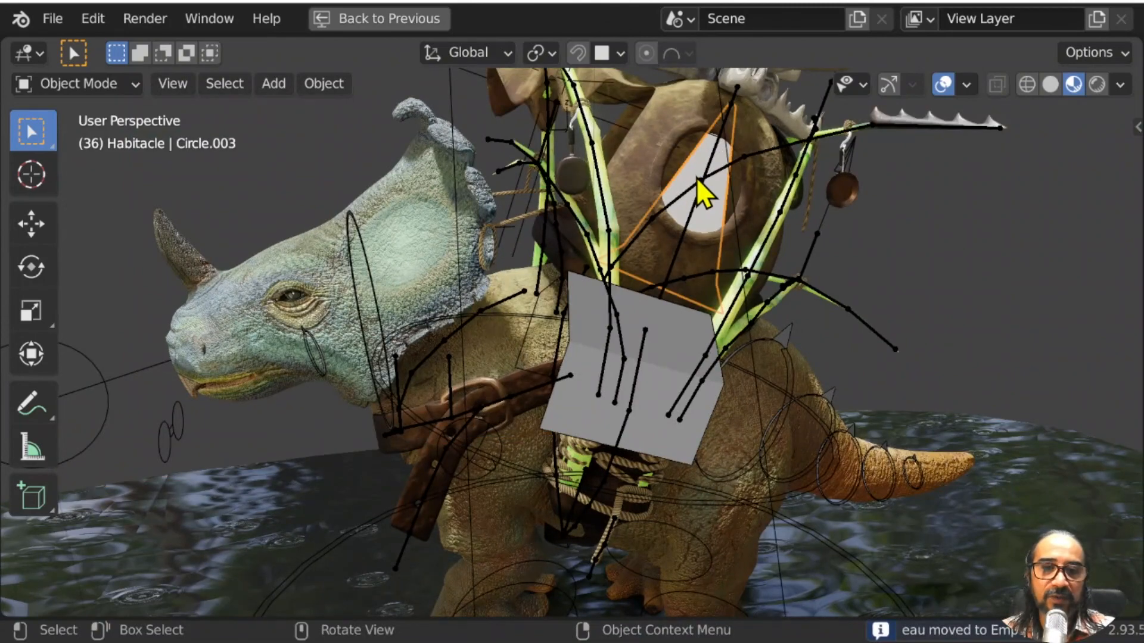
key("ctrl+space")
middle_click_drag(573, 363, 525, 333)
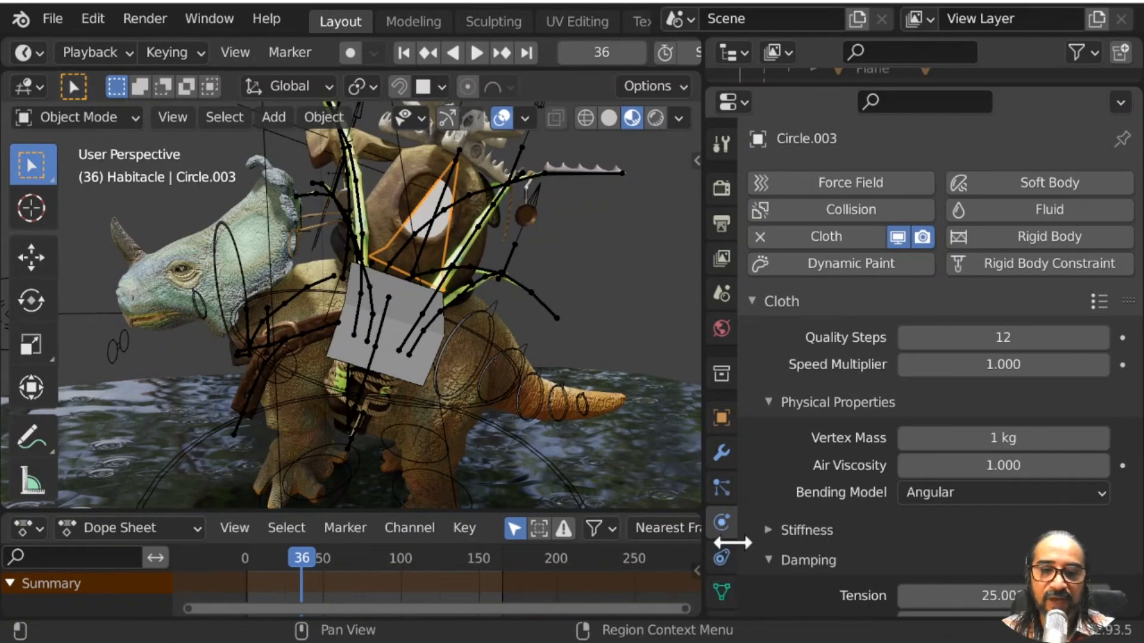
scroll(863, 365, "down", 2)
left_click(779, 256)
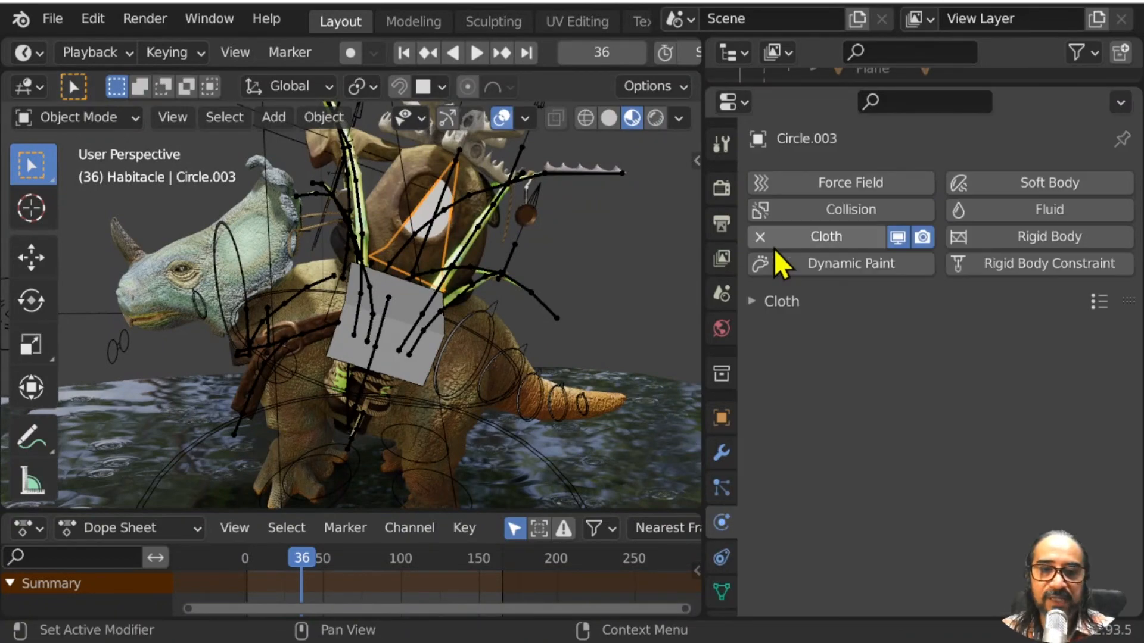
left_click(752, 304)
scroll(798, 439, "down", 15)
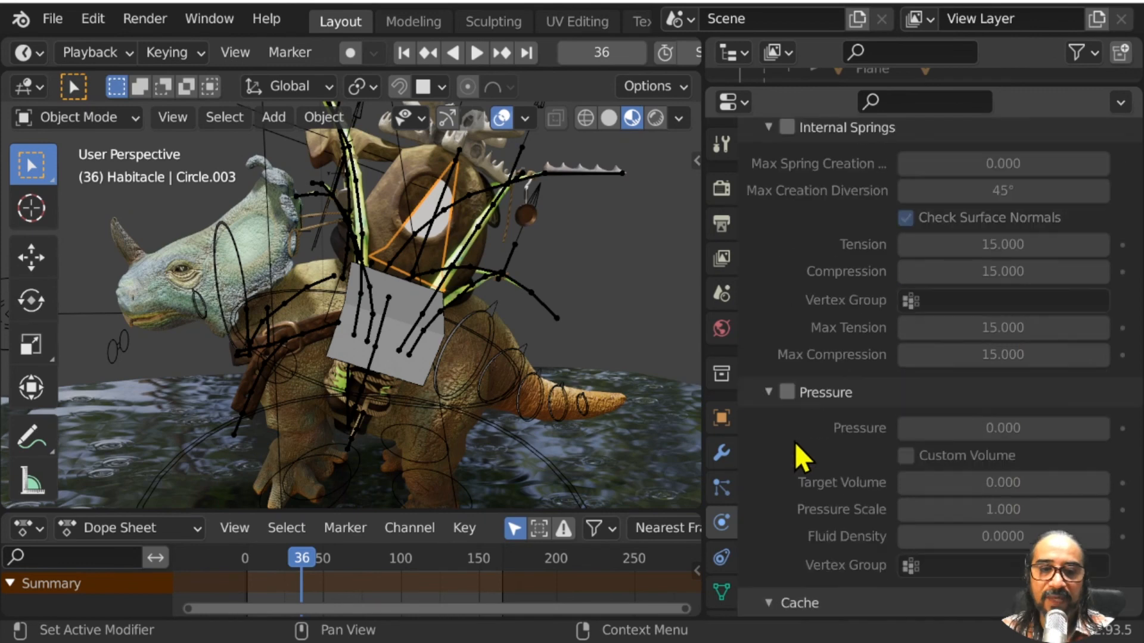
scroll(804, 462, "down", 10)
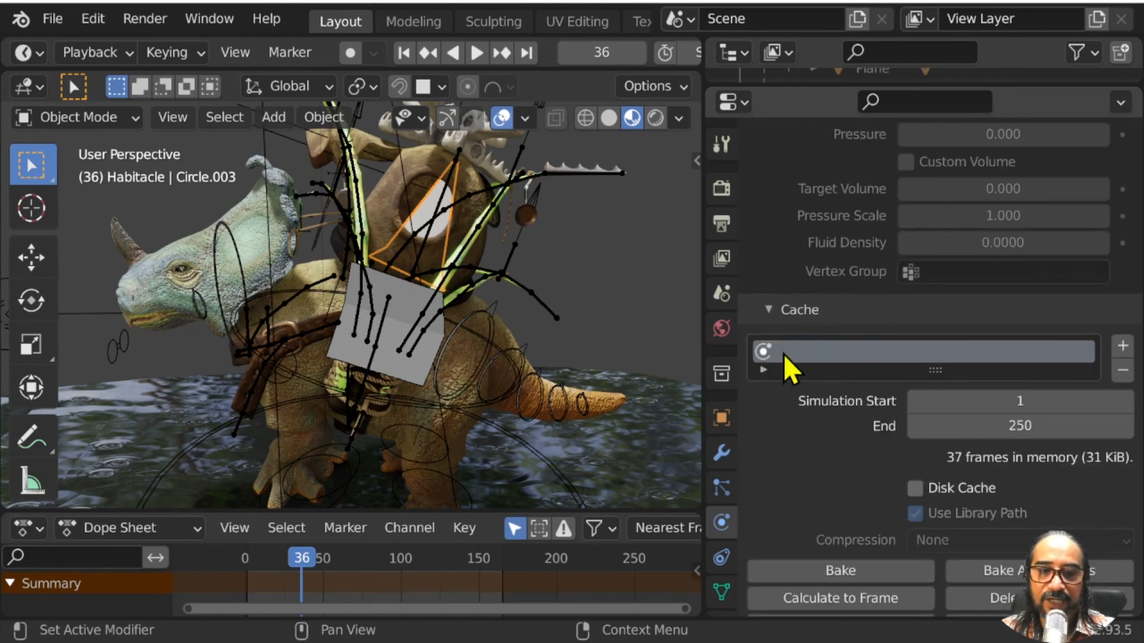
left_click(1020, 427)
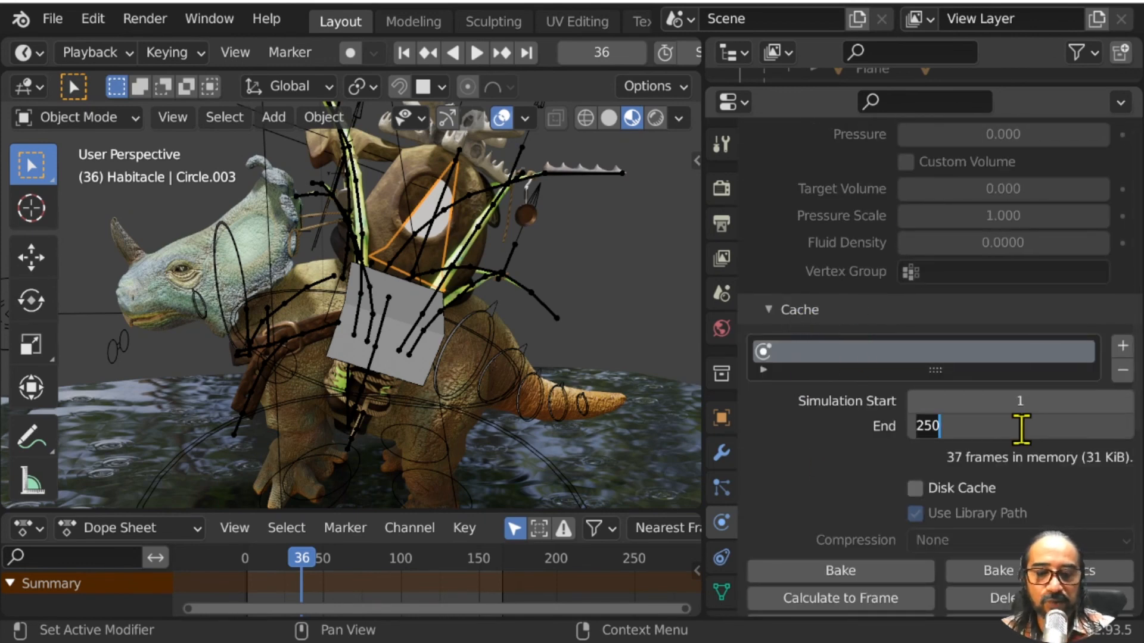
key("Return")
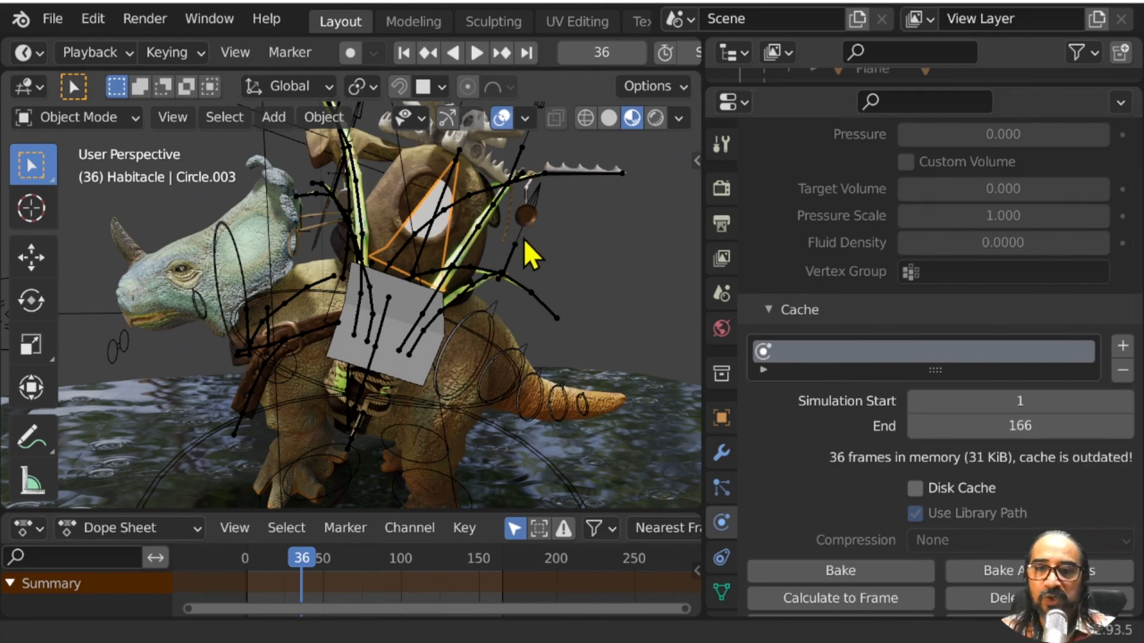
Step: Select the creature's brown cloth cabin Plane.002 and set the Simulation End of its cloth cache to 166
scroll(530, 307, "up", 5)
middle_click_drag(600, 383, 486, 346)
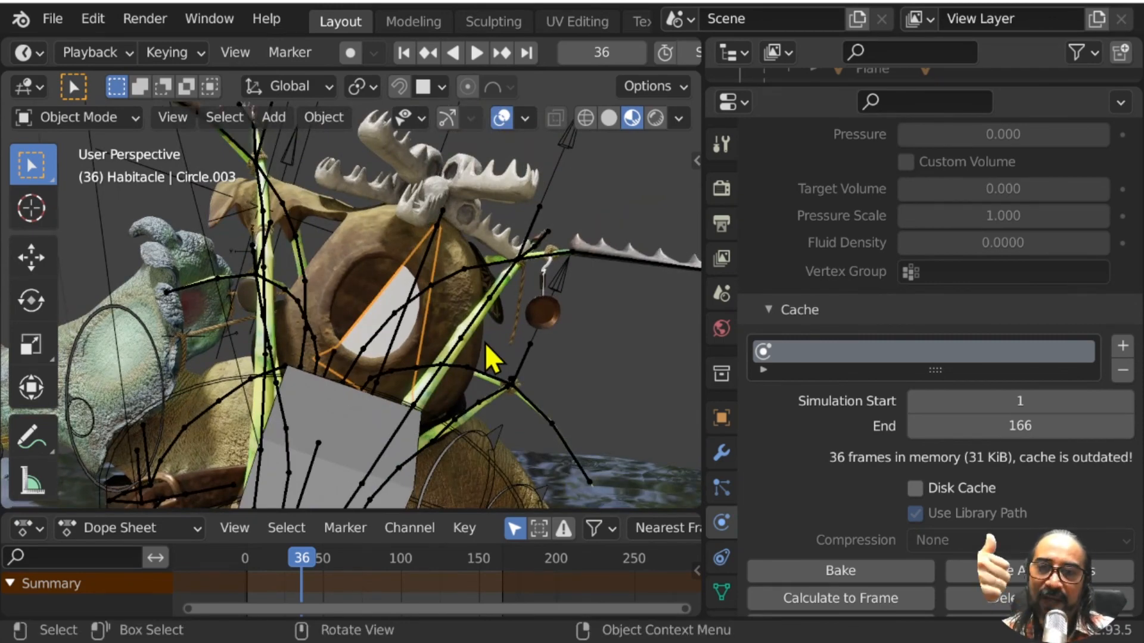
middle_click_drag(370, 332, 527, 197)
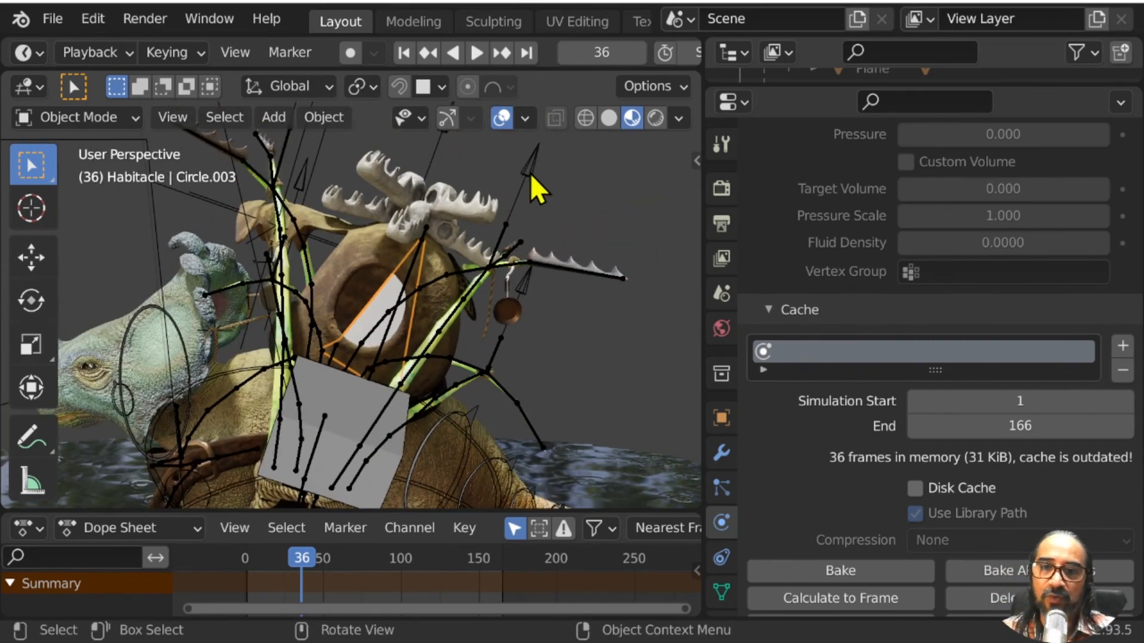
left_click(530, 173)
middle_click_drag(460, 371, 381, 286)
left_click(385, 298)
left_click(380, 285)
left_click(387, 234)
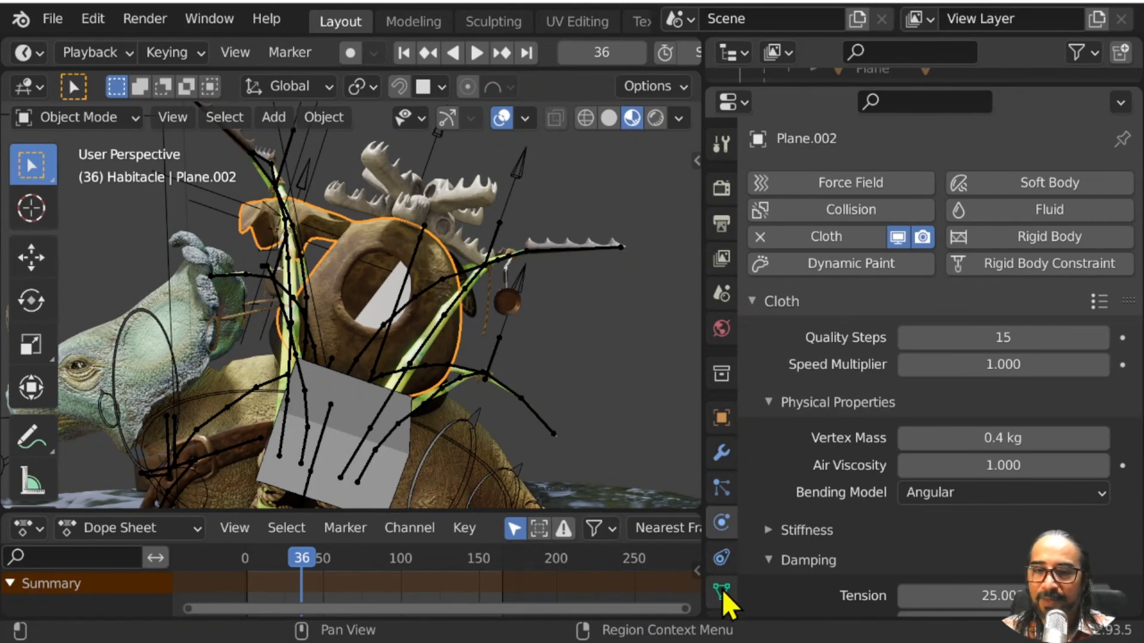
scroll(863, 485, "down", 15)
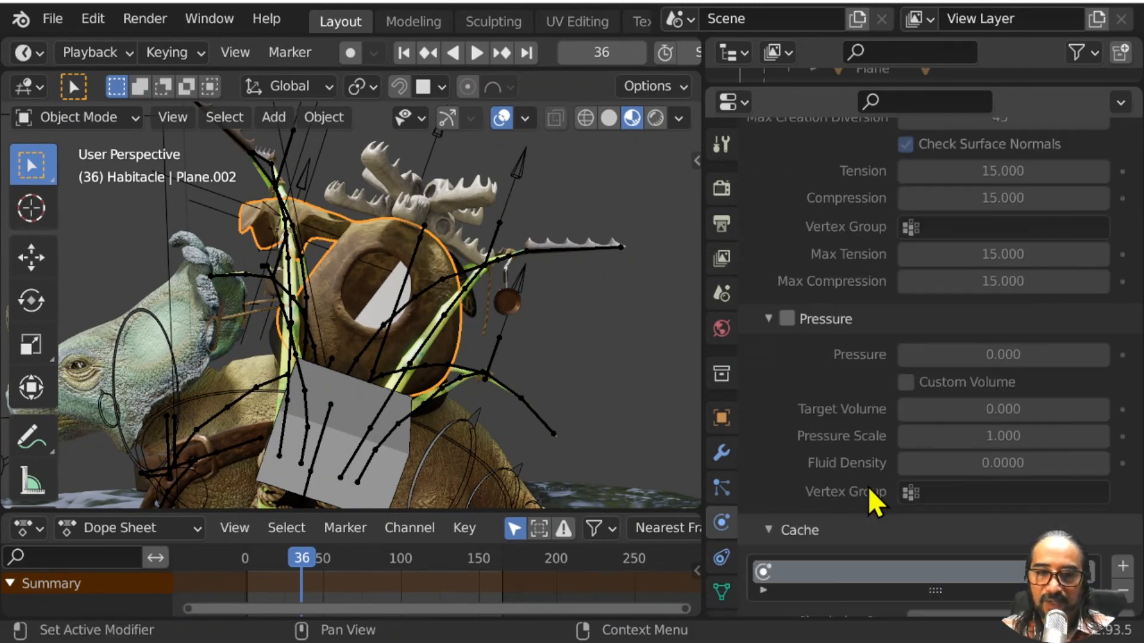
scroll(875, 500, "down", 10)
left_click(1016, 352)
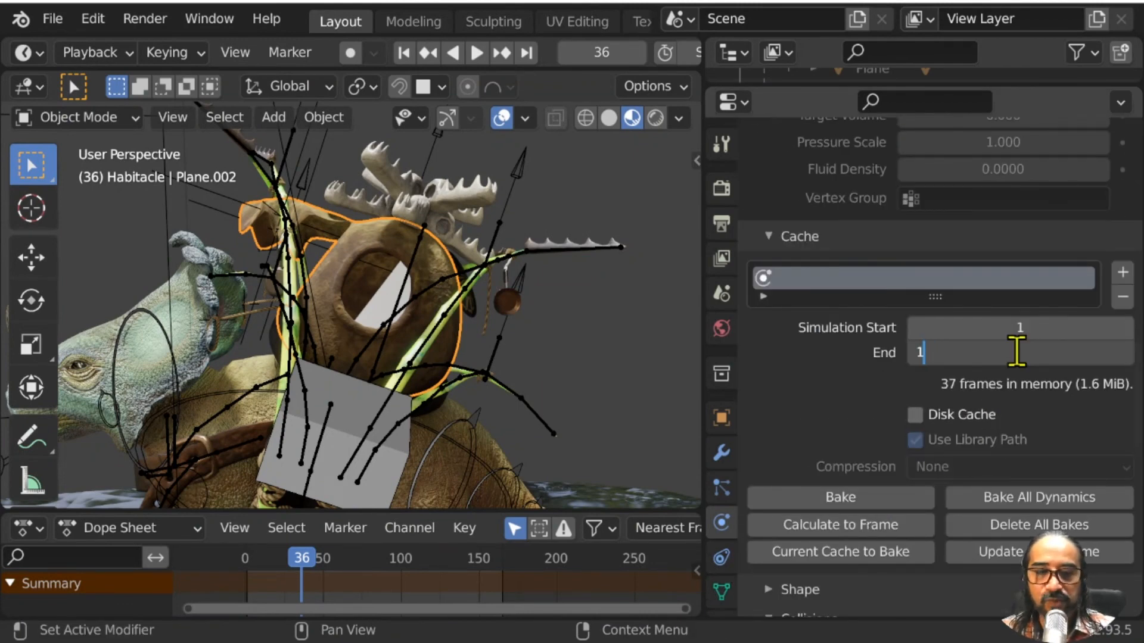
key("Return")
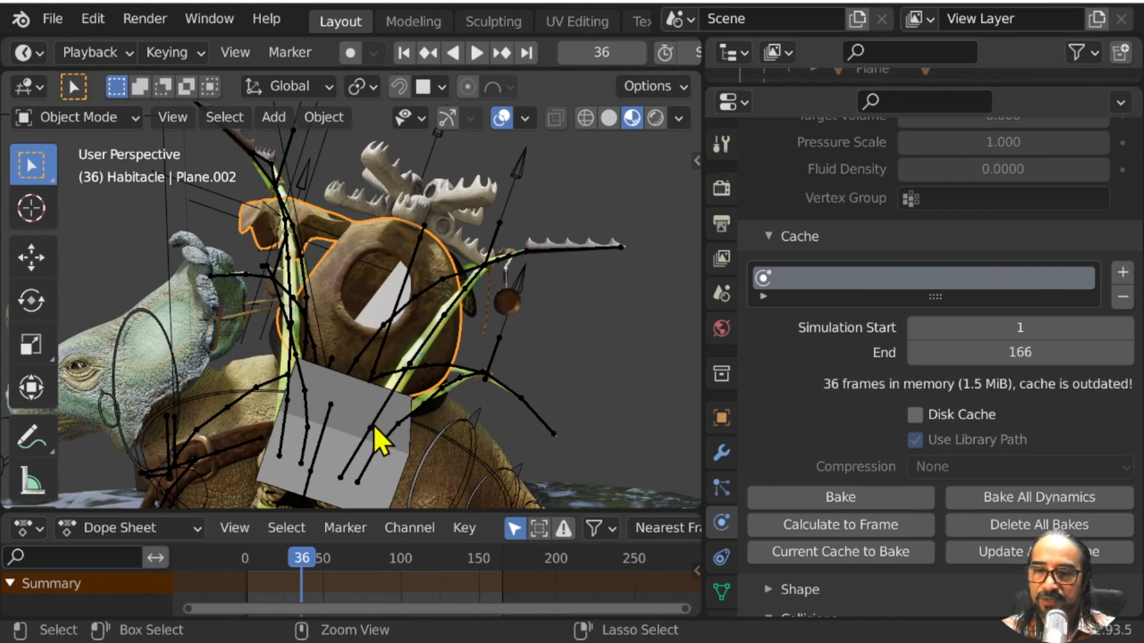
Step: Save the current file and open the recent file sinoceratops-RIG-3-12.blend
key("ctrl+s")
scroll(327, 360, "down", 3)
mouse_move(320, 344)
middle_mouse_down()
mouse_move(391, 351)
mouse_move(318, 347)
middle_mouse_up()
left_click(54, 22)
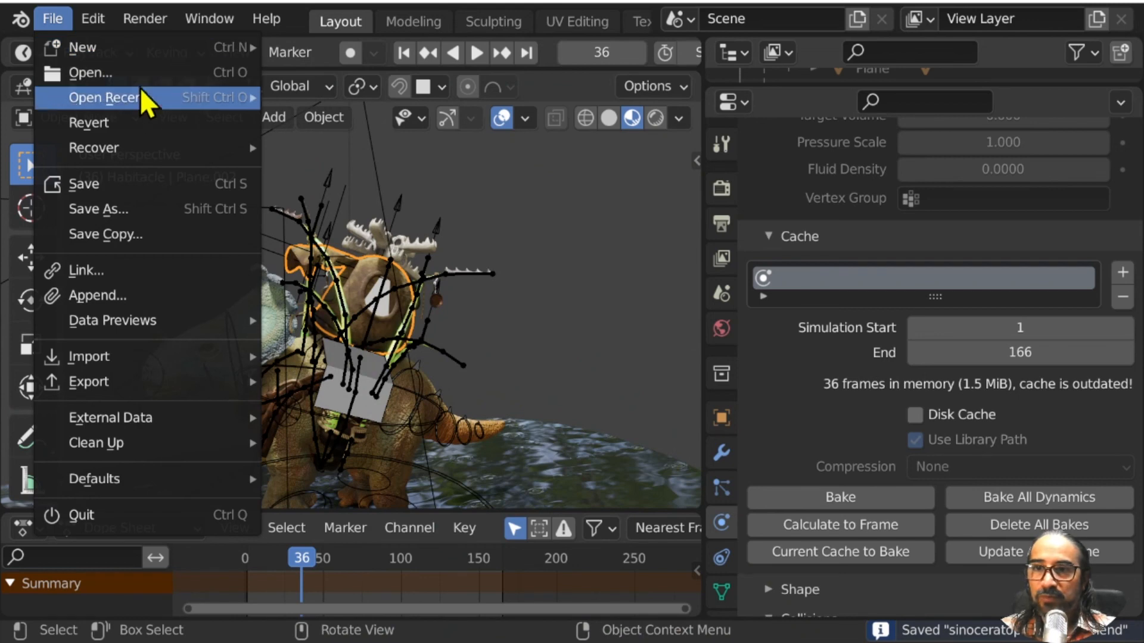
mouse_move(140, 100)
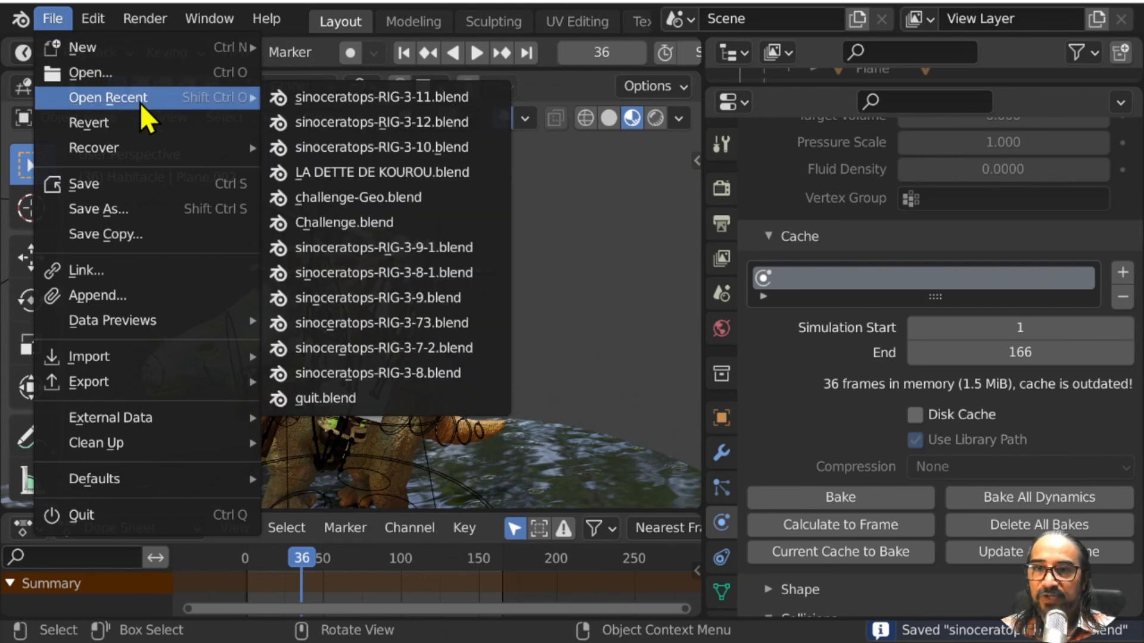
left_click(429, 121)
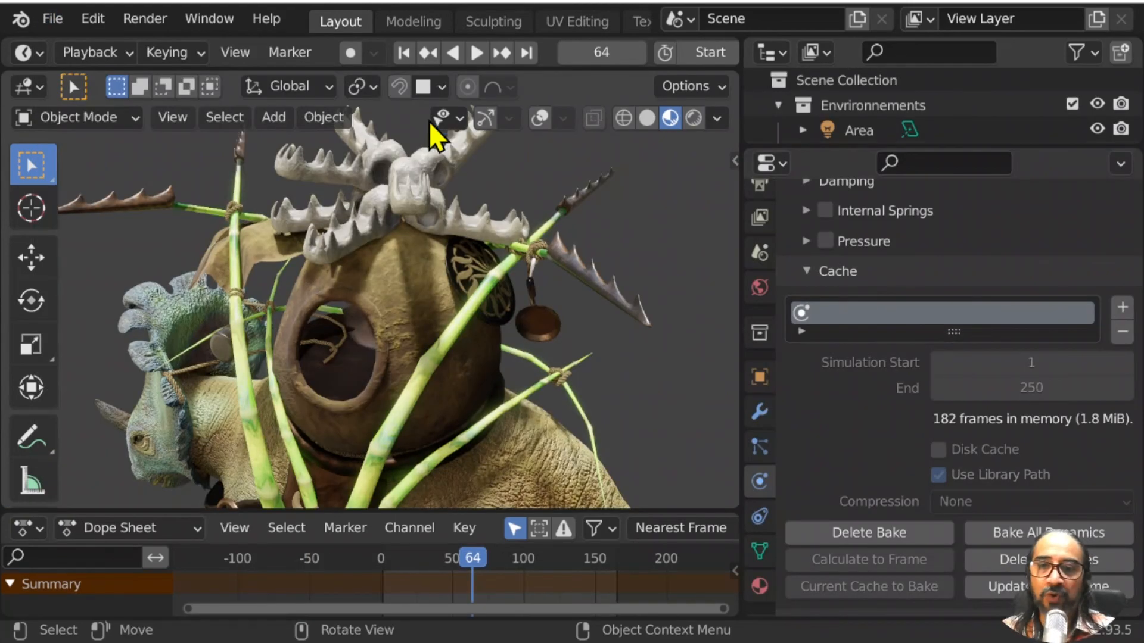
Step: Play the animation in a maximized viewport and examine the motion of the cloth, pans and bamboo on the creature
middle_click_drag(355, 405, 416, 352)
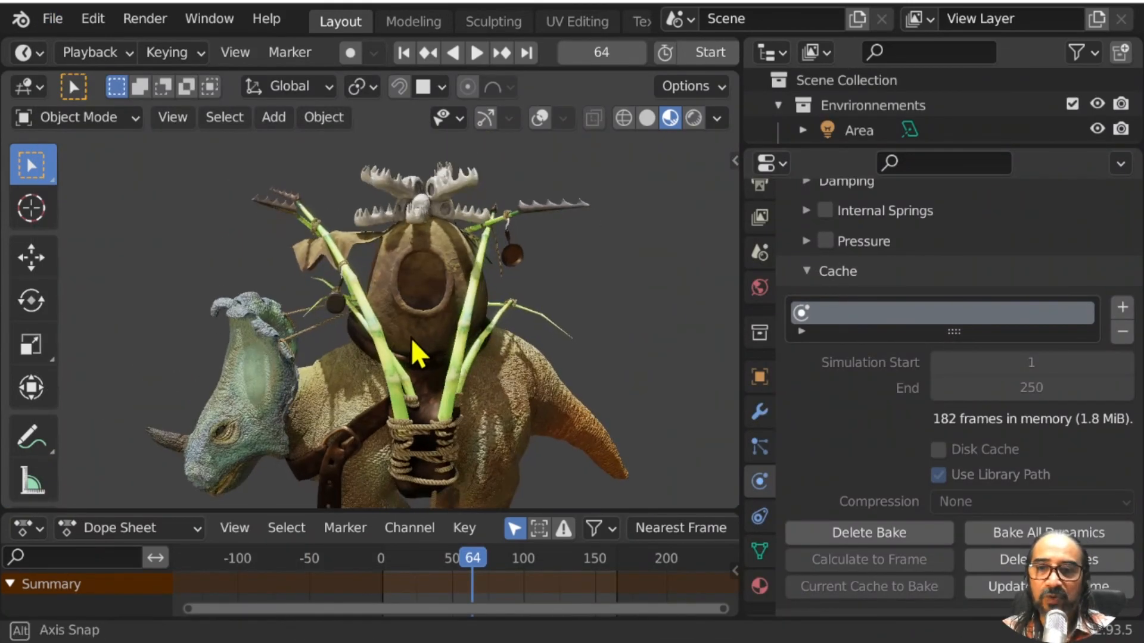
key("space")
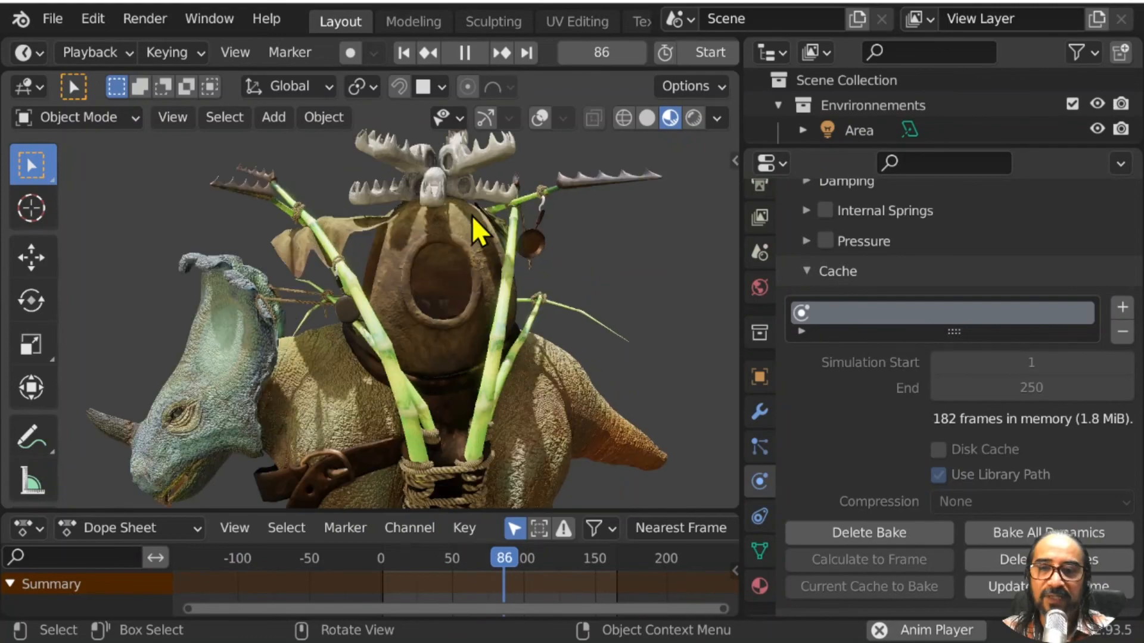
key("ctrl+space")
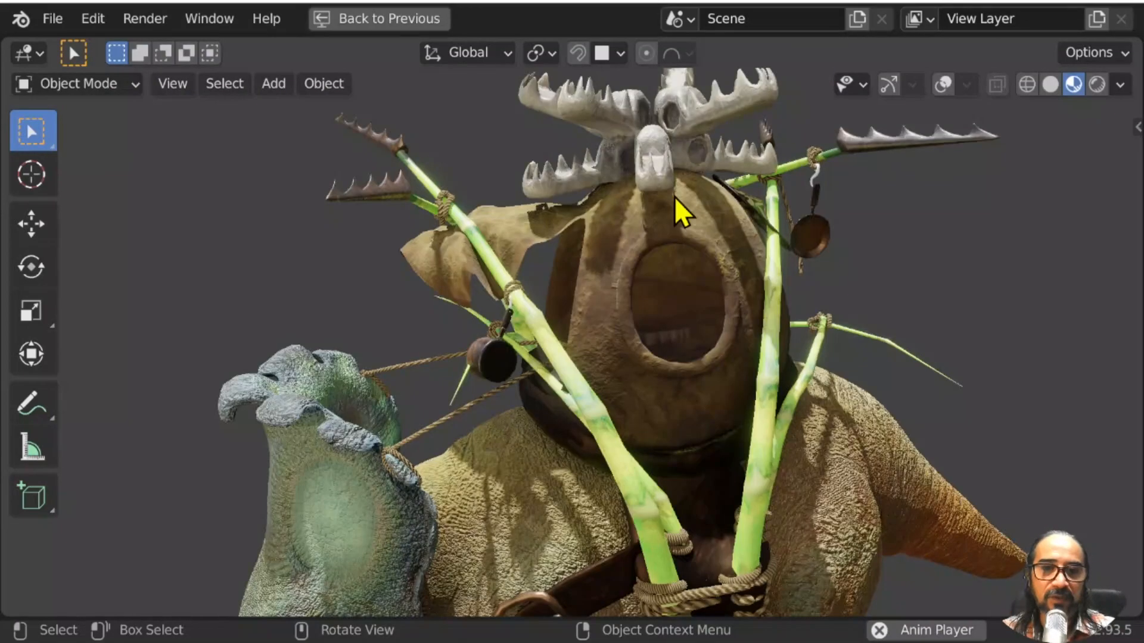
scroll(663, 359, "down", 2)
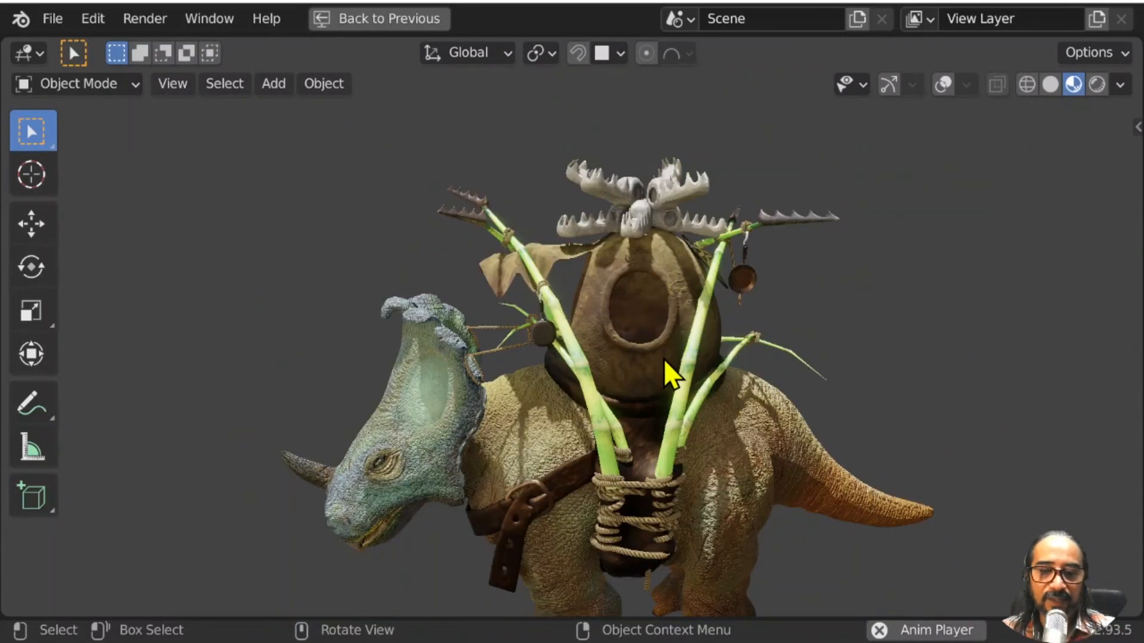
scroll(663, 359, "down", 4)
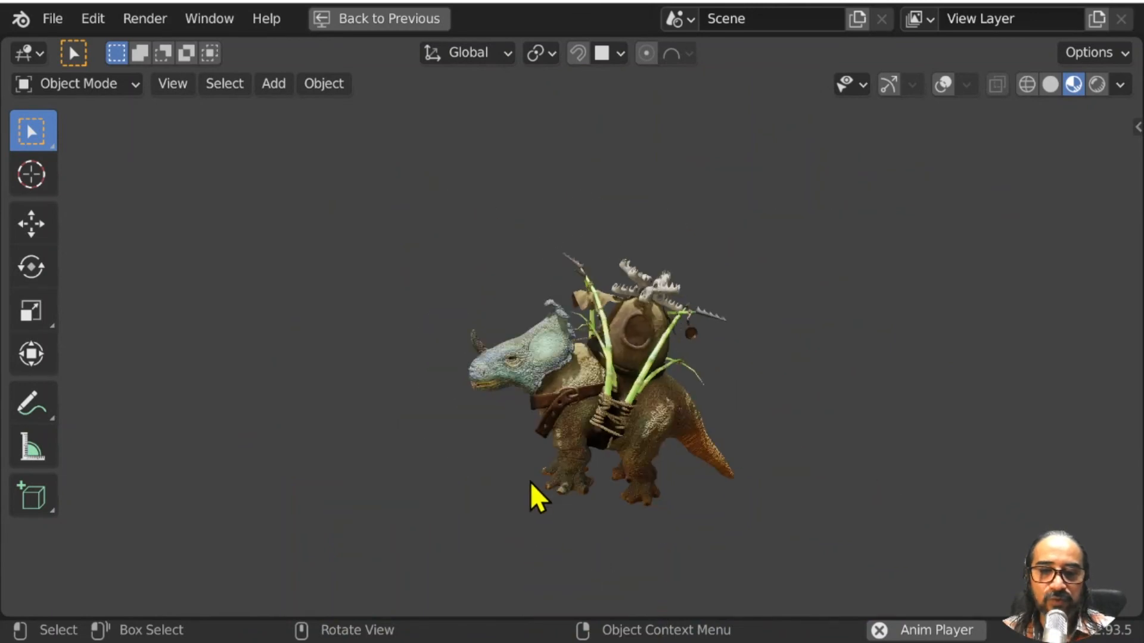
middle_click_drag(530, 482, 566, 523)
scroll(566, 523, "up", 2)
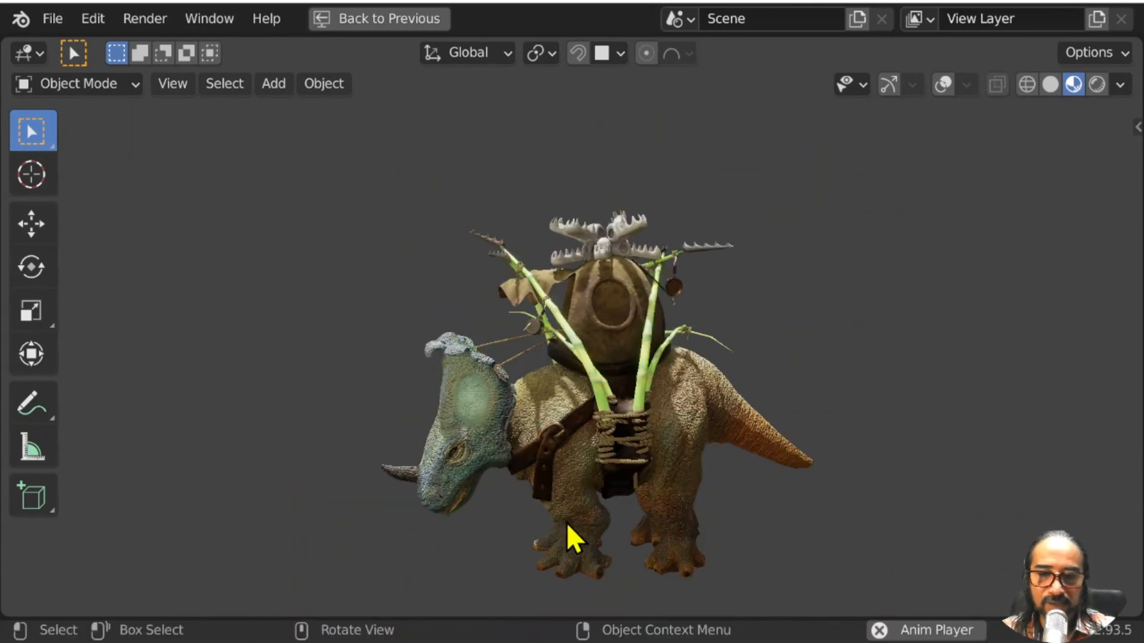
scroll(566, 523, "up", 1)
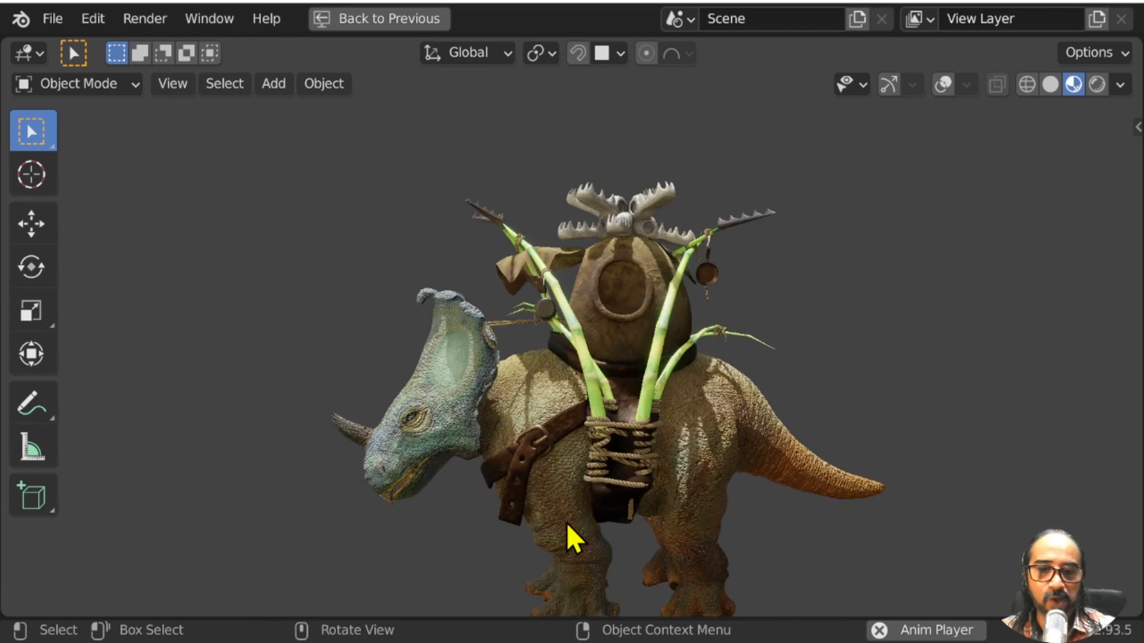